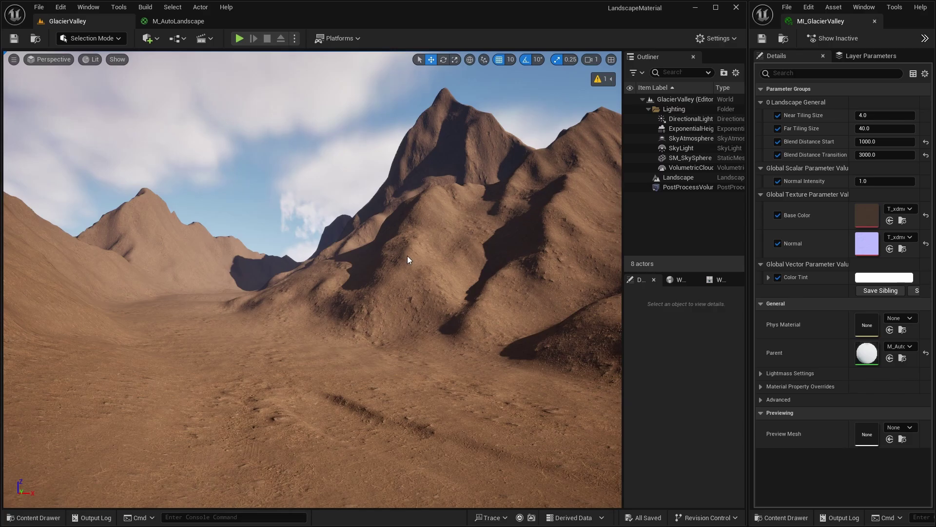
Step: Switch to the browser, add the Fab Mossy Grass material to My Library, and return to Unreal Editor
key(alt+Tab)
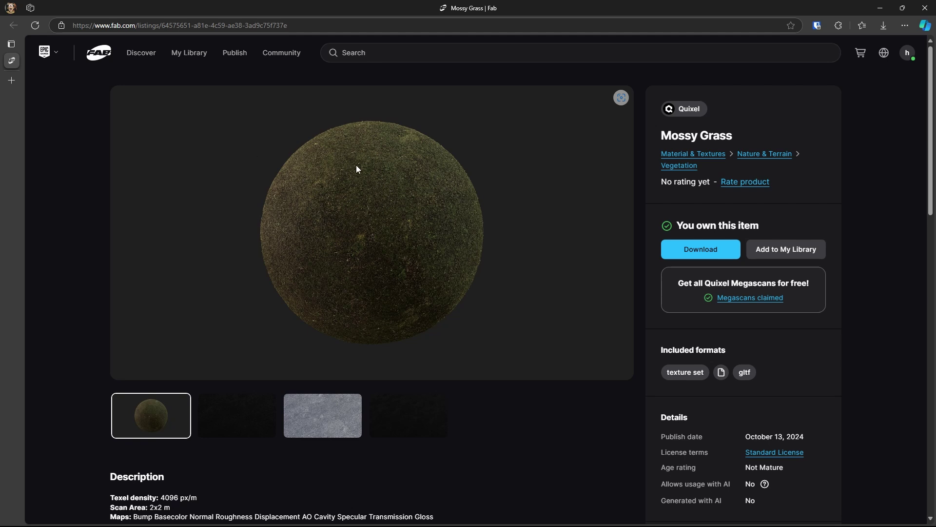
click(792, 251)
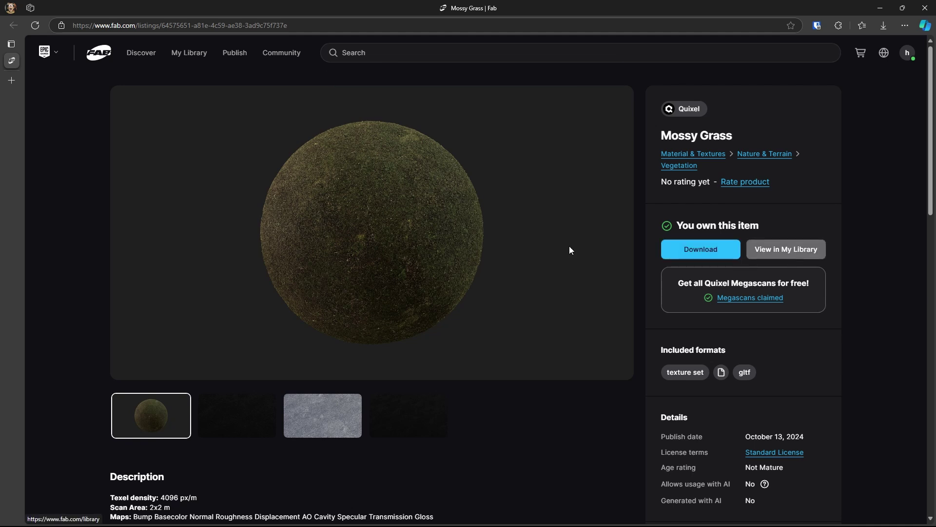
key(alt+Tab)
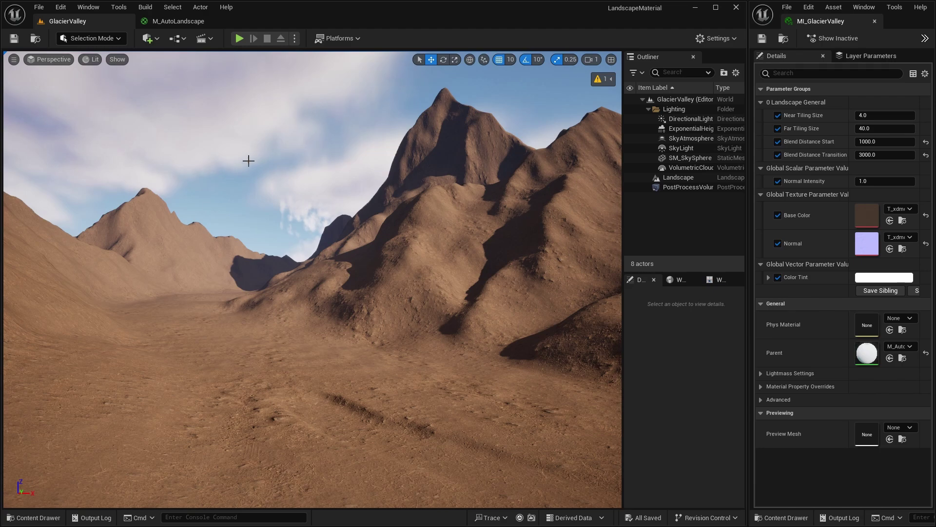
Step: Open the Fab window inside Unreal Editor and show the assets in My Library
click(89, 6)
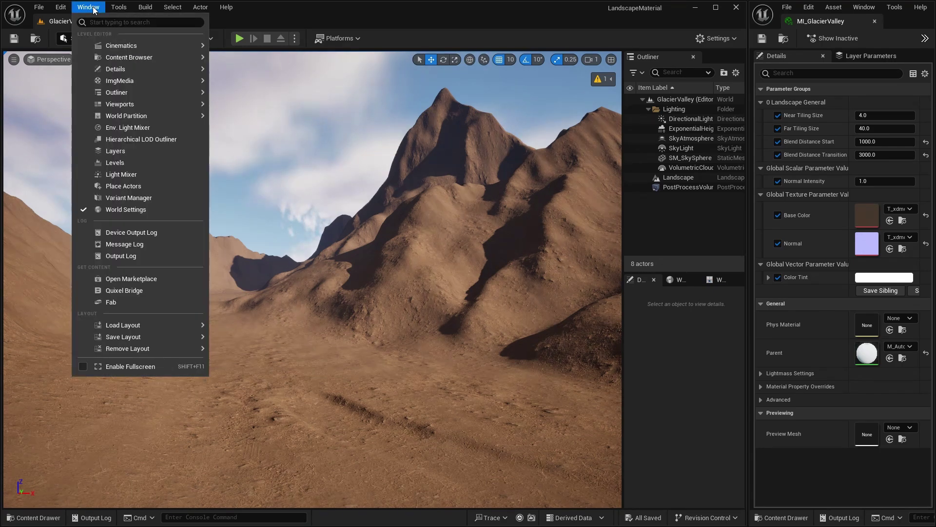
click(147, 302)
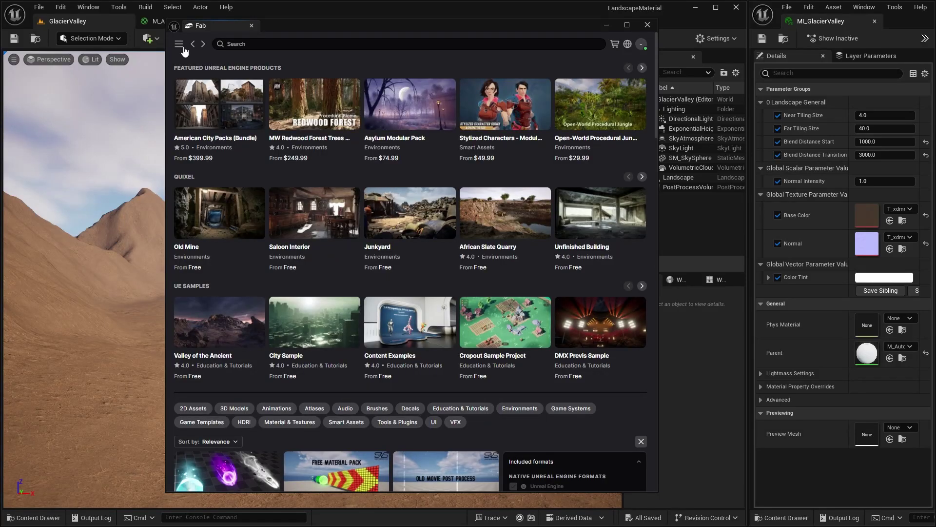
click(180, 45)
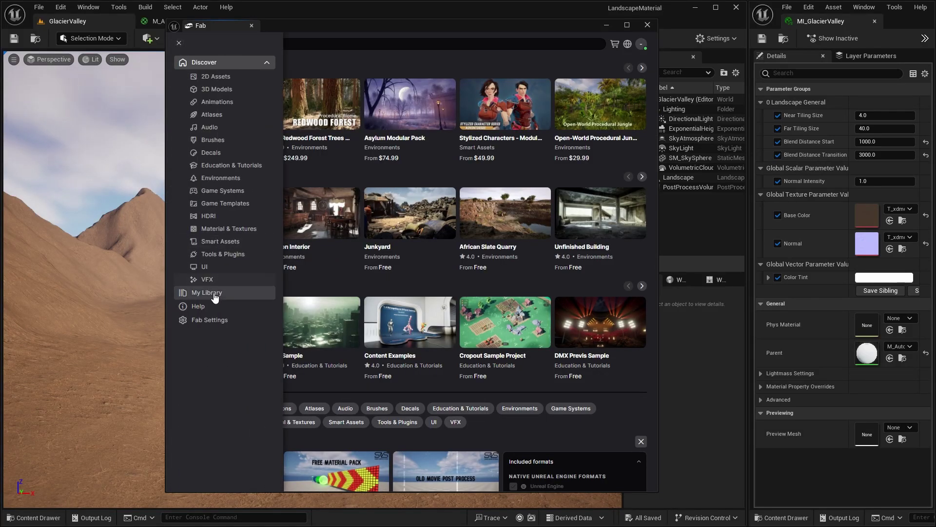
click(214, 293)
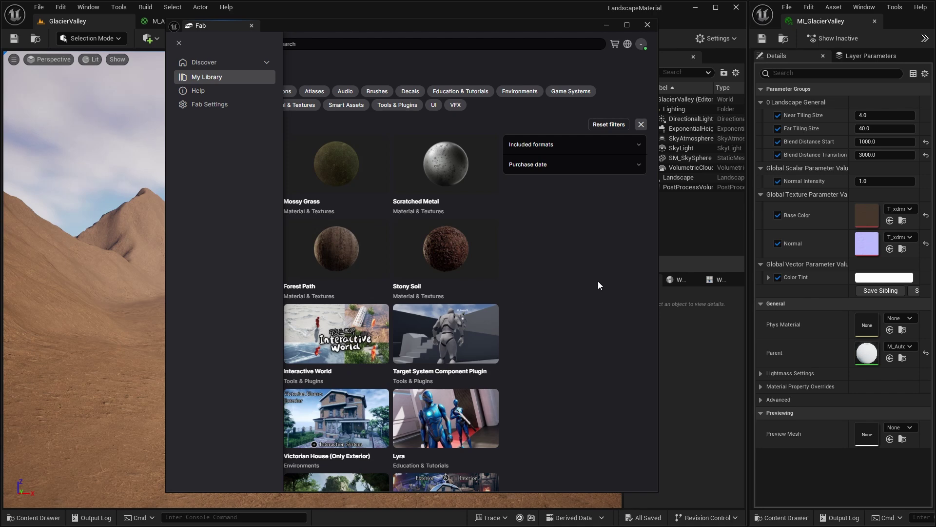
click(594, 286)
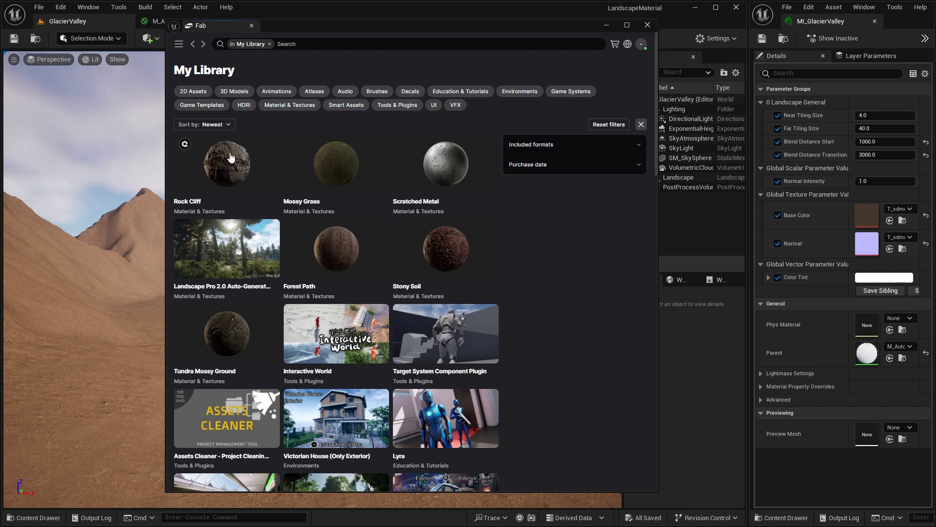
Step: Add the Mossy Grass material to the project at Medium quality and close the Content Browser window
click(339, 162)
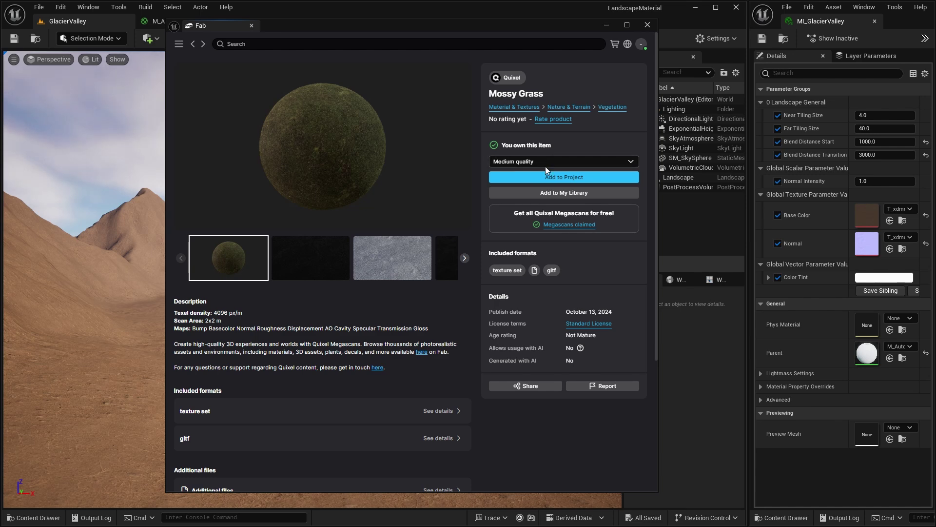
click(564, 177)
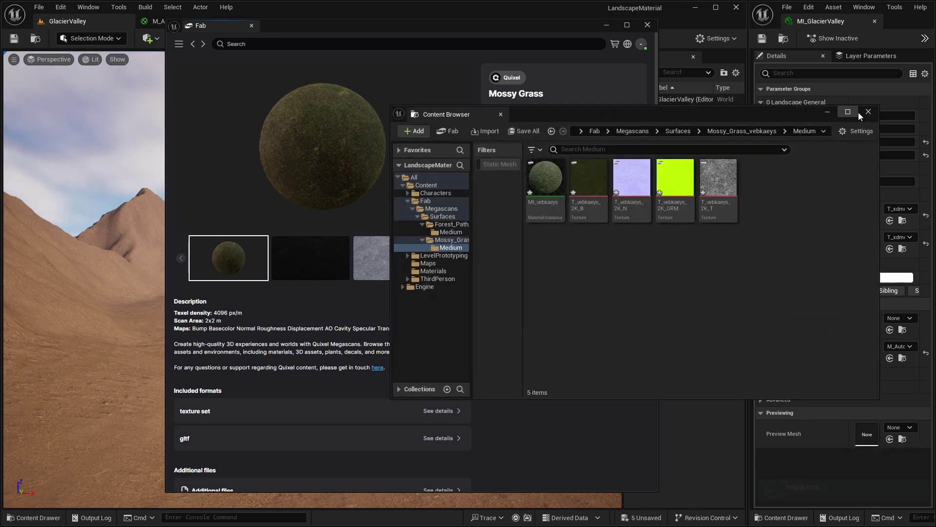
click(870, 111)
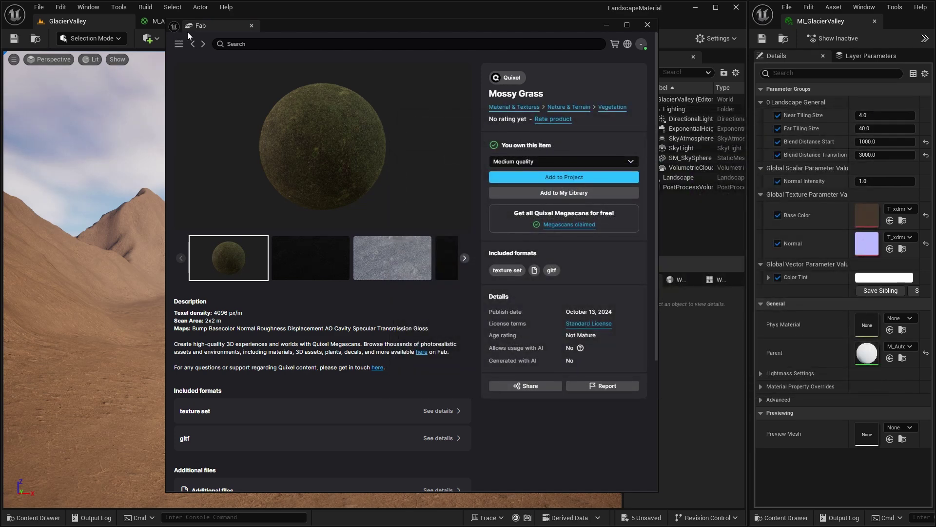
Step: Return to My Library and add the Stony Soil material to the project at Medium quality
click(193, 44)
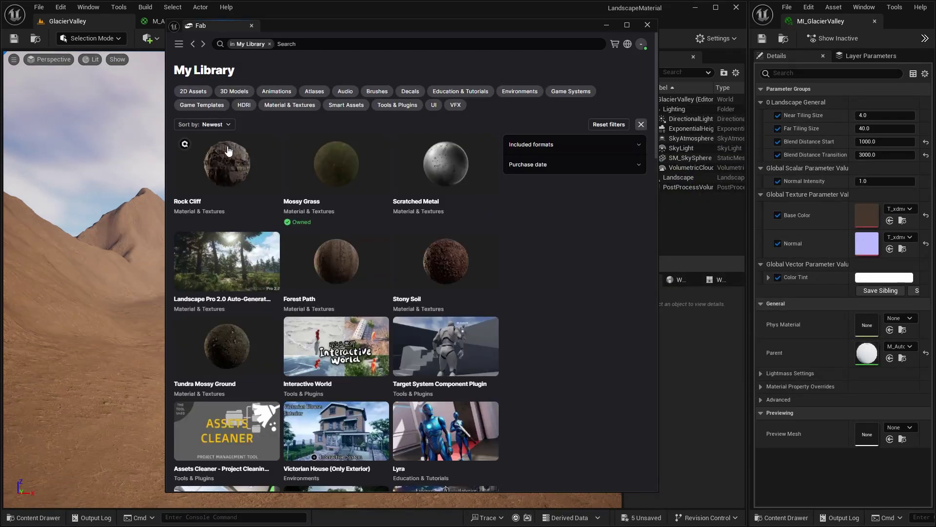
click(456, 263)
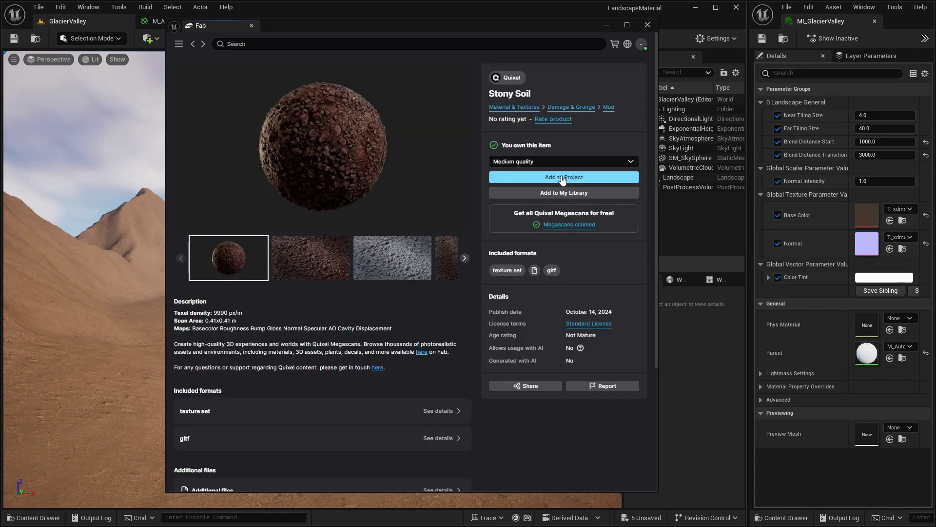
click(563, 178)
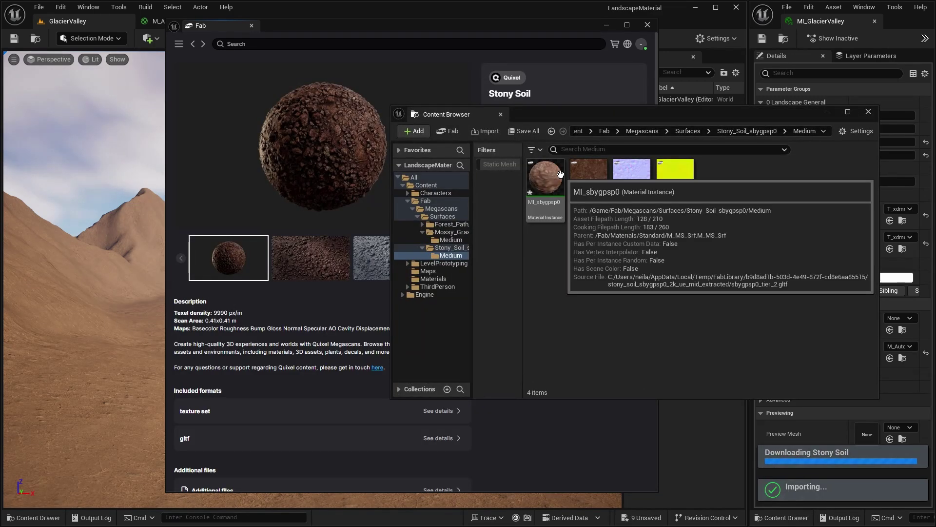
click(872, 112)
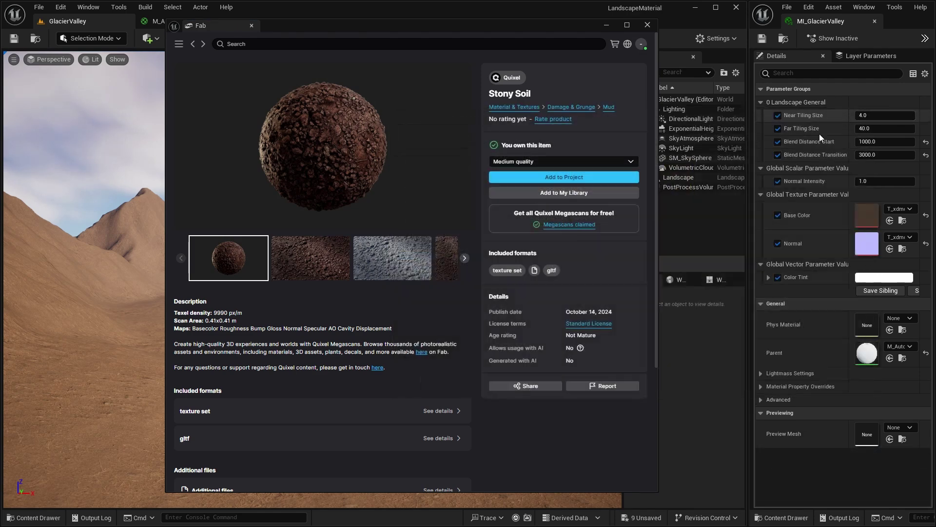
Step: Add the Rock Cliff material from My Library to the project at Medium quality, and close Fab
click(194, 45)
click(227, 171)
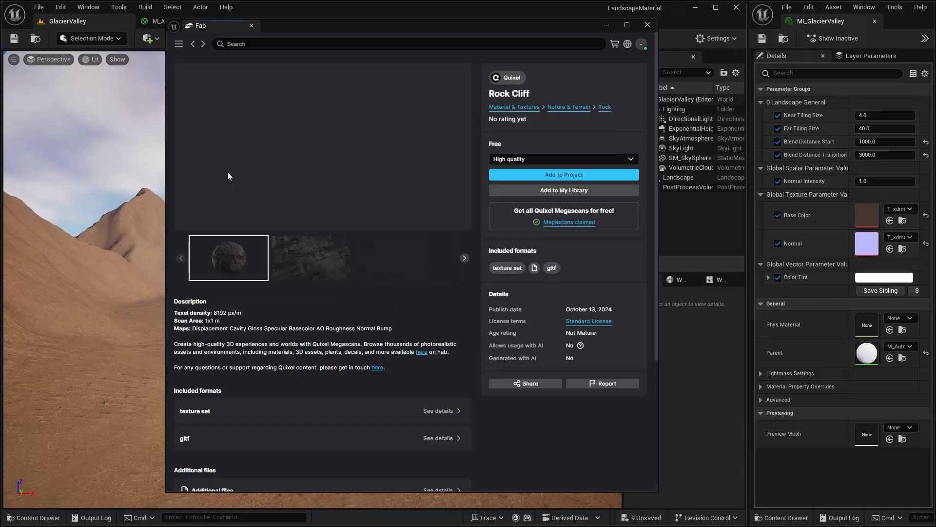
click(560, 177)
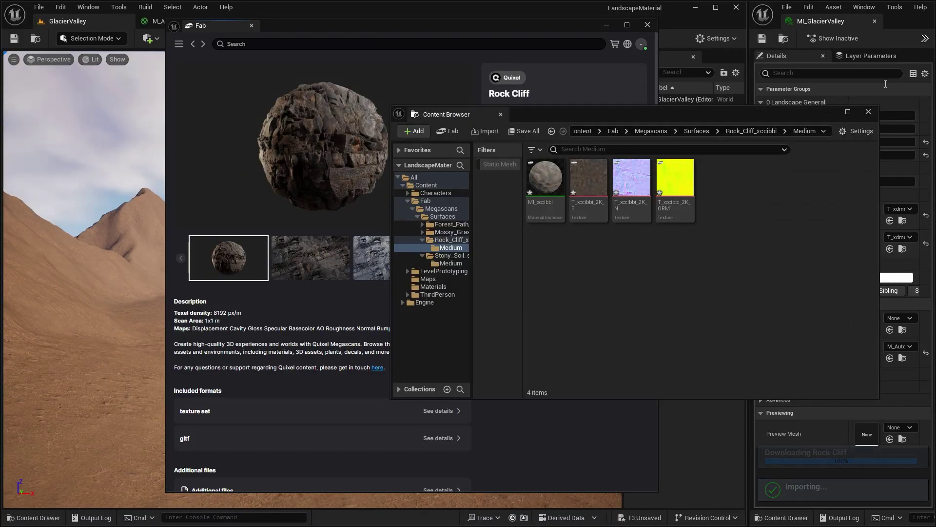
click(869, 112)
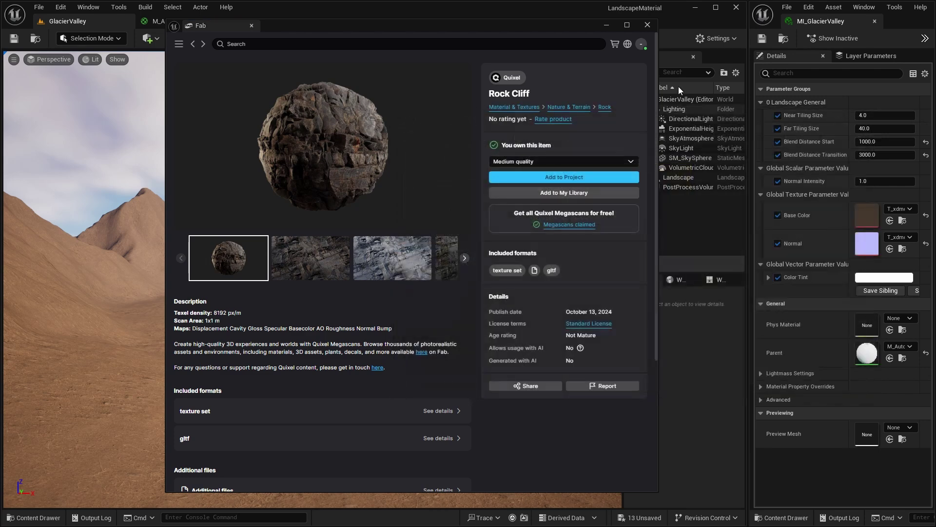
click(647, 25)
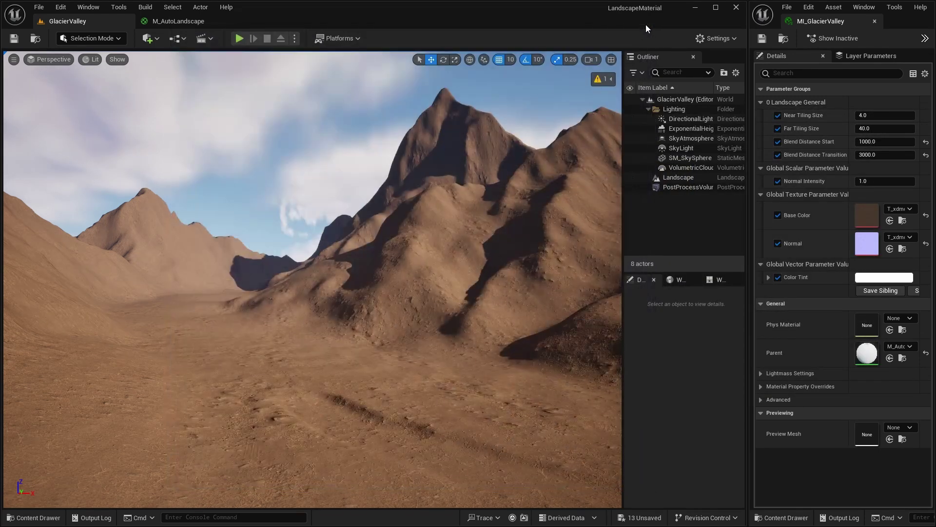
Step: Expand the Fab > Megascans > Surfaces folders in the project content and save all unsaved assets
click(232, 150)
key(ctrl+space)
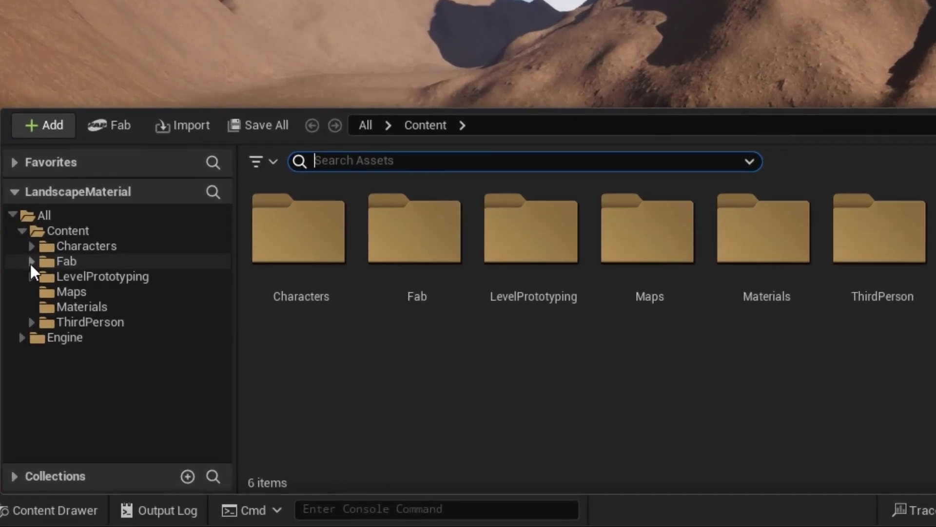
click(28, 356)
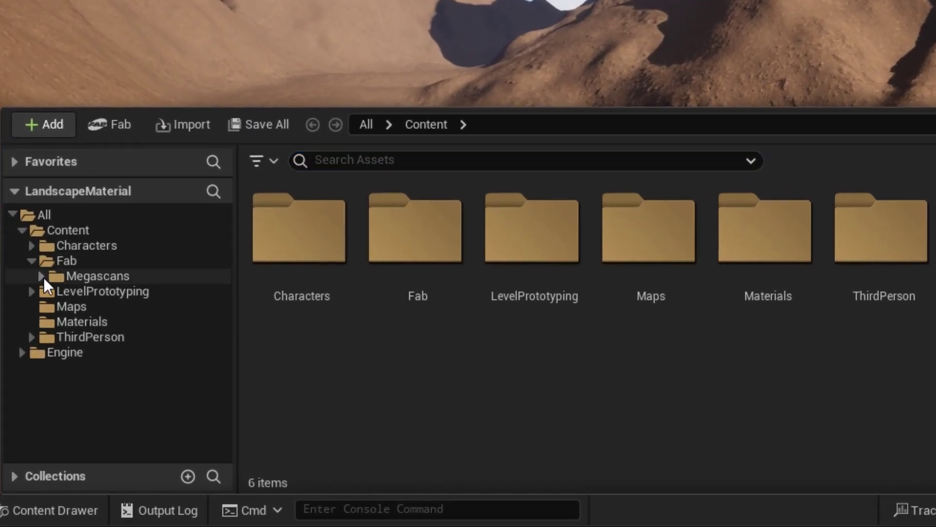
click(39, 276)
click(51, 291)
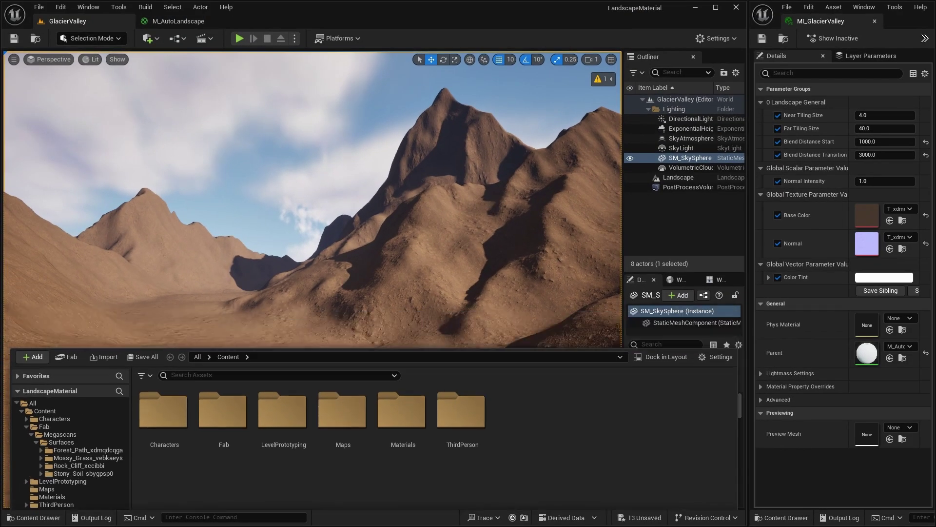
click(493, 206)
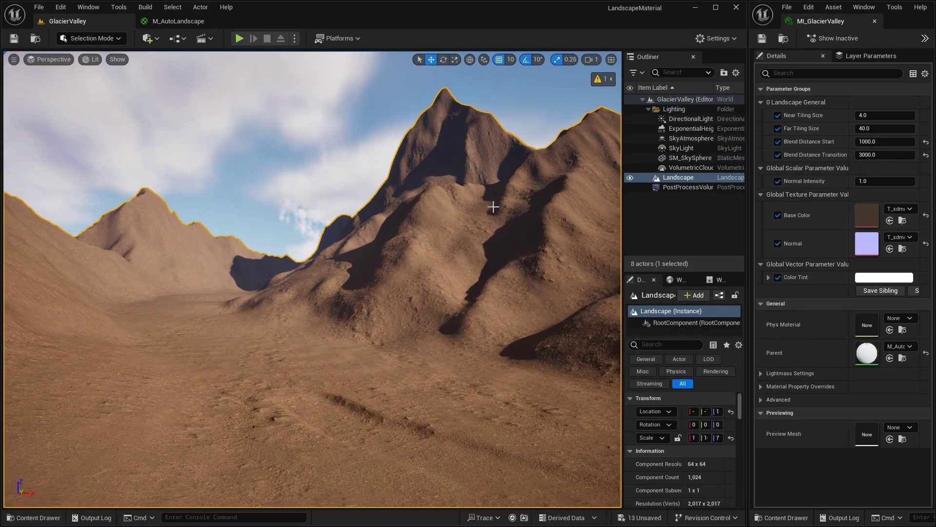
key(ctrl+shift+s)
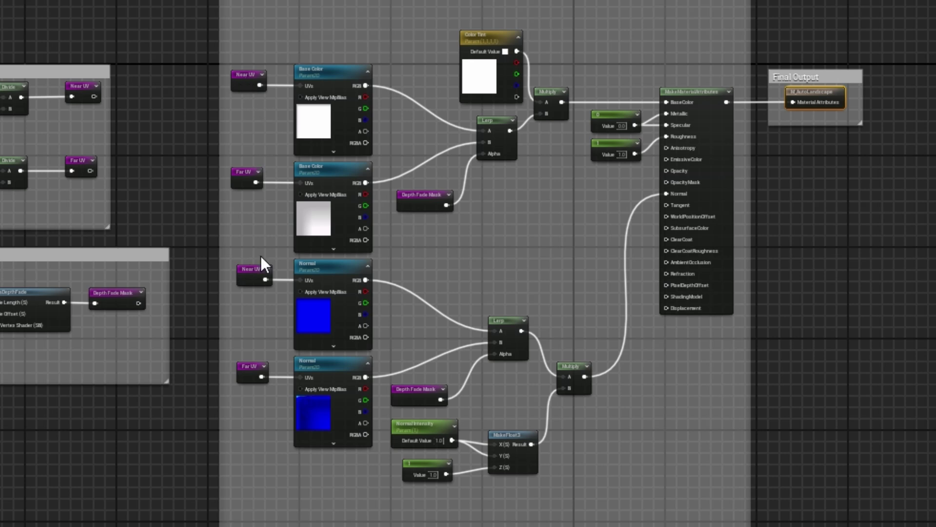
Step: Delete the Near UV node beside the first Normal texture and connect the Base Color's Near UV node to that texture's UVs
click(248, 271)
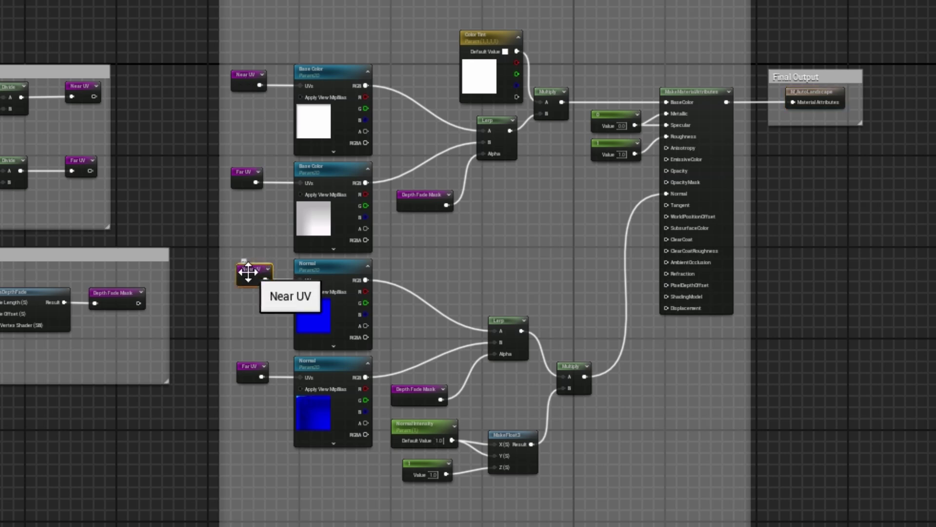
key(Delete)
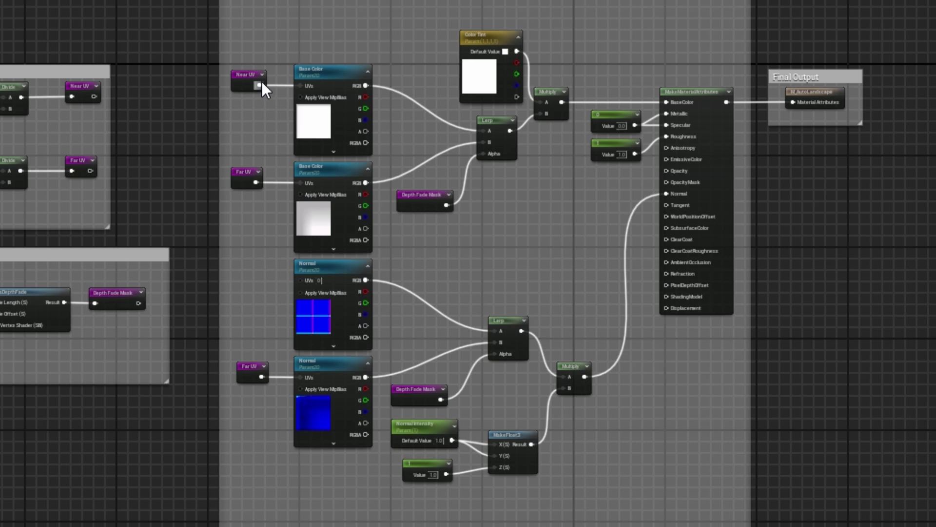
drag(259, 85, 300, 280)
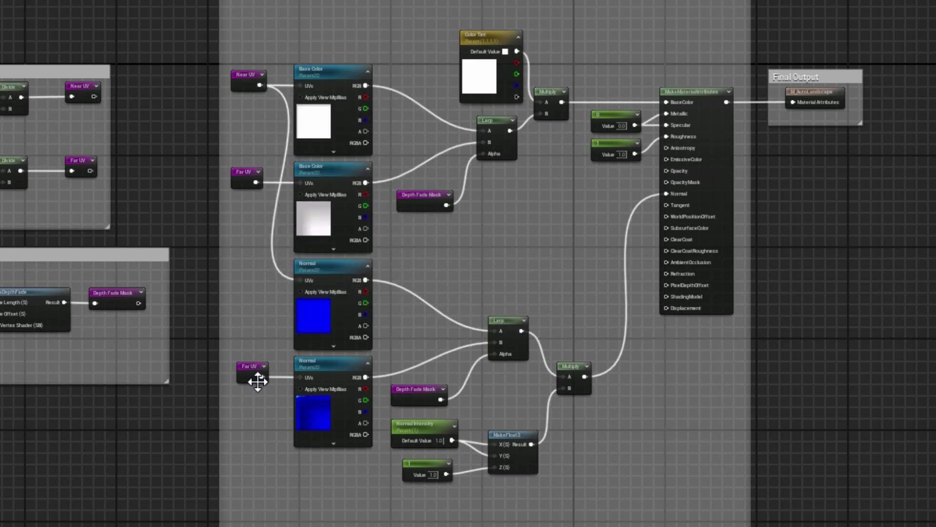
Step: Delete the Far UV node beside the second Normal texture and connect the Base Color's Far UV node to that texture's UVs
click(248, 370)
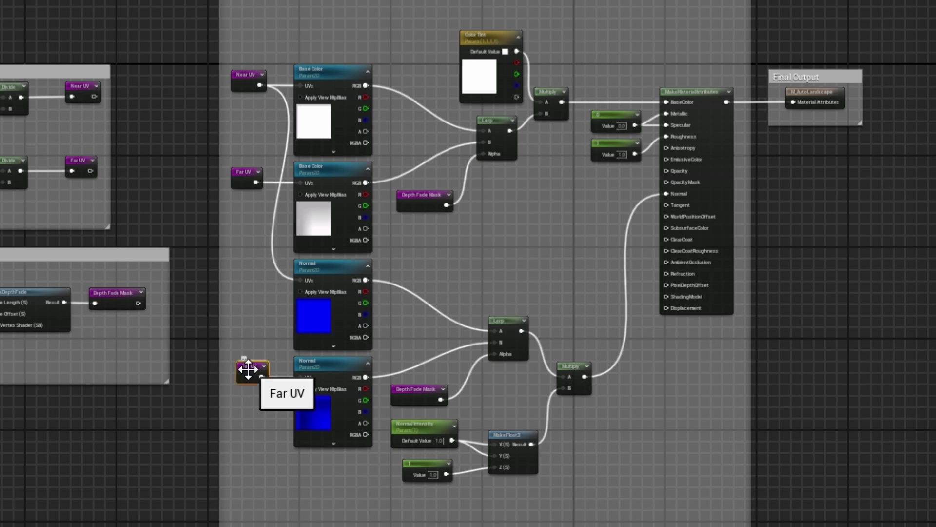
key(Delete)
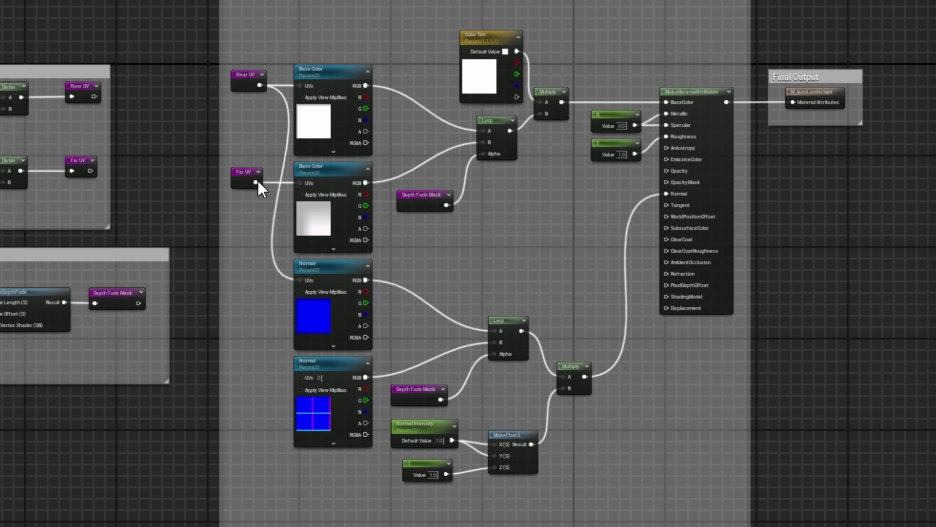
drag(255, 183, 263, 202)
drag(300, 388, 300, 375)
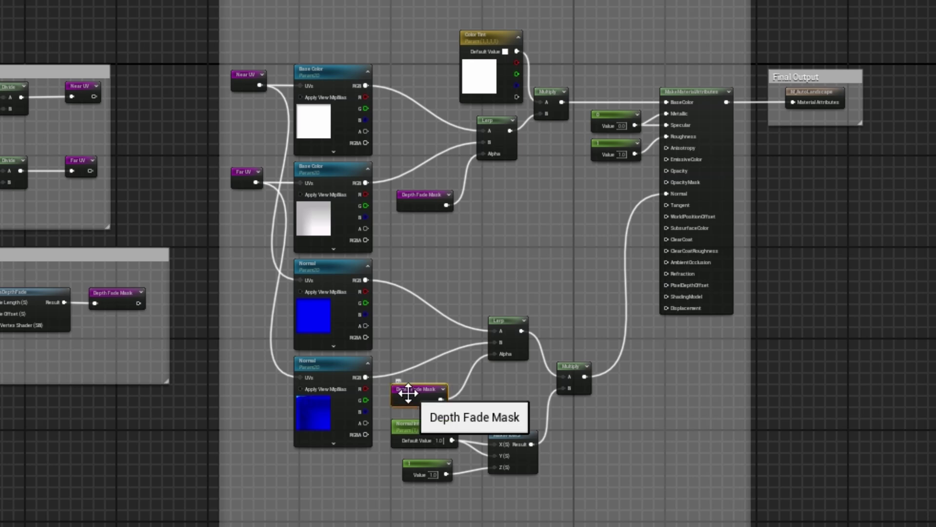
Step: Delete the lower Depth Fade Mask node and connect the upper one to the Alpha of the normal Lerp
key(Delete)
drag(446, 205, 496, 356)
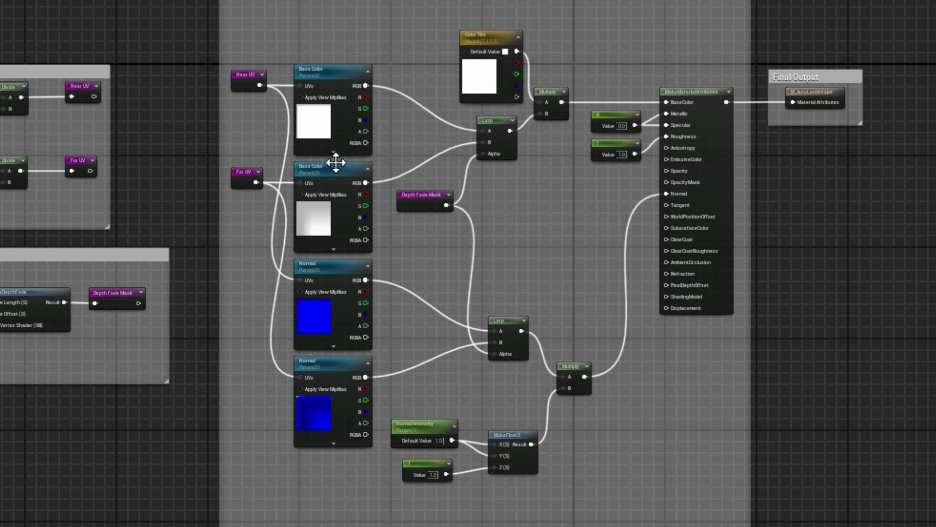
Step: Move the UVs and Depth Fade Mask comment groups further left and extend the texture nodes' comment box leftwards
right_drag(151, 193, 297, 200)
drag(53, 41, 315, 441)
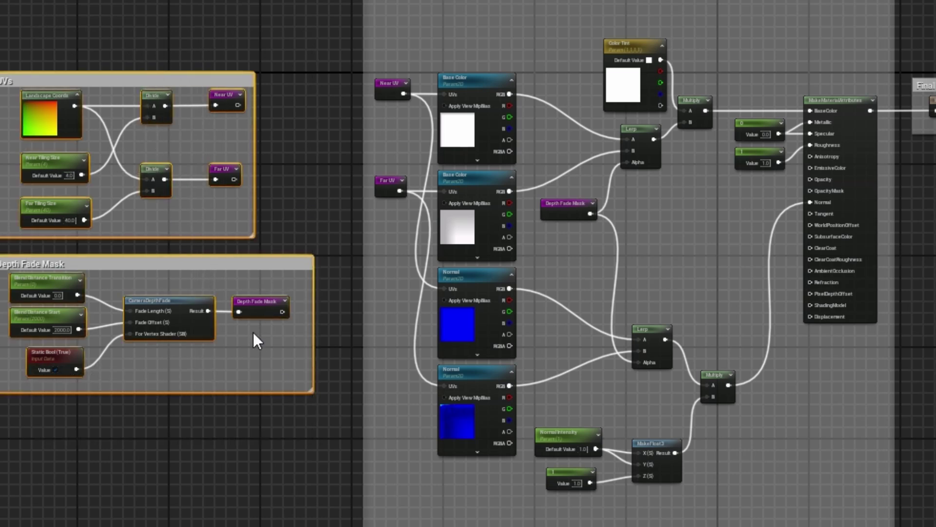
drag(252, 267, 124, 268)
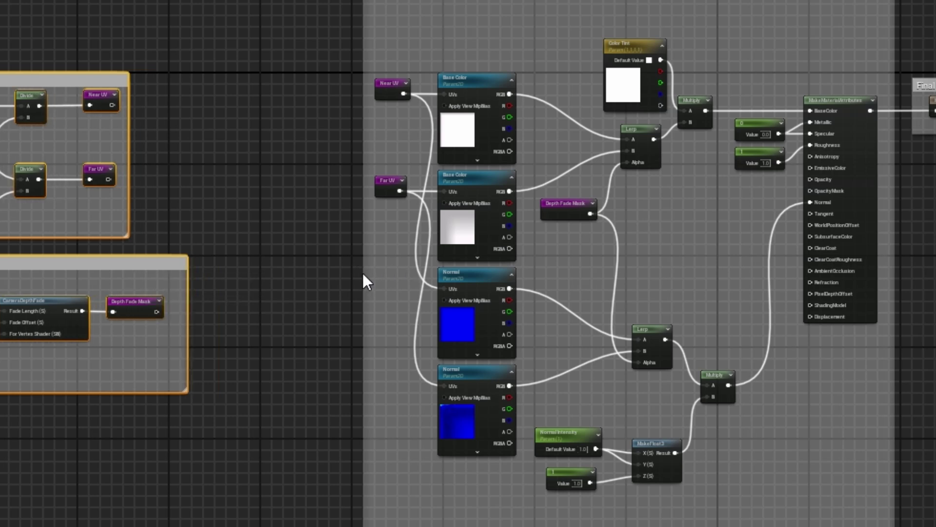
drag(364, 274, 266, 278)
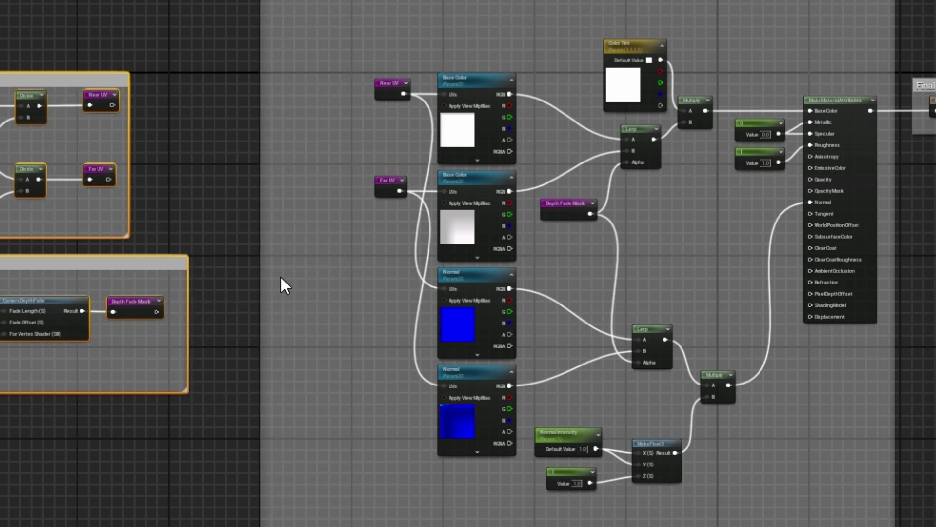
scroll(591, 263, up, 4)
right_drag(552, 240, 521, 292)
scroll(605, 285, down, 2)
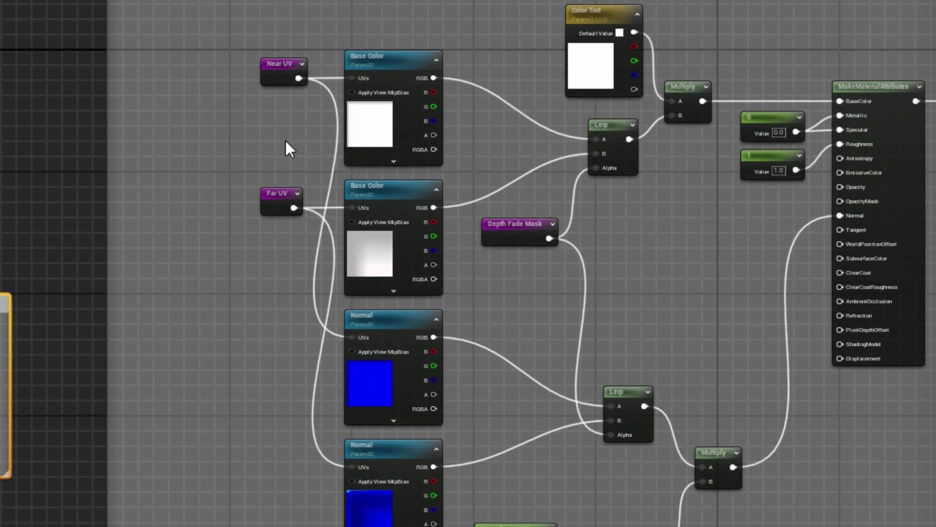
Step: Move the Near UV and Far UV nodes further left, away from the texture nodes inside the landscape layer comment box
drag(232, 36, 300, 230)
key(Left)
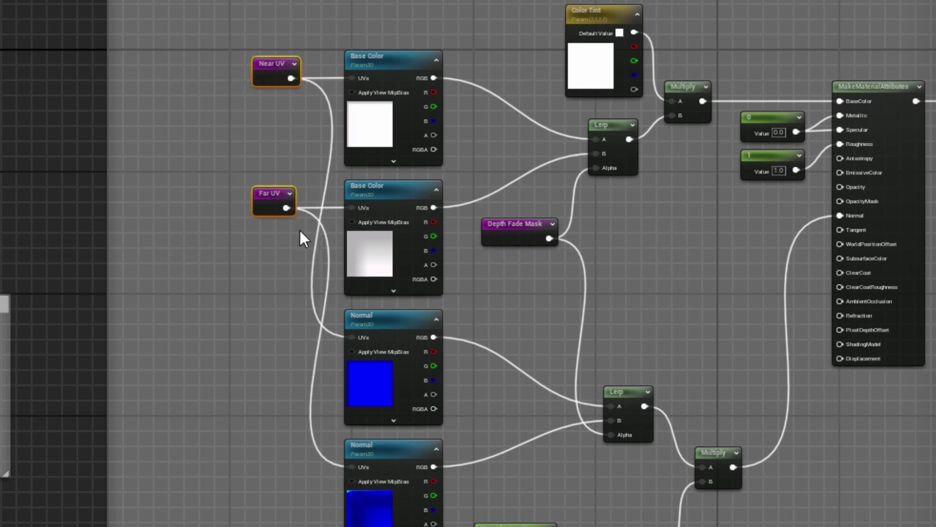
key(Left)
key(Left)
key(Left)
key(Left)
key(Left)
key(Left)
key(Left)
key(Left)
key(Left)
key(Left)
key(Left)
key(Left)
key(Left)
key(Left)
key(Left)
key(Left)
key(Right)
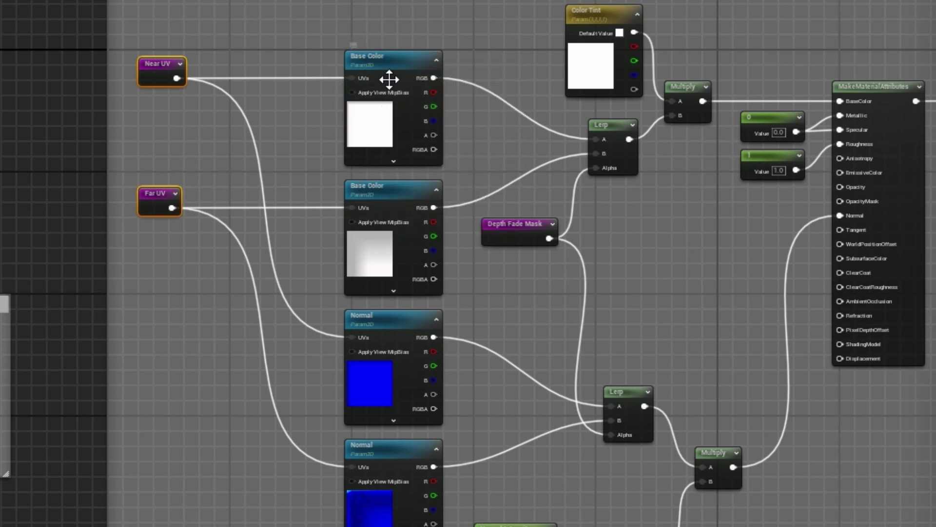
Step: Add a Texture Object node below the Far UV node and set its texture to DefaultWhiteGrid
right_click(150, 308)
text(texture)
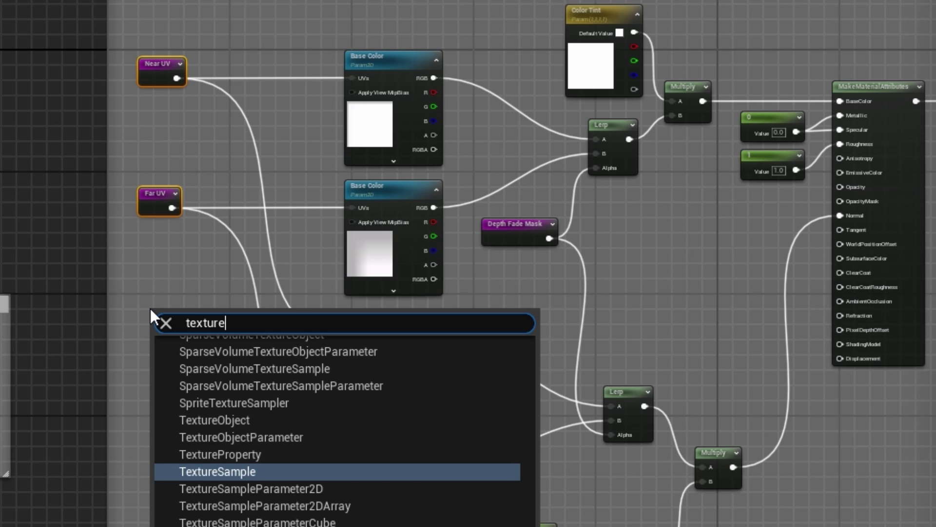
click(233, 420)
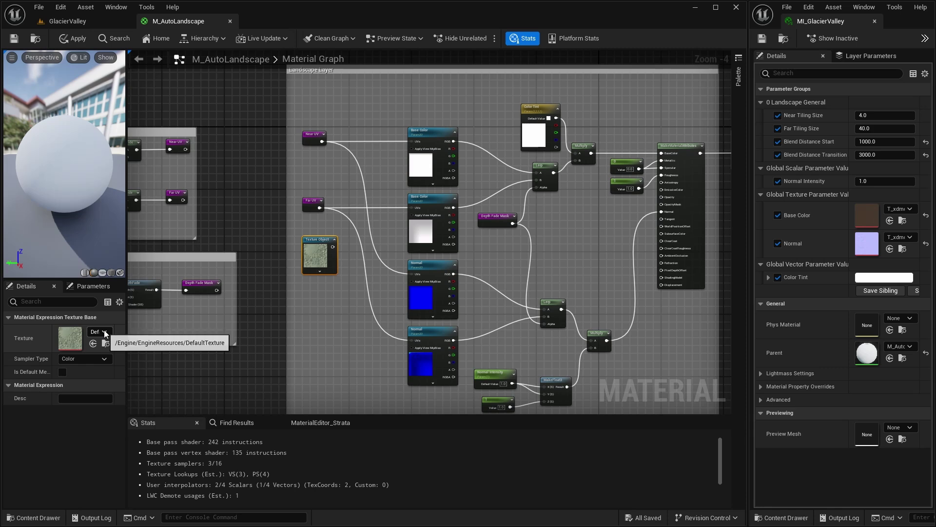
click(105, 329)
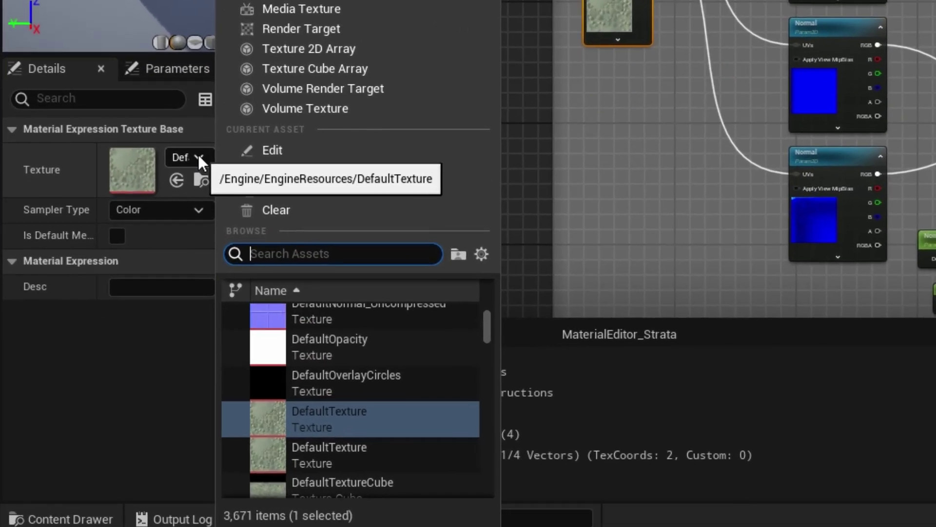
text(whitegrid)
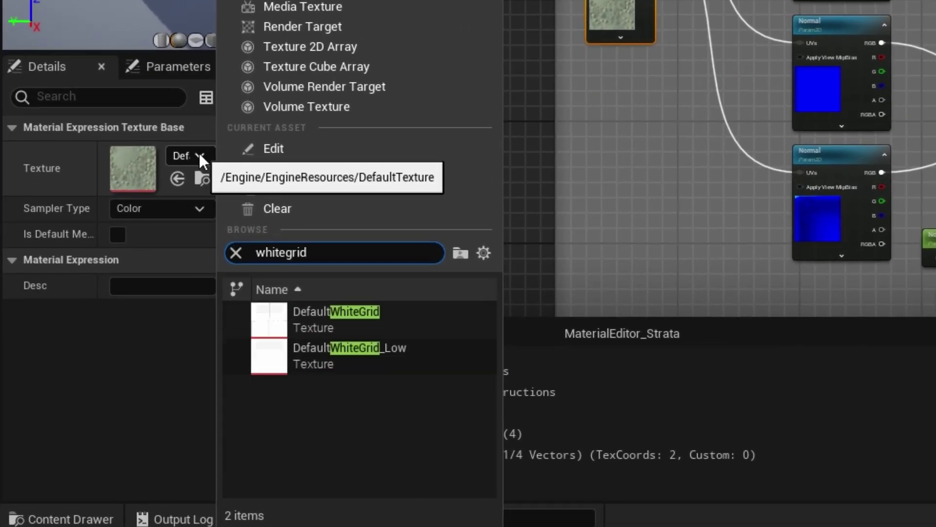
click(343, 313)
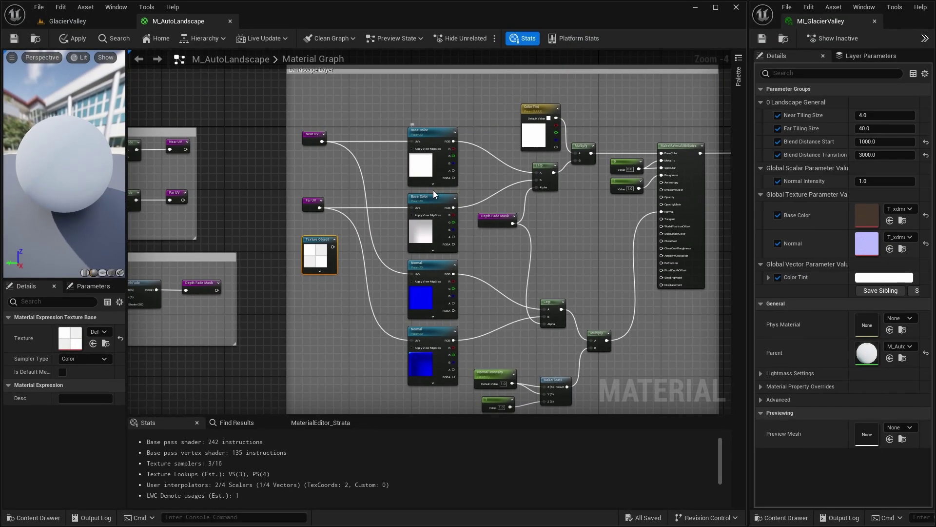
Step: Delete the two Base Color texture parameter nodes feeding the upper Lerp
right_click(435, 131)
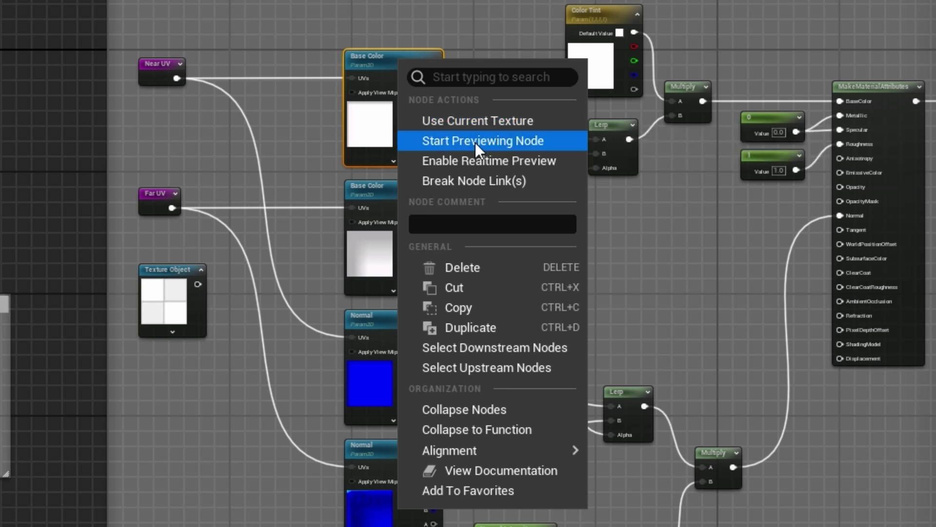
click(428, 5)
drag(387, 88, 405, 221)
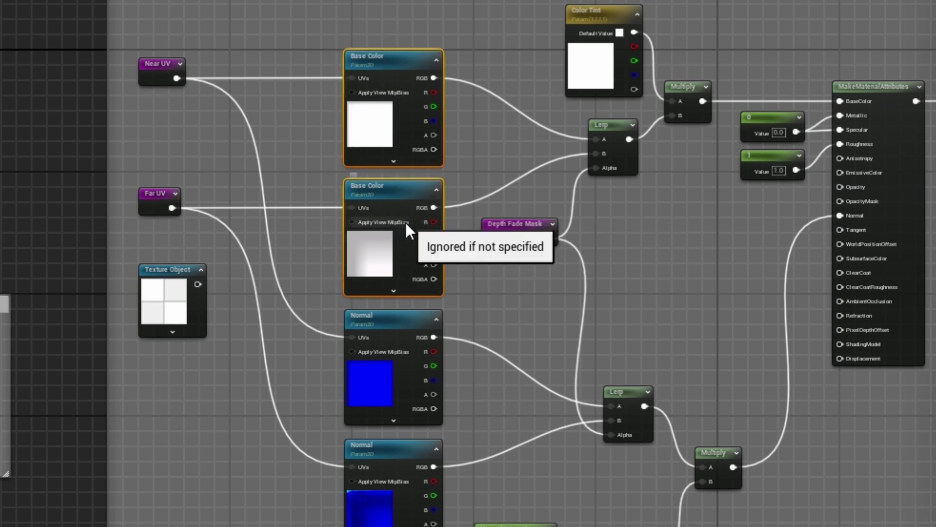
key(Delete)
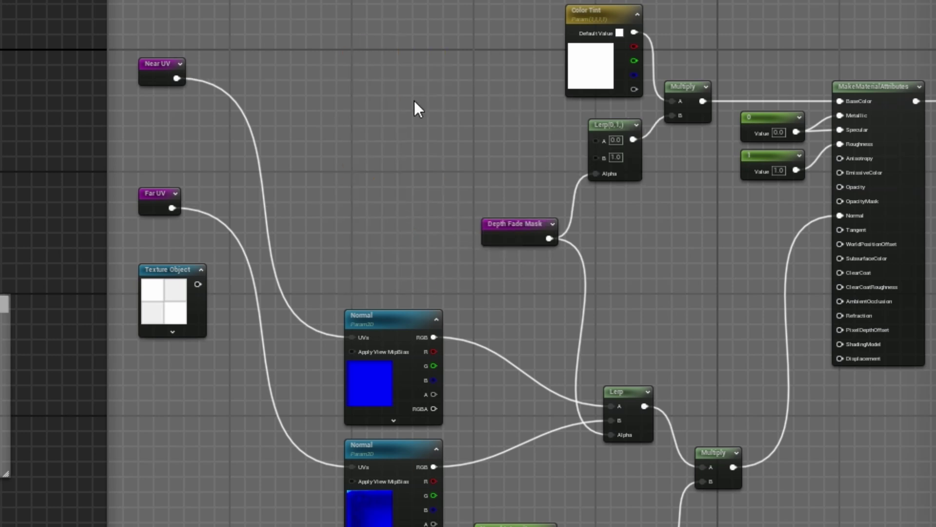
Step: Add a Texture Sample node in the empty space above the two Normal texture nodes
right_click(361, 76)
text(terx)
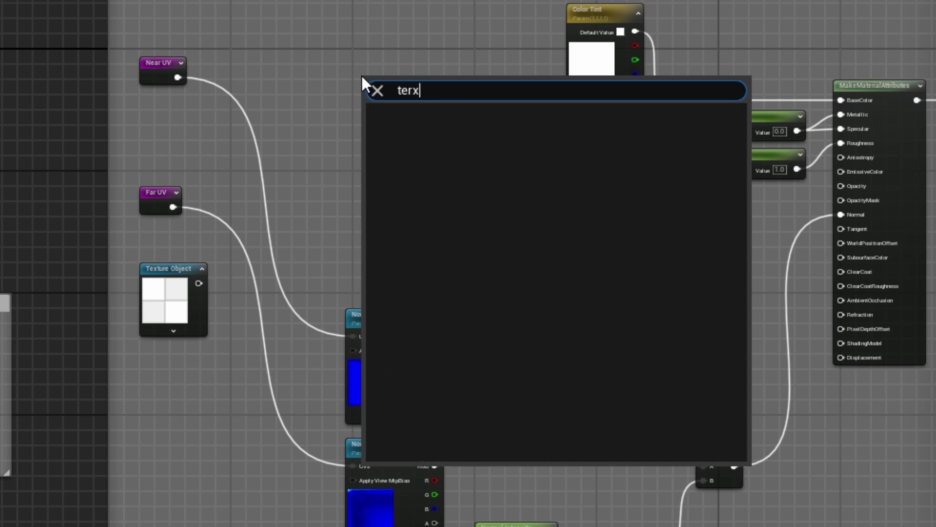
key(BackSpace)
key(BackSpace)
text(xture)
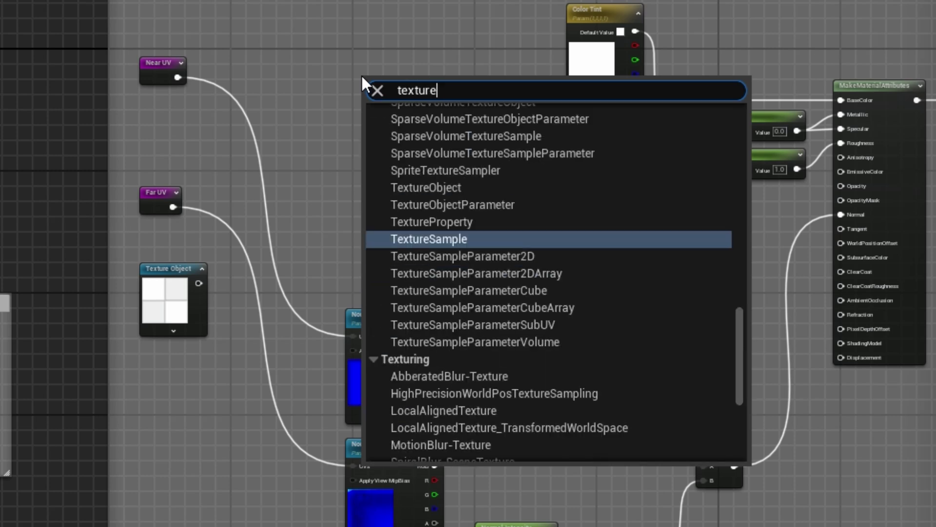
click(459, 237)
drag(387, 81, 363, 48)
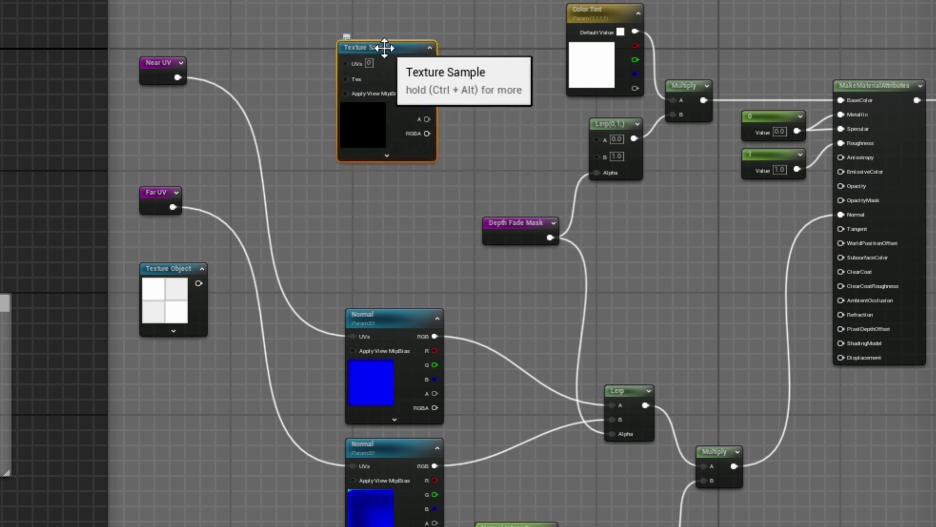
Step: Duplicate the Texture Sample directly below the first and connect Near UV to the upper node's UVs and Far UV to the lower's
key(ctrl+d)
drag(448, 51, 408, 180)
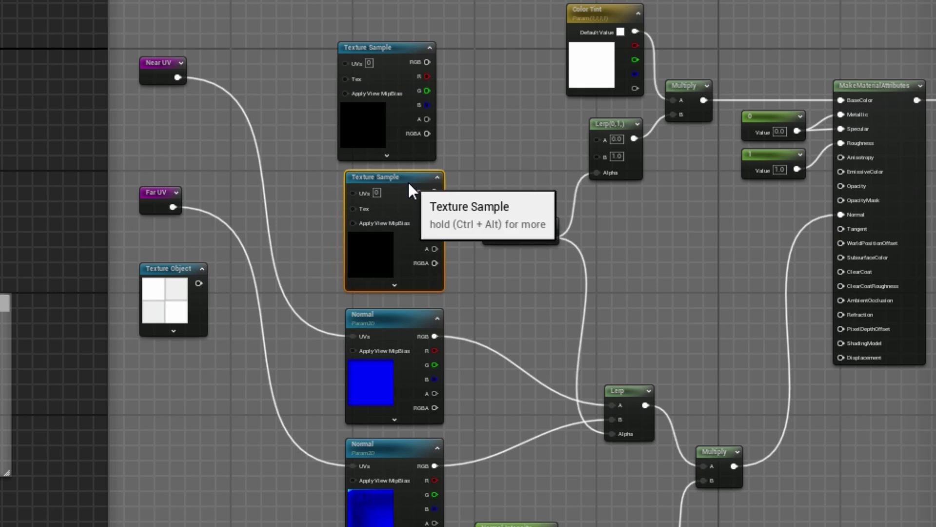
drag(401, 46, 407, 46)
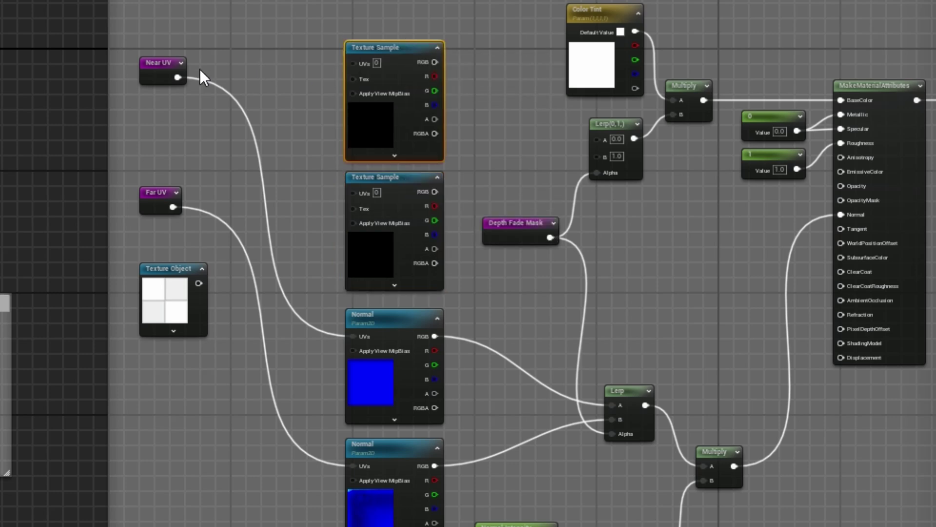
drag(177, 77, 353, 59)
drag(173, 207, 356, 193)
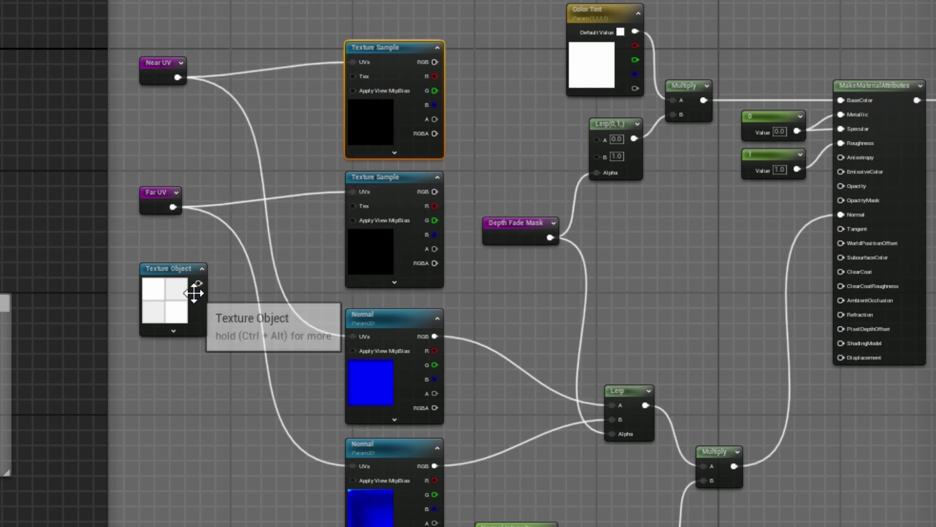
Step: Try feeding the Texture Object into the Tex inputs of both Texture Sample nodes, and delete the Texture Object
drag(199, 283, 355, 76)
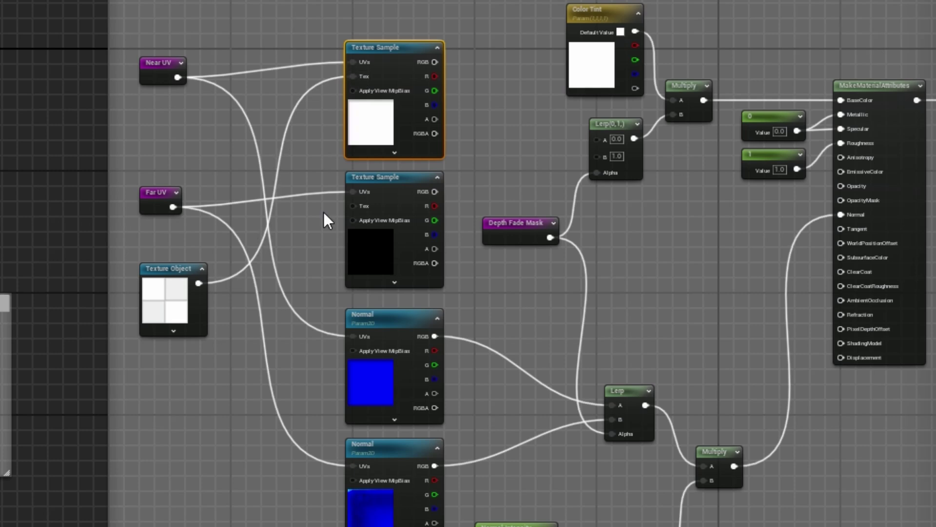
drag(206, 287, 353, 207)
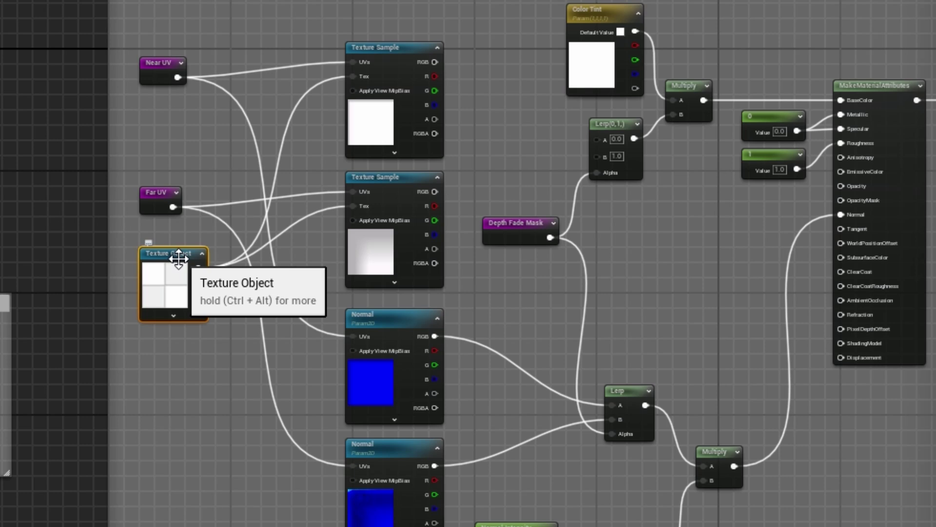
key(Delete)
Step: Add a TextureObjectParameter node named Base Color below the Far UV node
right_click(171, 263)
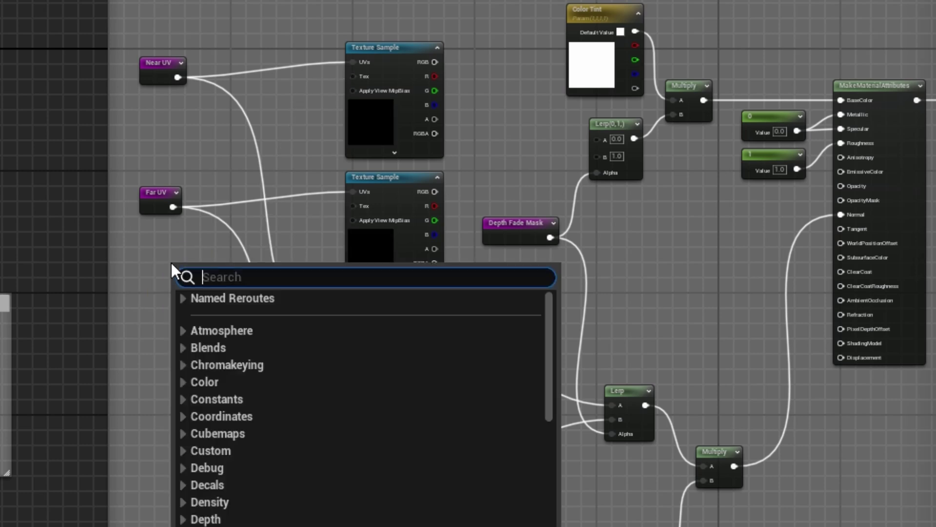
text(textureo)
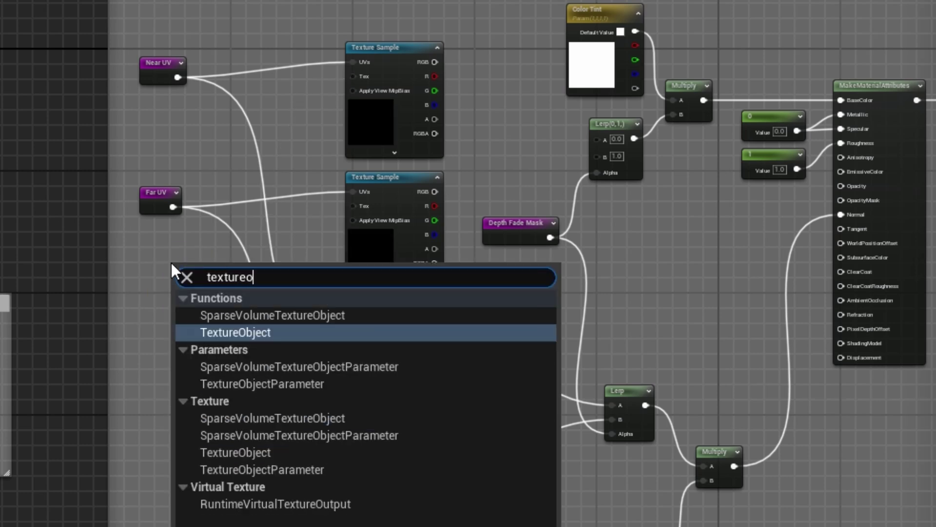
text(bject)
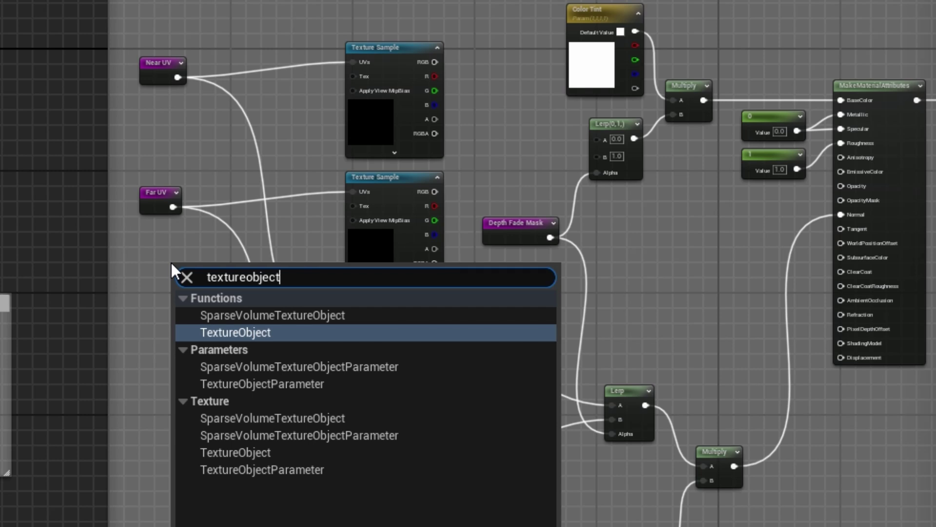
click(267, 383)
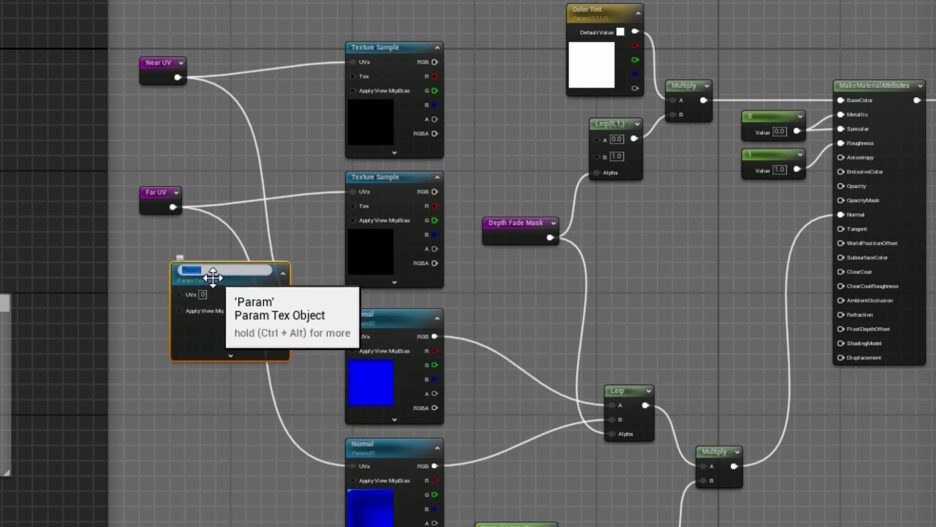
text(Base)
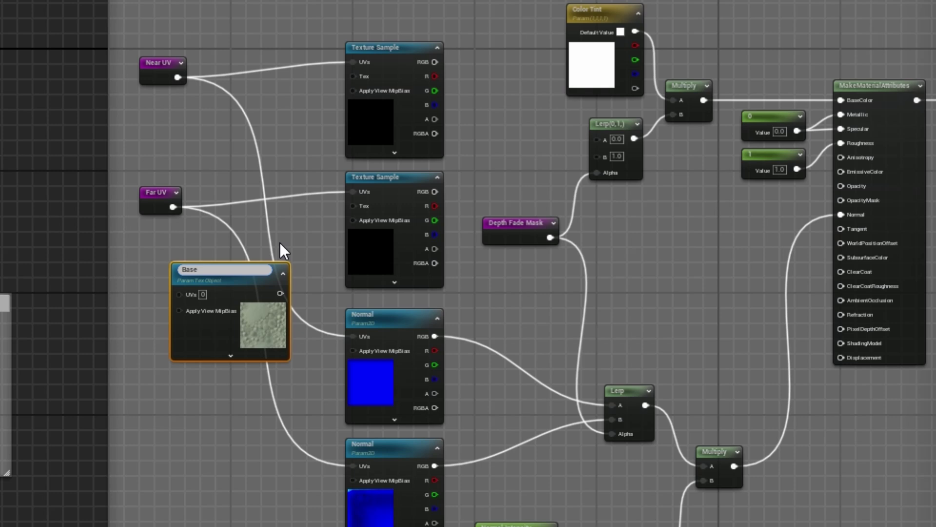
text( Color)
key(Return)
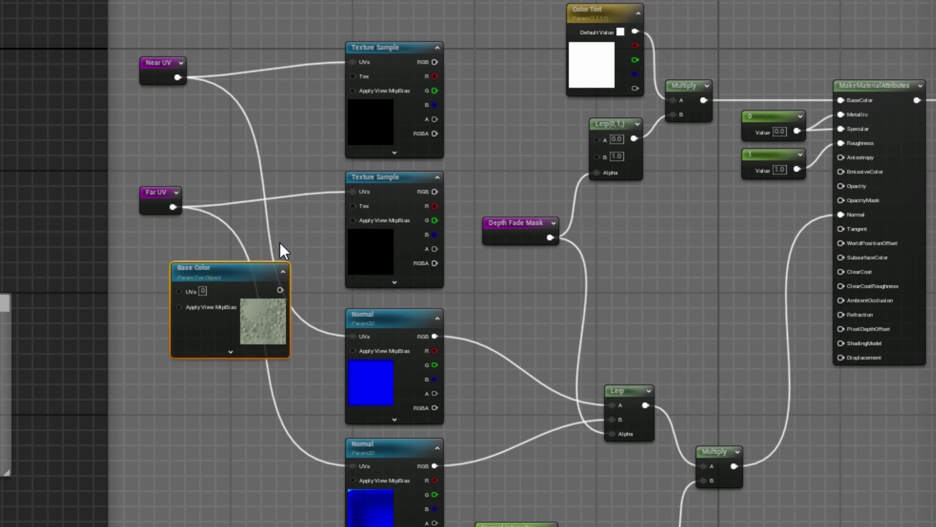
drag(219, 268, 180, 260)
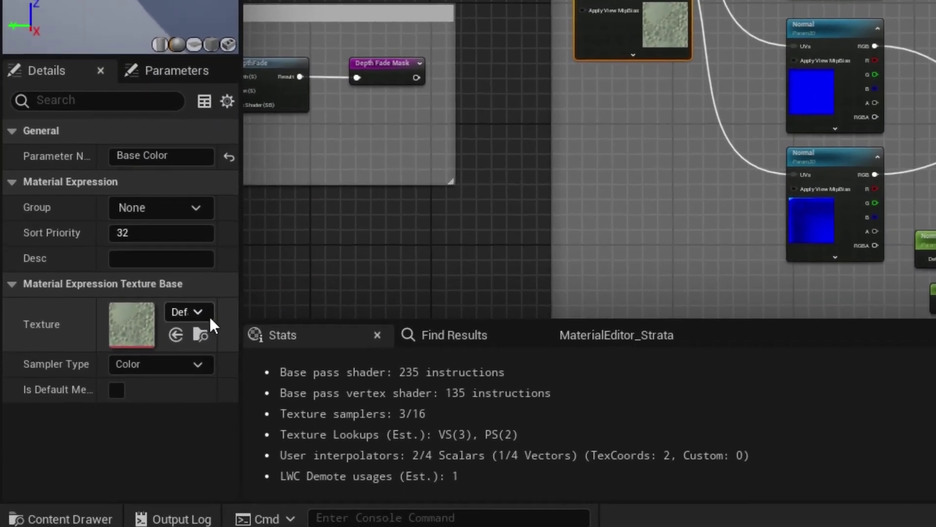
Step: Set the Base Color parameter's texture to DefaultWhiteGrid
click(104, 411)
text(whitegrid)
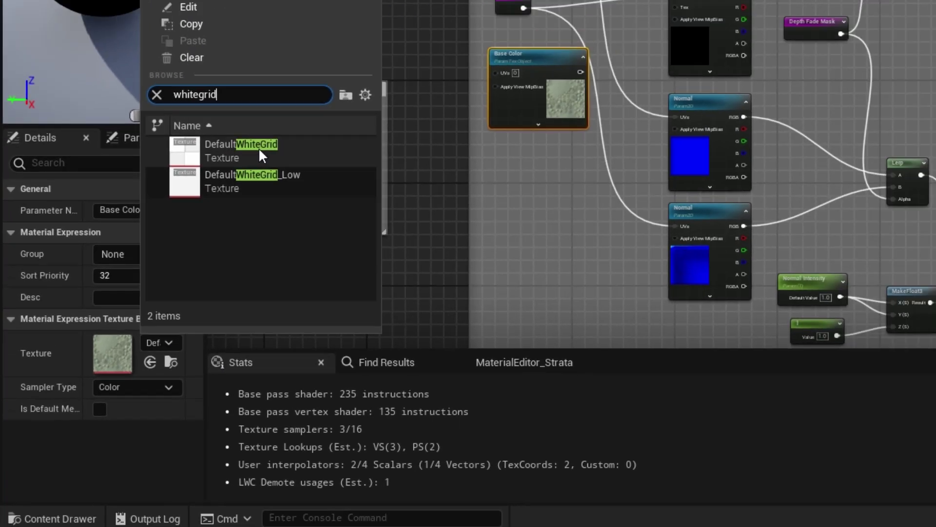
click(259, 147)
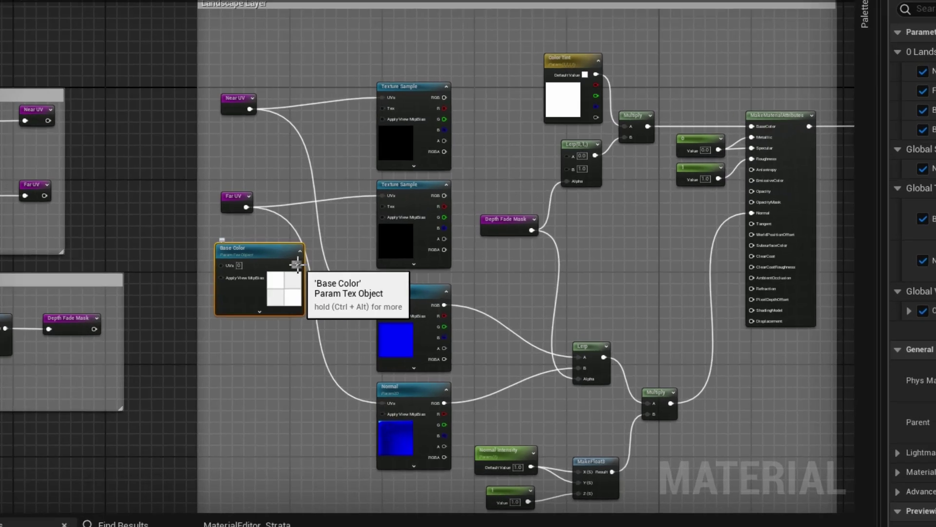
Step: Connect Base Color to both Texture Samples' Tex inputs and their RGB outputs to A and B of the upper Lerp
drag(298, 264, 356, 208)
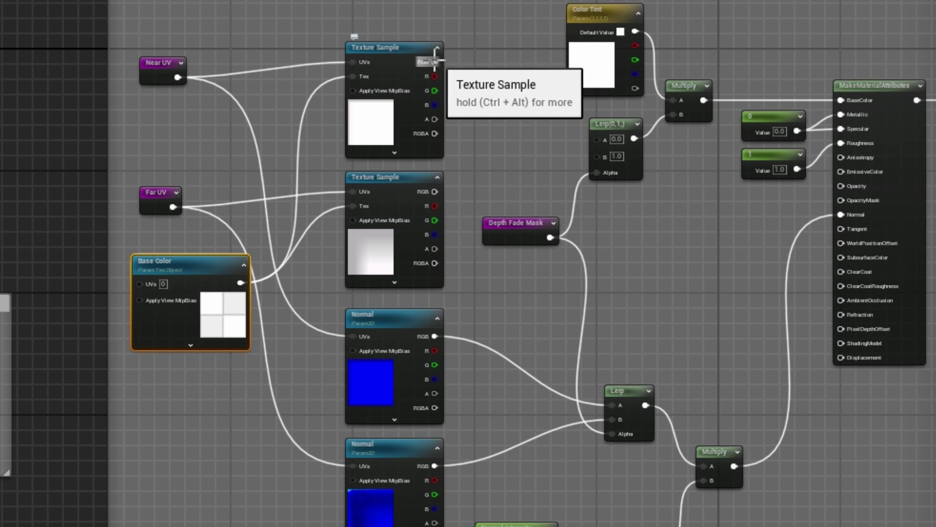
drag(435, 62, 600, 138)
drag(435, 192, 601, 156)
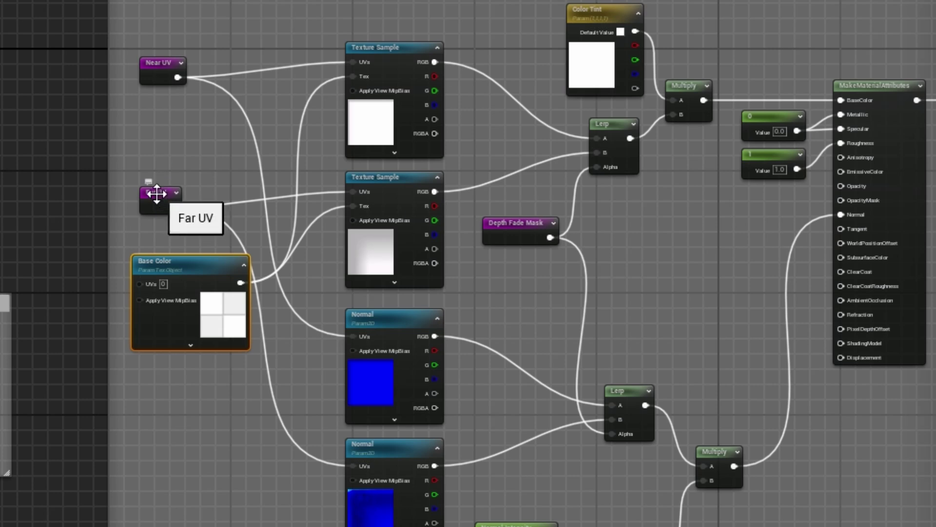
Step: Arrange the input nodes in a column with Near UV above the Base Color parameter and Far UV below it
drag(164, 204, 172, 341)
drag(169, 259, 172, 130)
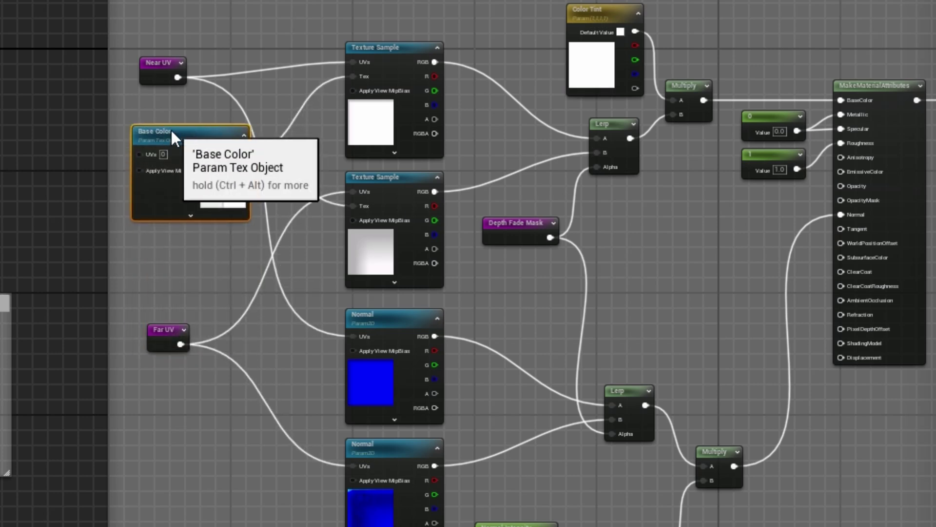
drag(160, 58, 163, 43)
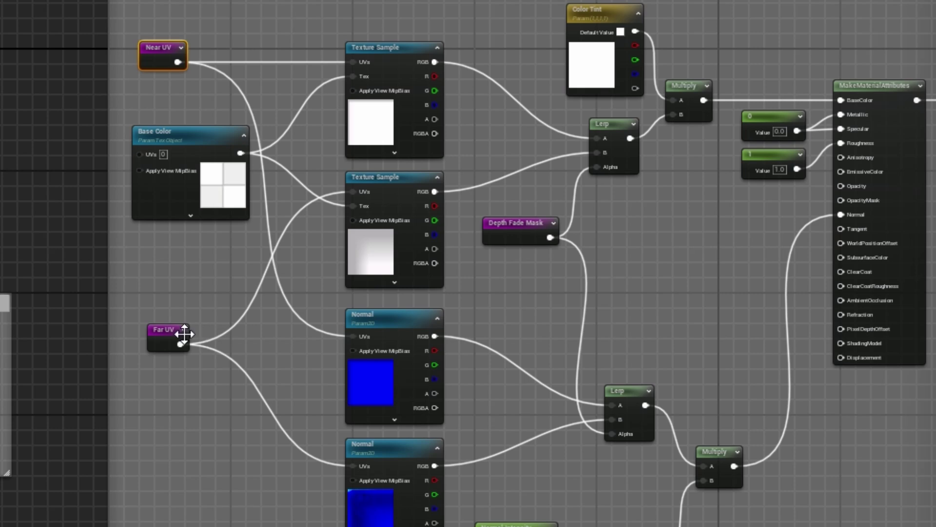
drag(168, 335, 159, 276)
Step: Delete the two Normal texture parameter nodes feeding the lower Lerp
right_drag(495, 315, 446, 238)
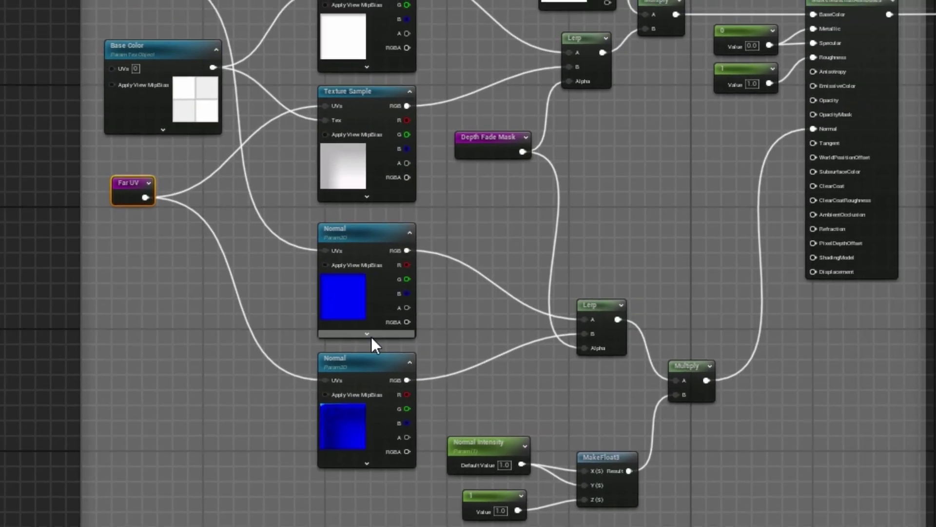
drag(337, 212, 413, 407)
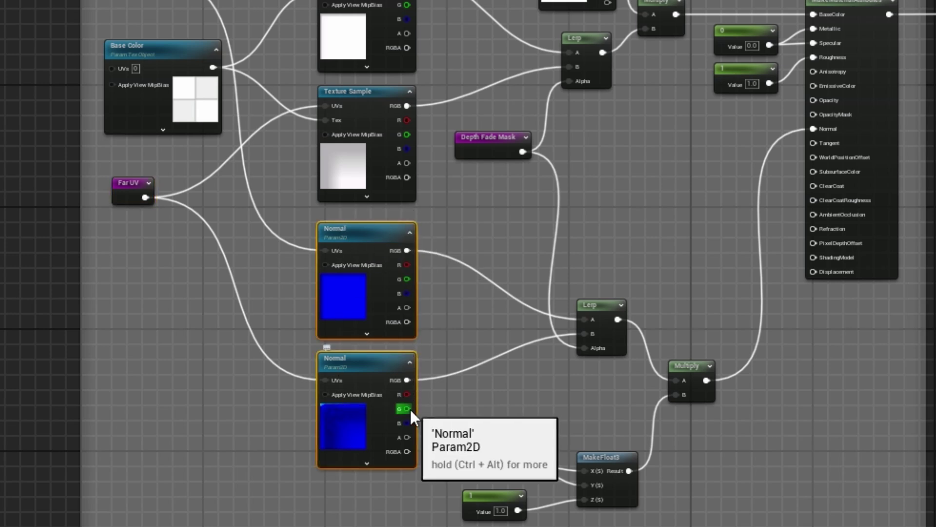
key(Delete)
Step: Copy the Base Color texture object parameter and place the duplicate below the Far UV node
click(149, 48)
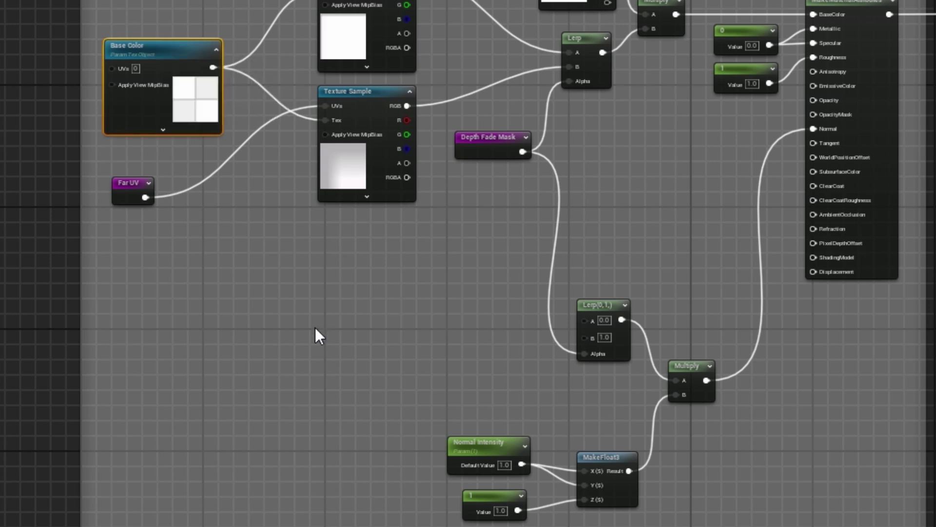
key(ctrl+c)
key(ctrl+v)
drag(353, 324, 156, 297)
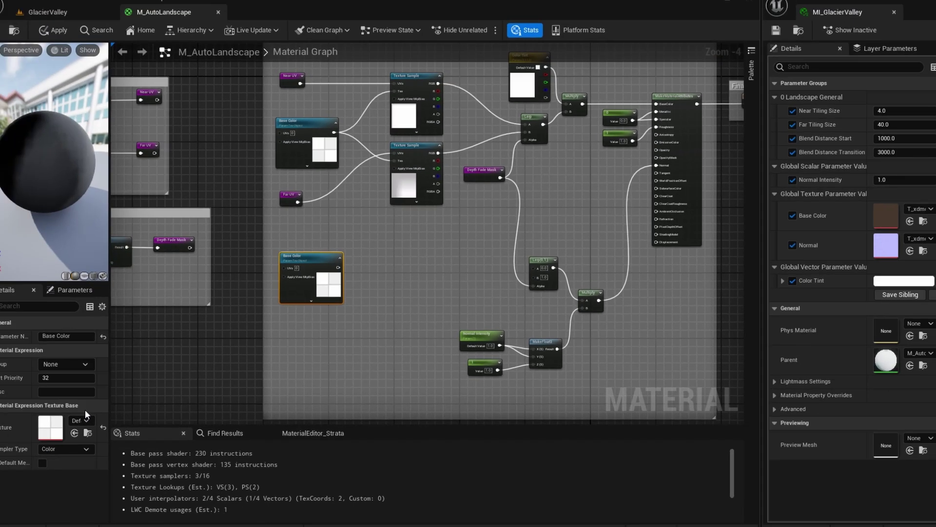
Step: Assign the Grid_N texture to the duplicated Base Color parameter below the Far UV node
click(83, 420)
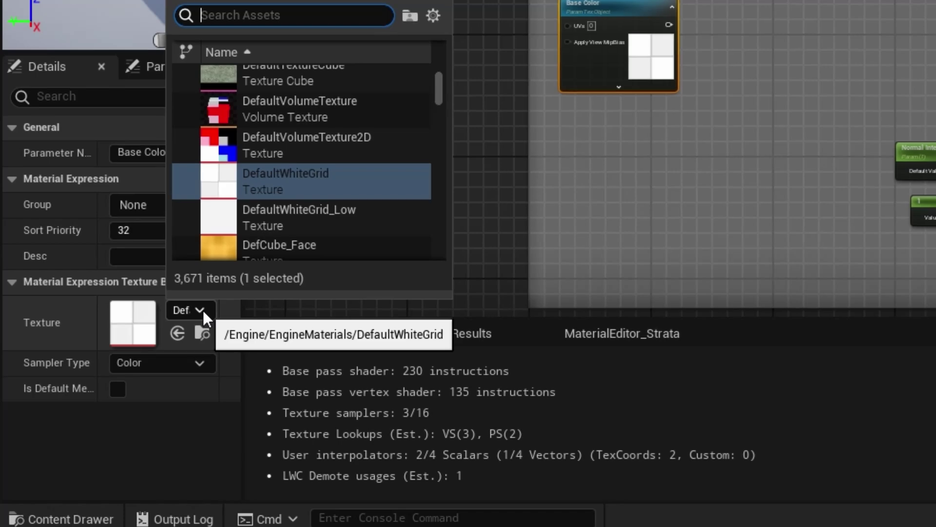
text(grid)
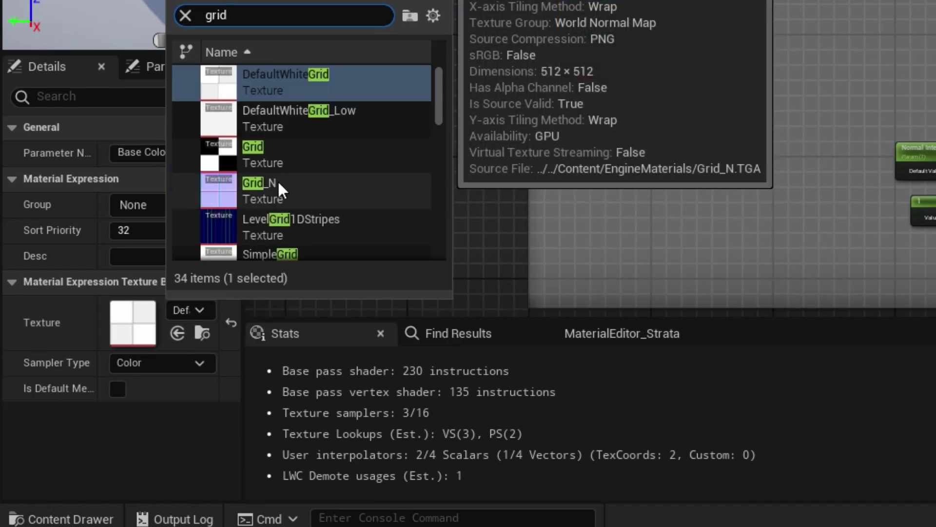
click(279, 186)
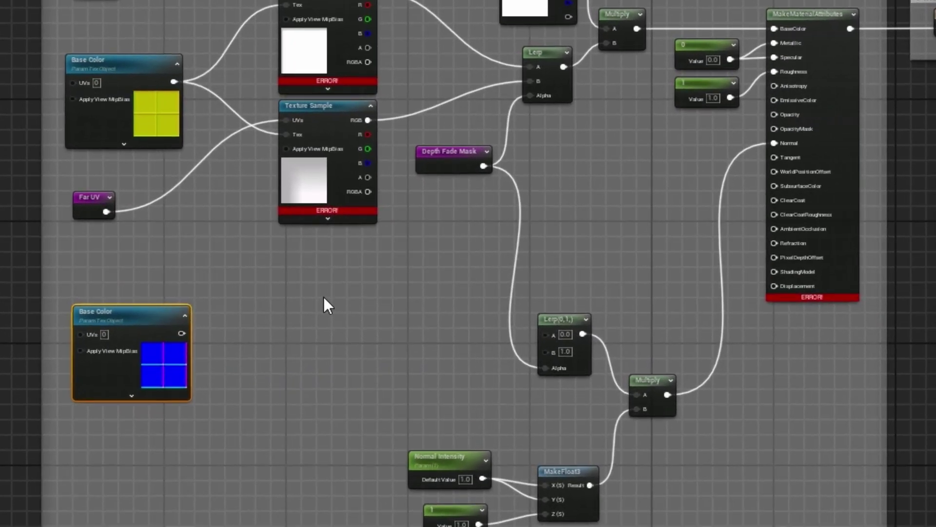
Step: Duplicate the Texture Sample twice beside the copied parameter and connect Near UV and Far UV to the UVs inputs of the upper and lower copy
click(330, 107)
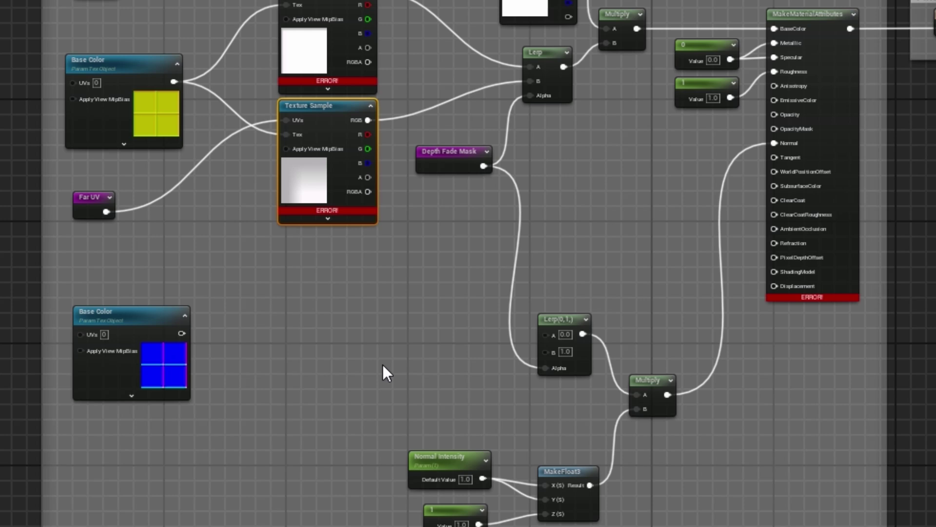
key(ctrl+w)
drag(426, 362, 347, 425)
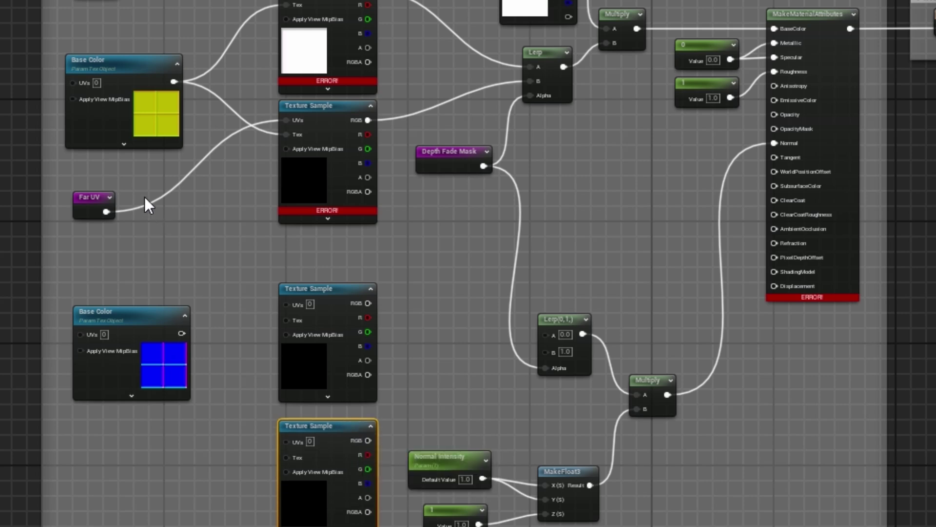
drag(109, 1, 282, 301)
drag(107, 211, 288, 439)
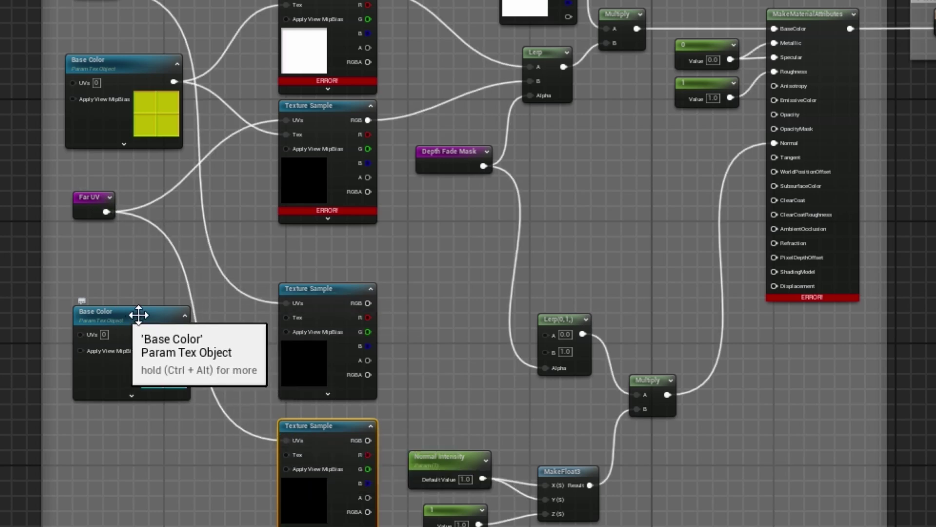
Step: Rename the duplicated Base Color texture parameter to Normal
click(121, 317)
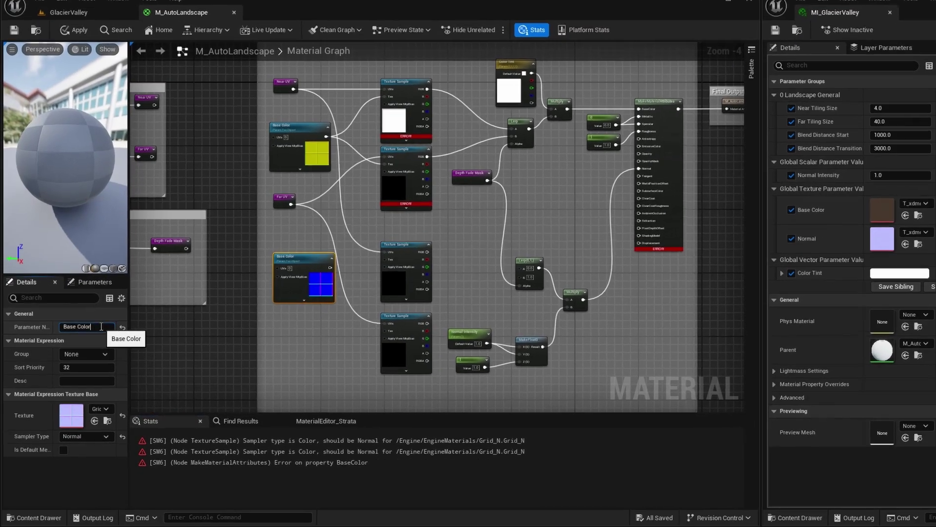
drag(103, 331, 14, 331)
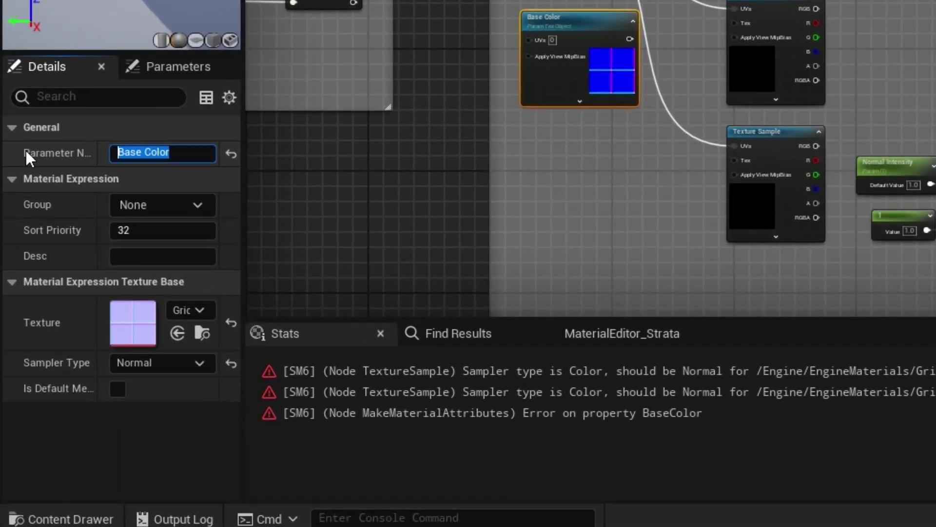
text(Normal)
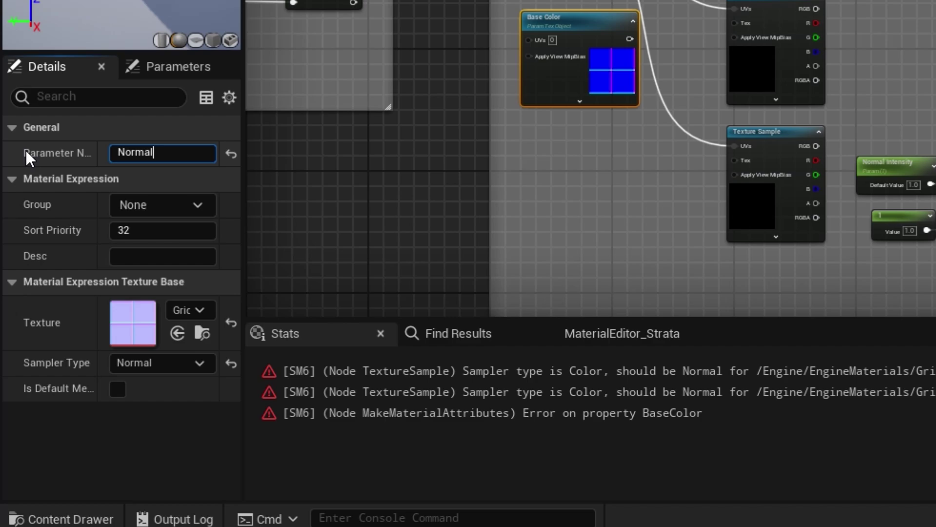
key(Return)
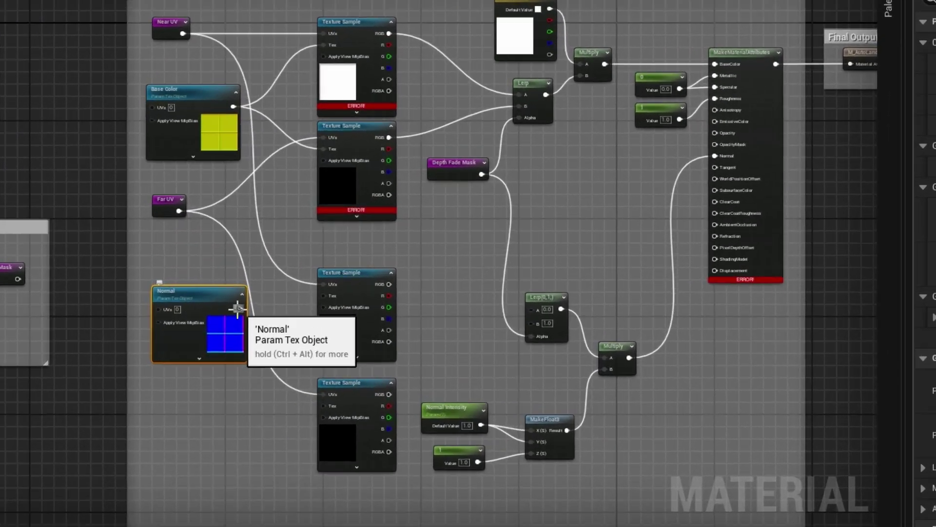
Step: Connect Normal to both new Texture Samples' Tex inputs and their RGB outputs to A and B of the lower Lerp
mouse_move(237, 308)
mouse_down()
mouse_move(327, 296)
mouse_move(249, 311)
mouse_up()
drag(193, 336, 284, 452)
drag(368, 303, 546, 334)
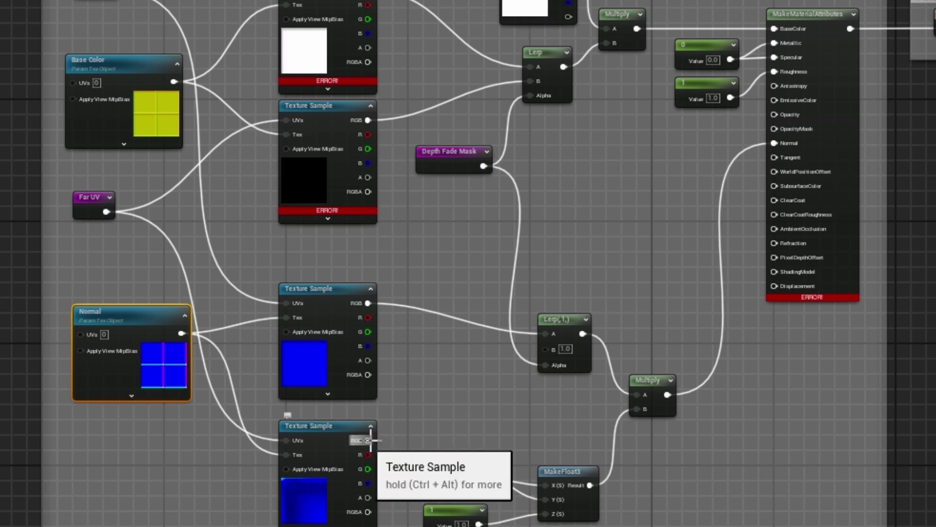
drag(368, 440, 549, 351)
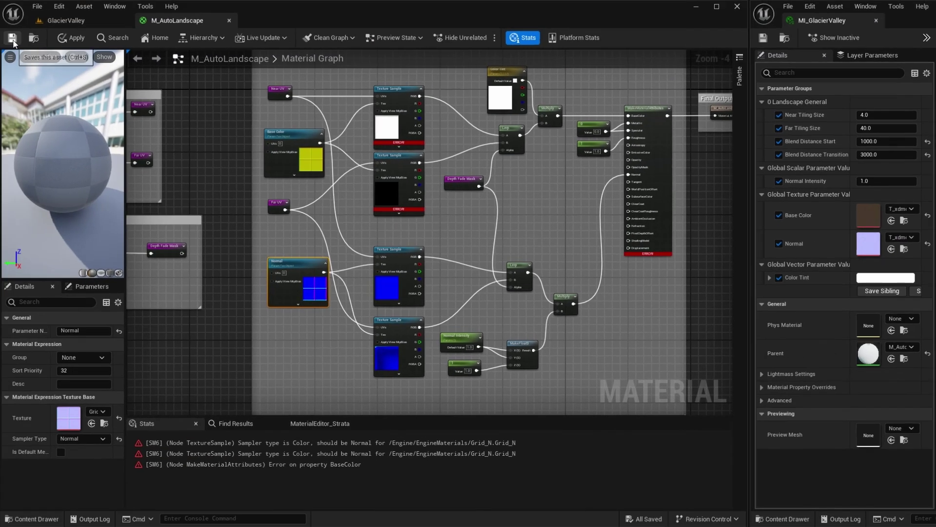
Step: Save the material, continuing despite the compilation errors
click(14, 39)
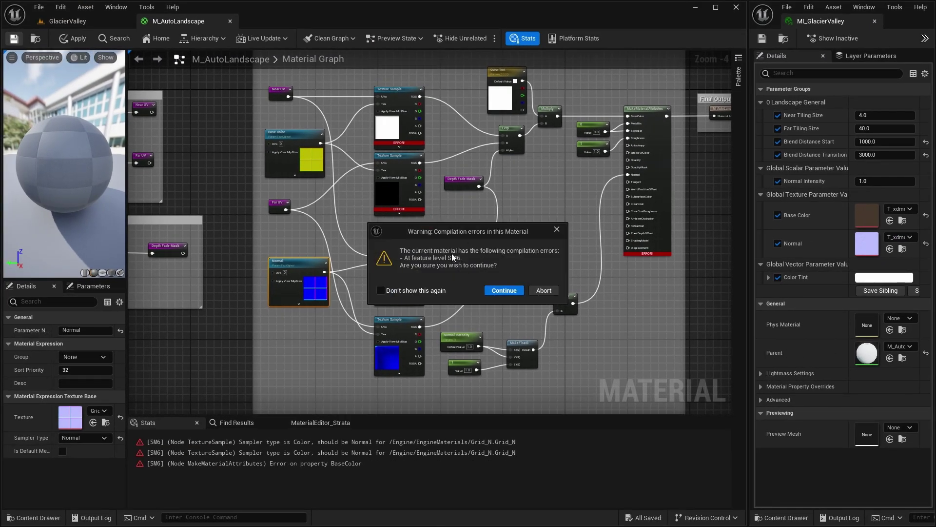
click(504, 291)
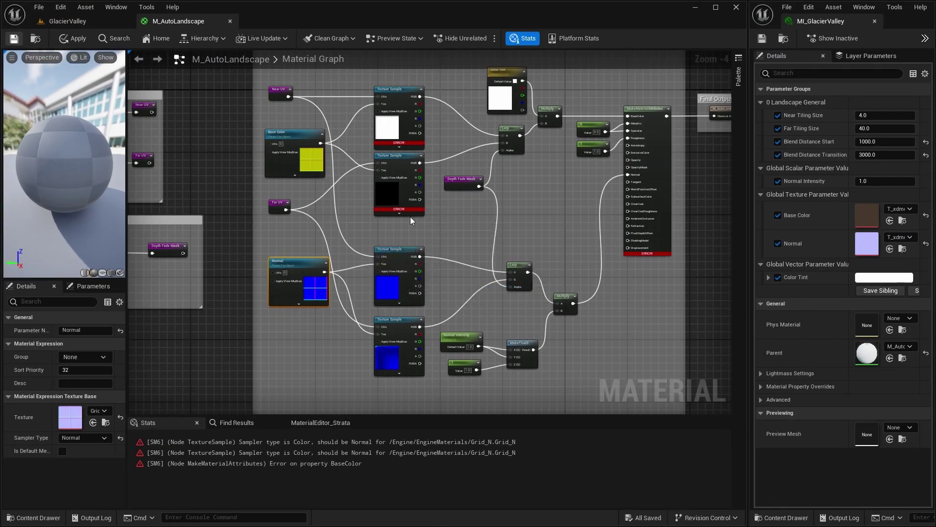
Step: Set the Sampler Type of both Texture Samples fed by the Normal parameter to Normal
click(394, 92)
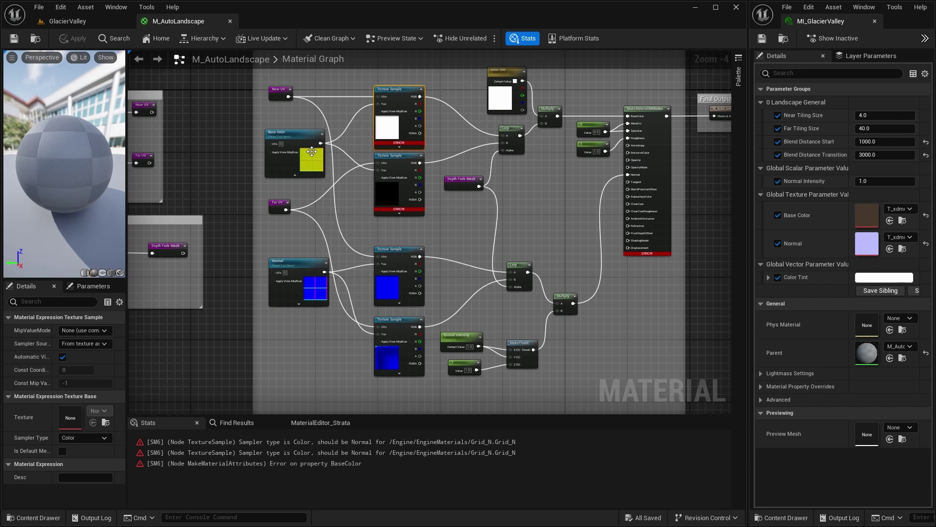
click(403, 247)
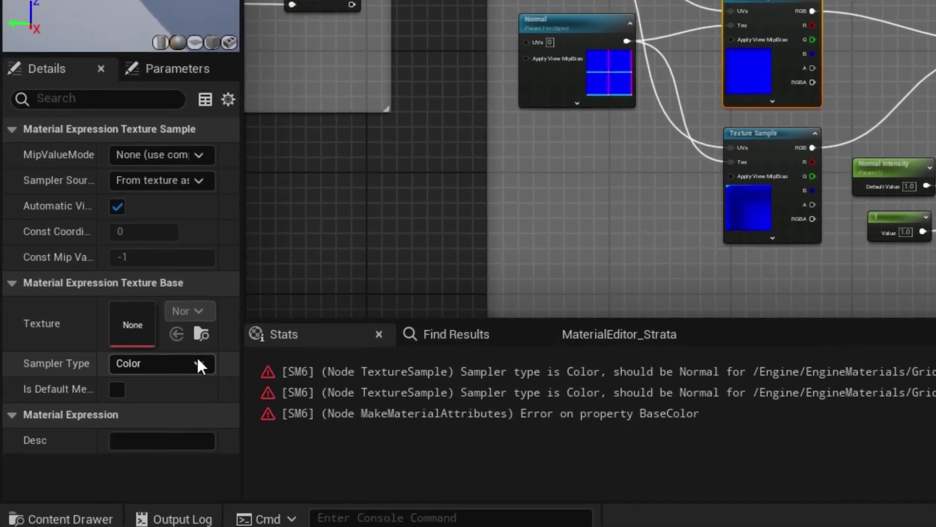
click(104, 437)
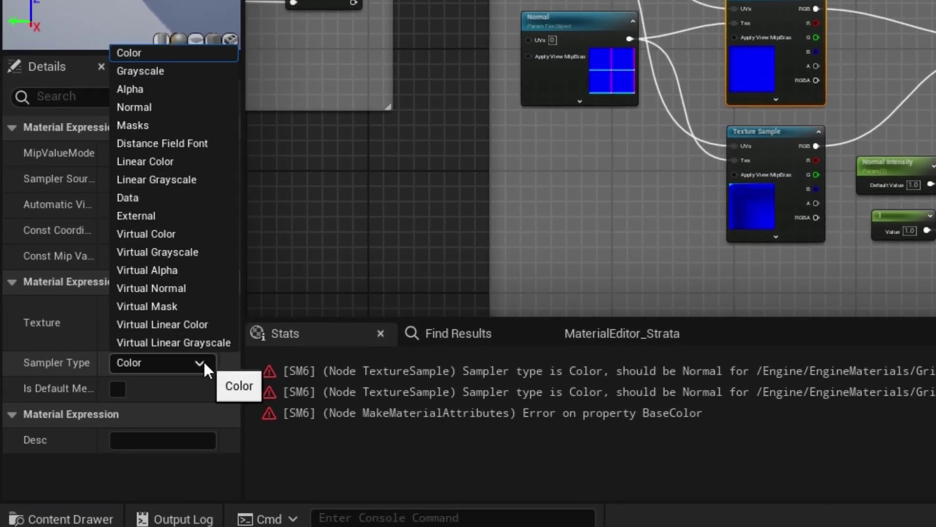
click(176, 117)
click(734, 132)
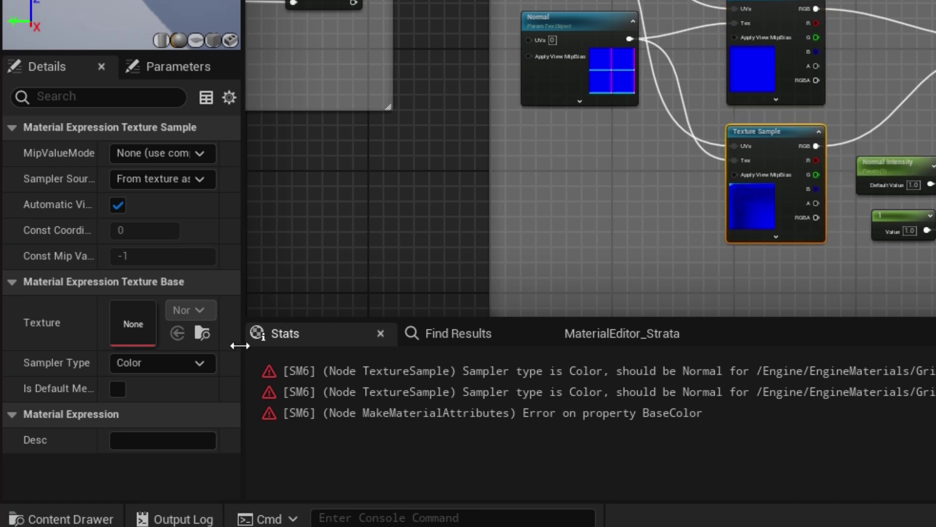
click(201, 363)
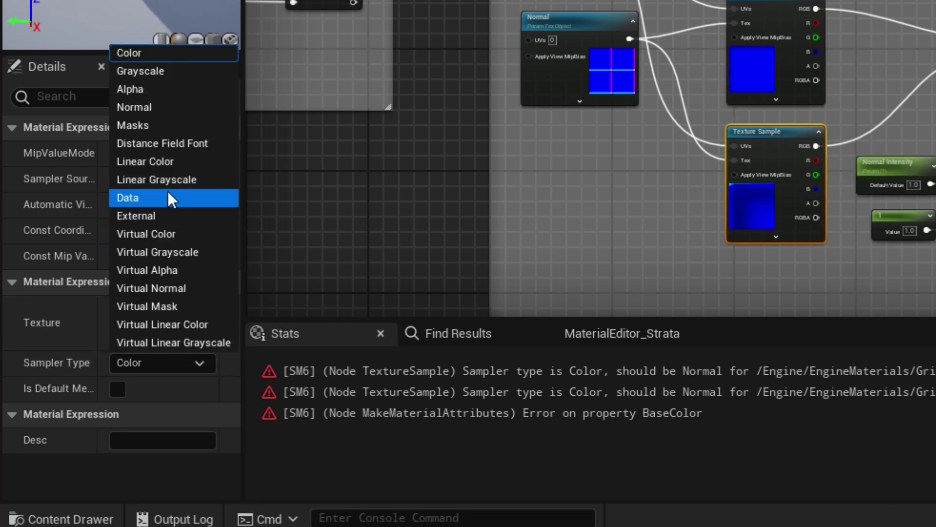
click(168, 108)
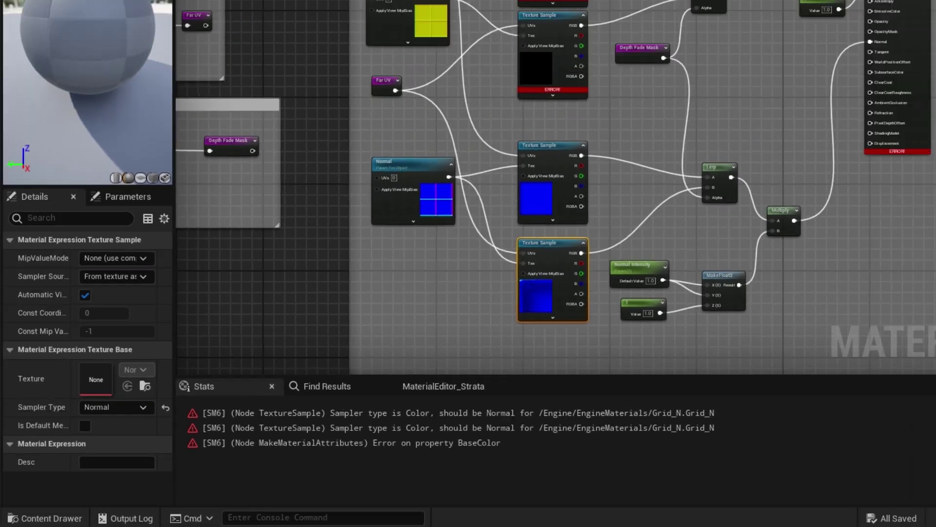
Step: Check the sampler type of the two Base Color Texture Samples and save the material again despite the compilation errors
click(390, 87)
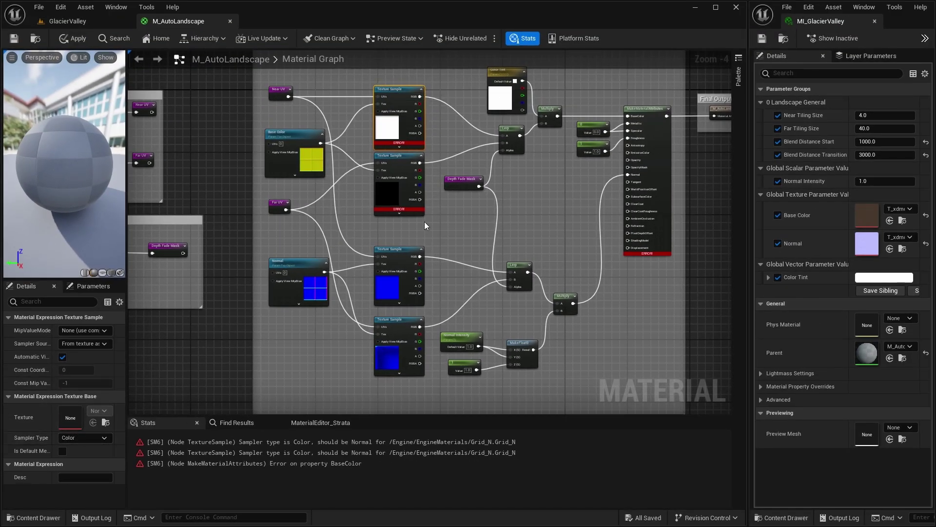
click(399, 157)
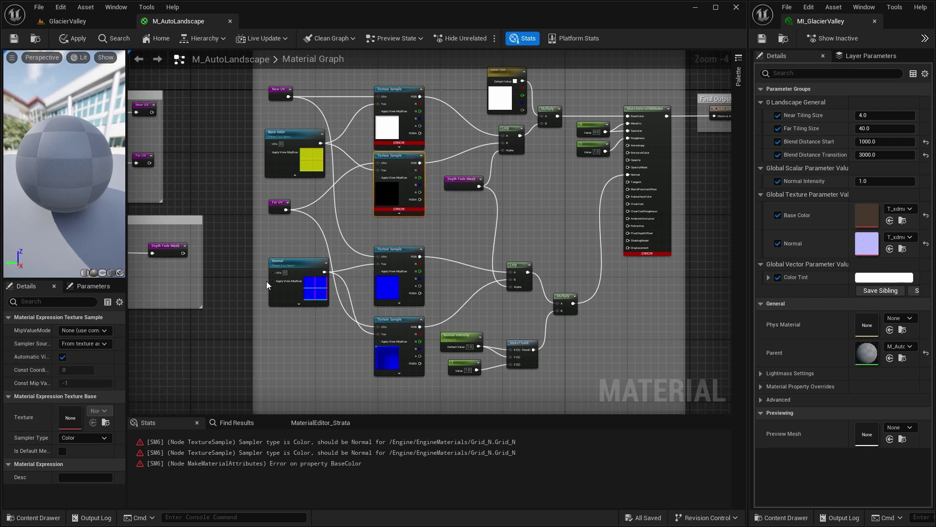
click(13, 38)
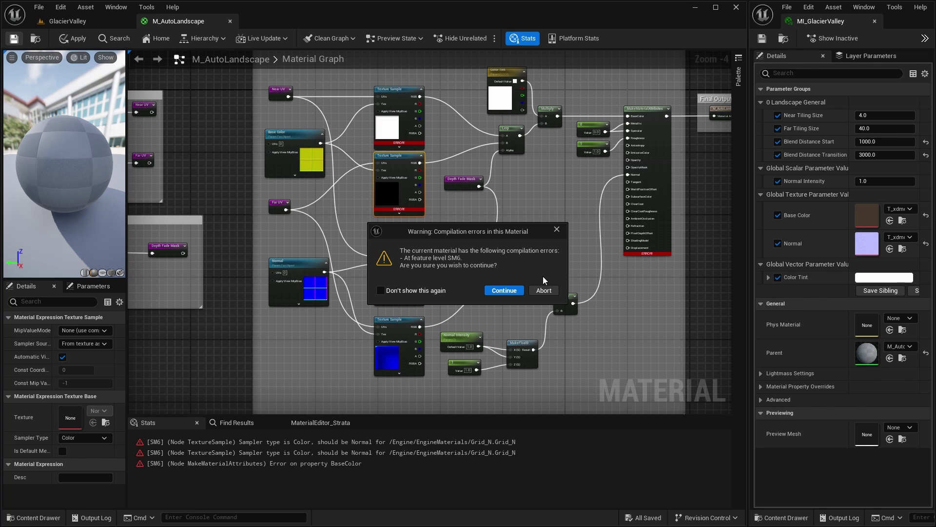
click(504, 290)
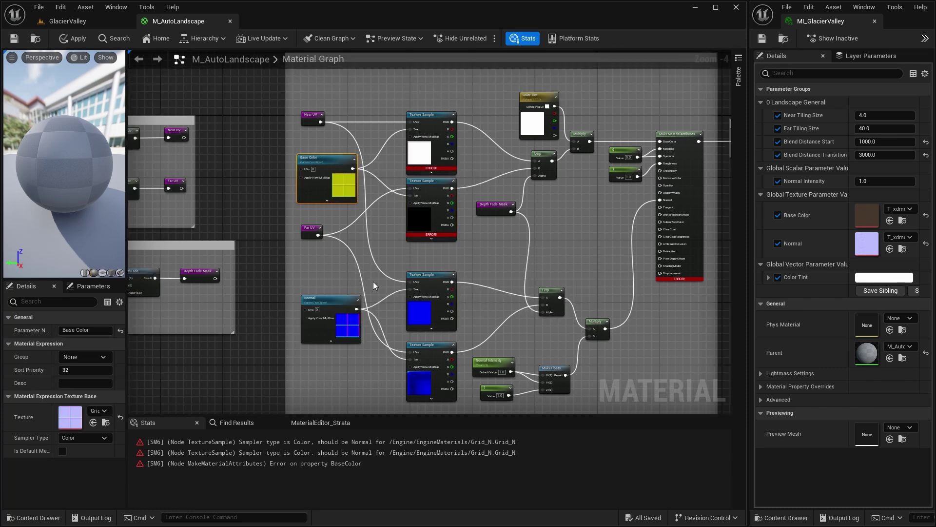
Step: Assign the DefaultWhiteGrid texture to the Base Color parameter and save the material
double_click(332, 159)
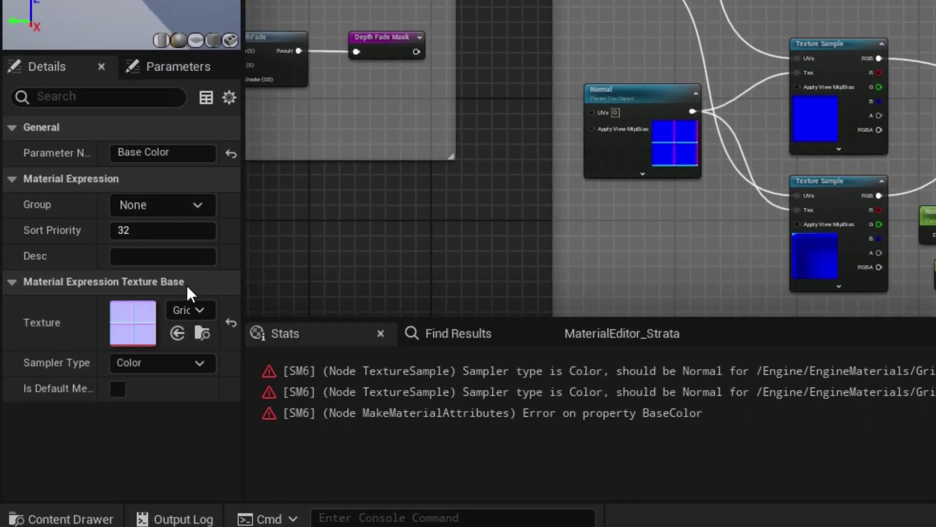
click(199, 311)
text(w)
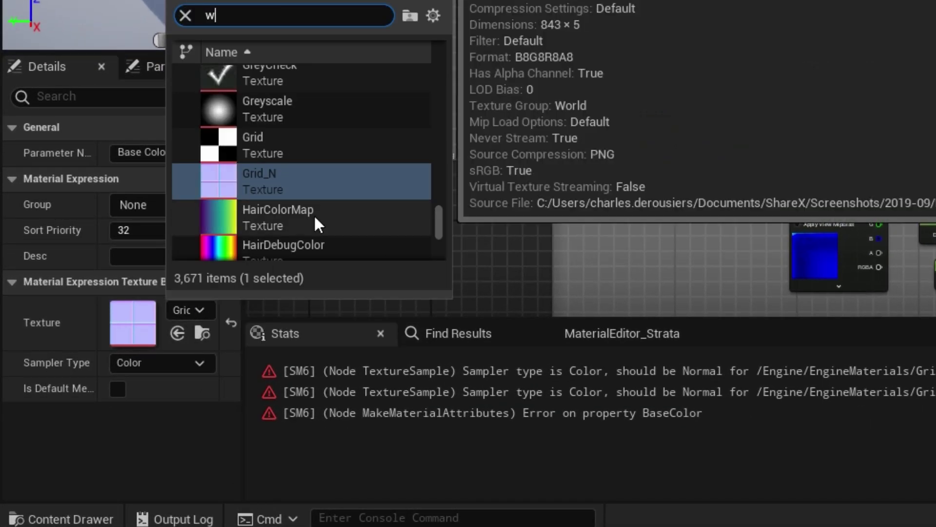
text(hitegrid)
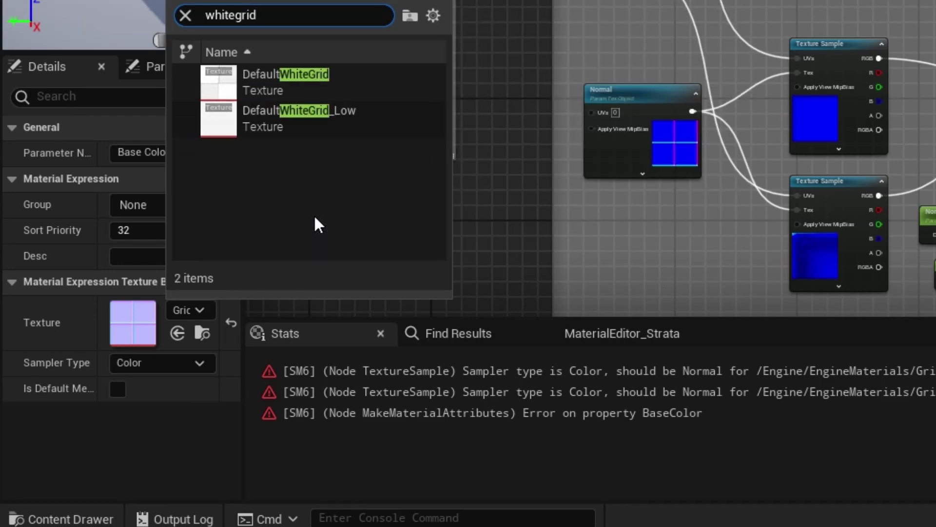
click(324, 77)
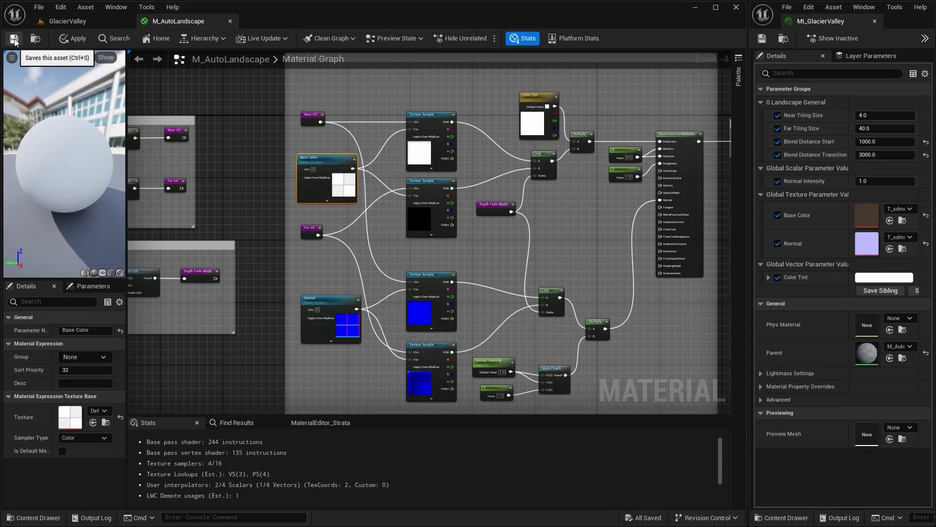
click(14, 39)
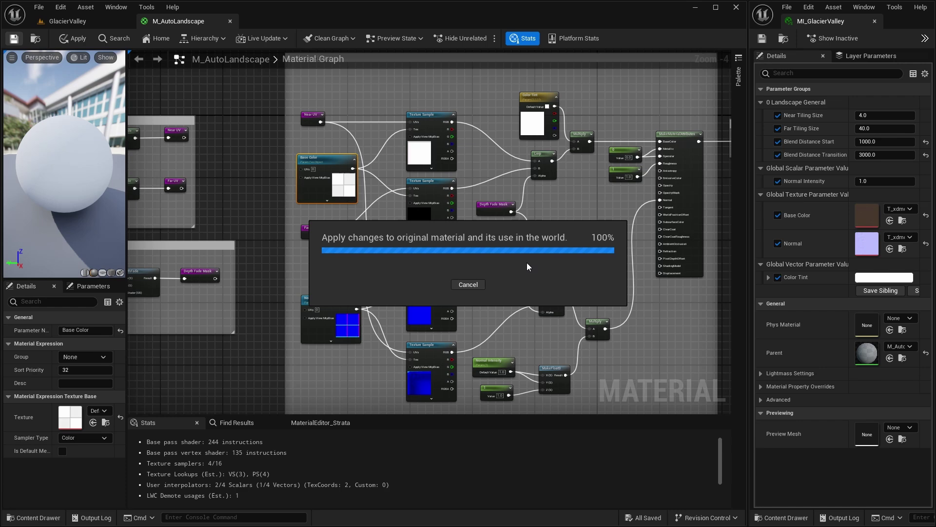
right_drag(488, 250, 426, 245)
scroll(426, 244, down, 1)
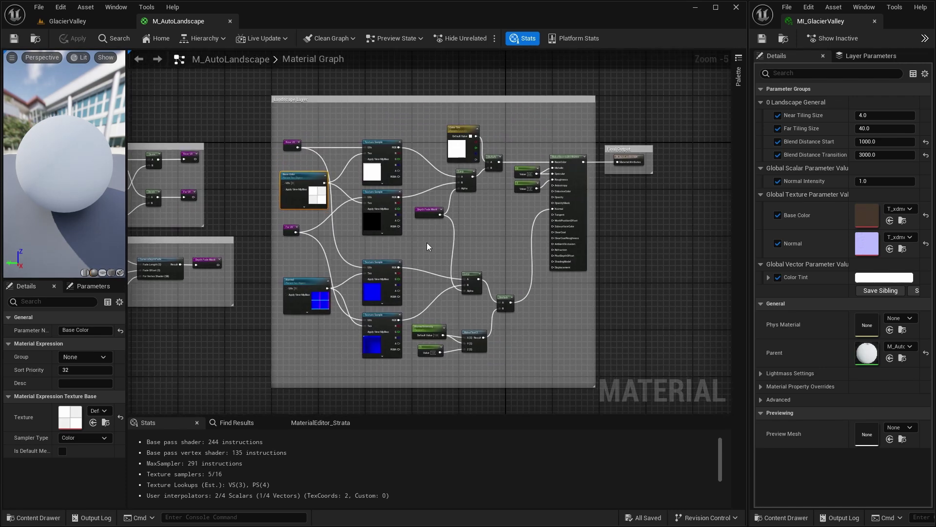
right_drag(435, 250, 446, 253)
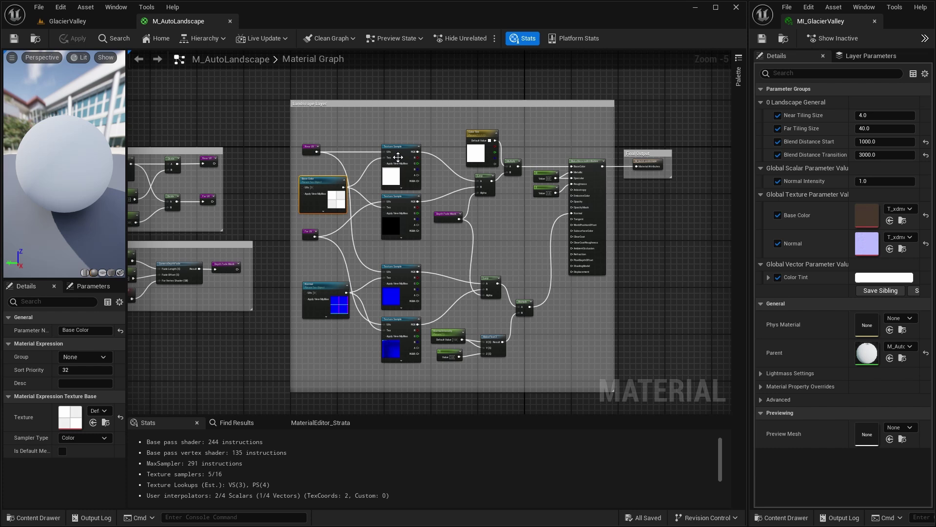
right_drag(413, 244, 436, 167)
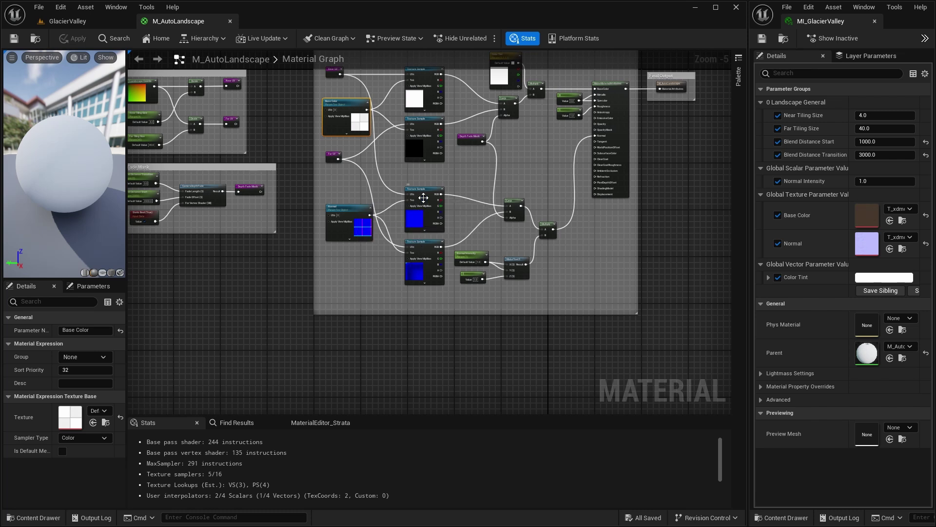
right_drag(467, 171, 375, 228)
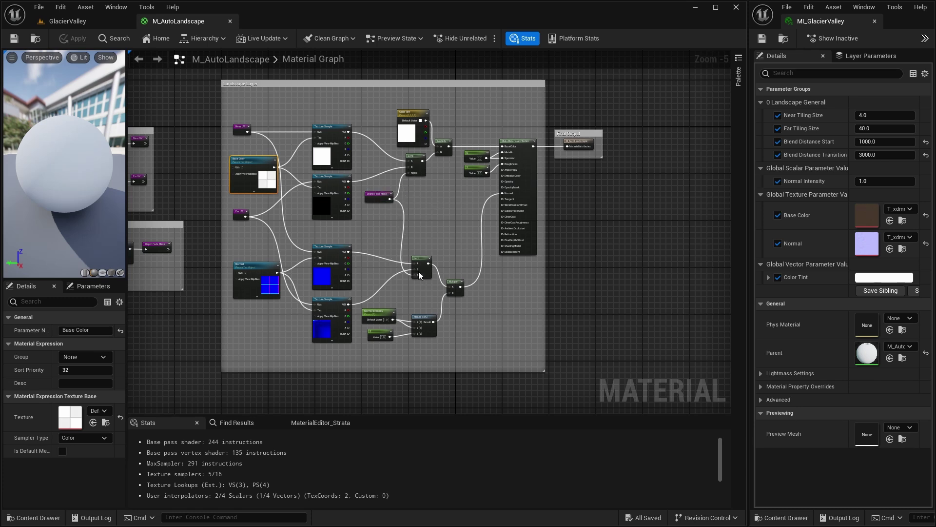
right_drag(415, 230, 489, 211)
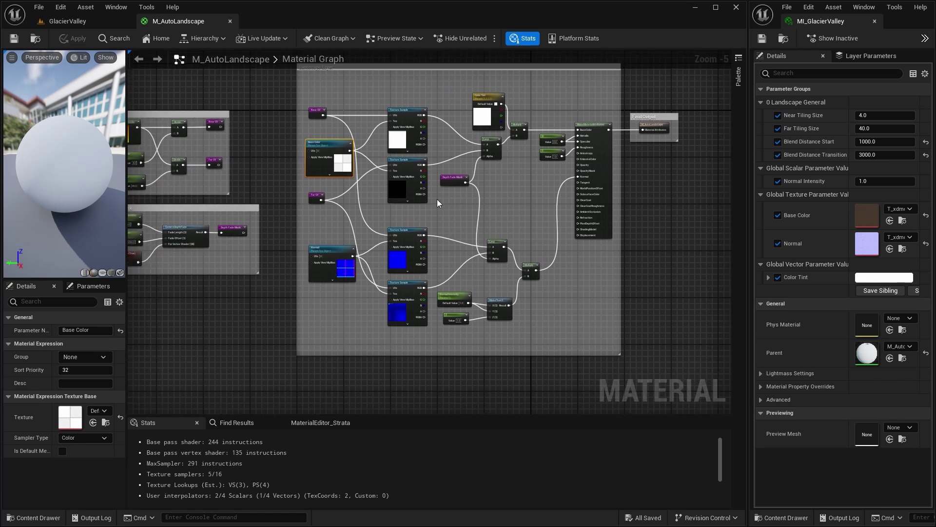
Step: Set the Sampler Source of both Texture Samples fed by the Base Color parameter to Shared: Wrap
click(402, 111)
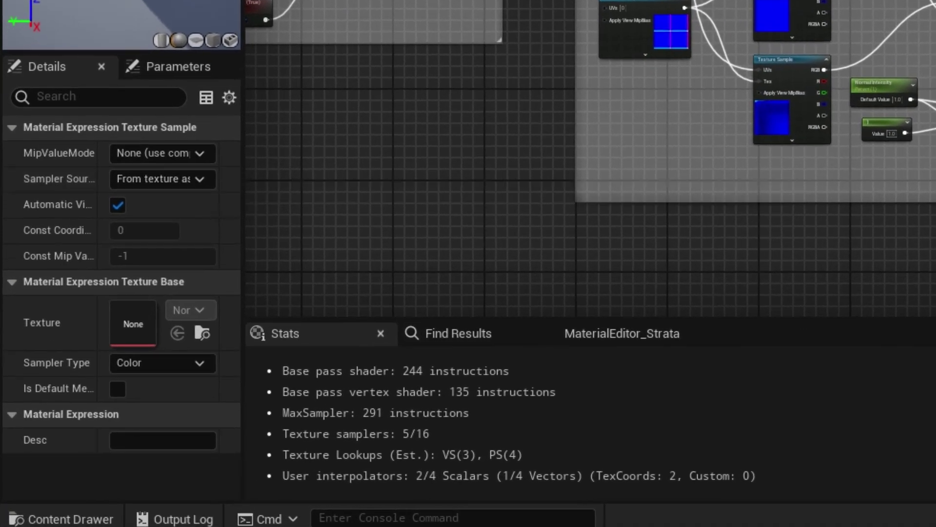
click(203, 177)
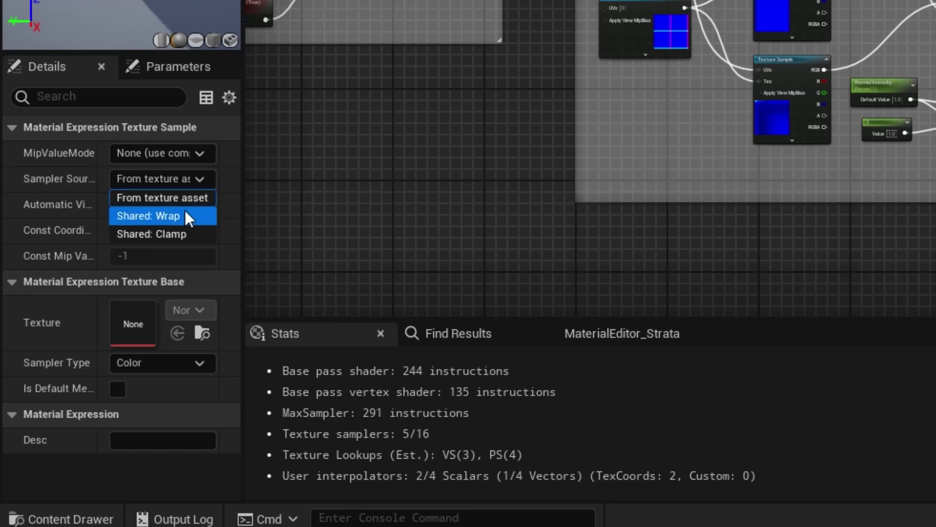
click(185, 215)
key(ctrl+z)
click(199, 179)
click(183, 216)
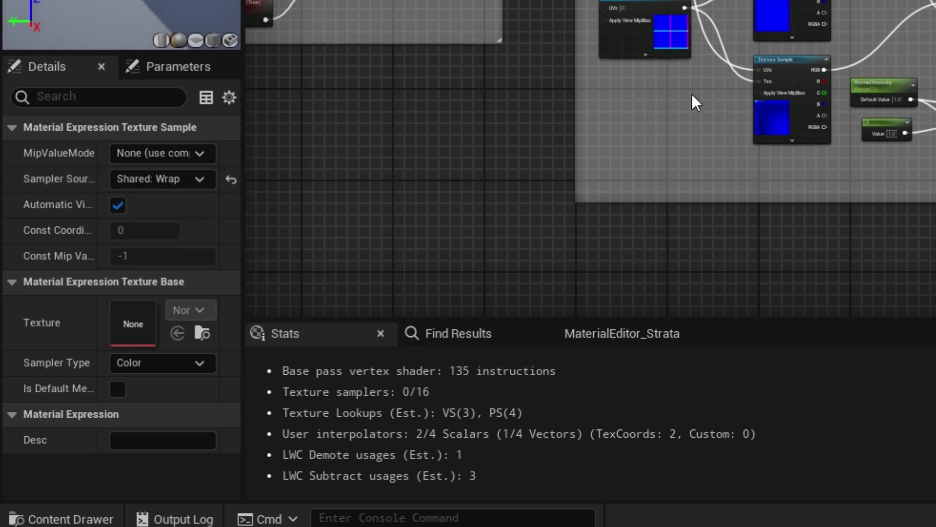
Step: Set the Sampler Source of both Texture Samples fed by the Normal parameter to Shared: Wrap
click(810, 17)
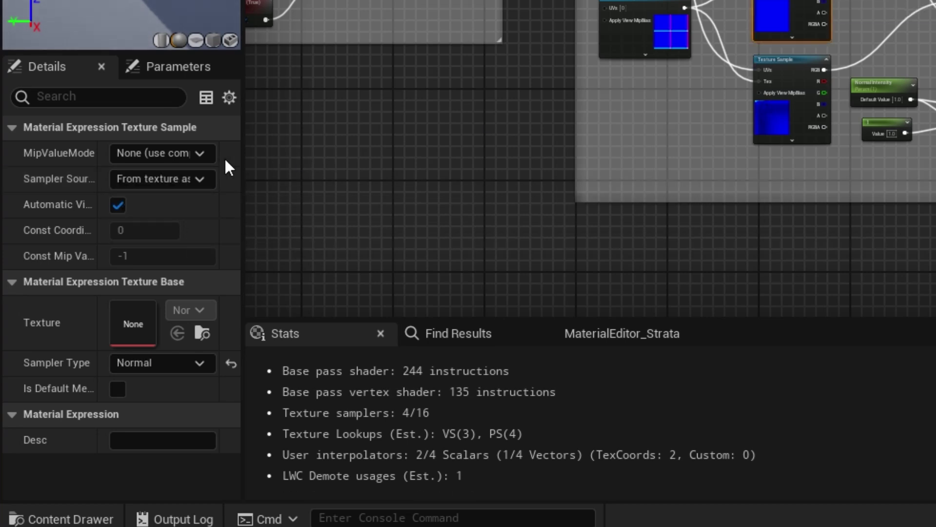
click(203, 178)
click(186, 215)
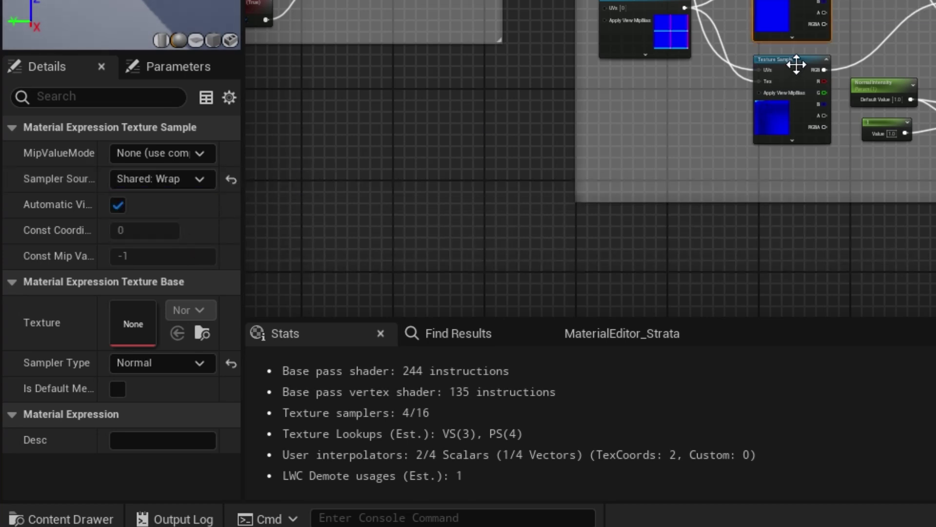
click(794, 67)
click(197, 179)
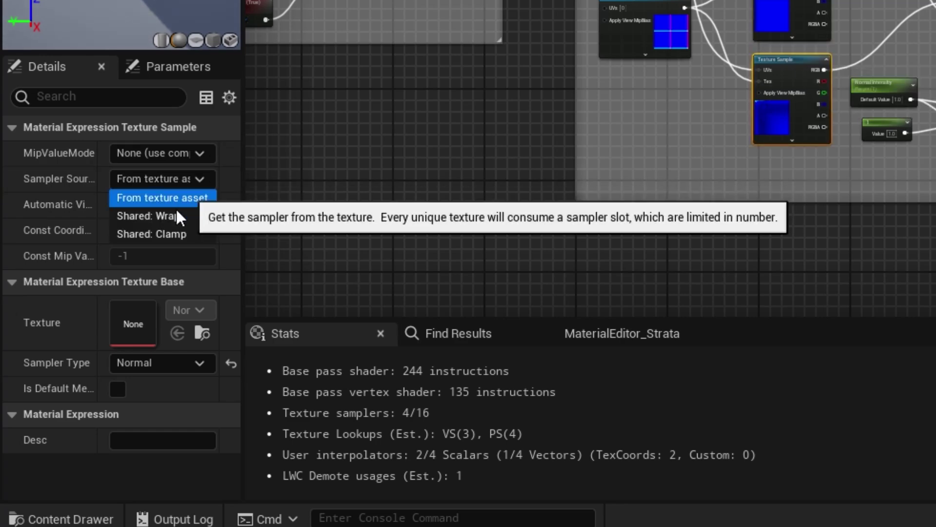
click(178, 216)
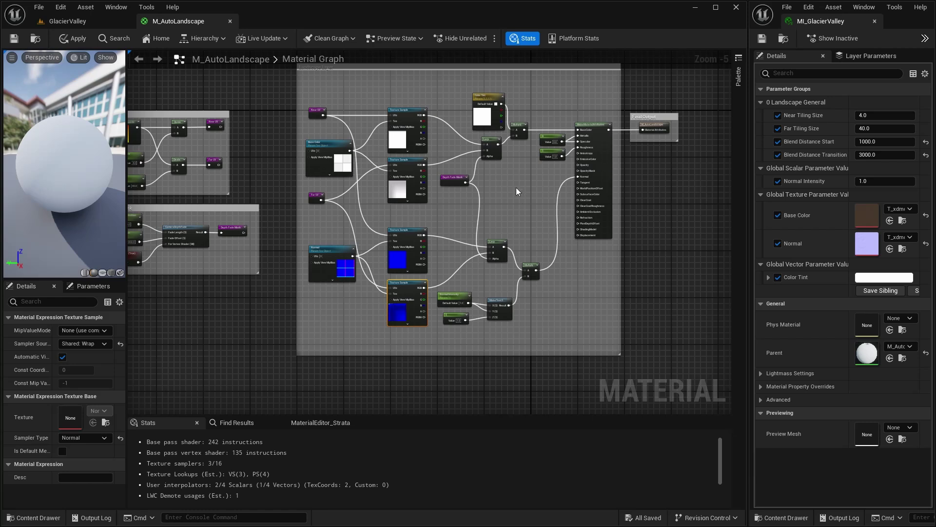
Step: Collapse the Landscape Layer nodes from the Texture Samples through MakeMaterialAttributes into a function, leaving out Color Tint, Depth Fade Mask and NormalIntensity
right_drag(516, 188, 517, 220)
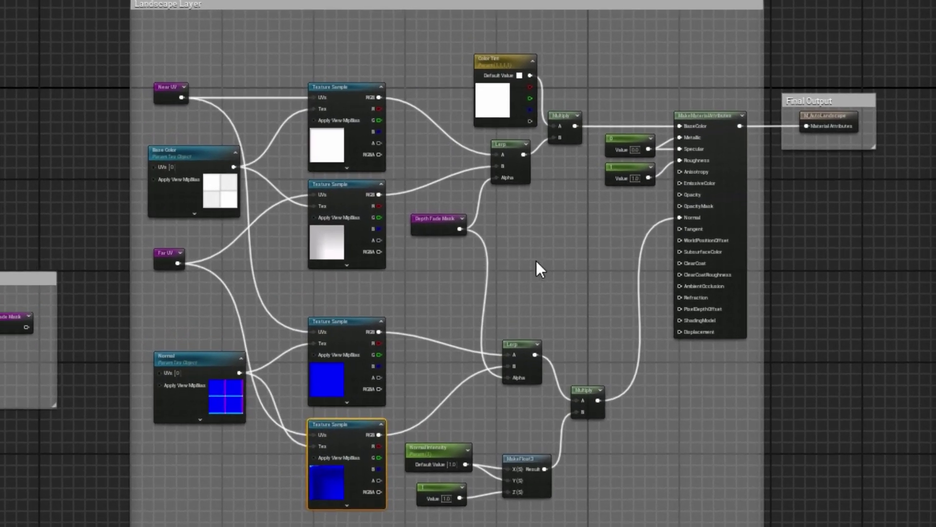
right_drag(530, 261, 449, 209)
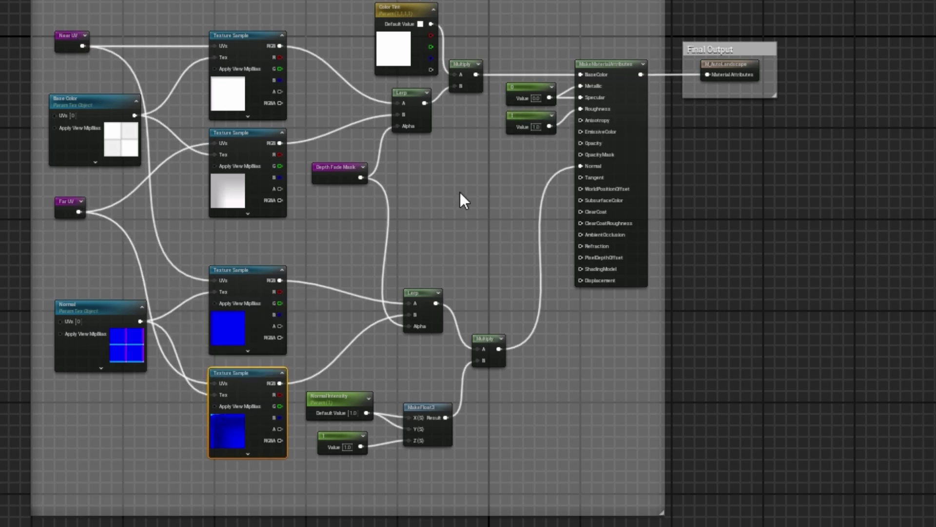
right_drag(461, 192, 505, 213)
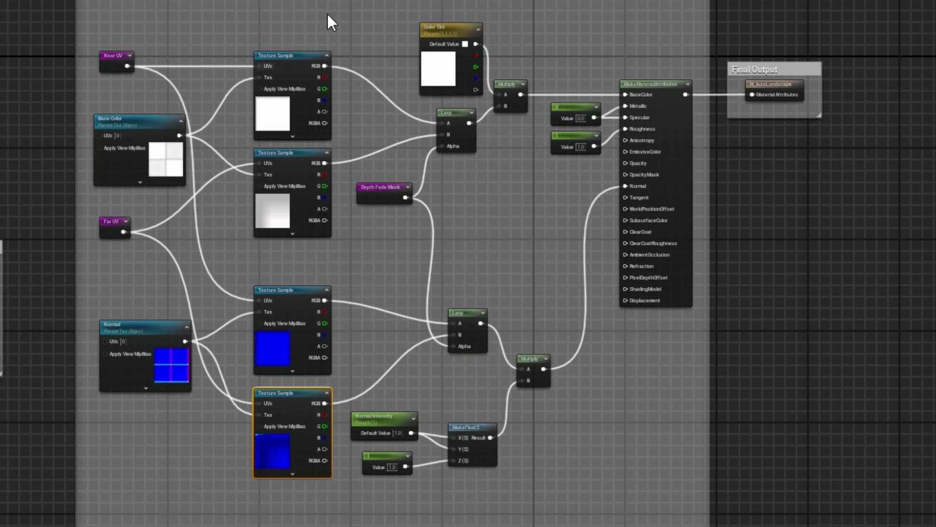
drag(274, 2, 678, 484)
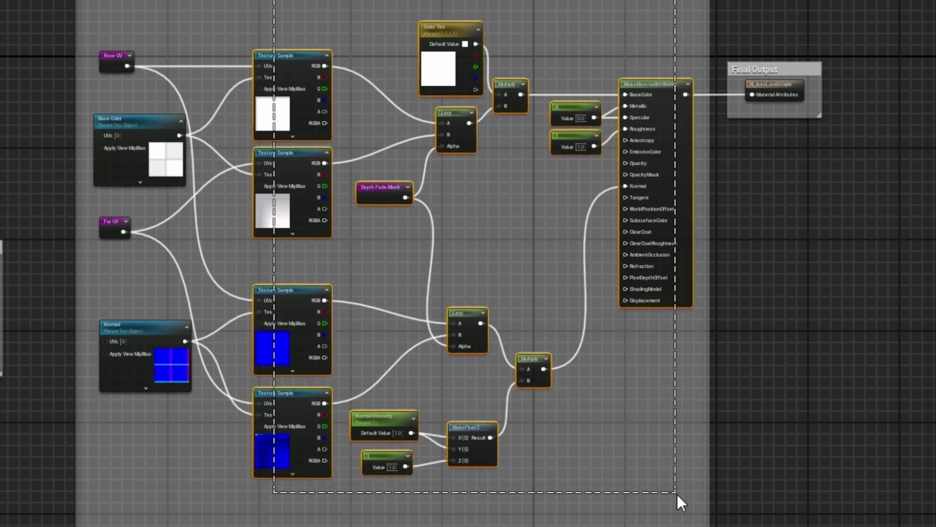
drag(678, 494, 678, 494)
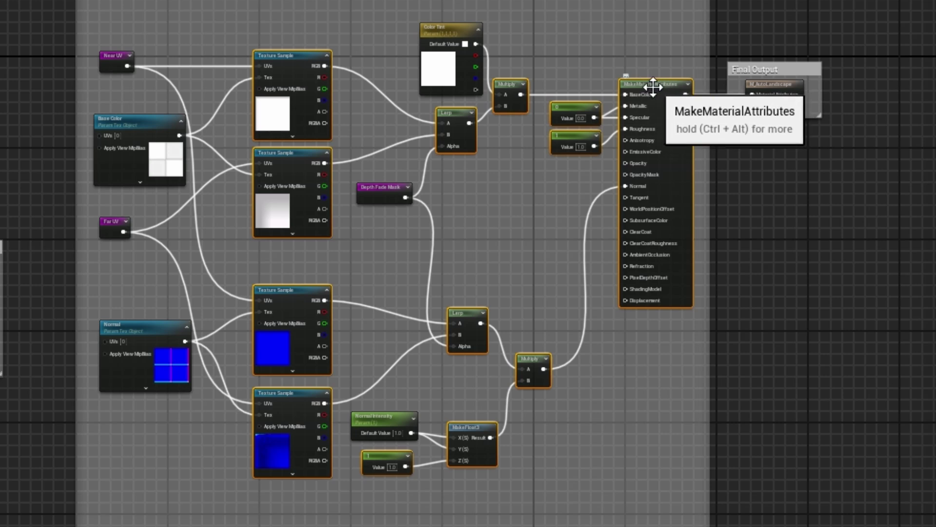
right_click(654, 88)
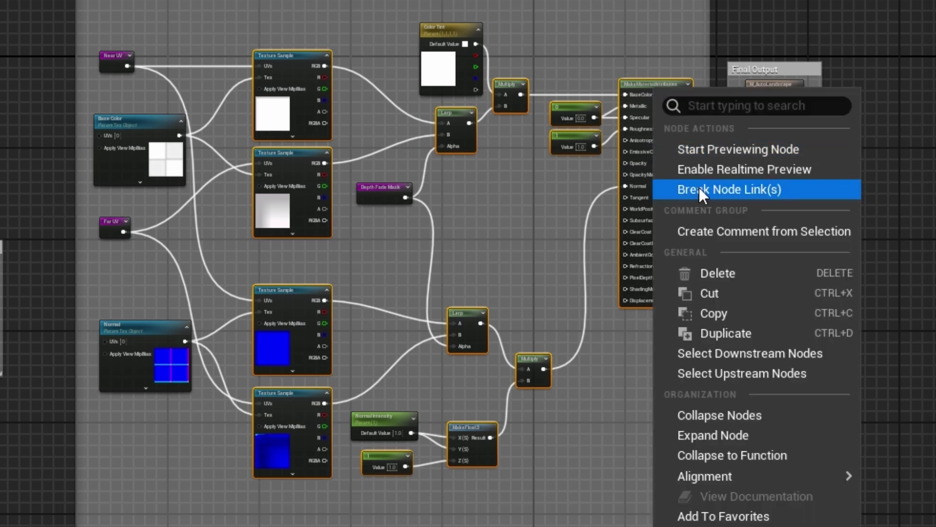
click(738, 455)
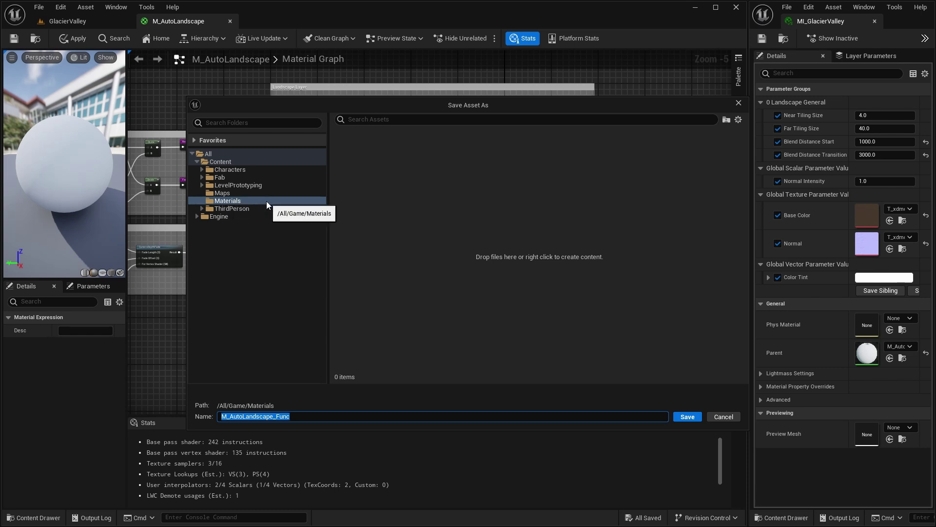
Step: Create a folder named MaterialFunctions inside the Materials folder
click(409, 174)
right_click(409, 175)
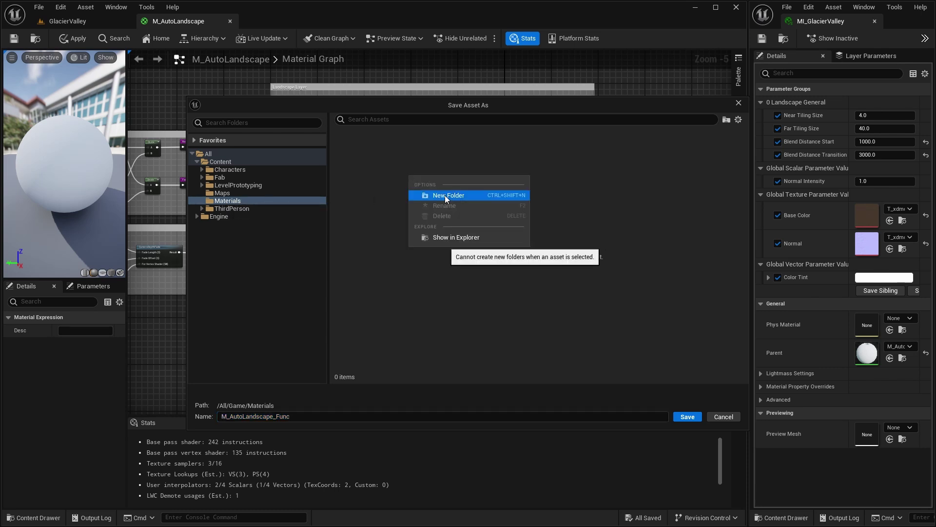
click(445, 195)
text(Materi)
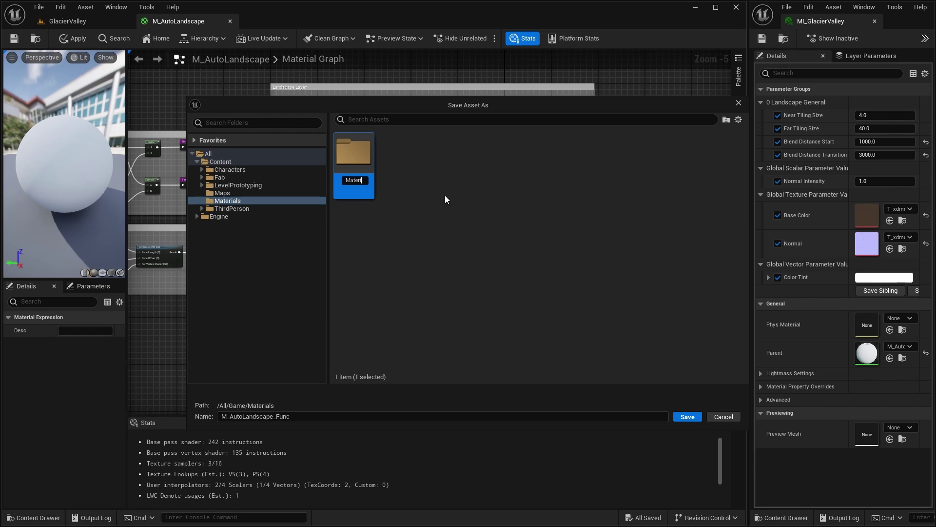
text(alFunctions)
key(Return)
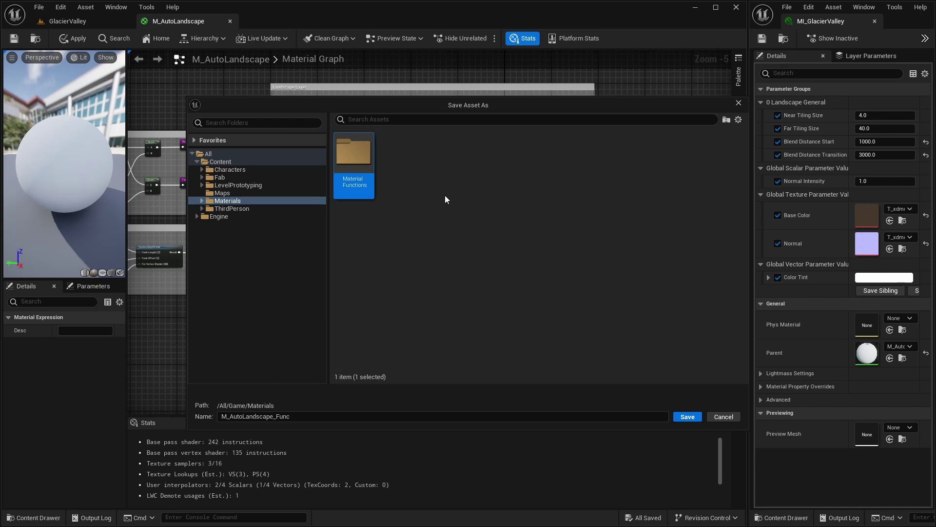
Step: Save the new function as MF_CreateLayer in the MaterialFunctions folder
double_click(360, 162)
double_click(303, 416)
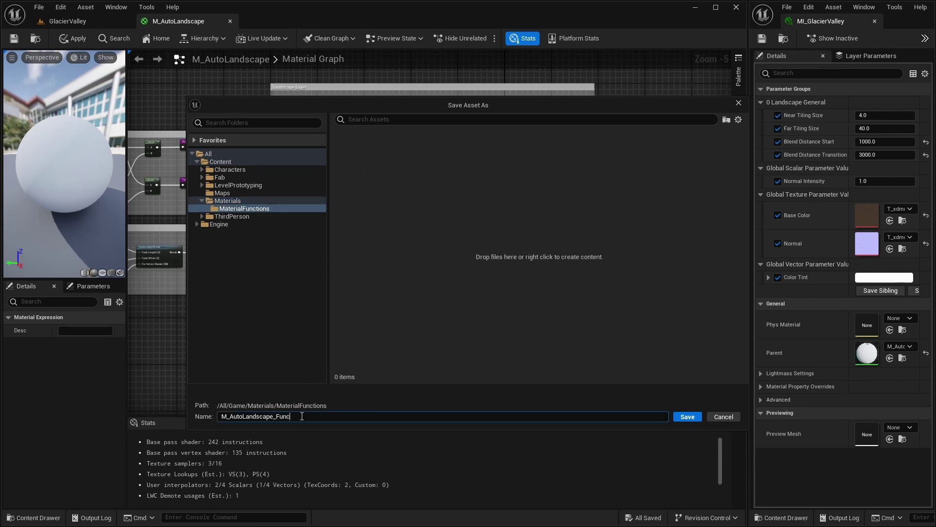
text(MF_CreateLayer)
click(688, 416)
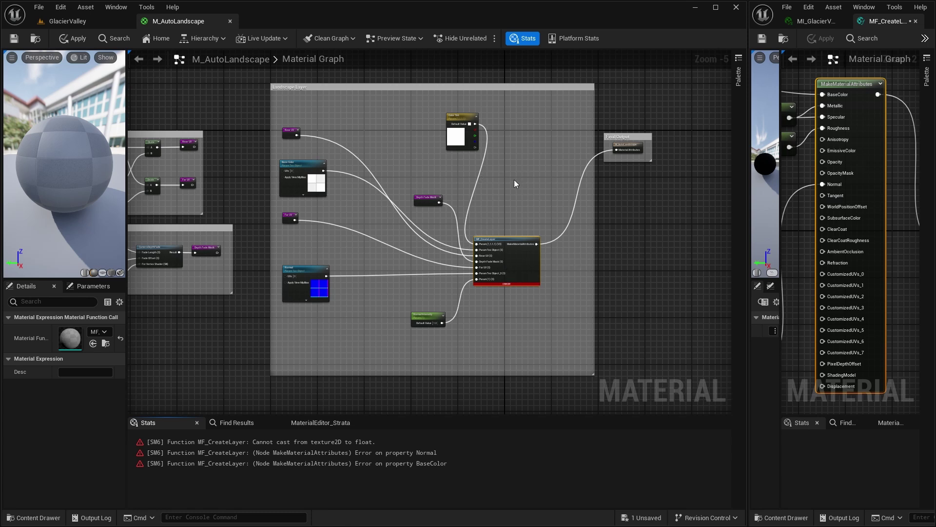
Step: Gather the Color Tint, Near UV, Depth Fade Mask, Normal and Normal Intensity nodes in one column and place MF_CreateLayer close beside them
right_drag(514, 178, 466, 156)
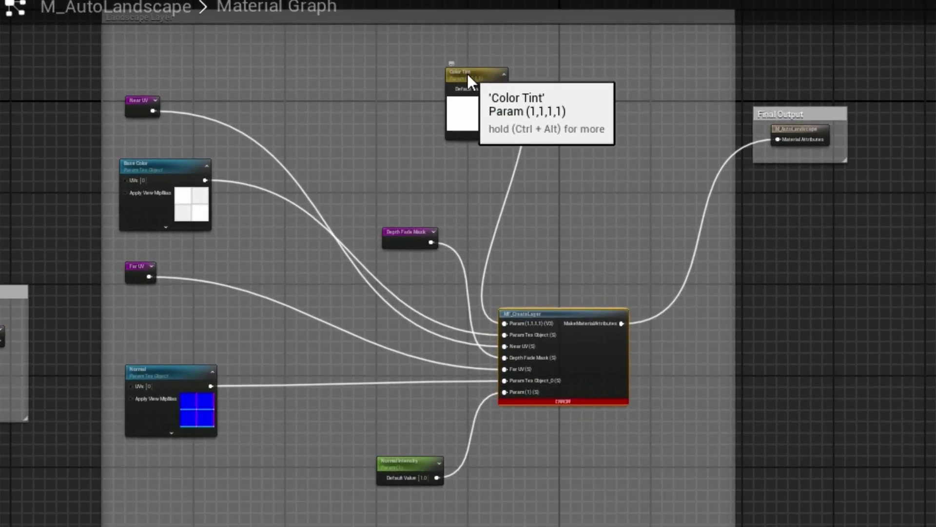
drag(467, 73, 153, 34)
drag(140, 103, 142, 138)
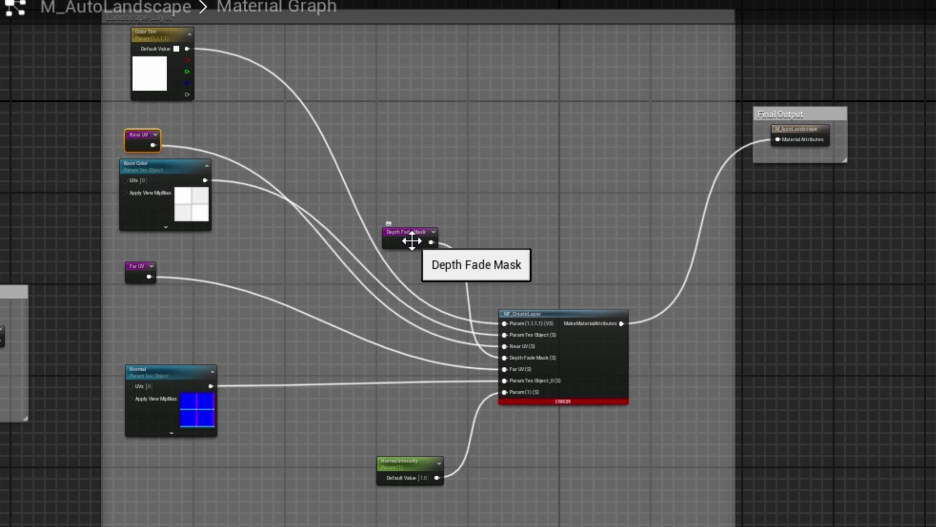
drag(413, 243, 169, 247)
drag(568, 318, 355, 170)
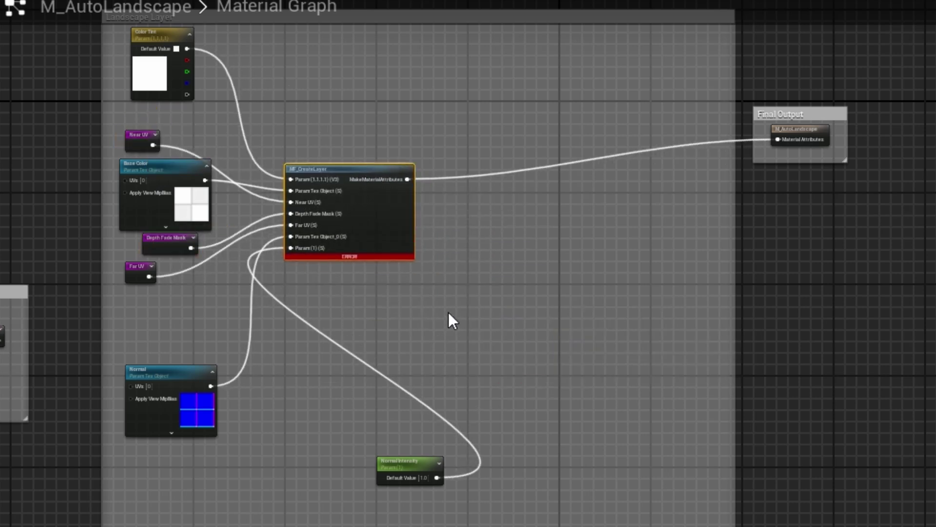
right_drag(448, 312, 773, 371)
drag(724, 522, 472, 514)
drag(485, 432, 480, 391)
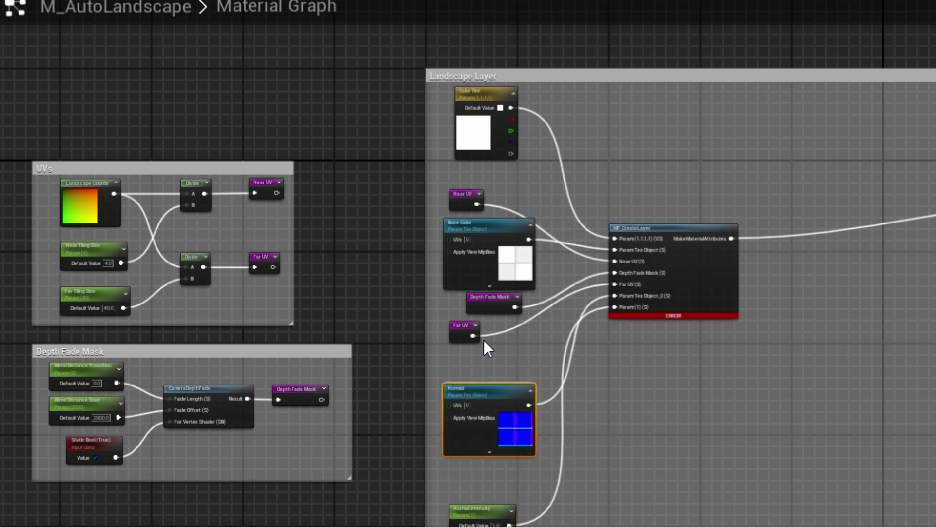
Step: Arrange the column of input nodes in the order of the MF_CreateLayer pins so the wires do not cross
drag(476, 337, 476, 359)
drag(478, 304, 467, 309)
drag(468, 193, 461, 284)
drag(485, 227, 492, 187)
drag(460, 284, 471, 273)
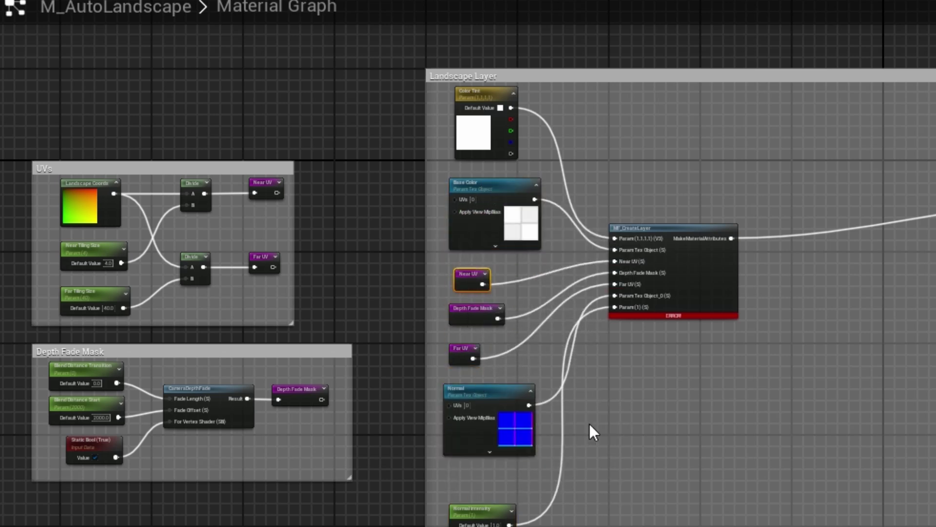
drag(505, 520, 522, 493)
Step: Narrow the Landscape Layer comment box to fit its nodes and move the Final Output group close to it, level with MF_CreateLayer
right_drag(625, 449, 518, 495)
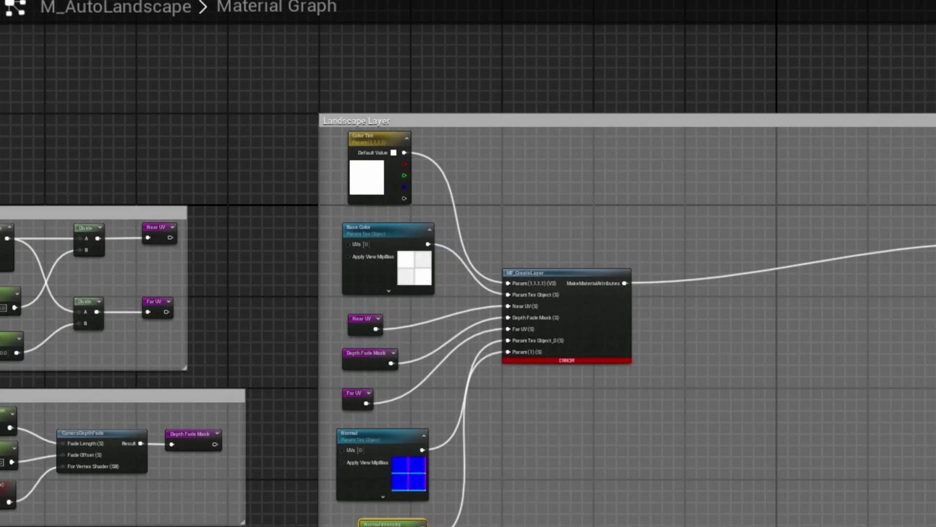
drag(935, 374, 664, 374)
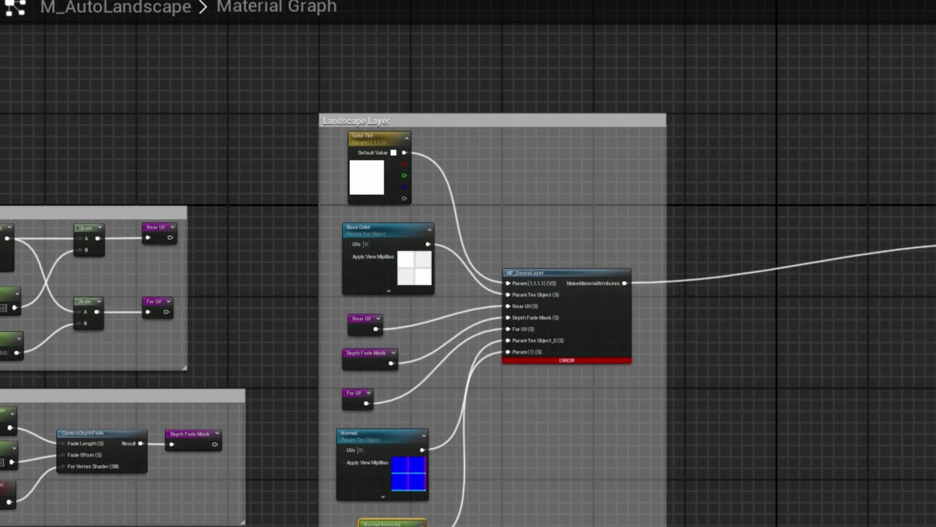
drag(935, 216, 753, 258)
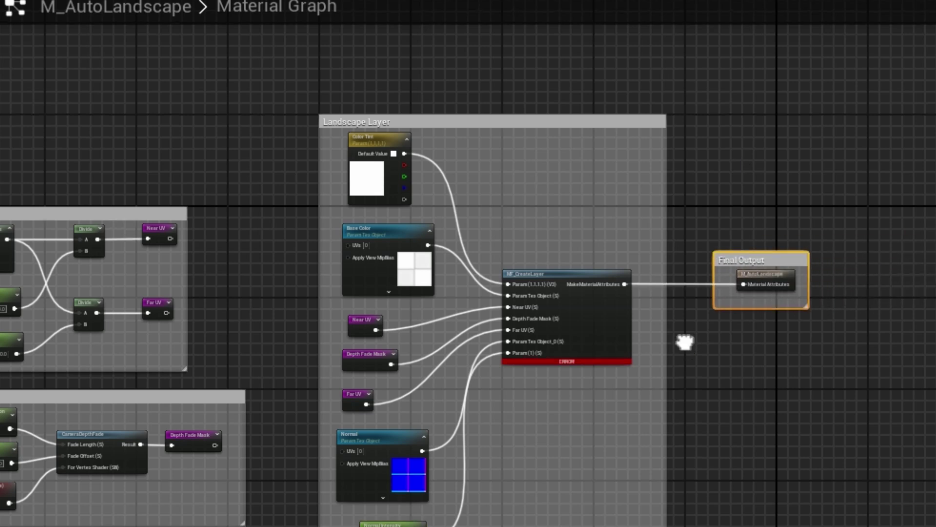
right_drag(599, 343, 720, 349)
scroll(716, 346, up, 2)
right_drag(671, 314, 630, 291)
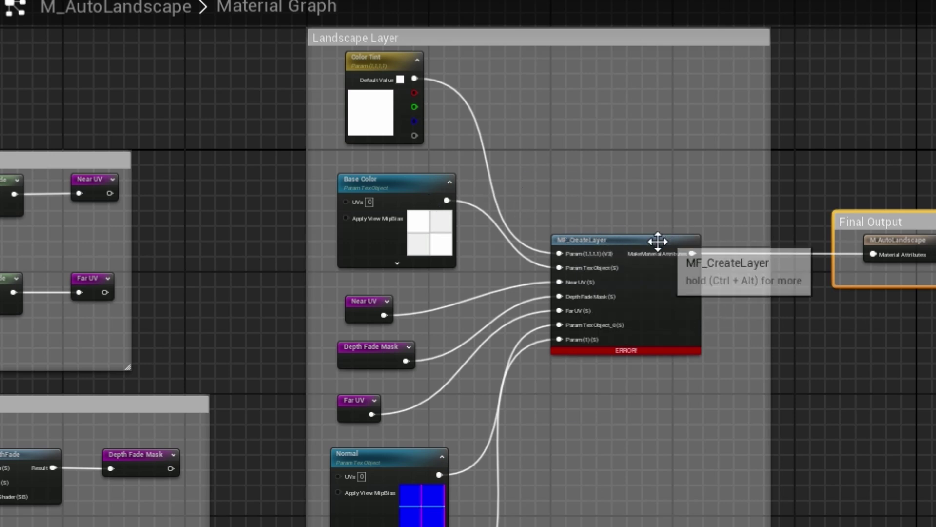
click(618, 245)
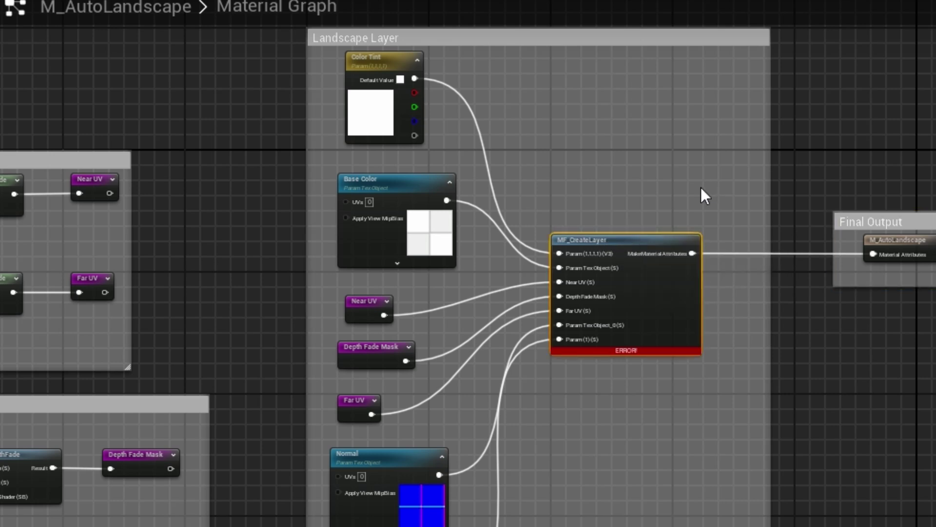
key(alt+Tab)
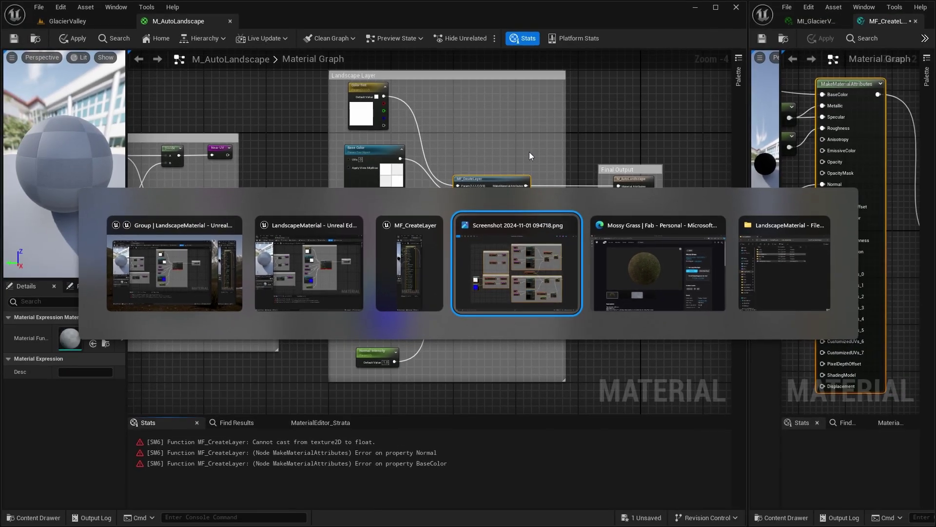
key(alt+Tab)
key(alt+Tab)
key(alt+Tab)
key(alt+Tab)
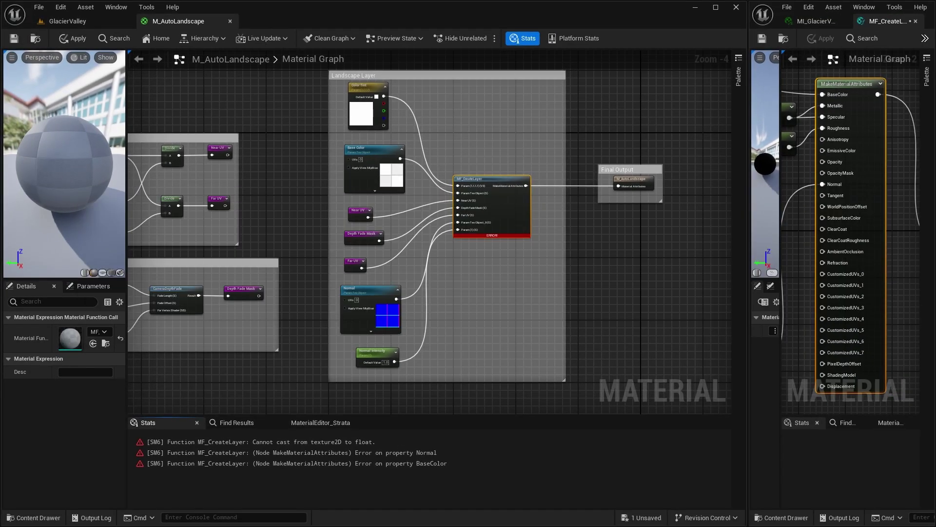
Step: Dock the MF_CreateLayer editor in the main window beside M_AutoLandscape and bring its whole graph into view
drag(888, 21, 262, 25)
right_drag(248, 166, 465, 154)
scroll(465, 154, down, 2)
right_drag(303, 194, 437, 236)
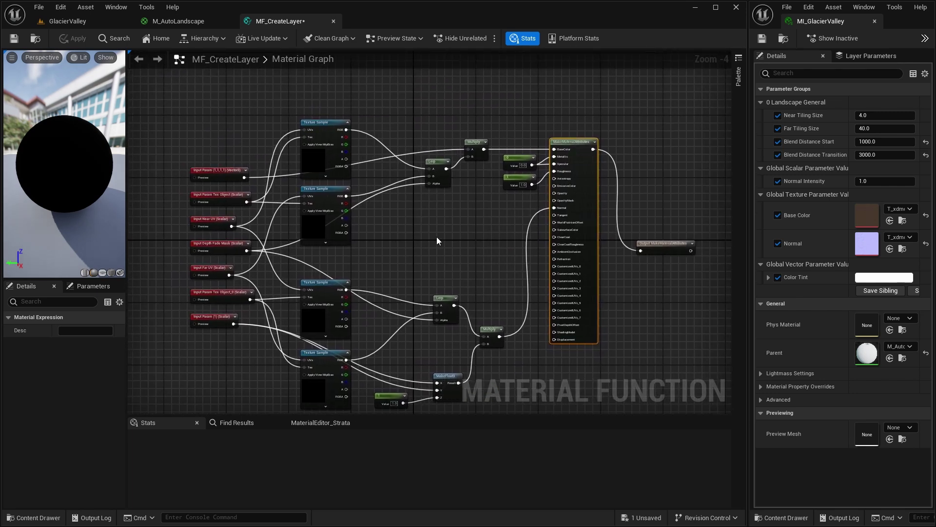
Step: Move the Param (1,1,1,1) input node beside the base color Multiply node and rename the input to Color Tint
right_drag(466, 229, 476, 267)
scroll(498, 262, up, 1)
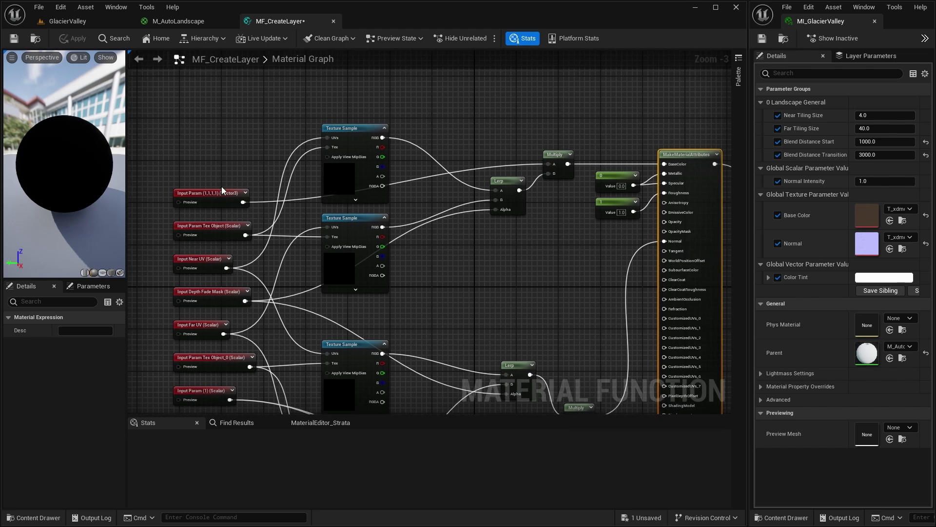
drag(215, 194, 500, 128)
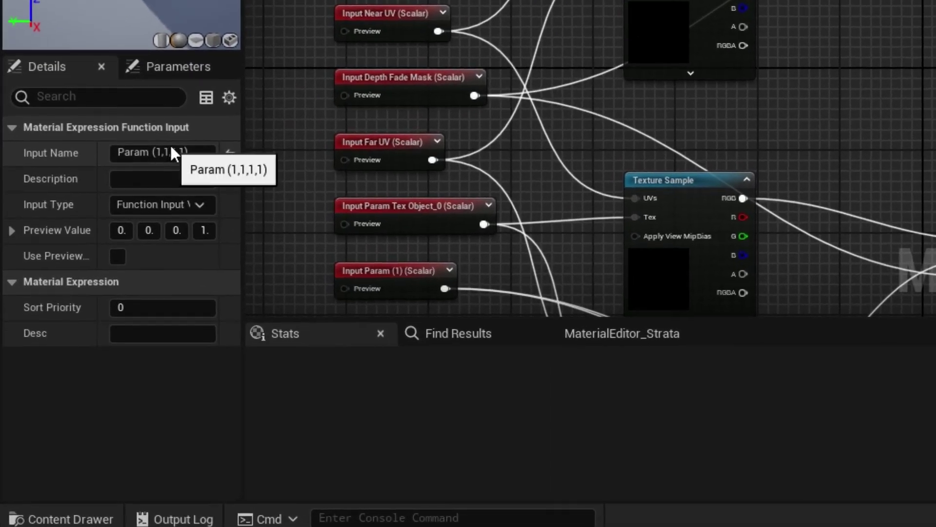
drag(242, 123, 323, 127)
drag(239, 152, 47, 163)
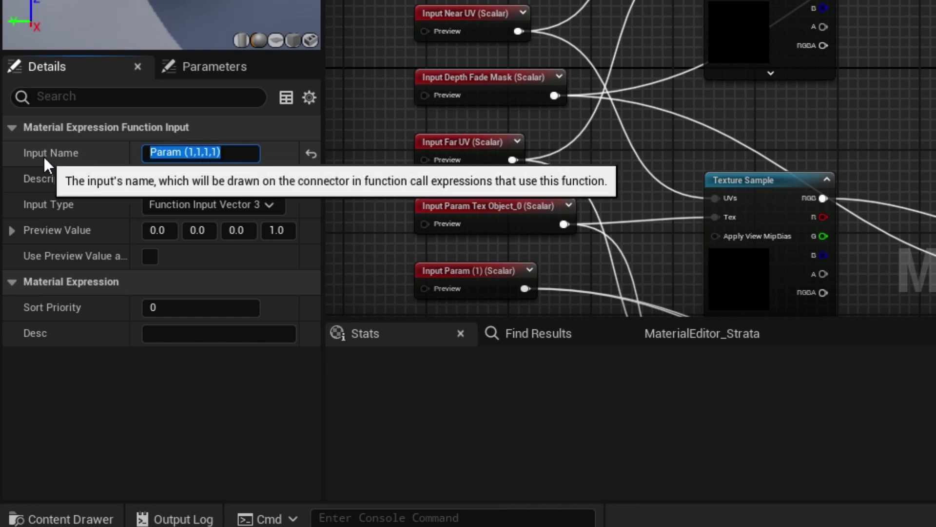
text(Color Tint)
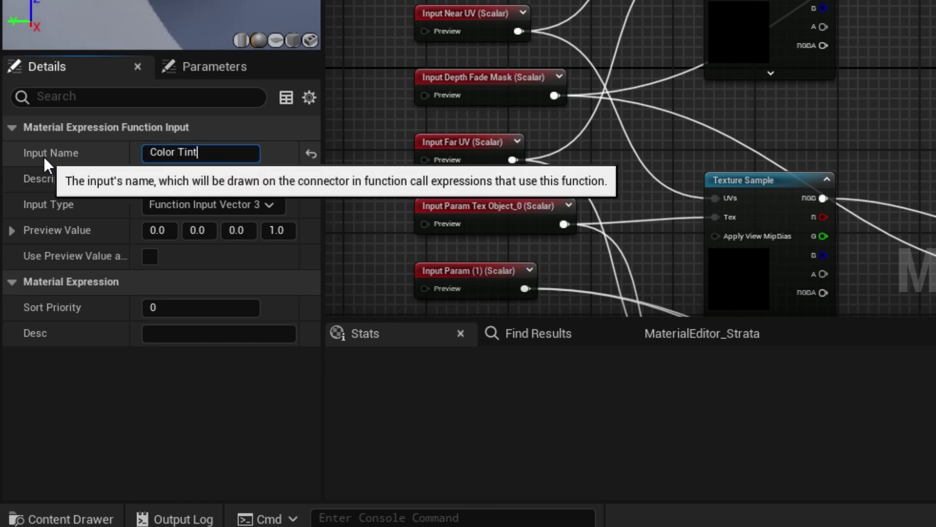
key(Return)
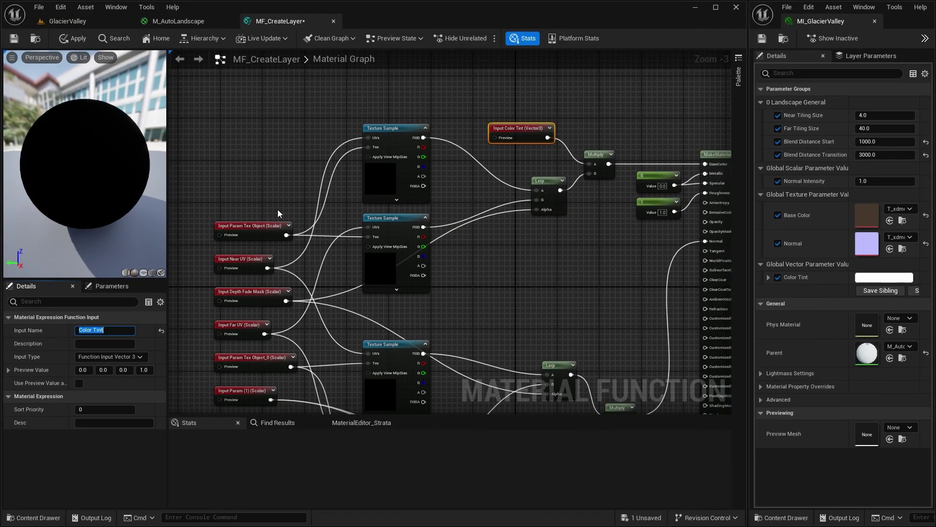
Step: Place the Near UV input node level with the uppermost Texture Sample and set its input type to Function Input Vector 2
drag(247, 264, 256, 128)
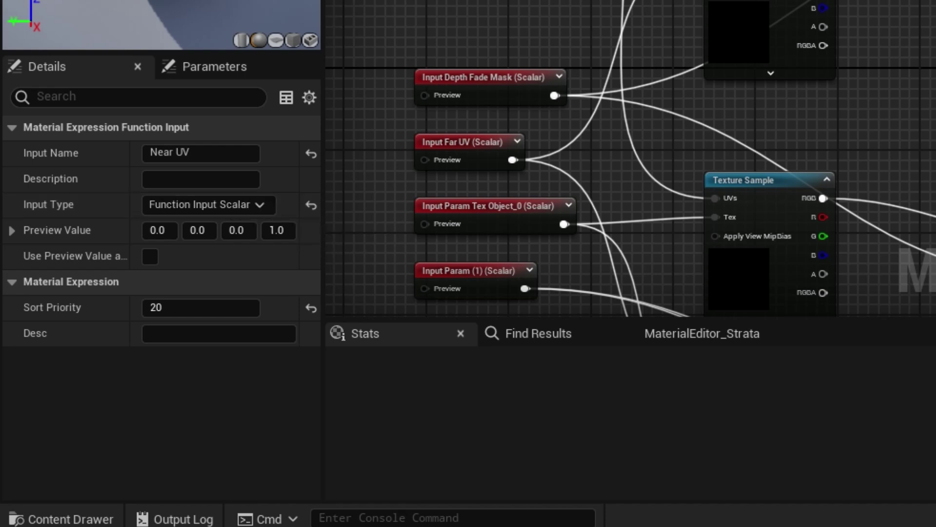
click(257, 203)
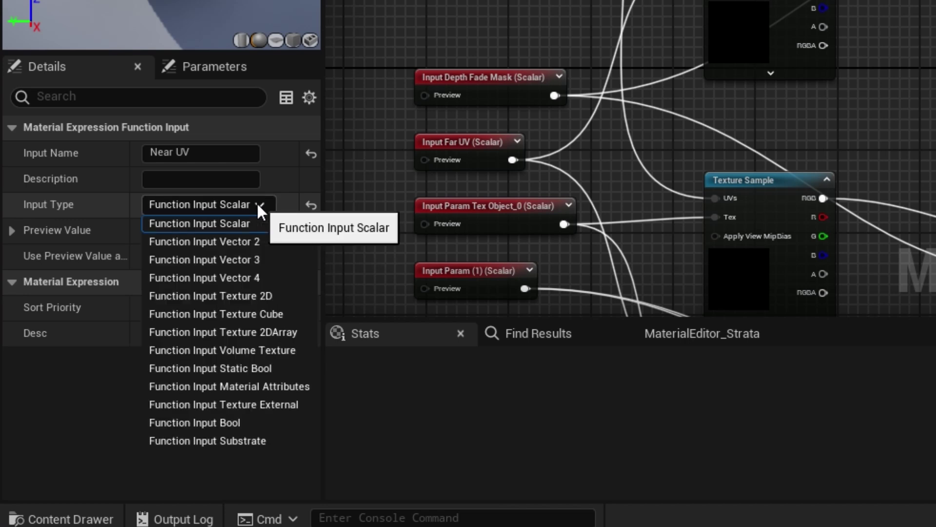
click(249, 241)
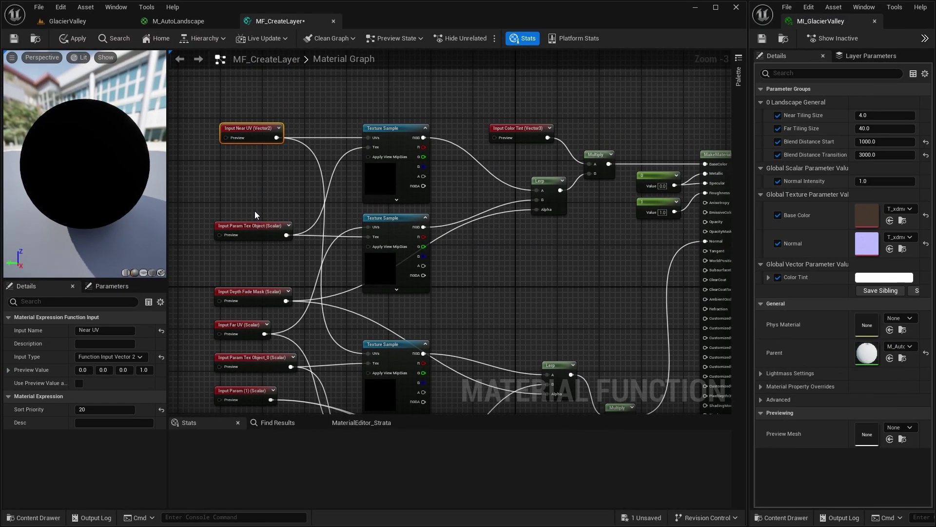
Step: Set the input type of the Param Tex Object node to Function Input Texture 2D
click(264, 227)
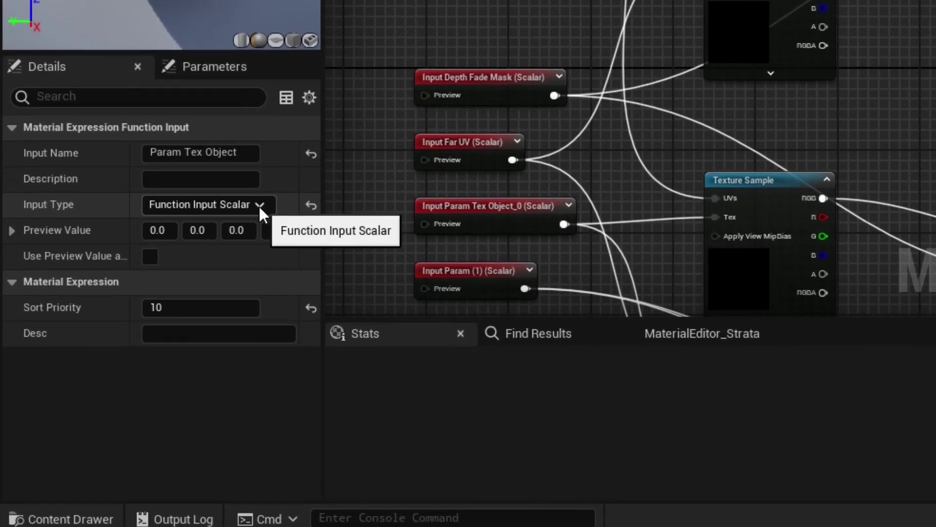
click(135, 357)
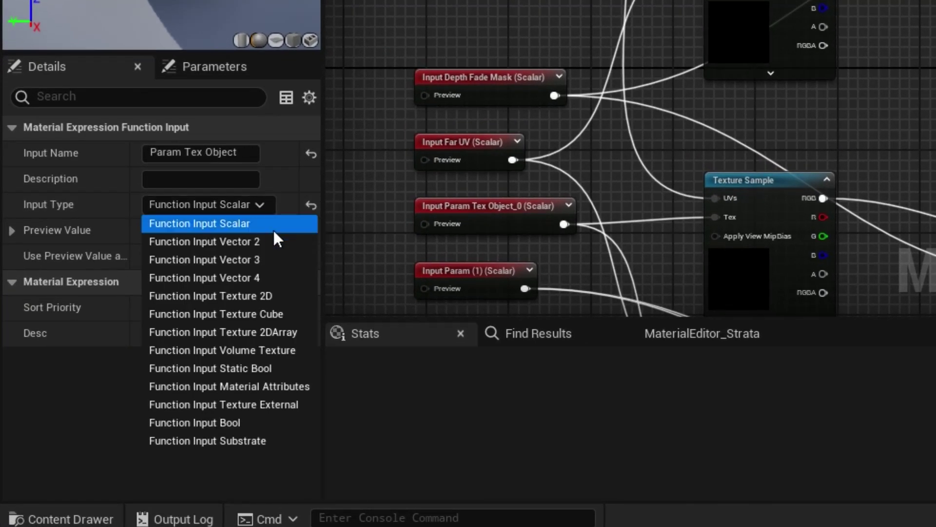
click(267, 293)
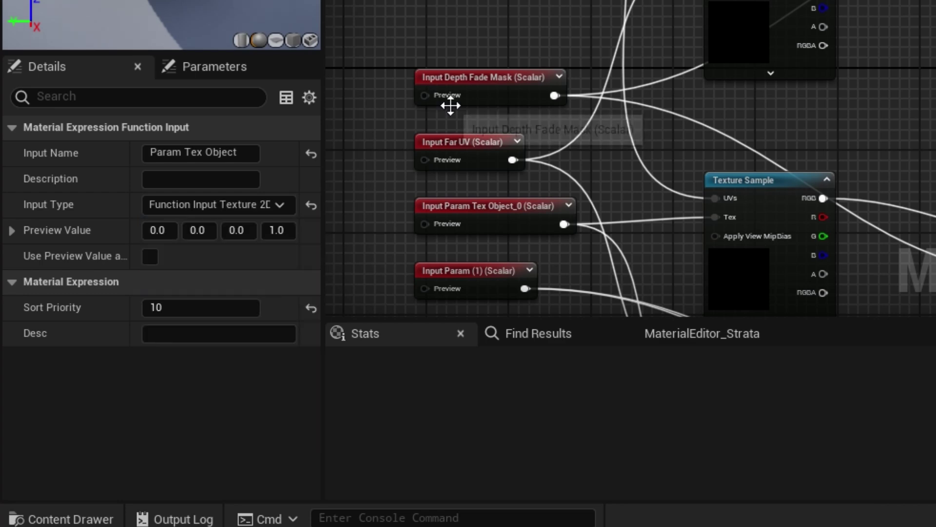
Step: Move the Depth Fade Mask input node into the gap between the second and third Texture Sample nodes
right_drag(511, 40, 482, 0)
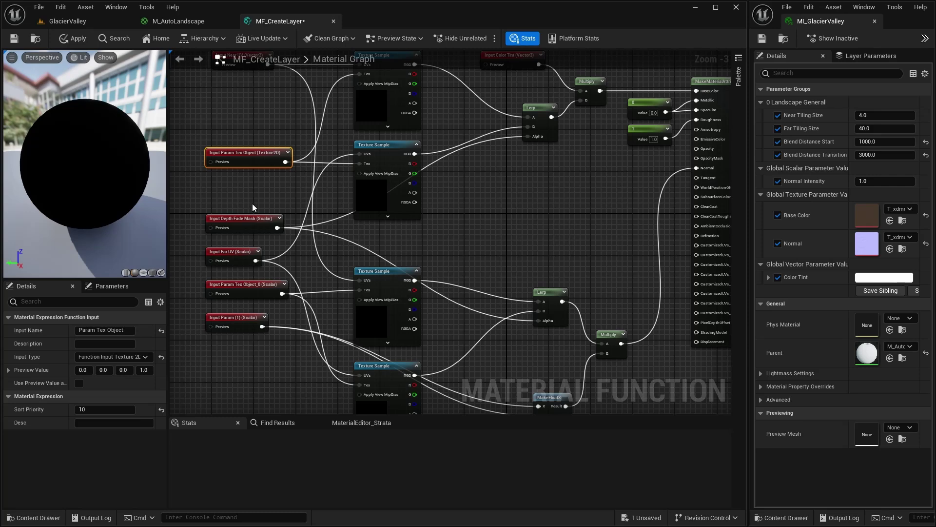
drag(239, 219, 390, 239)
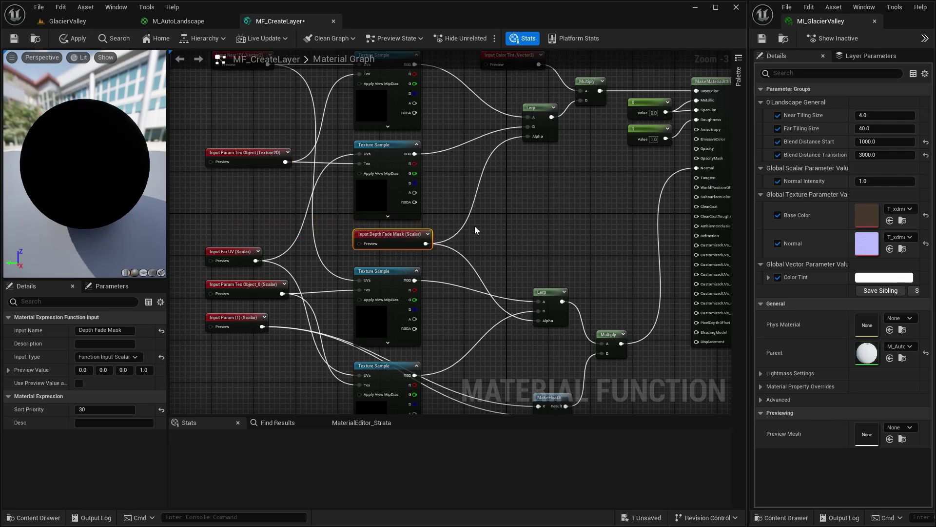
right_drag(516, 242, 494, 225)
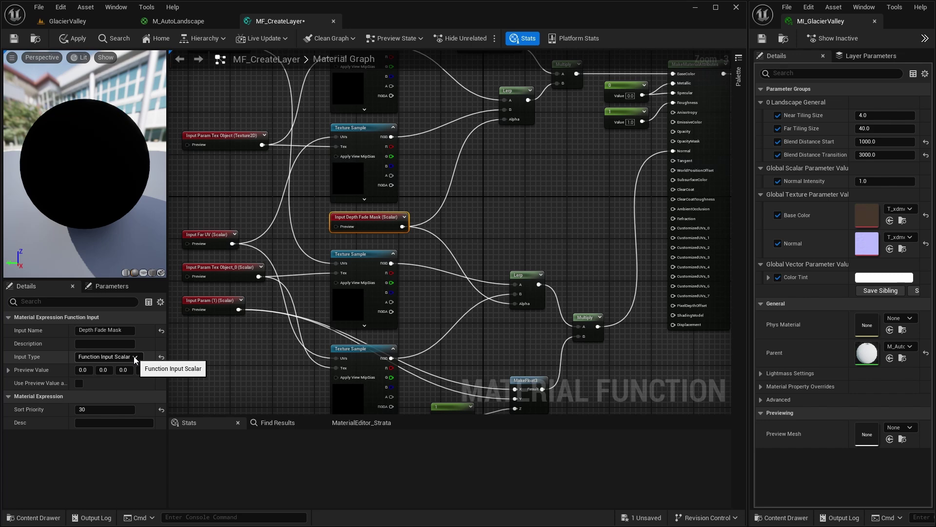
Step: Set the Far UV input's type to Function Input Vector 2 and Param Tex Object_0's type to Function Input Texture 2D
right_drag(496, 218, 609, 253)
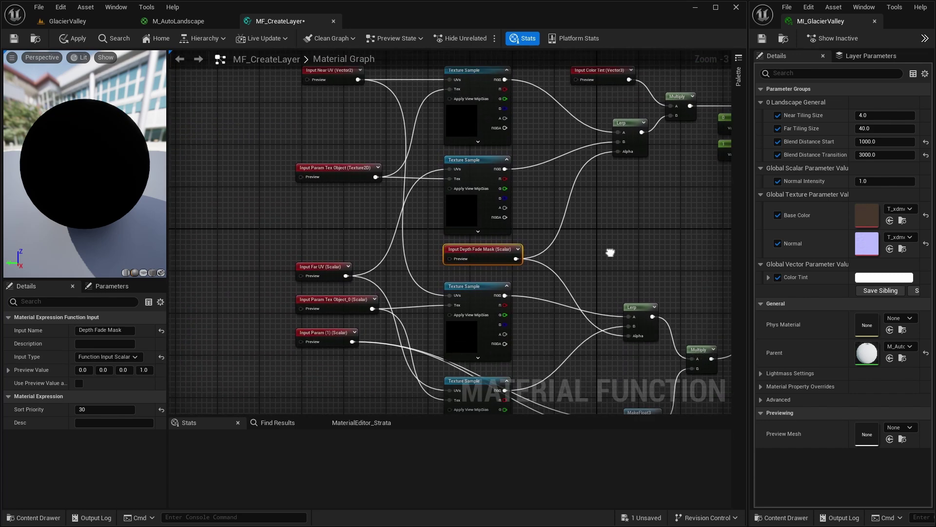
click(327, 265)
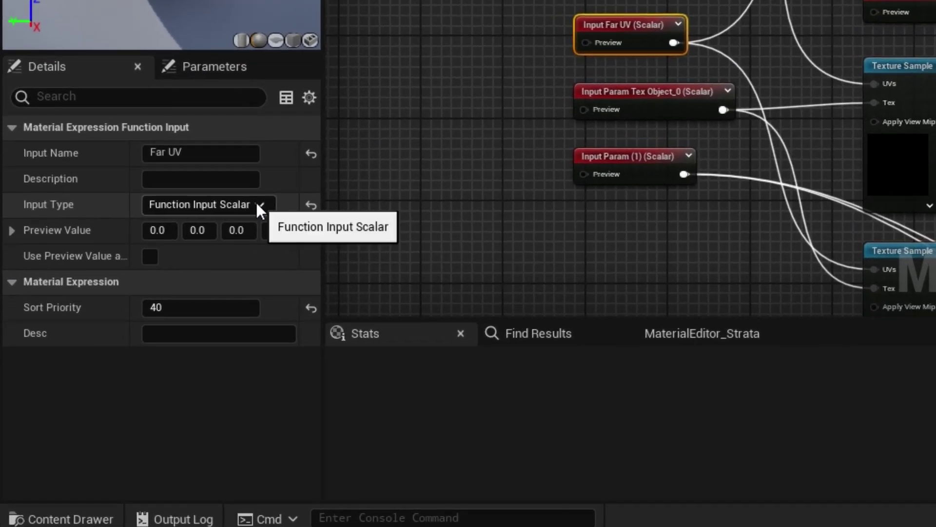
click(236, 226)
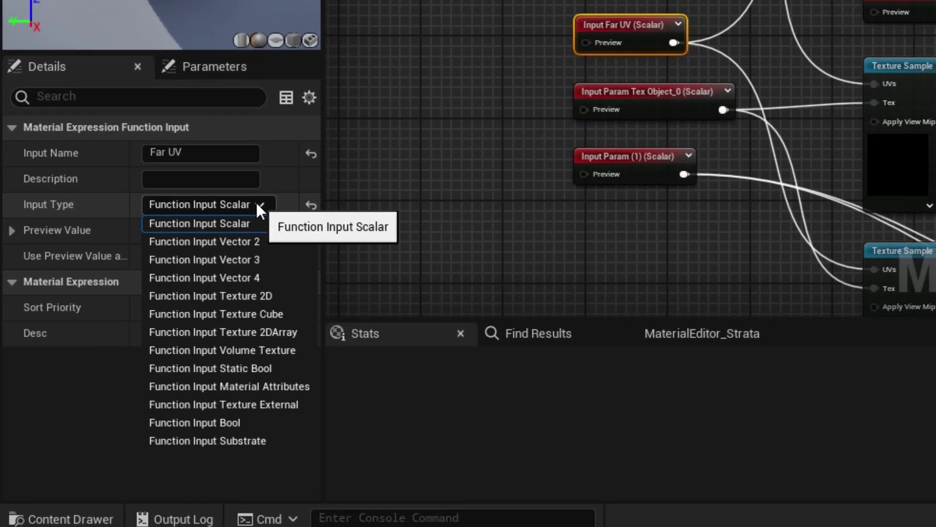
click(264, 241)
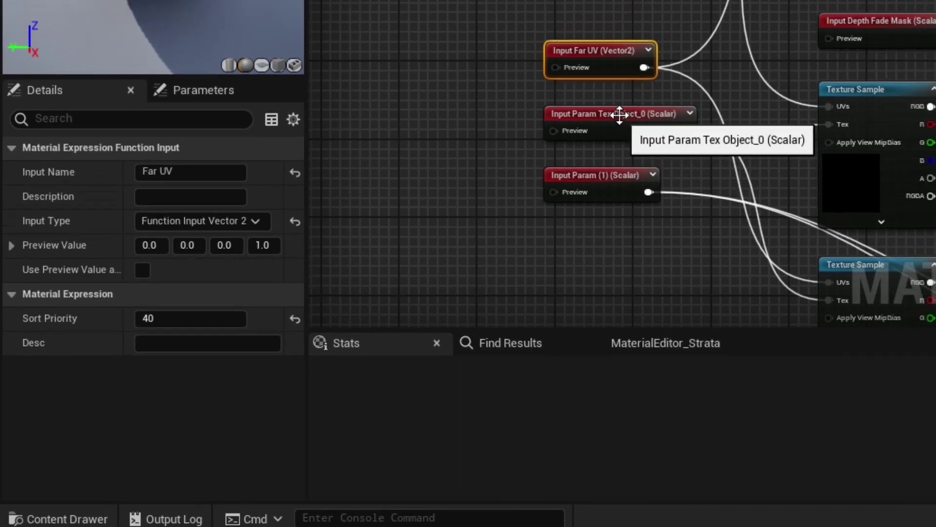
click(619, 116)
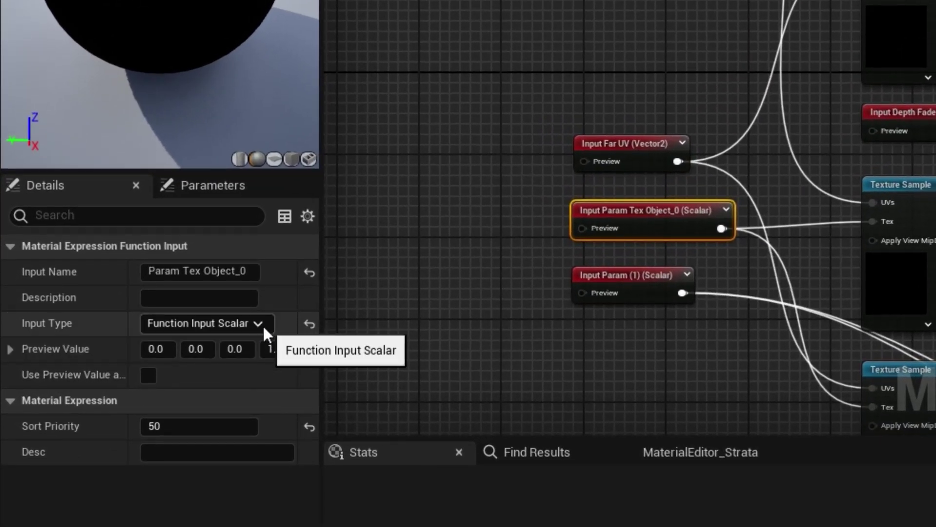
click(209, 338)
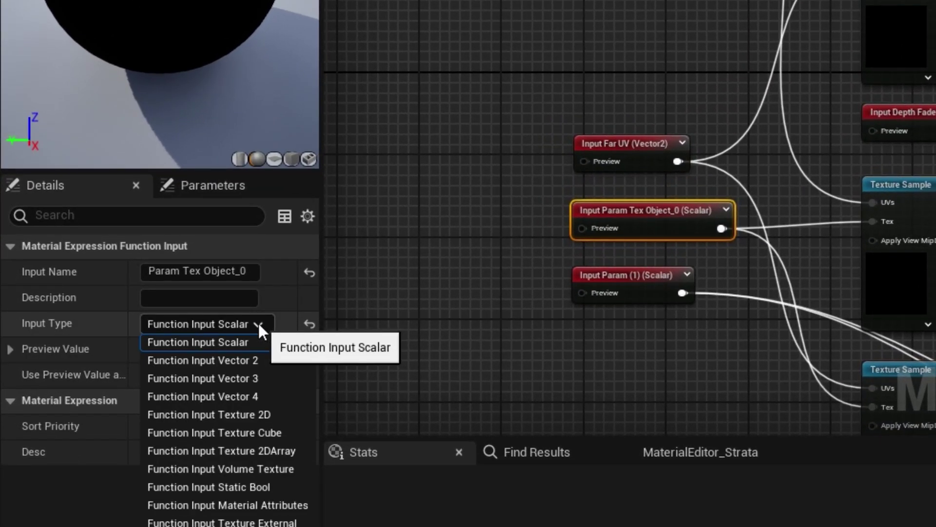
click(281, 413)
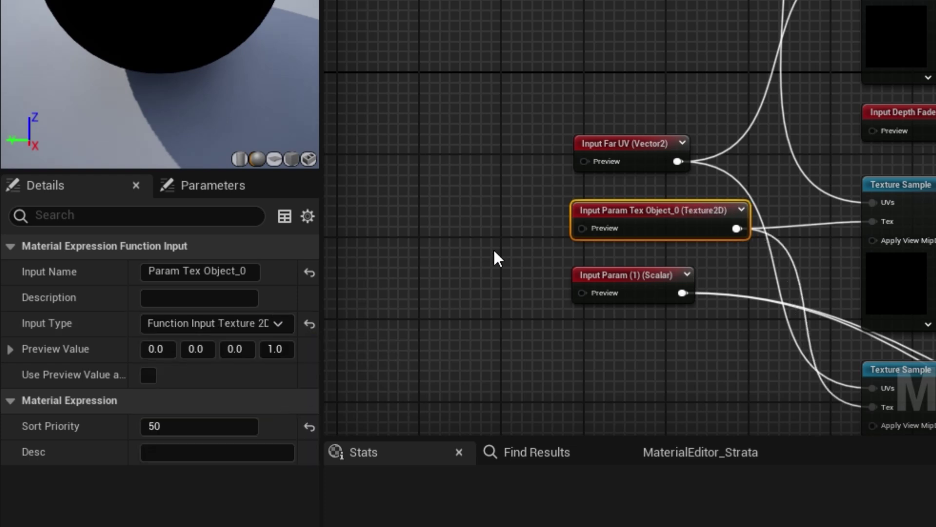
Step: Rename the Param Tex Object input to Texture Base Color
right_drag(409, 71, 321, 218)
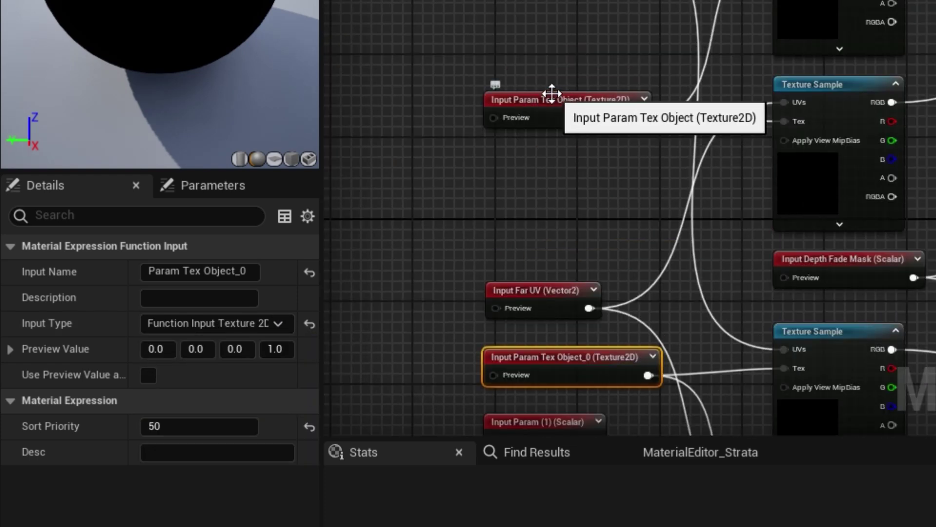
click(569, 104)
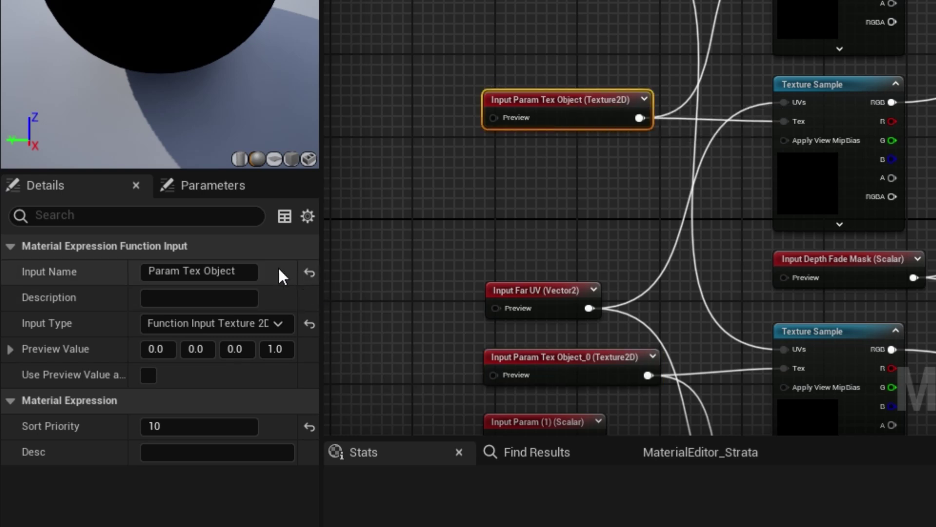
click(245, 273)
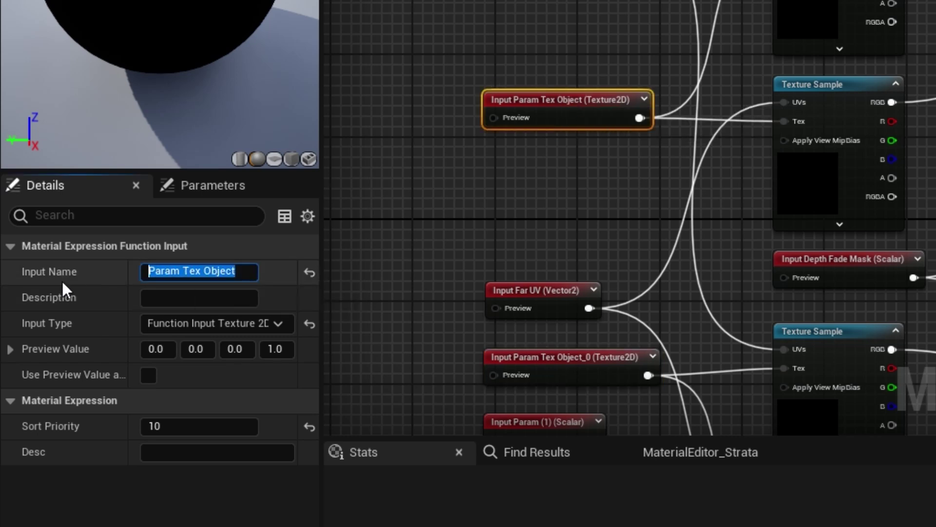
text(T)
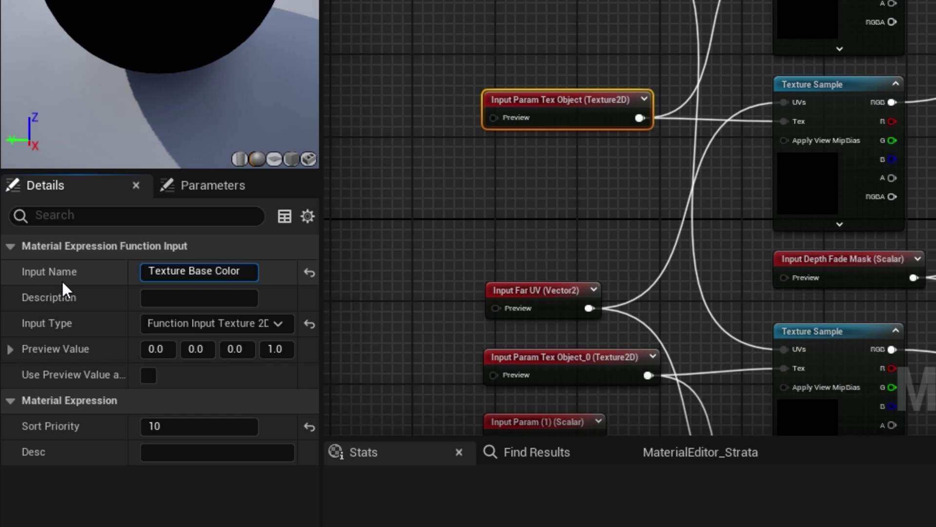
text(exture Base Color)
key(Return)
Step: Rename the Param Tex Object_0 input to Texture Normal
right_drag(572, 200, 578, 122)
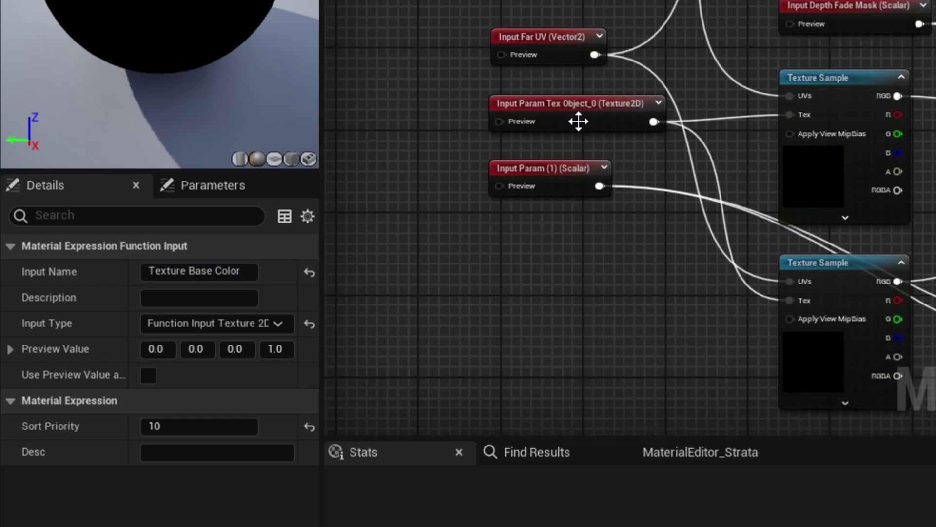
click(577, 117)
click(247, 272)
drag(248, 272, 36, 273)
text(Tex)
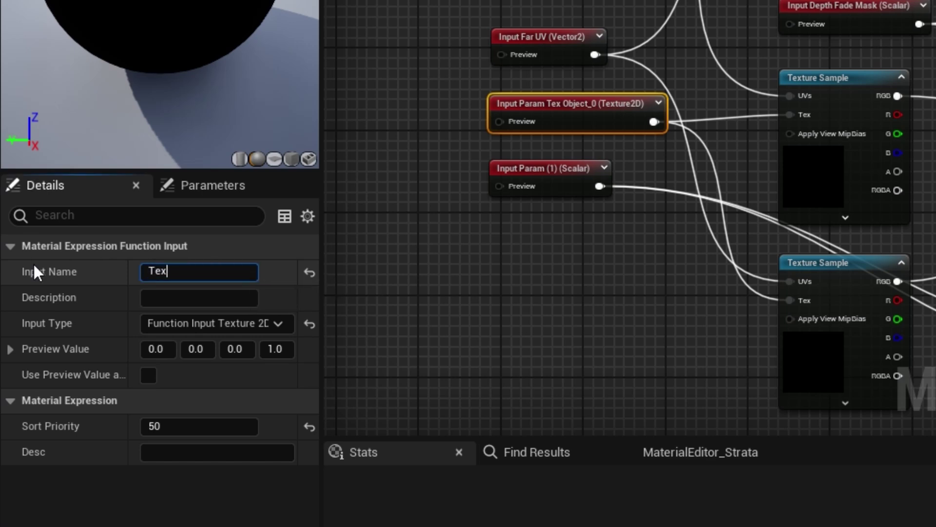
text(ture Normal)
key(Return)
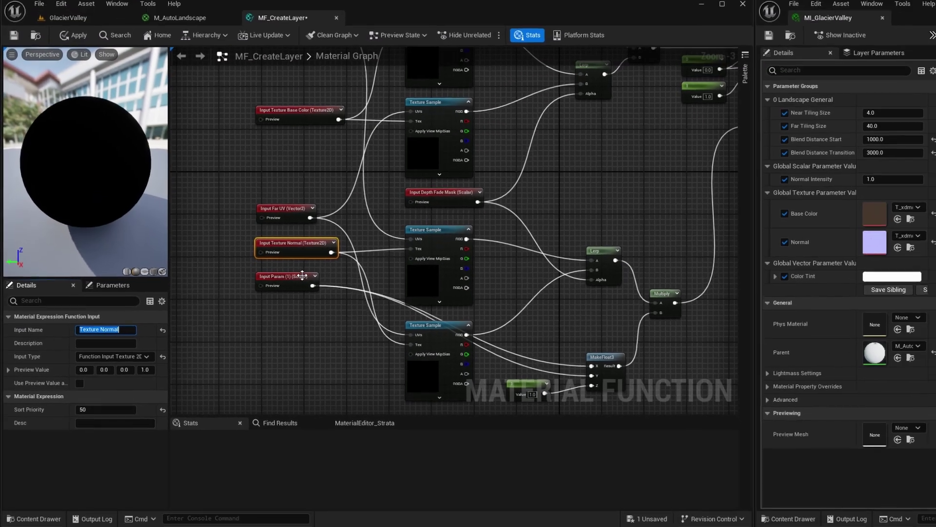
Step: Move the Param (1) input node beside the MakeFloat3 node and rename the input to Normal Intensity
right_drag(572, 271, 526, 67)
click(256, 164)
drag(256, 164, 490, 239)
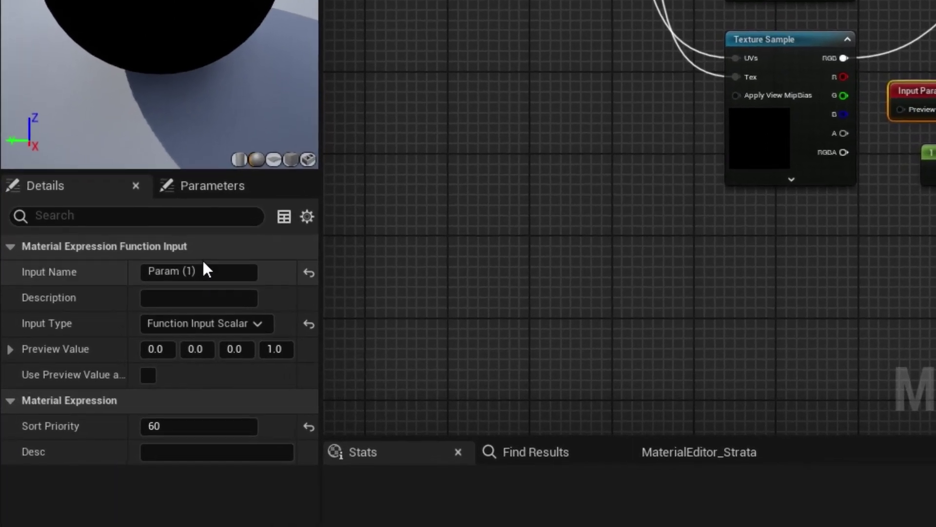
click(126, 318)
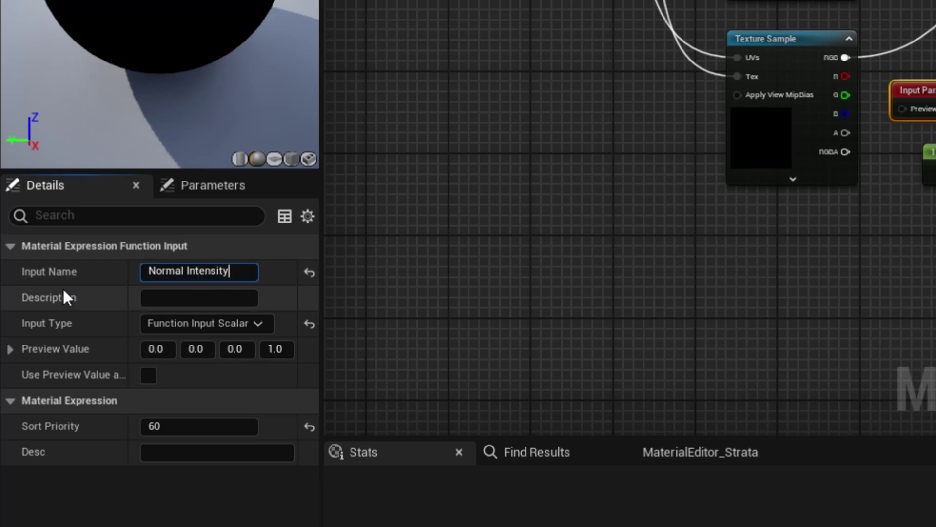
key(Return)
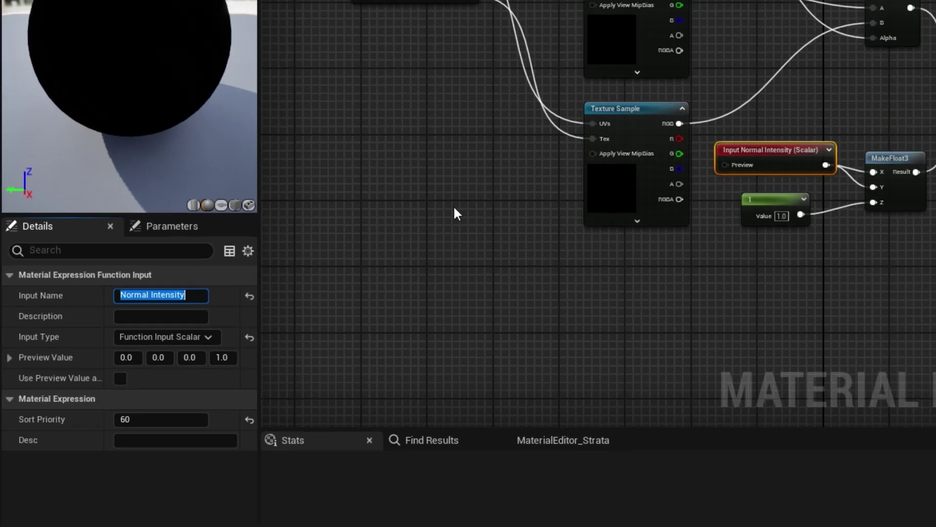
Step: Save the MF_CreateLayer function and return to the MF_CreateLayer node in the M_AutoLandscape graph
scroll(875, 105, down, 1)
right_drag(933, 67, 837, 371)
right_drag(430, 381, 457, 334)
right_drag(475, 303, 465, 287)
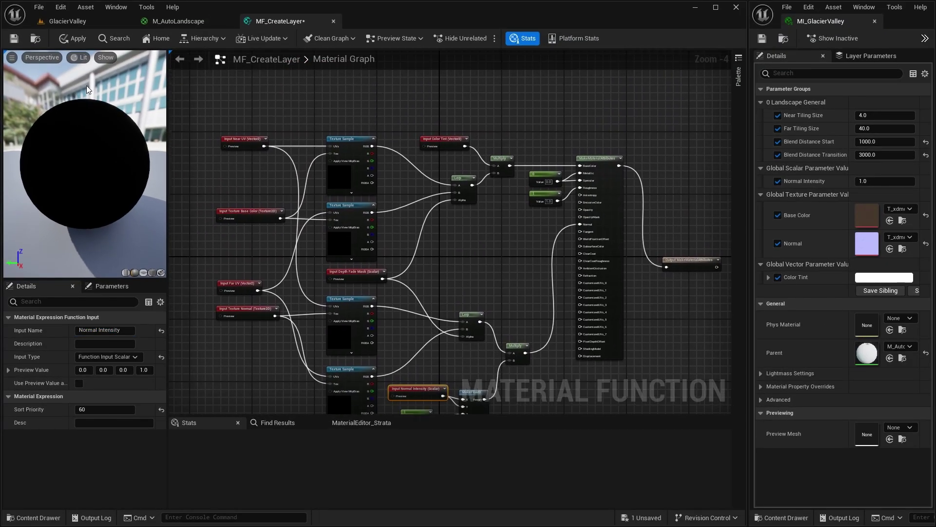
click(14, 38)
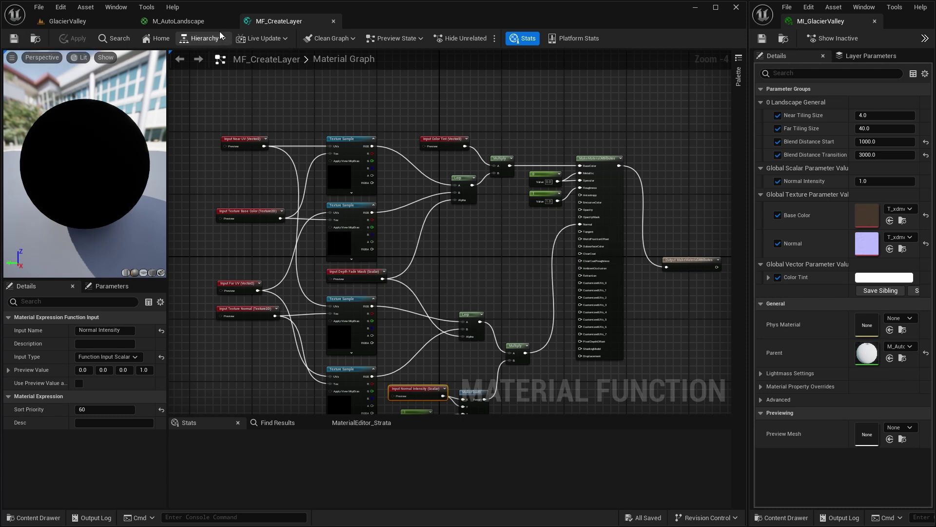
click(178, 21)
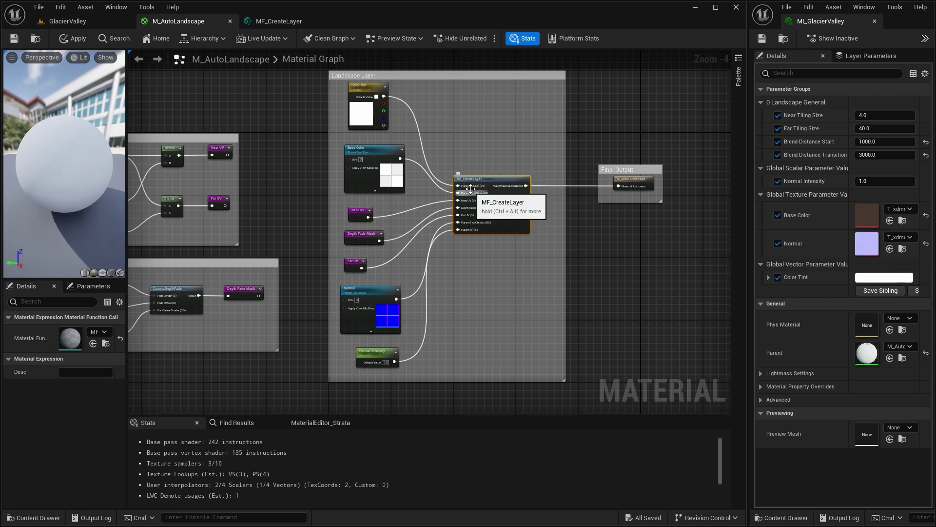
scroll(475, 225, up, 1)
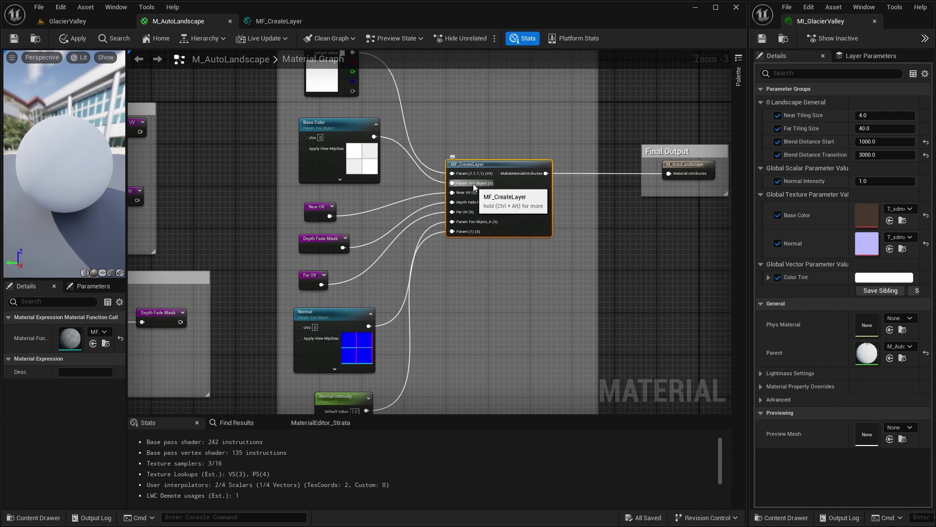
Step: In the MF_CreateLayer function, set the Color Tint input's sort priority to 2 so it follows Texture Base Color
click(271, 21)
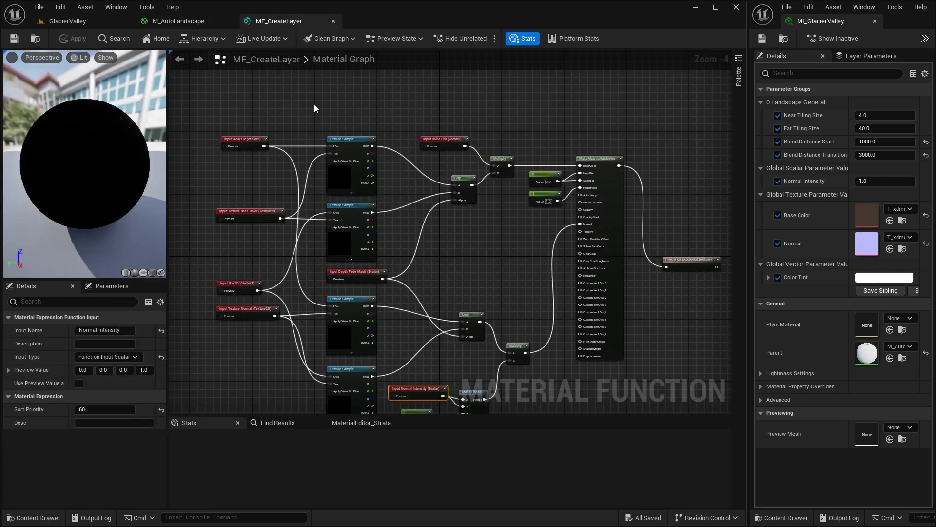
scroll(303, 125, up, 1)
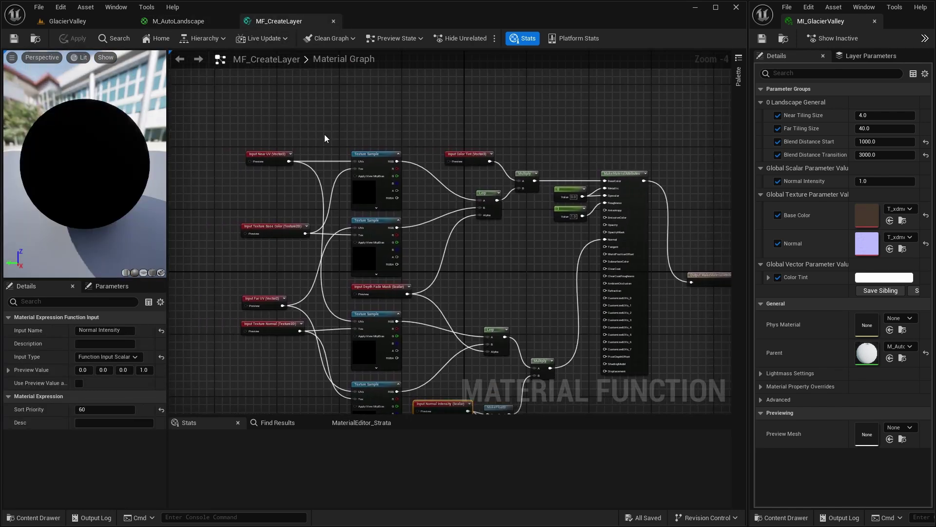
scroll(325, 137, down, 1)
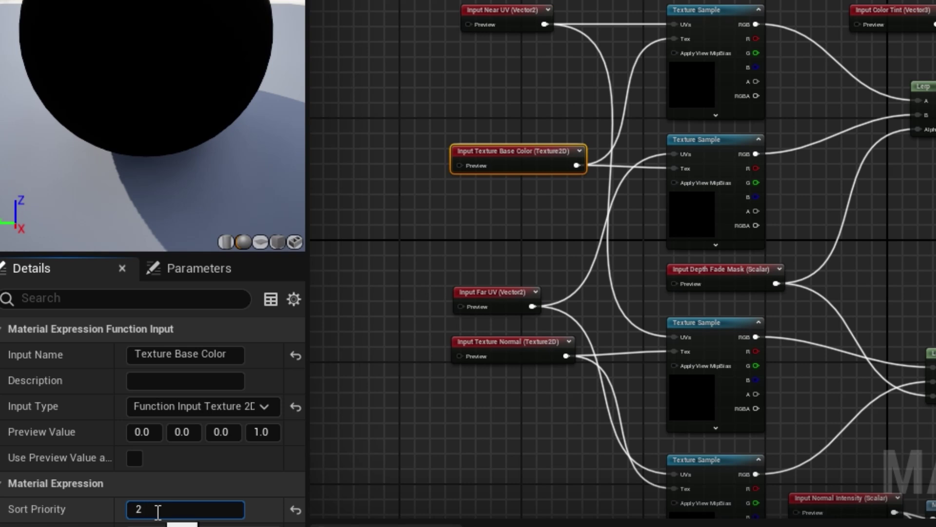
click(885, 24)
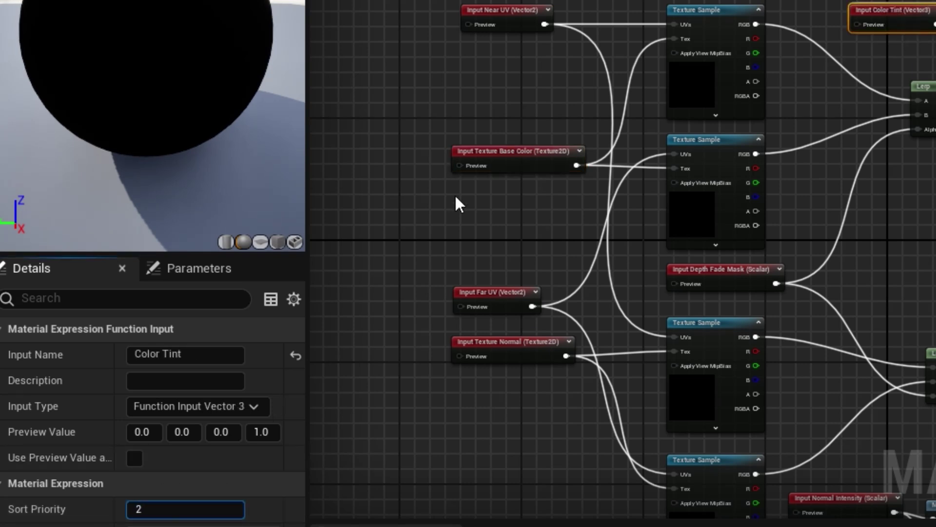
Step: Set the sort priority of the Texture Normal input to 3 and of the Normal Intensity input to 4
click(524, 340)
click(146, 509)
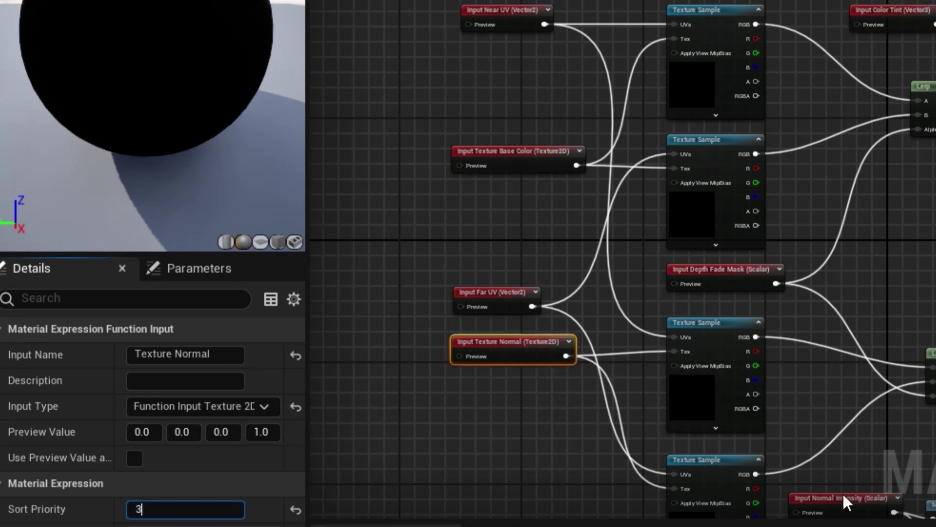
click(804, 499)
click(139, 508)
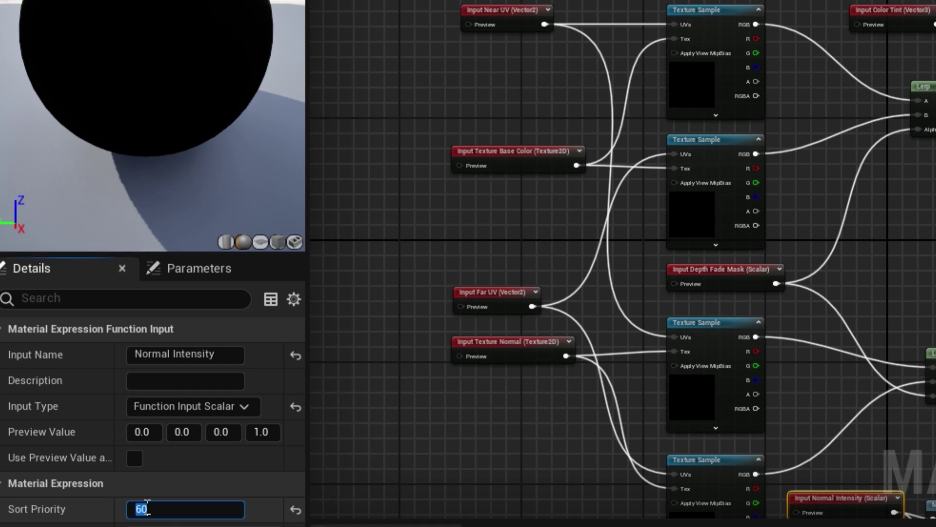
text(4)
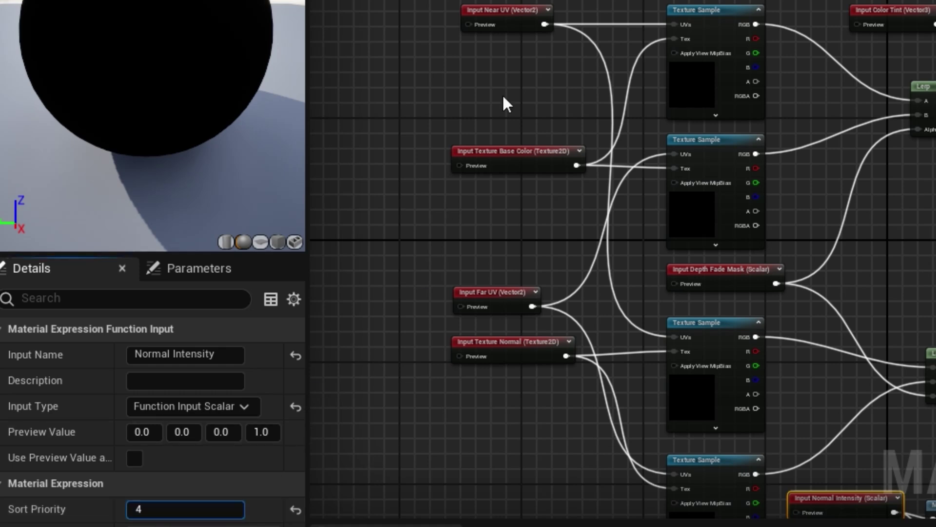
Step: Set the sort priority of the Near UV input to 5 and of the Far UV input to 6
click(481, 8)
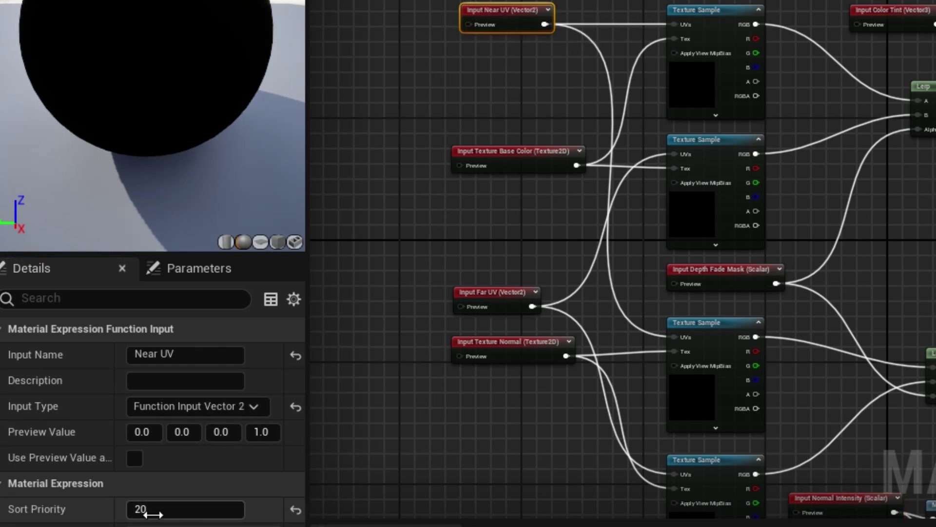
text(5)
click(485, 292)
click(161, 506)
text(6)
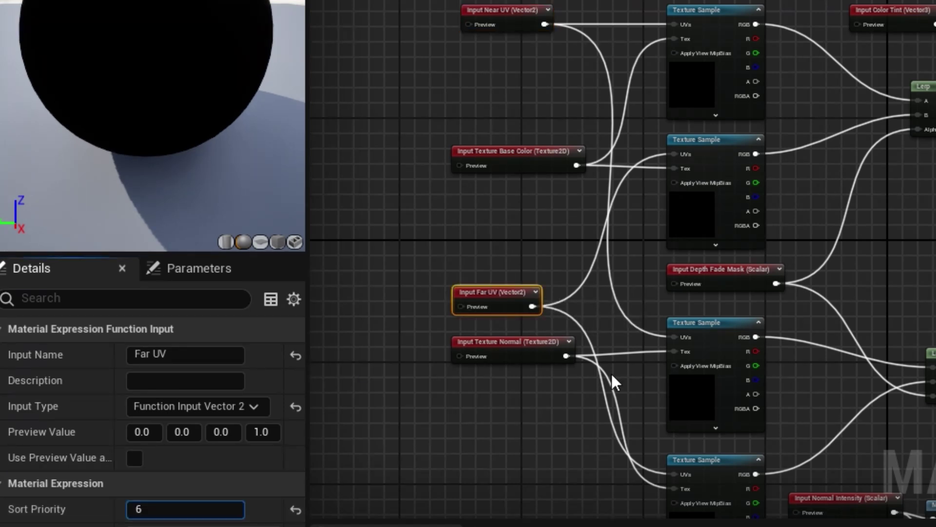
Step: Set the Depth Fade Mask input's sort priority to 7 and save the MF_CreateLayer function
click(727, 269)
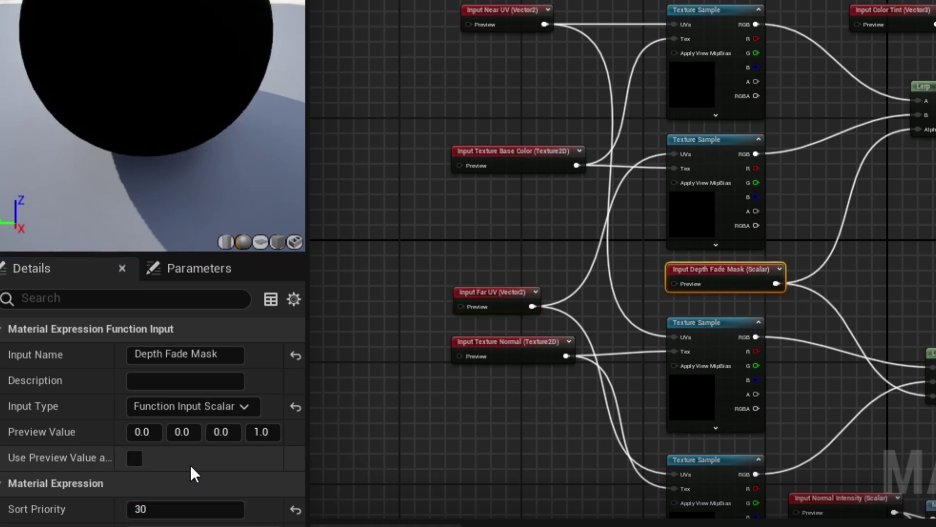
click(155, 507)
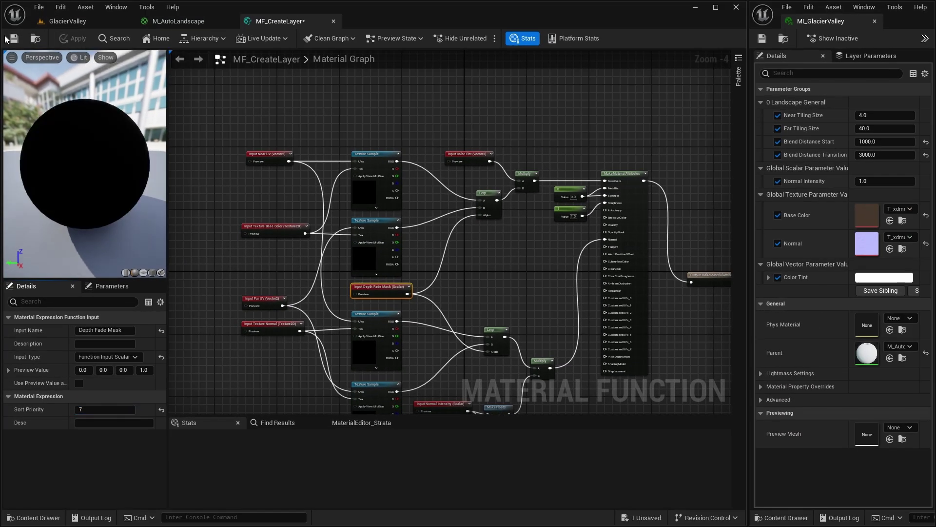
click(14, 38)
Step: In the M_AutoLandscape graph, move the Base Color node above the Color Tint node to match the MF_CreateLayer input order
click(178, 21)
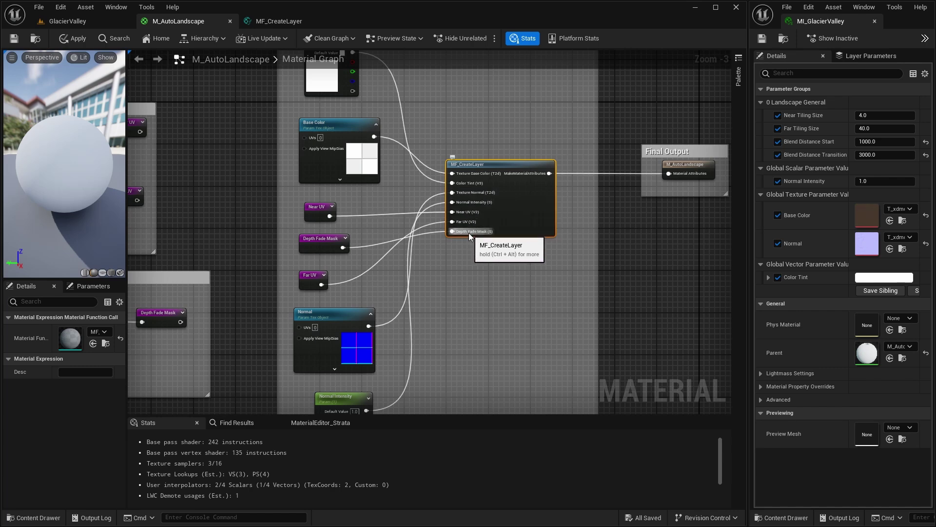
right_drag(479, 255, 490, 307)
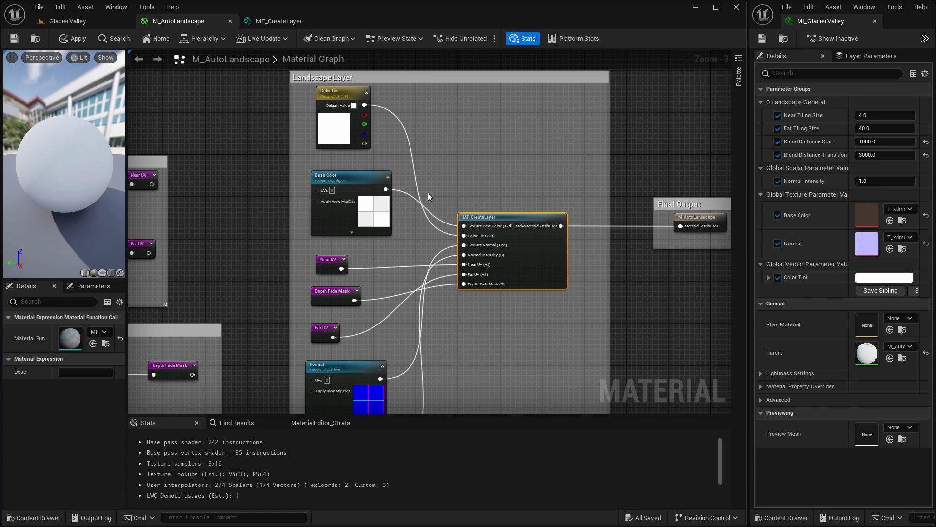
drag(344, 95, 350, 223)
drag(337, 177, 331, 113)
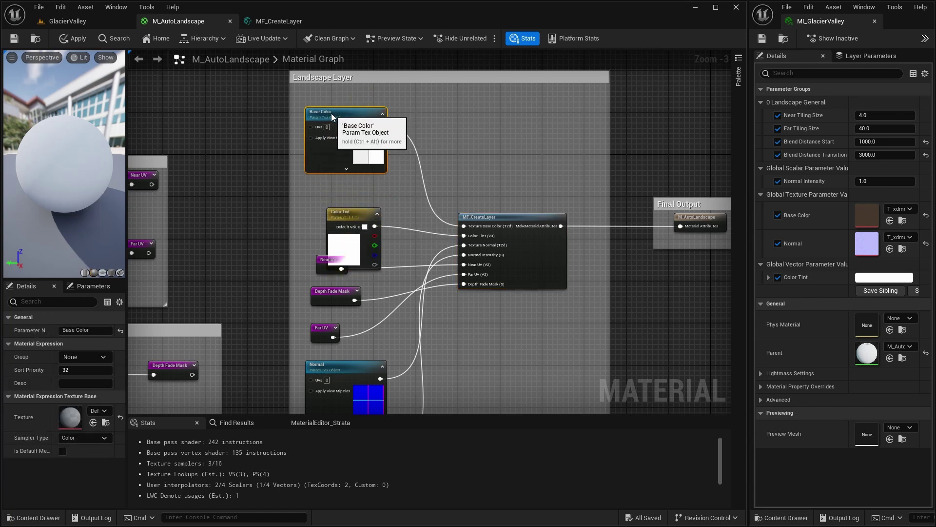
drag(356, 212, 334, 184)
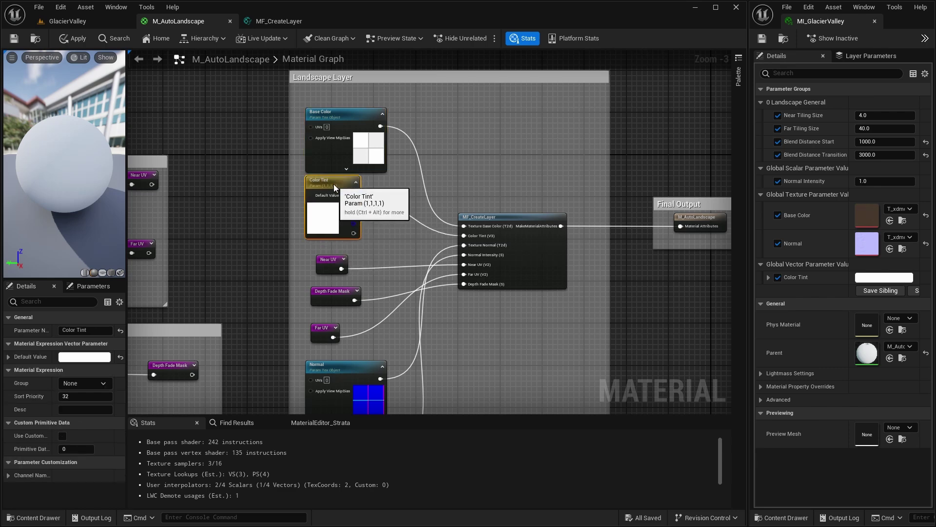
Step: Stack the Normal, Normal Intensity, Near UV, Far UV and Depth Fade Mask nodes in that order below Color Tint
right_drag(475, 199, 495, 111)
drag(314, 171, 521, 325)
drag(365, 288, 369, 177)
drag(369, 374, 350, 253)
drag(524, 251, 368, 290)
drag(513, 318, 368, 317)
drag(541, 282, 377, 347)
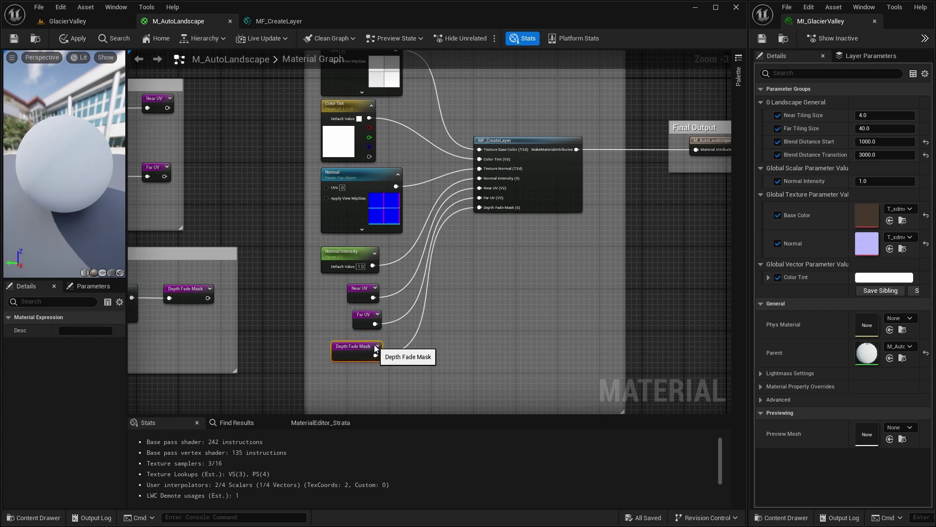
Step: Shrink the Landscape Layer comment box to fit more closely around its rearranged nodes
scroll(498, 288, down, 1)
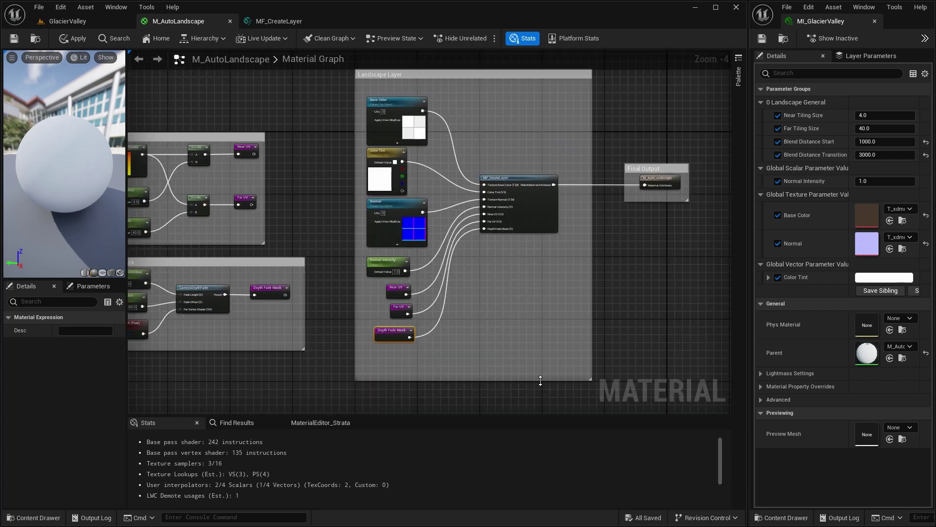
drag(541, 380, 541, 355)
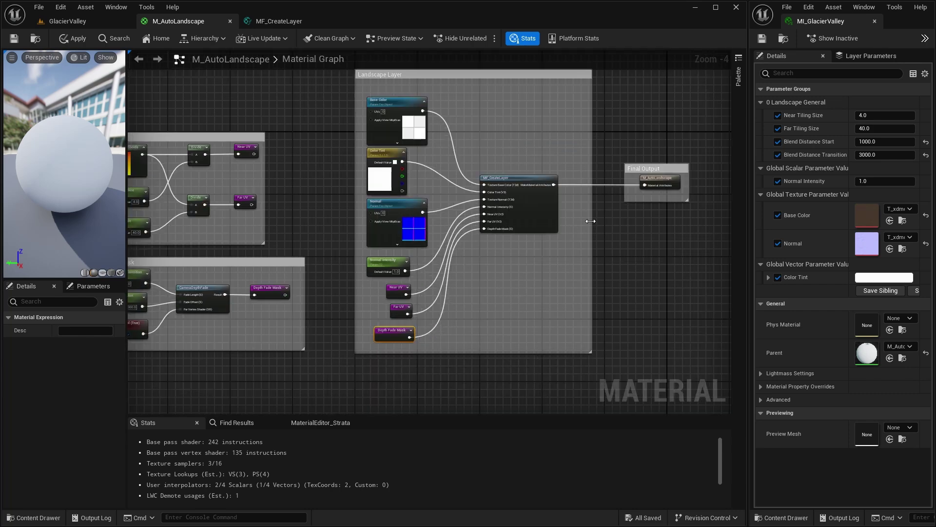
mouse_move(574, 228)
mouse_down()
mouse_move(581, 221)
mouse_move(570, 221)
mouse_up()
right_drag(578, 223, 558, 289)
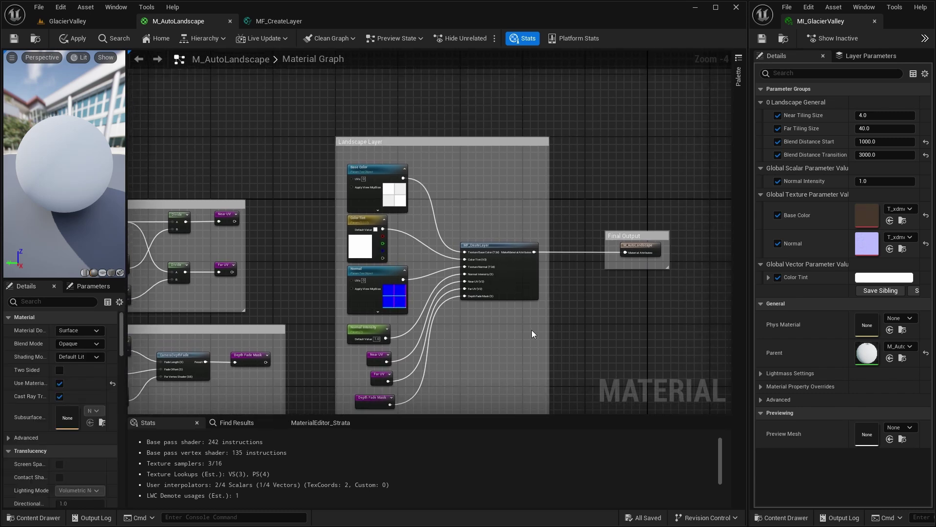
scroll(525, 327, up, 1)
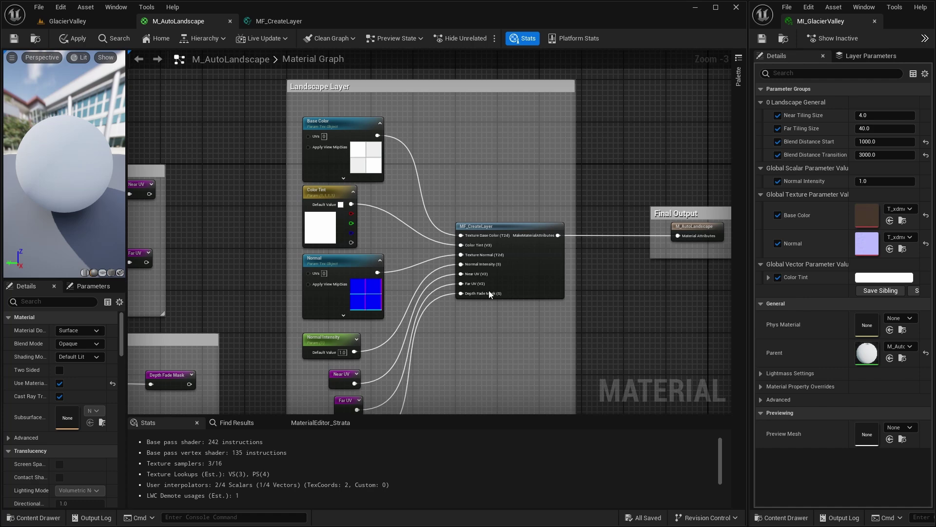
Step: Save the M_AutoLandscape material and check the landscape in the GlacierValley level
click(14, 39)
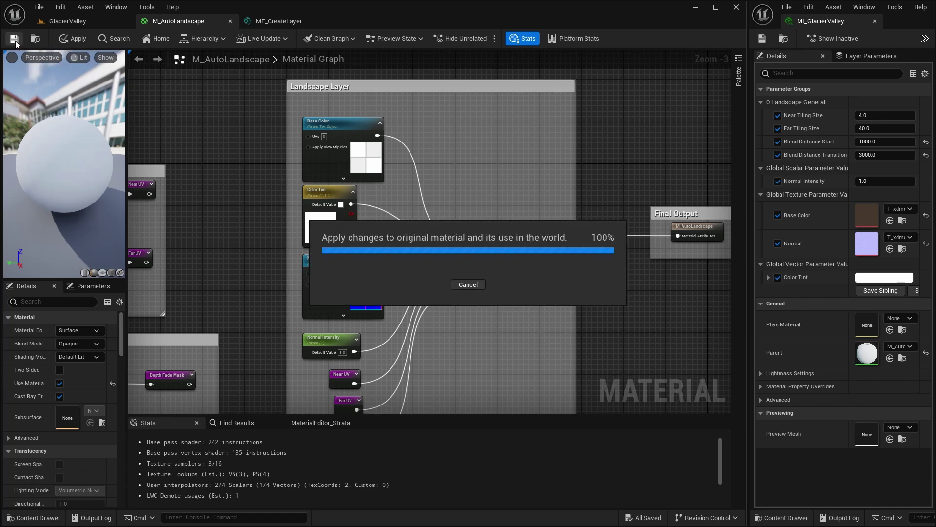
click(67, 21)
mouse_move(372, 301)
right_down()
mouse_move(288, 342)
mouse_move(367, 296)
mouse_move(358, 299)
mouse_move(360, 341)
mouse_move(363, 300)
mouse_move(372, 302)
right_up()
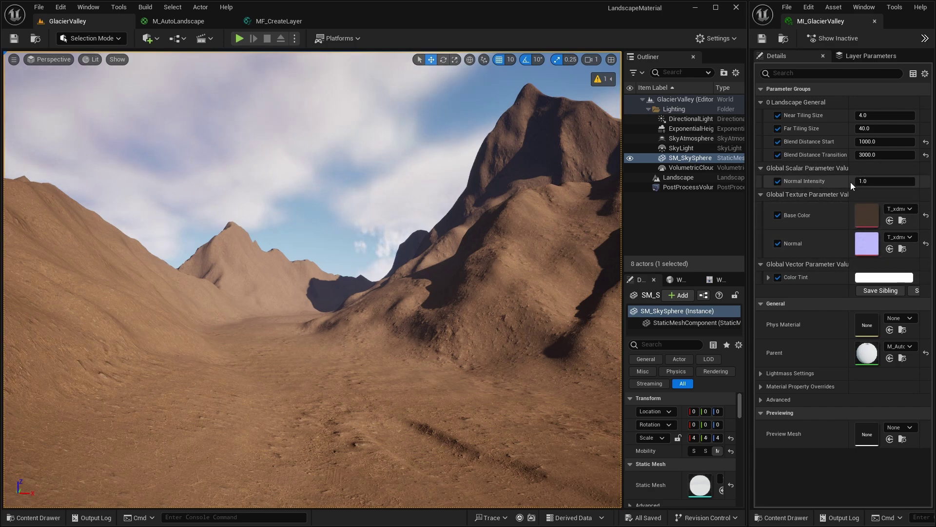
Step: Return to the M_AutoLandscape graph and rename the Landscape Layer comment to Ground Layer
click(206, 18)
scroll(433, 171, down, 1)
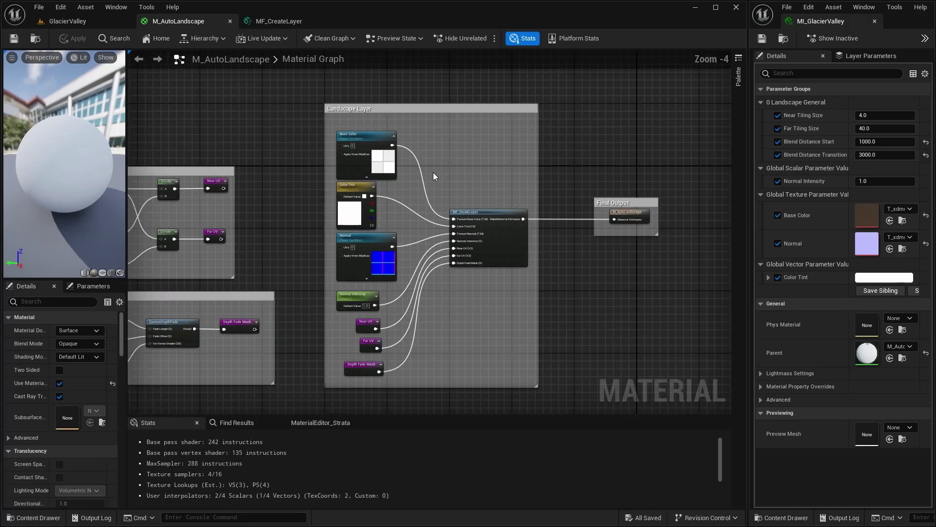
right_drag(433, 172, 432, 202)
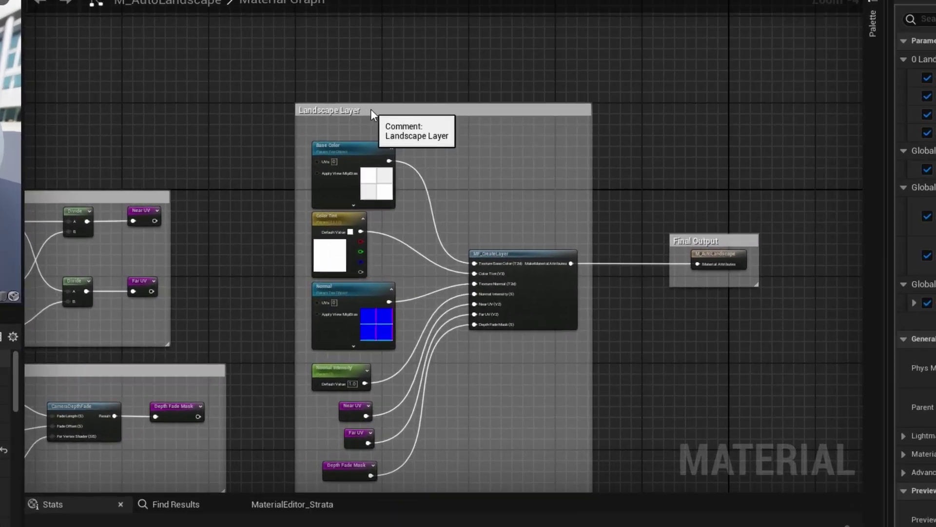
click(370, 110)
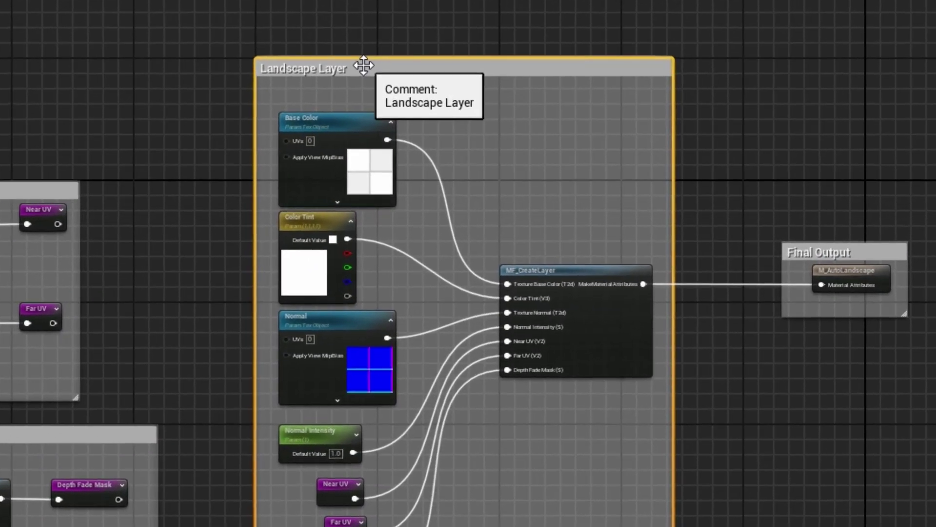
double_click(363, 65)
double_click(285, 70)
text(Ground)
key(Return)
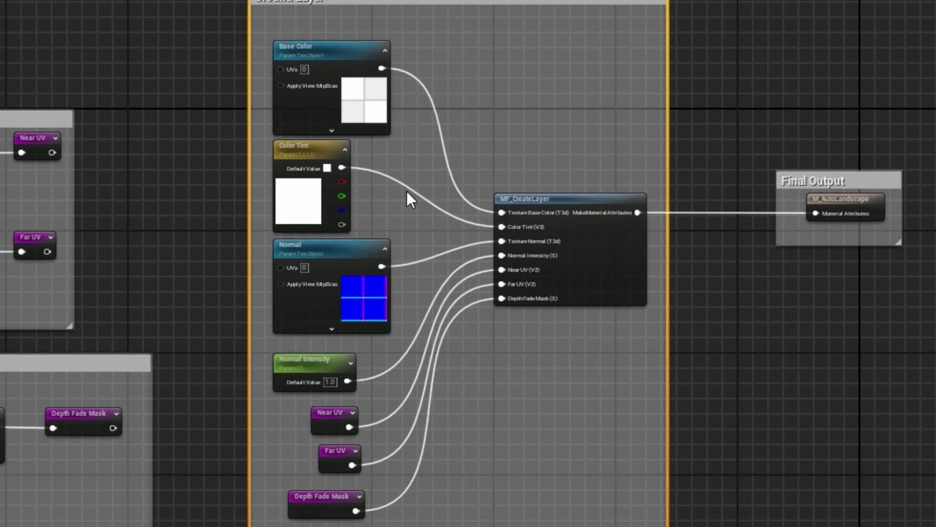
Step: Rename the Base Color texture parameter to Ground Base Color and assign it to the group 1 Ground
scroll(407, 197, up, 2)
right_drag(435, 168, 467, 198)
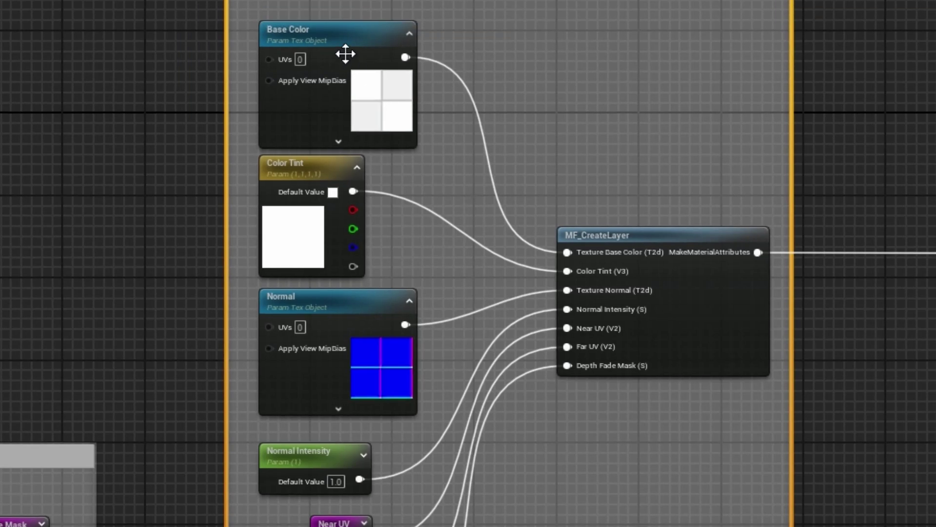
click(355, 59)
click(73, 330)
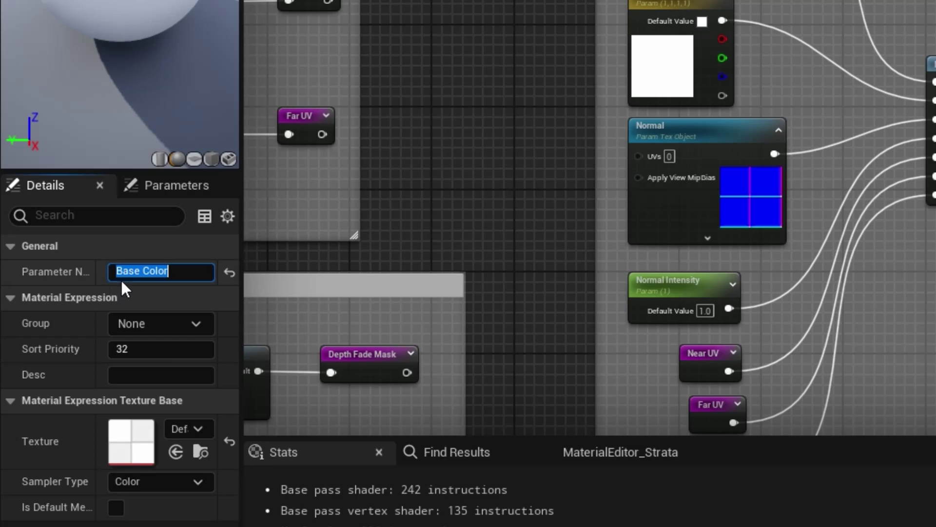
click(119, 271)
text(Ground)
key(Return)
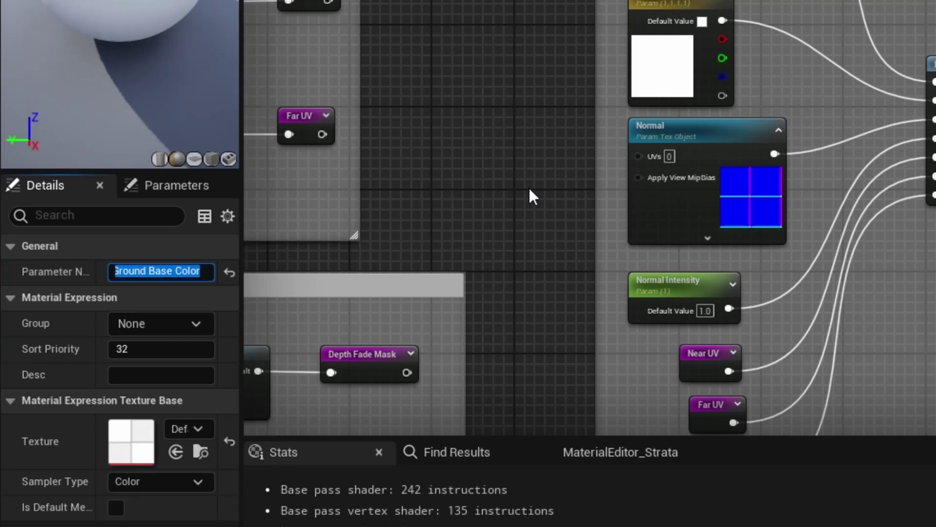
click(159, 325)
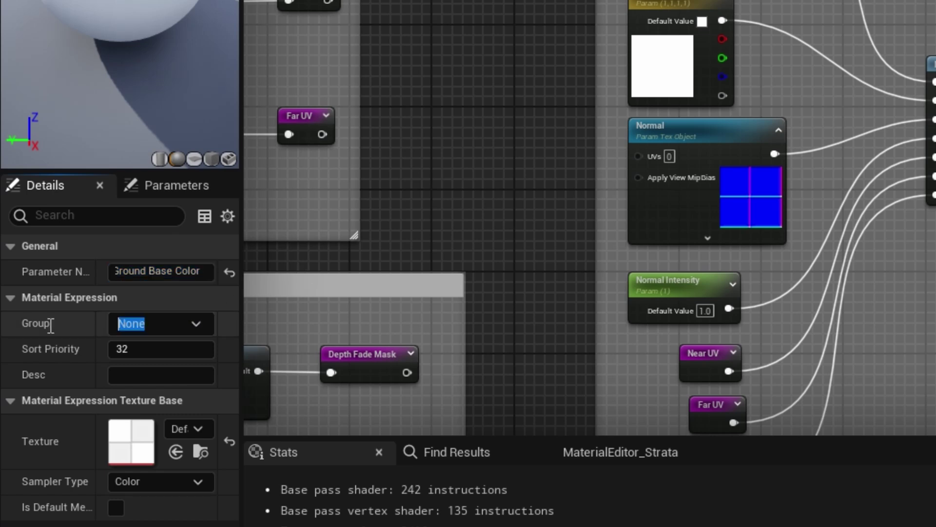
text(1 Ground)
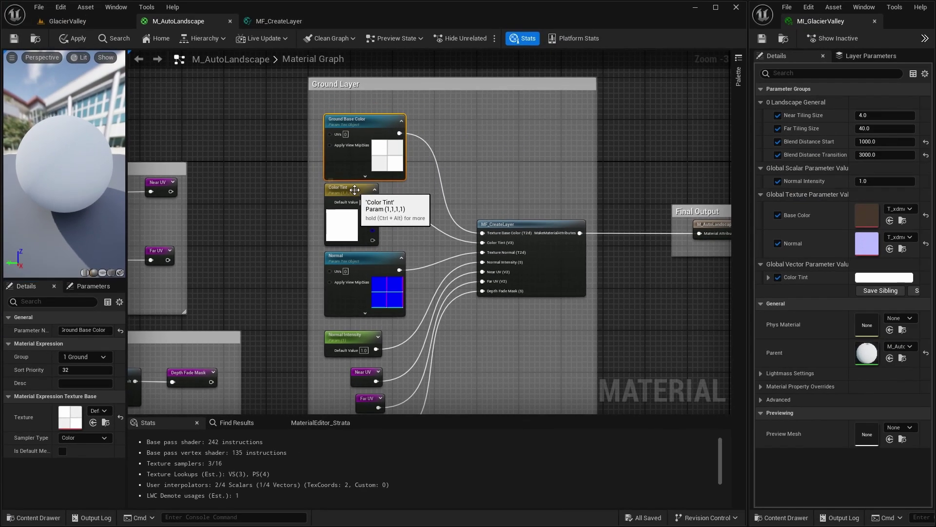
Step: Rename the Color Tint parameter to Ground Color Tint
click(685, 29)
click(66, 329)
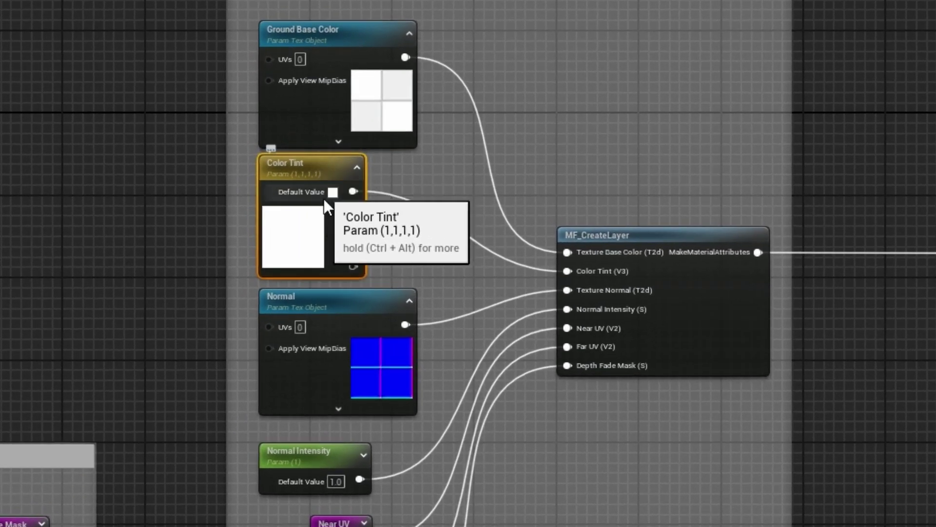
double_click(333, 189)
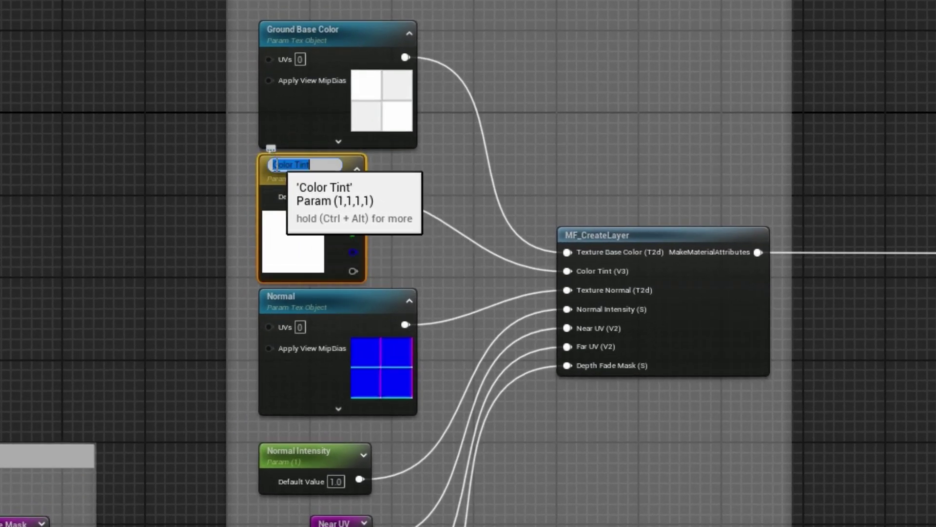
key(Return)
text(Gro)
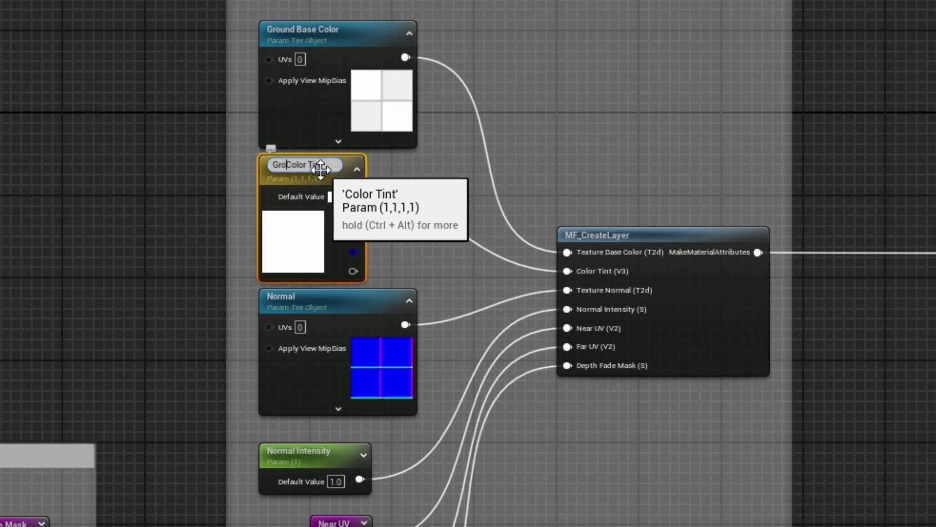
text(und)
key(Return)
Step: Rename the Normal texture parameter to Ground Normal
click(356, 300)
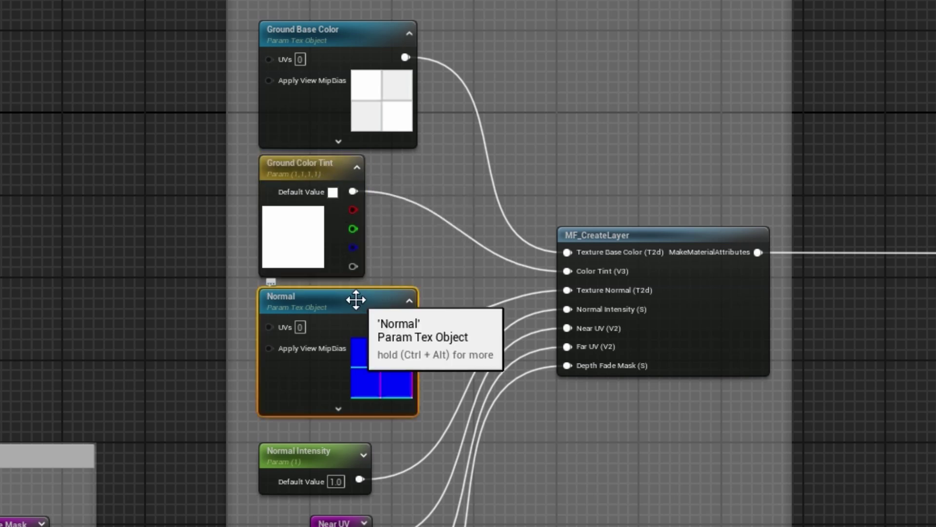
double_click(356, 300)
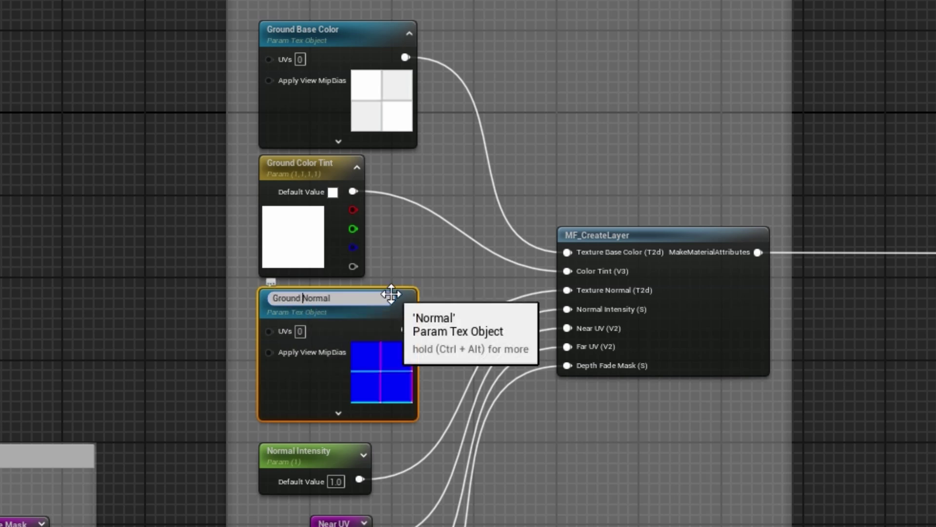
key(Return)
Step: Rename the Normal Intensity parameter to Ground Normal Intensity
click(325, 450)
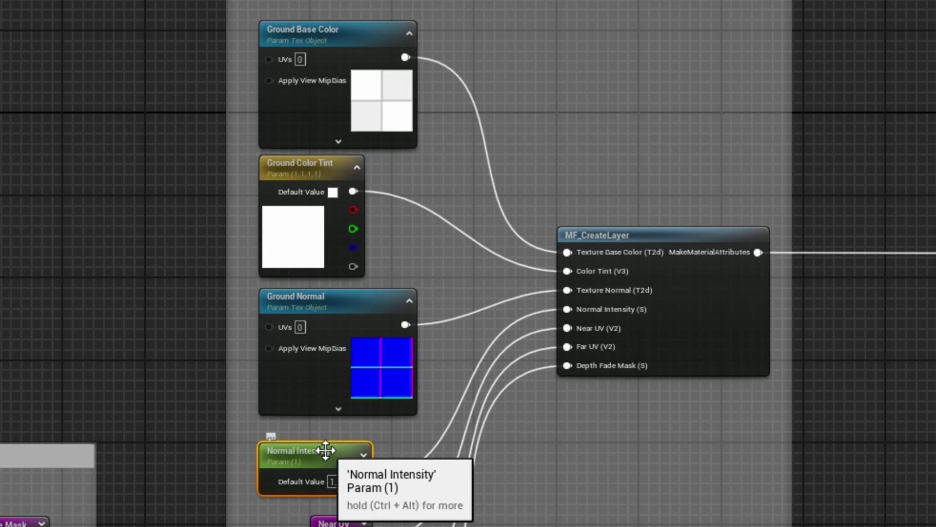
click(326, 449)
click(275, 453)
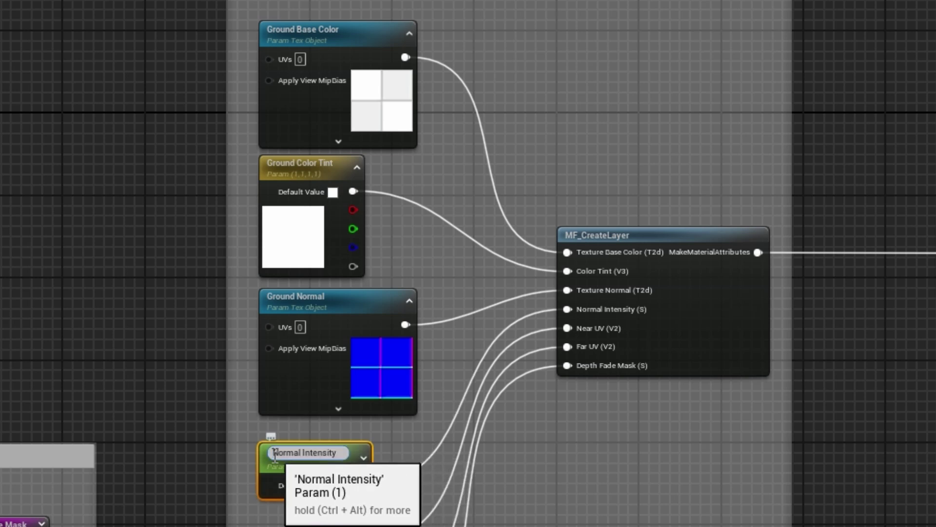
text(Ground)
key(Return)
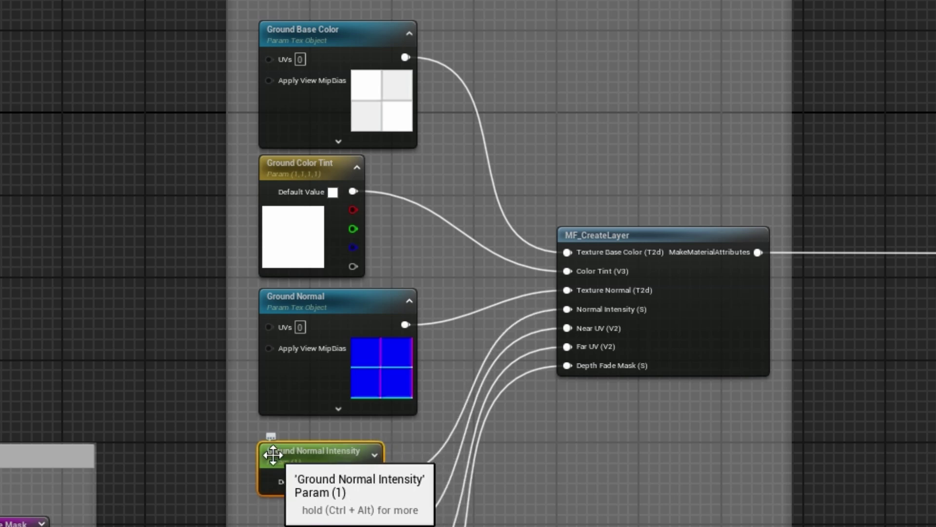
Step: Set the sort priority of Ground Base Color to 1, Ground Color Tint to 2 and Ground Normal to 3
right_drag(581, 431, 605, 164)
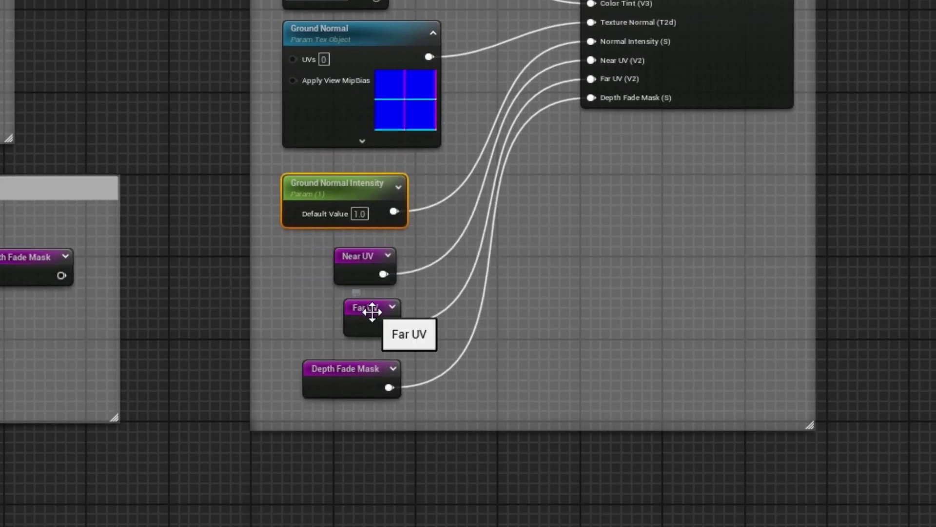
right_drag(519, 209, 445, 393)
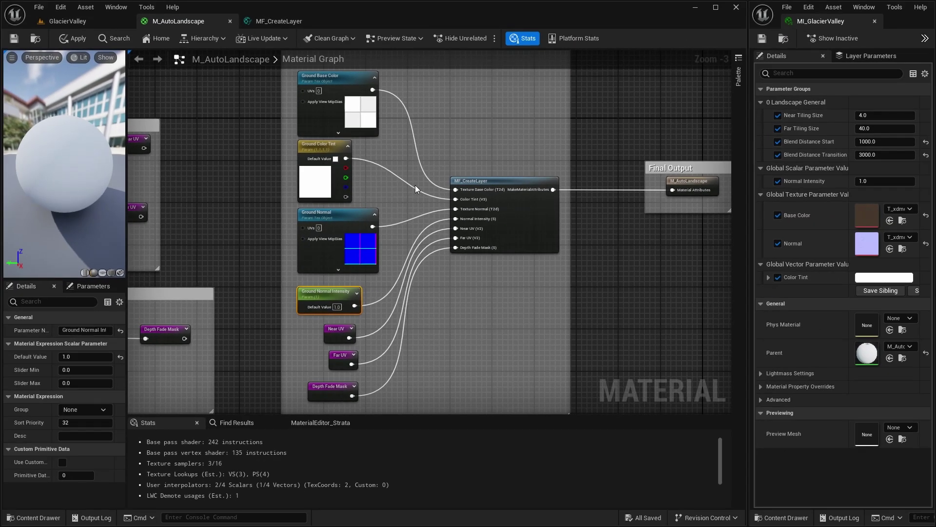
right_drag(415, 188, 447, 208)
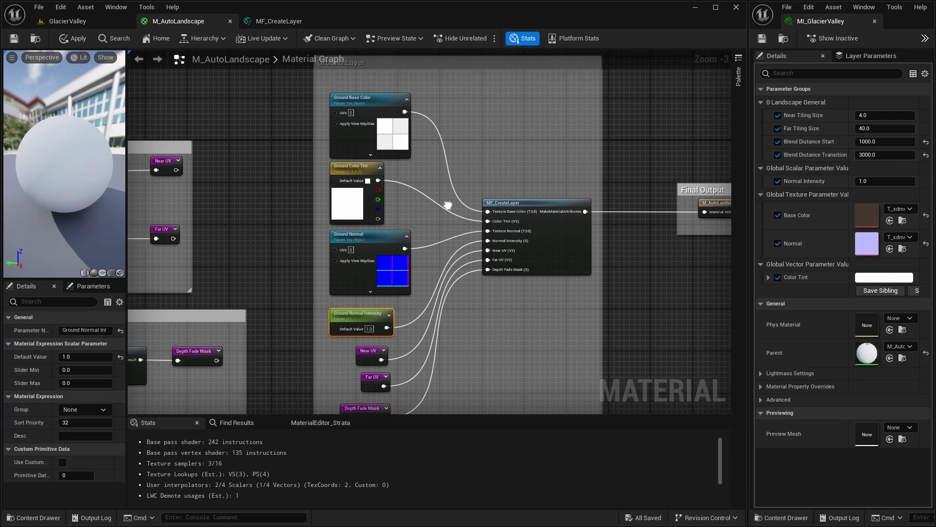
click(370, 102)
click(76, 370)
text(1)
key(Return)
click(364, 171)
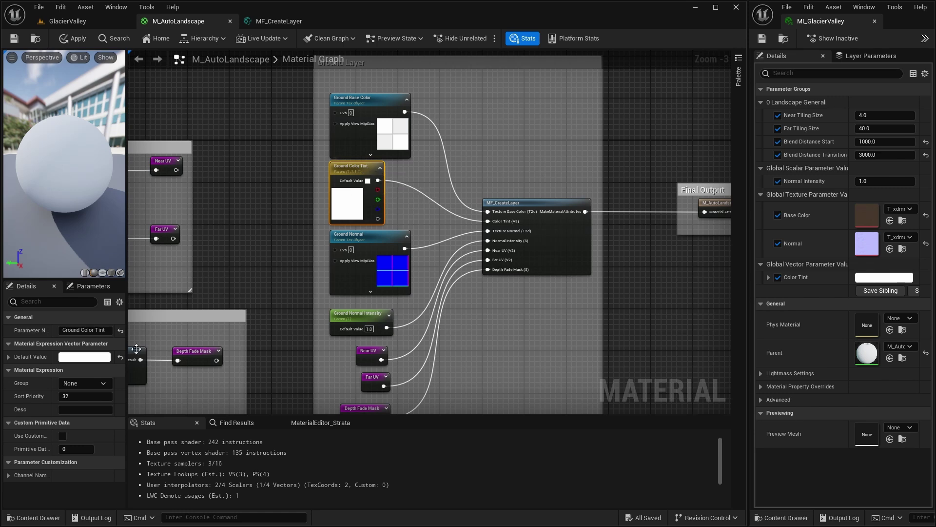
click(80, 396)
text(2)
key(Return)
click(374, 242)
click(61, 370)
text(3)
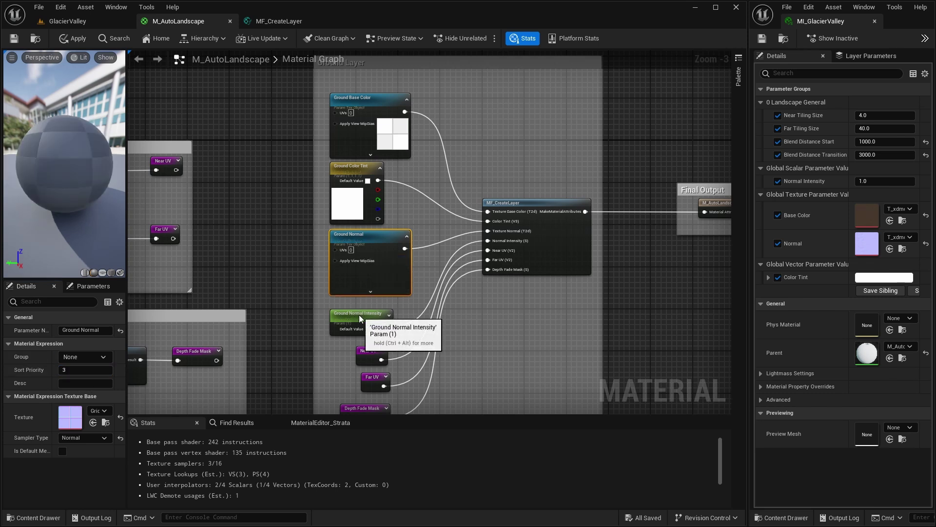
Step: Edit the Ground Normal Intensity sort priority and assign it, Ground Normal and Ground Color Tint to the group 1 Ground
click(360, 316)
click(68, 422)
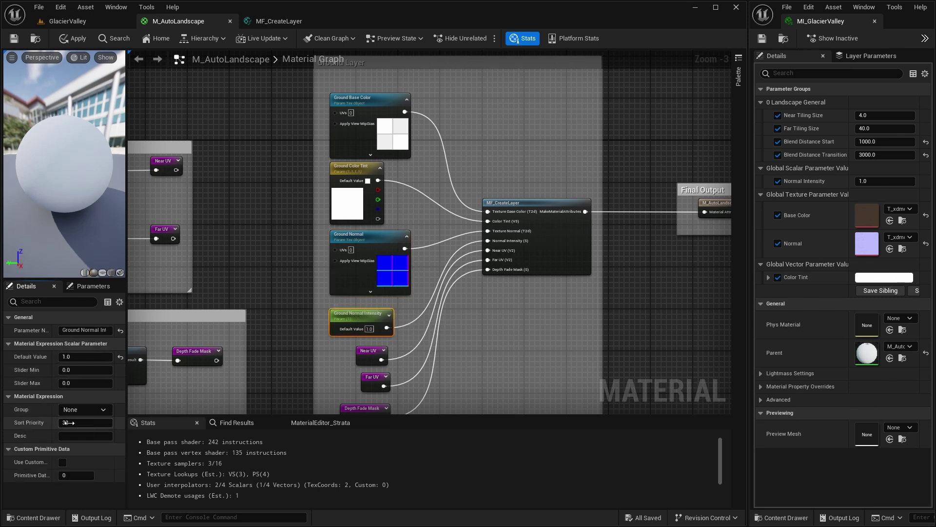
click(104, 409)
click(75, 426)
click(348, 238)
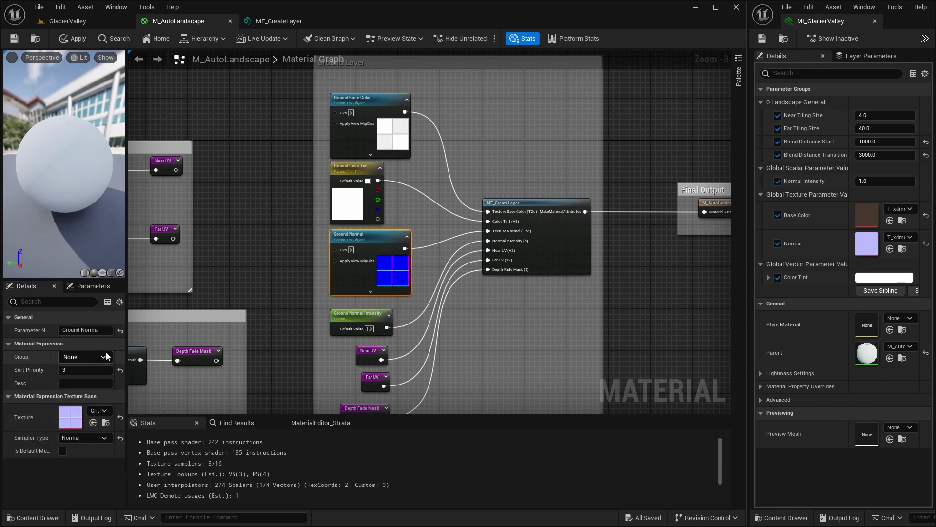
click(104, 355)
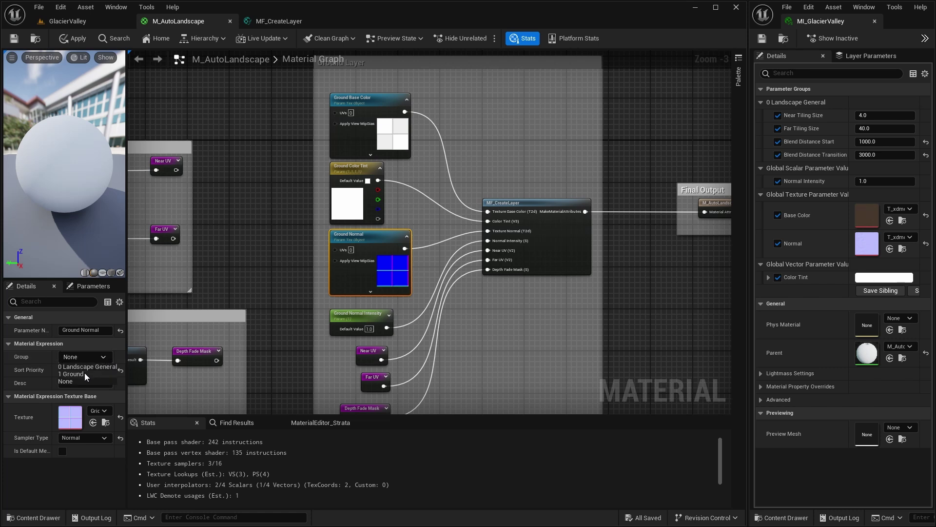
click(84, 372)
click(358, 167)
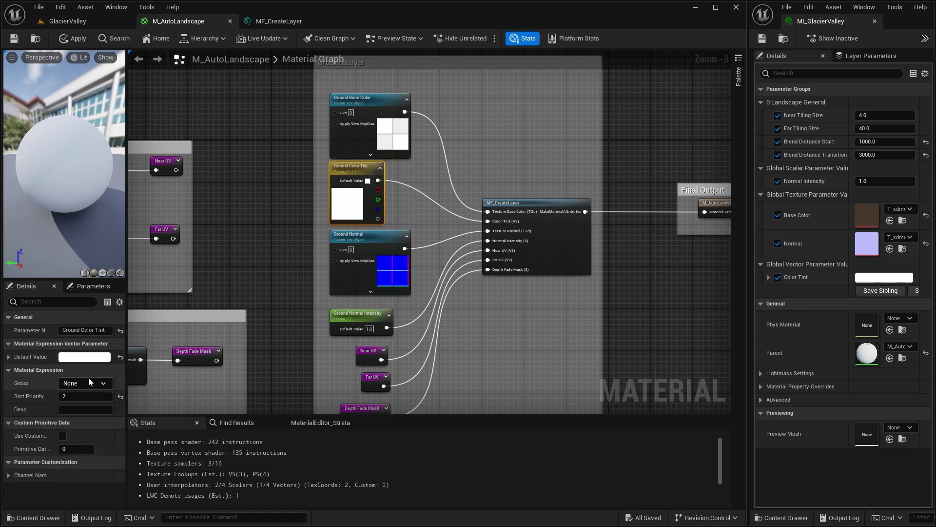
click(104, 383)
click(77, 401)
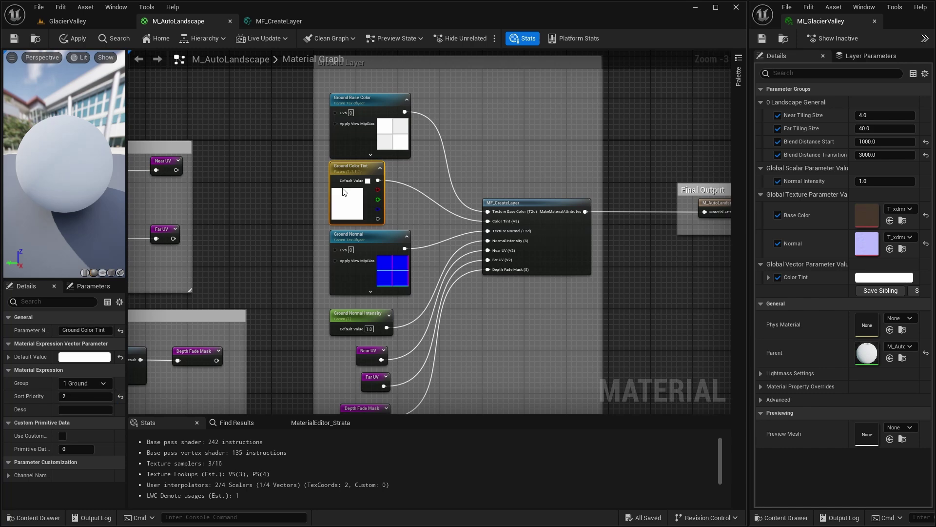
click(337, 102)
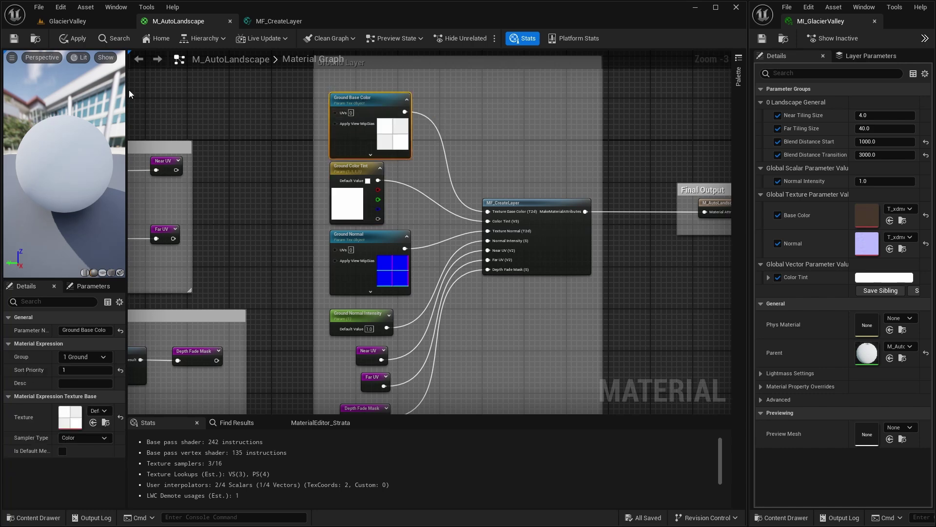
Step: Save the M_AutoLandscape material and check the 1 Ground parameters in MI_GlacierValley and the landscape in the GlacierValley level
click(17, 39)
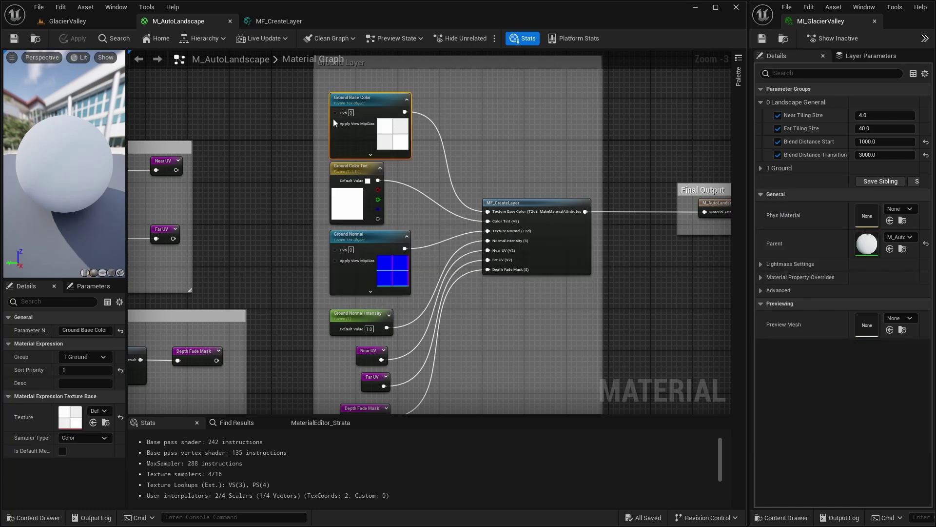
click(761, 168)
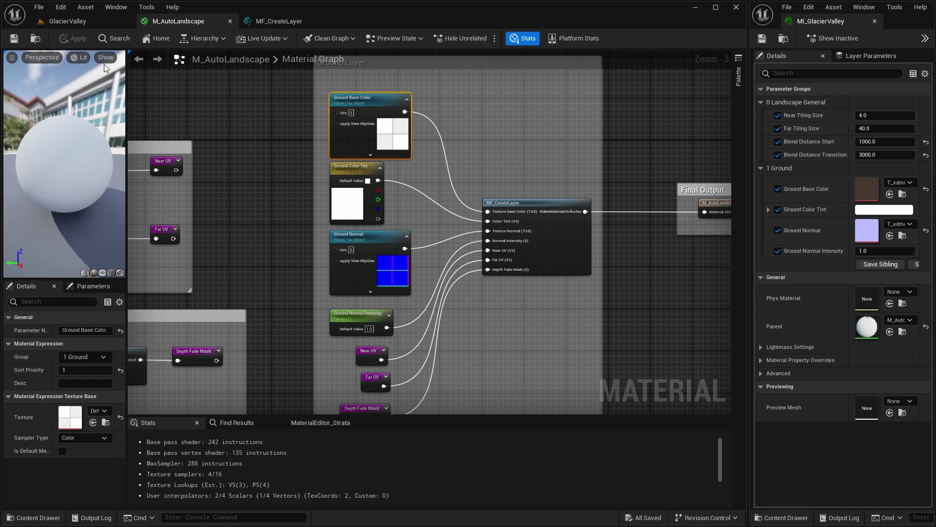
click(90, 22)
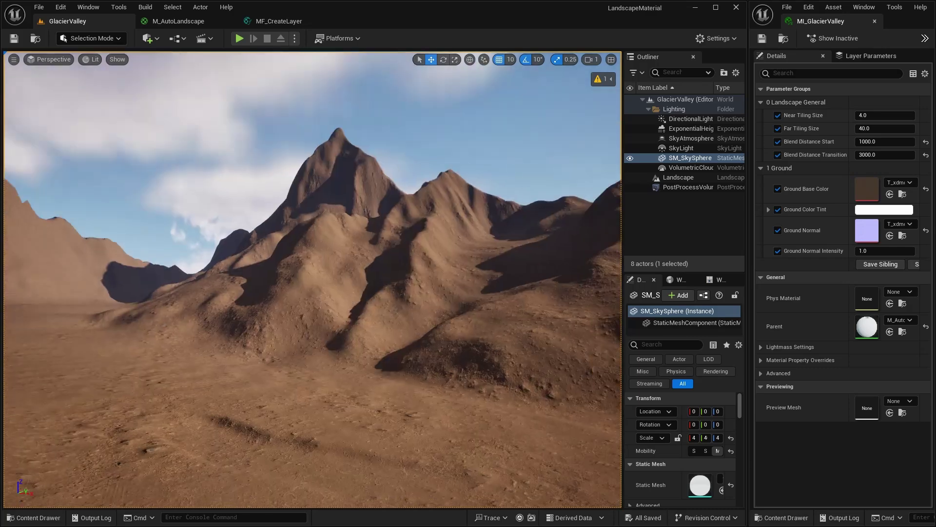
right_drag(313, 279, 264, 281)
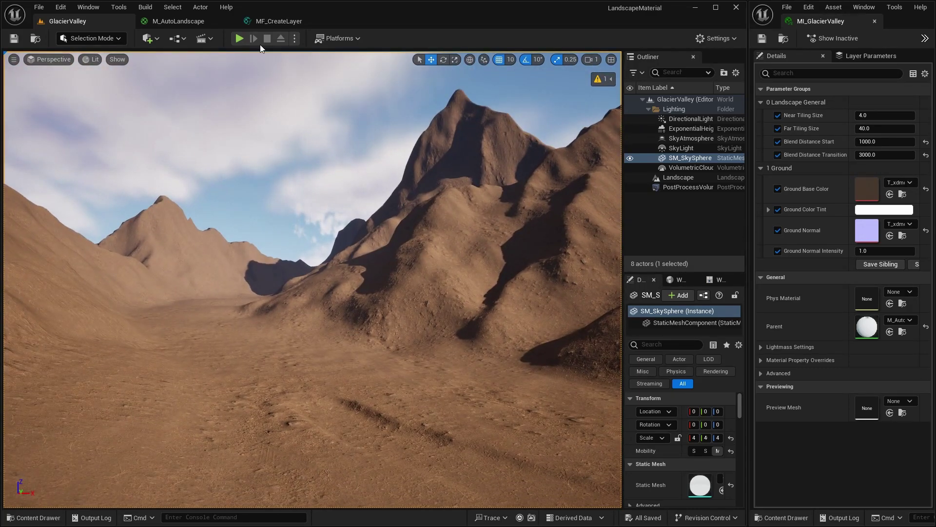
Step: Return to the MF_CreateLayer graph and move the Near UV and Far UV inputs together, clear of the texture inputs
click(278, 21)
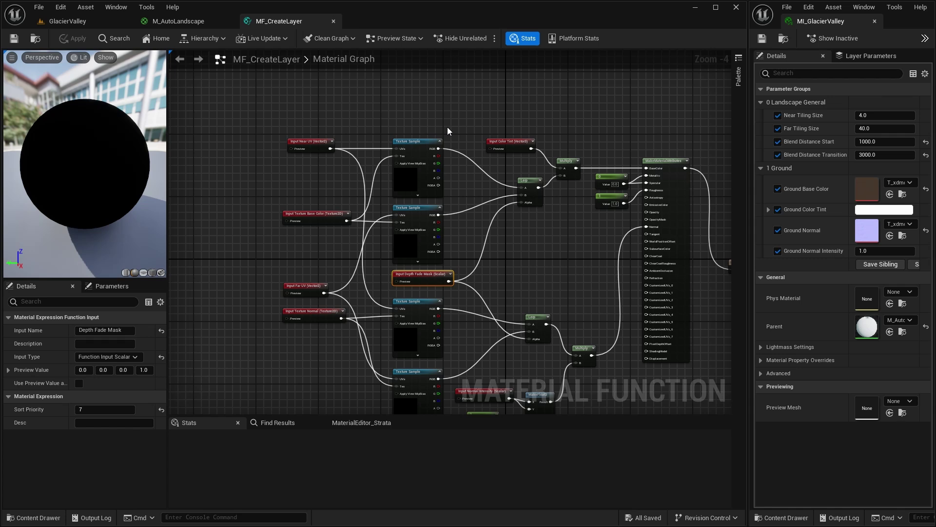
right_drag(526, 251, 481, 219)
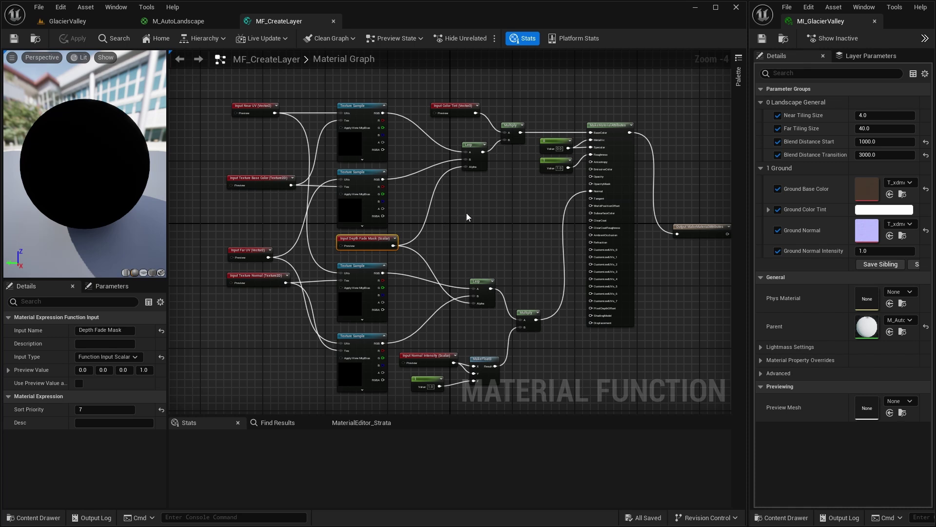
right_drag(466, 213, 639, 280)
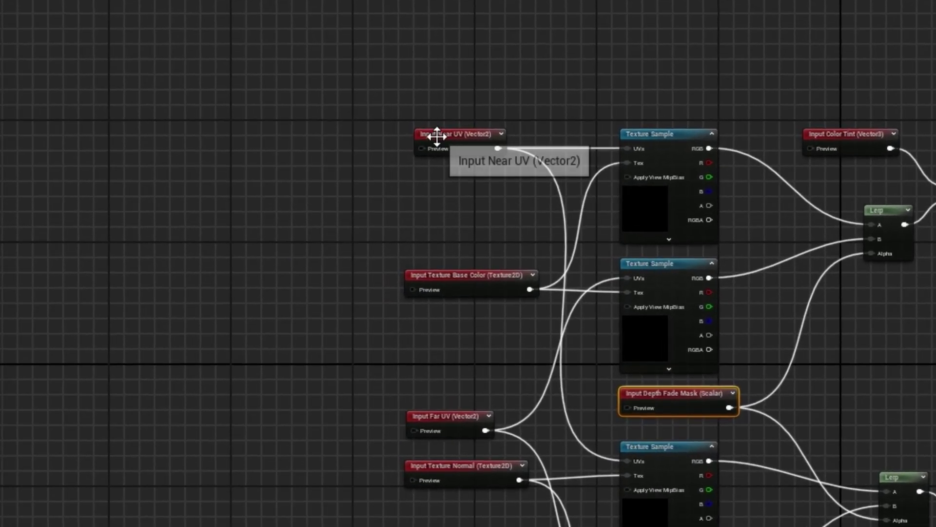
drag(437, 137, 208, 92)
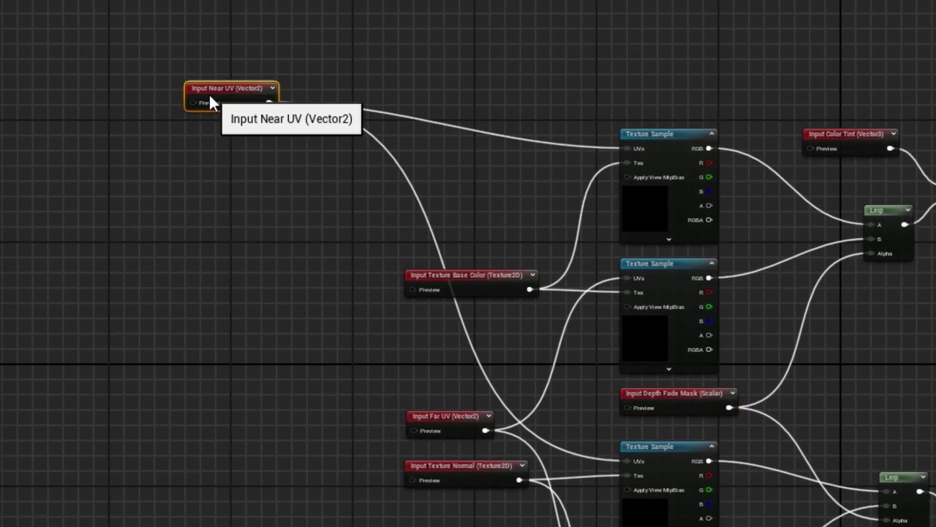
drag(447, 415, 231, 149)
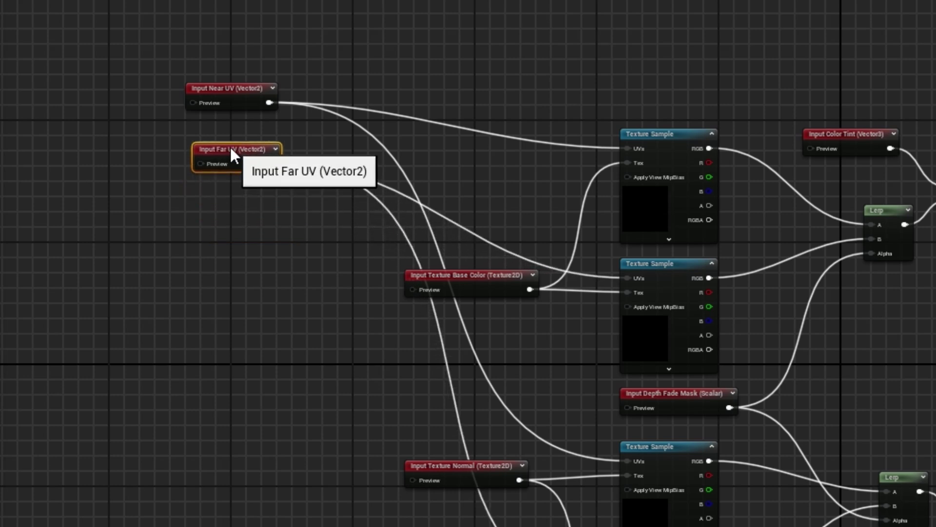
right_drag(237, 247, 237, 350)
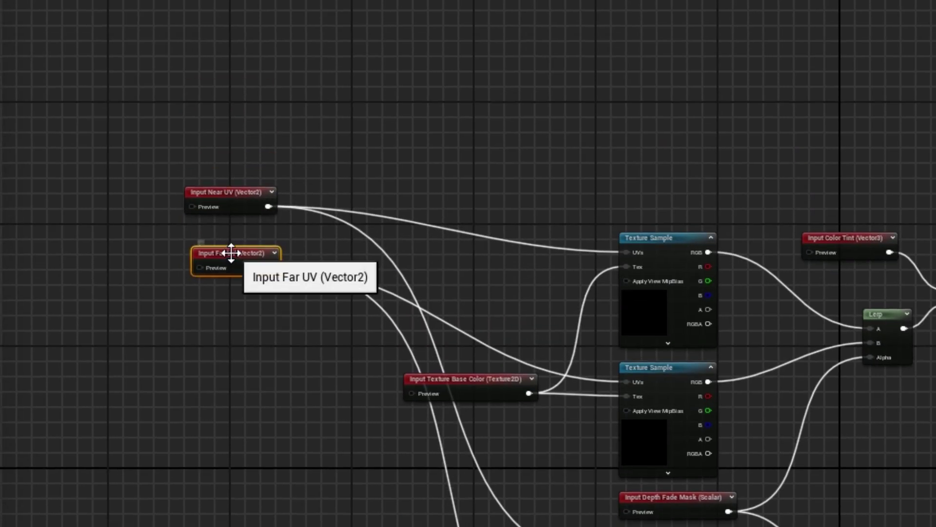
drag(229, 250, 224, 247)
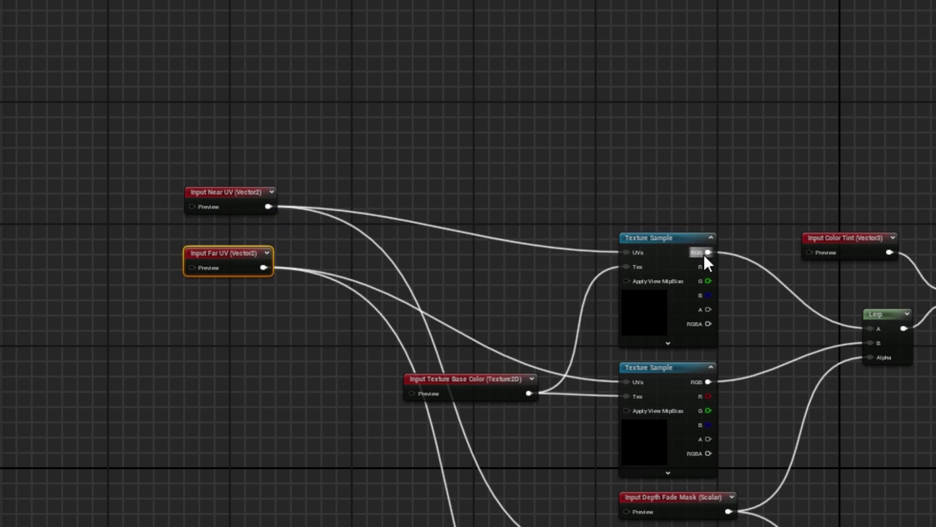
Step: Insert a reroute on the wire from Input Near UV to the first Texture Sample and convert it to a named reroute
double_click(457, 232)
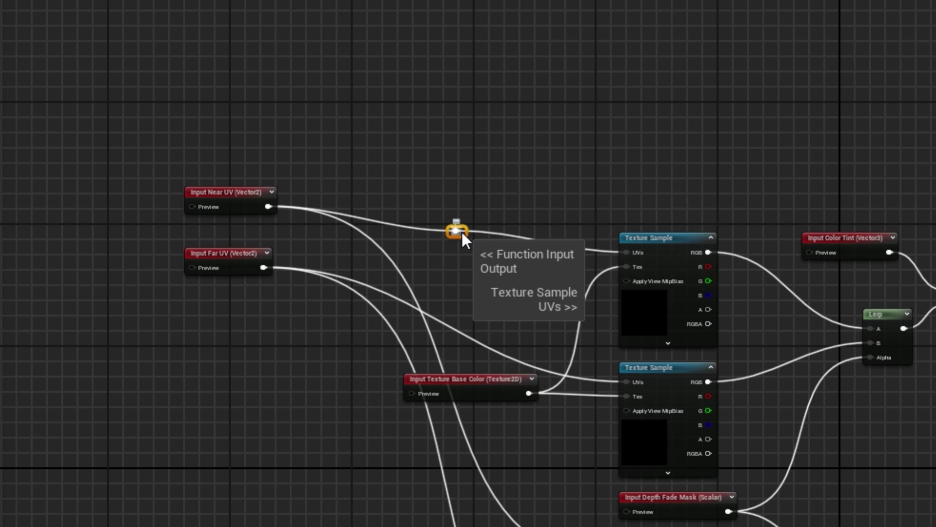
right_click(458, 231)
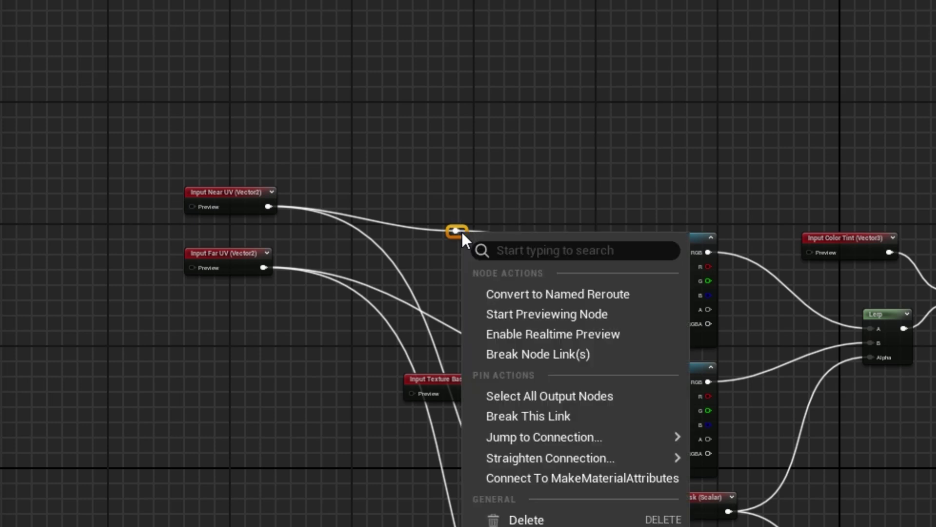
click(512, 294)
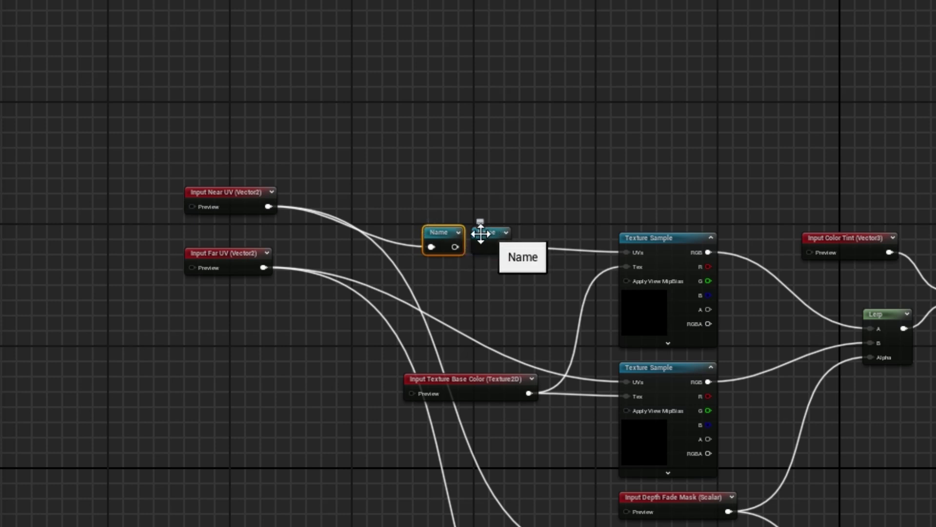
Step: Name the new named reroute declaration Near UV
double_click(441, 232)
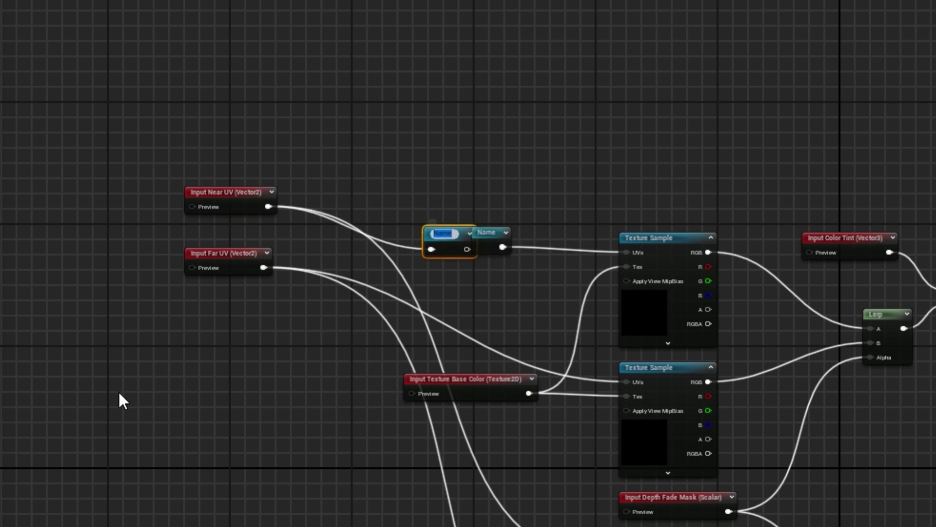
click(90, 329)
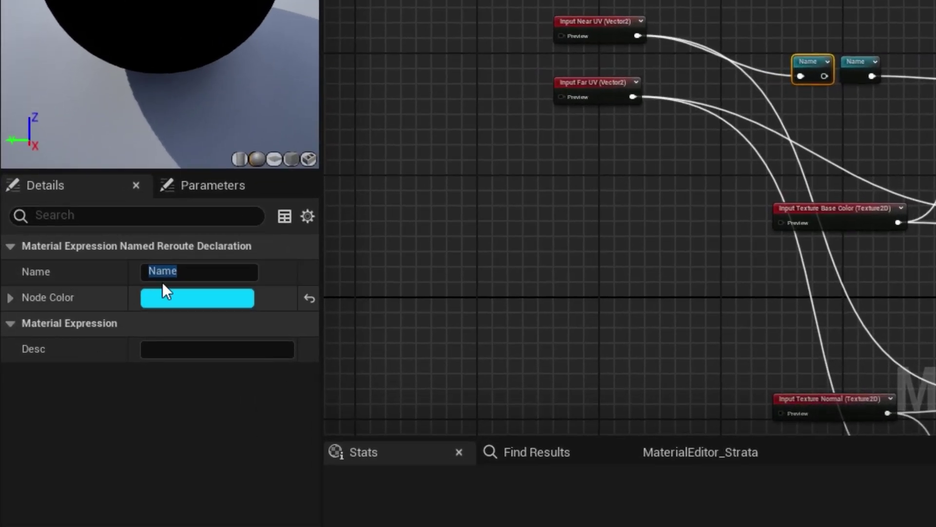
click(126, 300)
double_click(166, 271)
text(Ne)
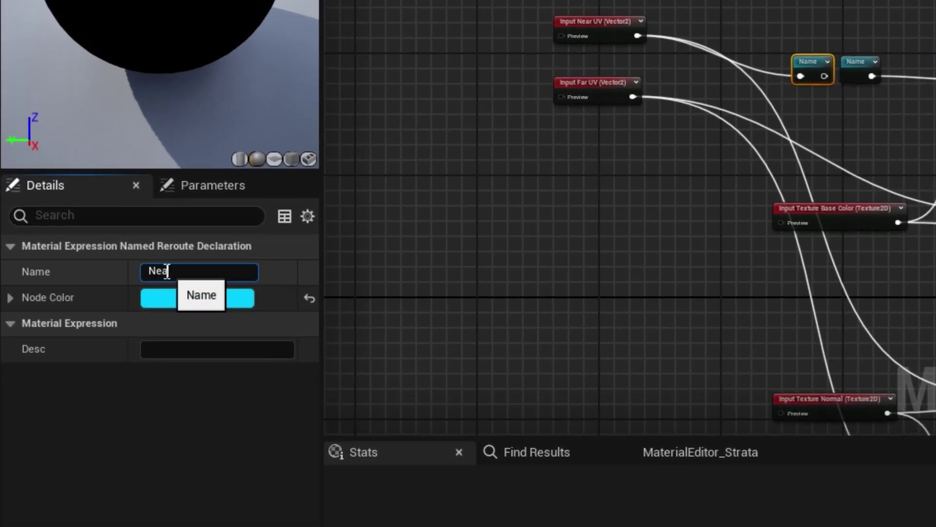
text(ar UV)
key(Return)
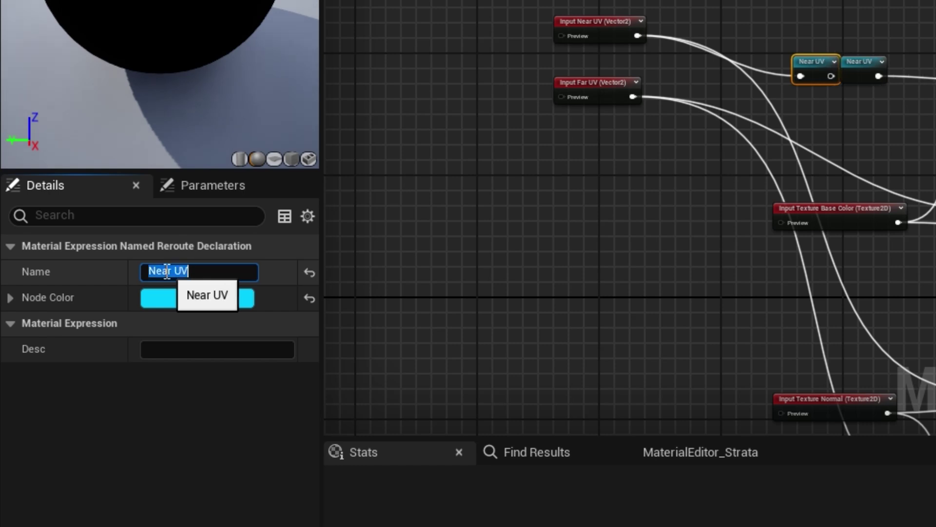
Step: Give the Near UV reroute the saved magenta node colour and place its declaration beside Input Near UV, its usage beside the first Texture Sample
click(226, 297)
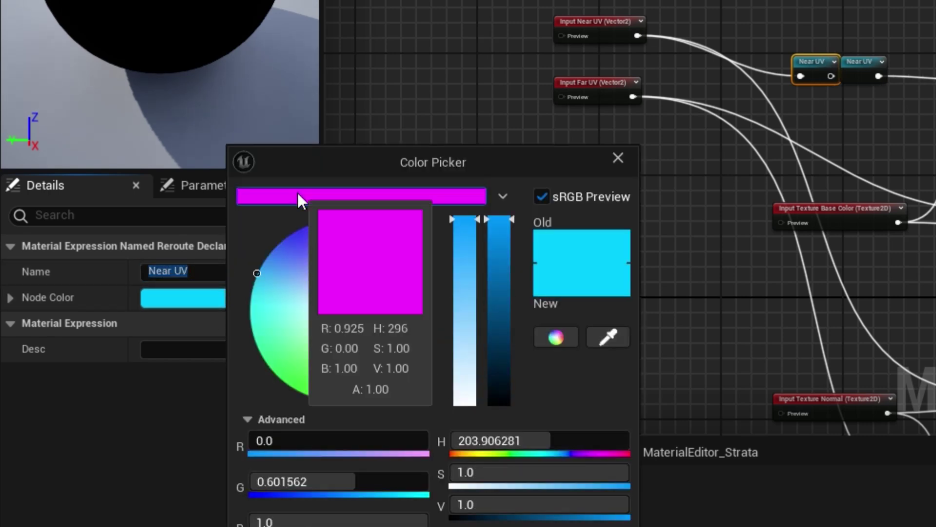
click(298, 193)
drag(813, 64, 742, 24)
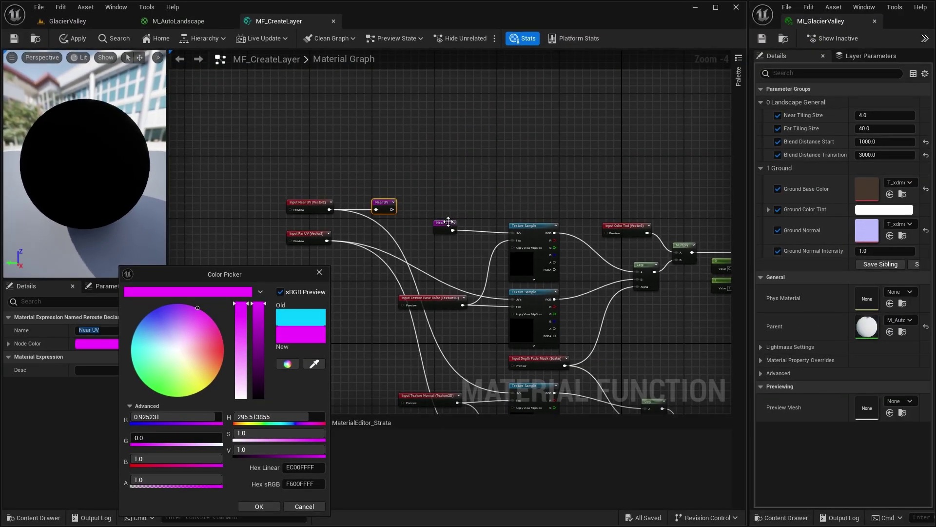
drag(448, 221, 465, 225)
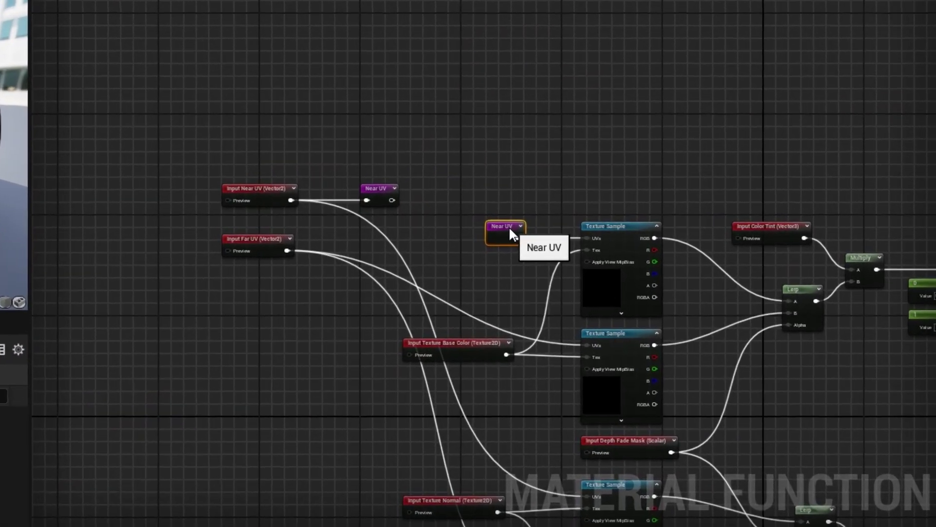
Step: Duplicate the Near UV reroute usage, connect it to the third Texture Sample's UVs and place it beside that node
right_drag(458, 208, 435, 161)
right_drag(463, 119, 401, 72)
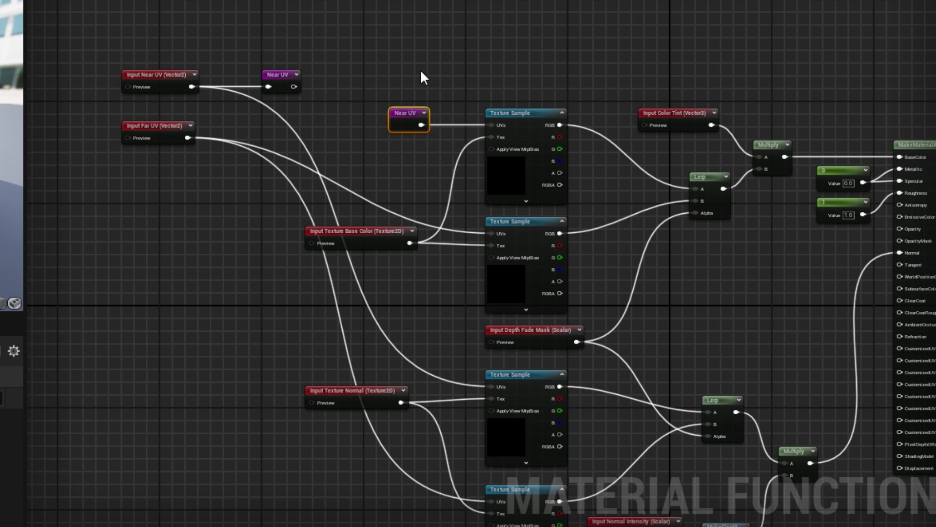
right_drag(420, 77, 417, 8)
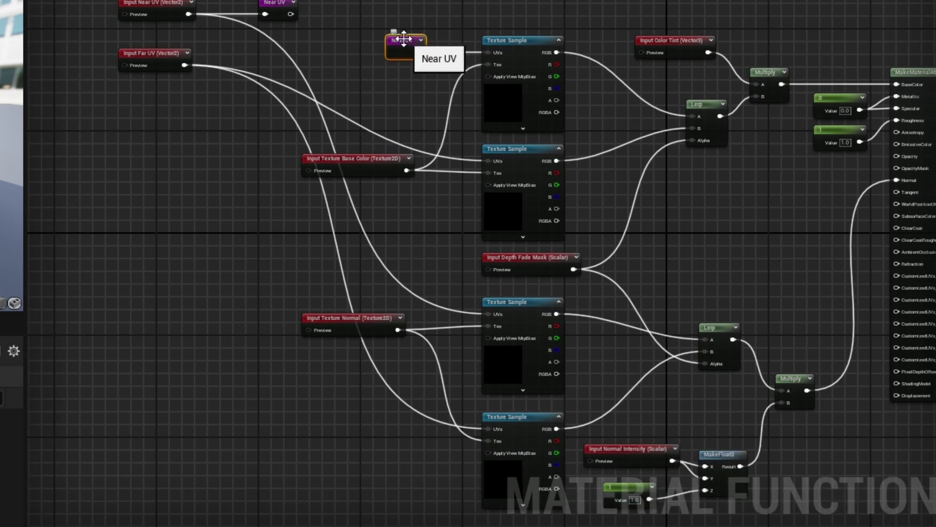
key(ctrl+d)
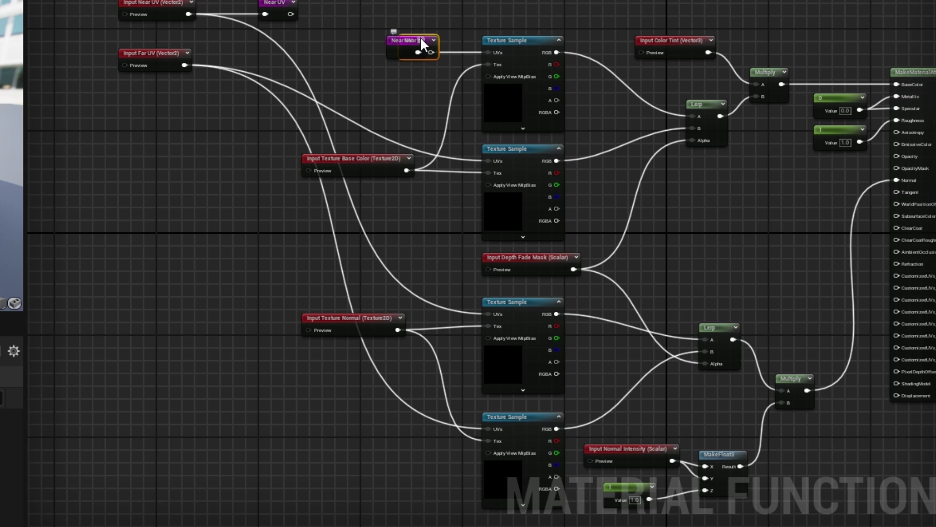
drag(428, 41, 488, 315)
drag(409, 298, 422, 298)
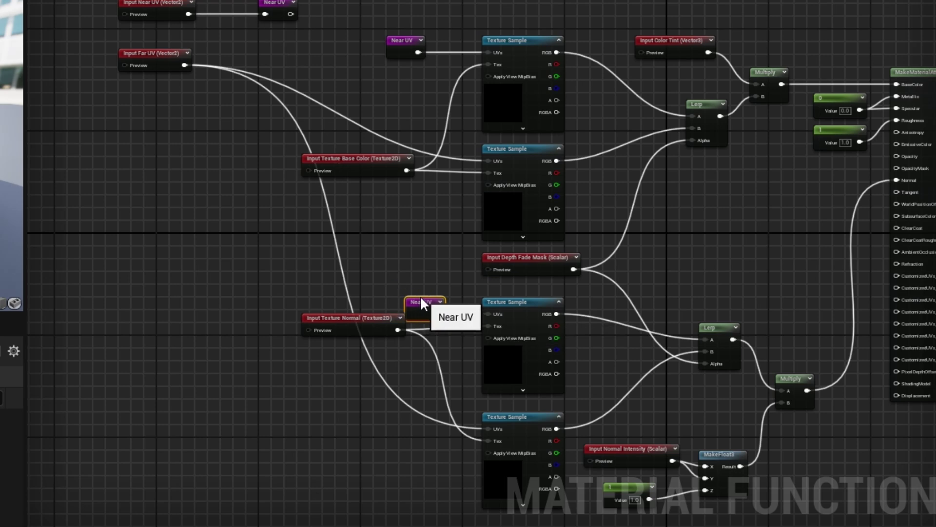
Step: Insert a reroute on the wire from Input Far UV to the second Texture Sample and convert it to a named reroute
right_drag(406, 221, 551, 296)
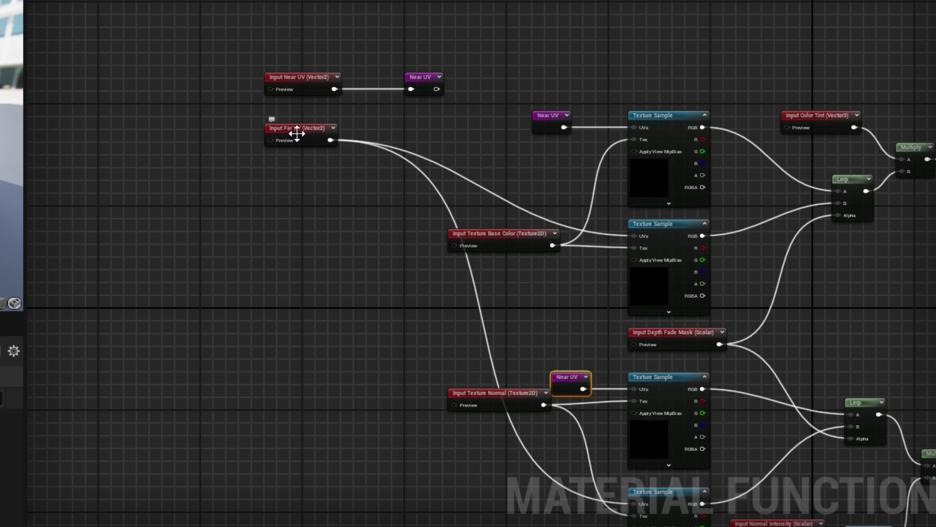
mouse_move(476, 185)
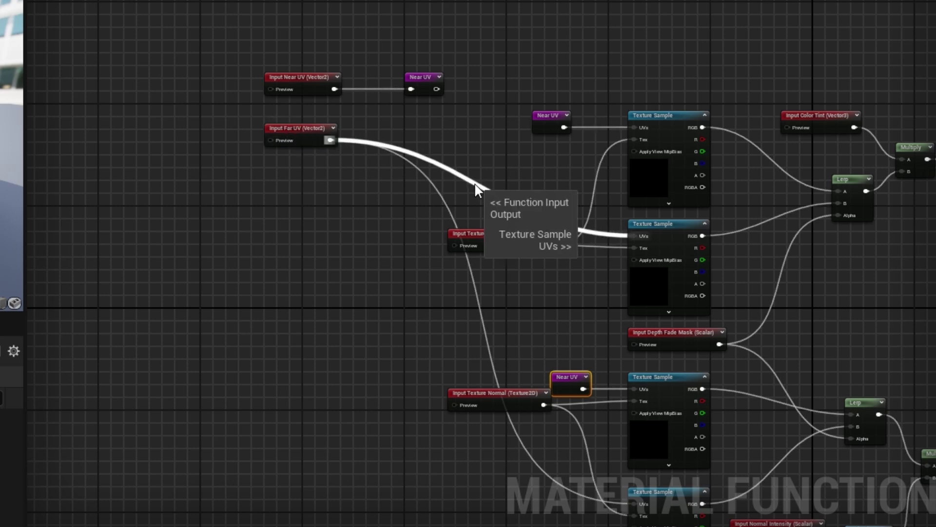
double_click(475, 184)
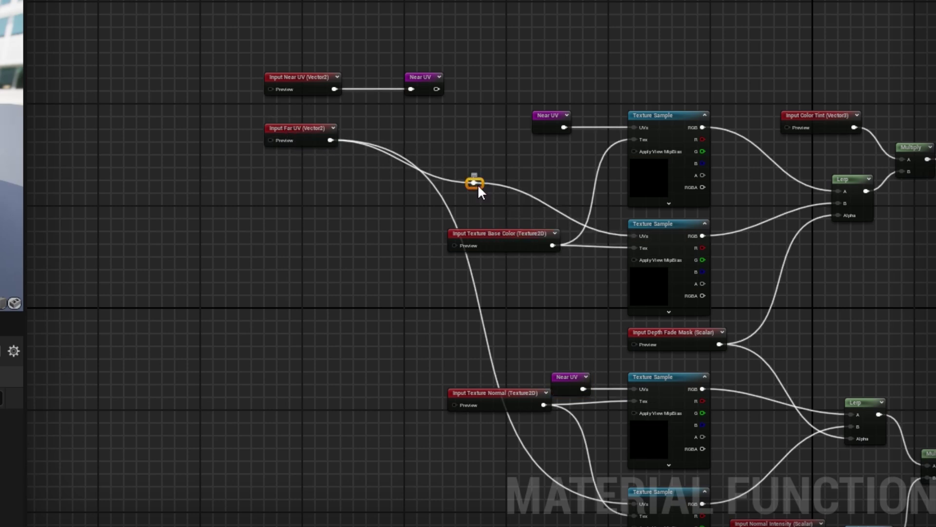
right_click(475, 183)
key(Escape)
click(539, 238)
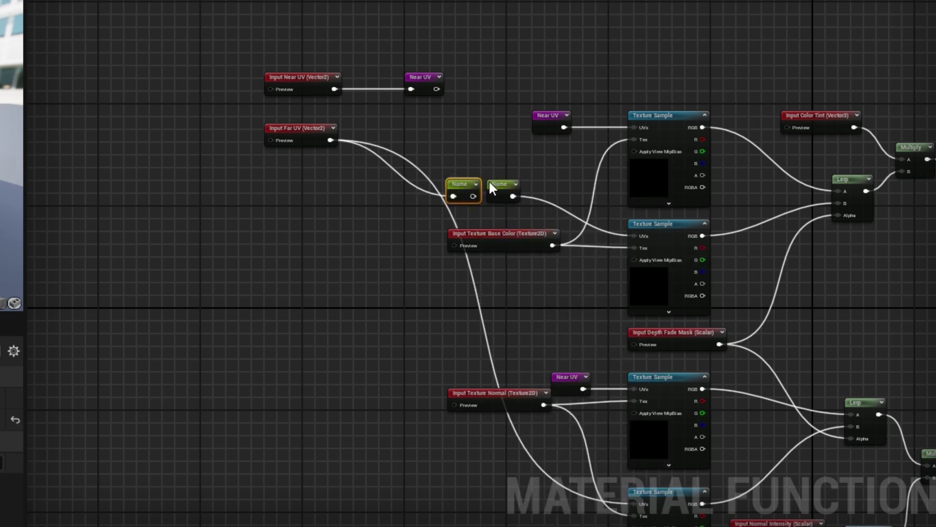
Step: Name the reroute declaration on the Input Far UV wire Far UV
key(F2)
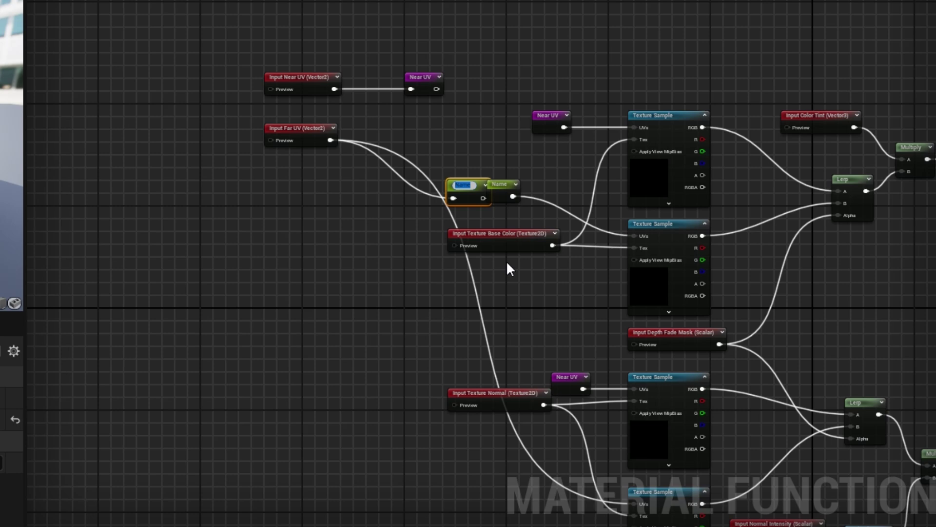
text(Far UV)
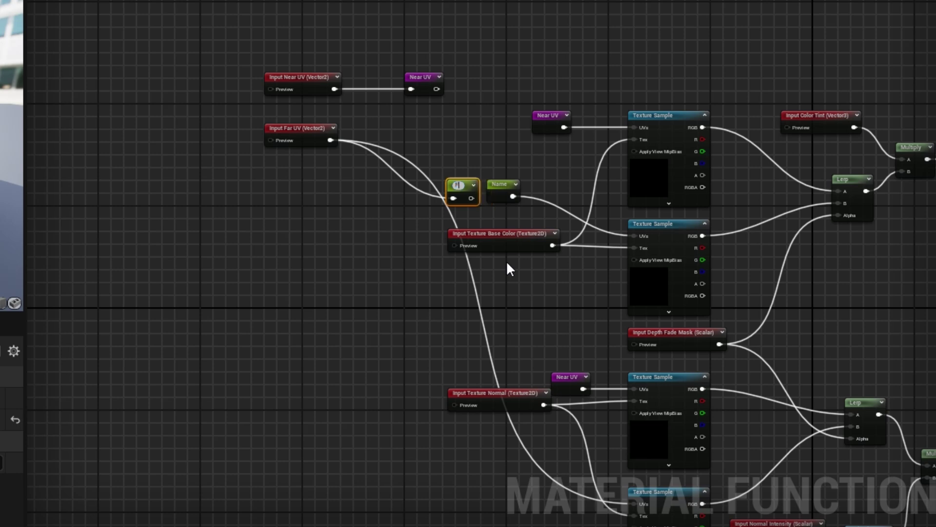
key(Return)
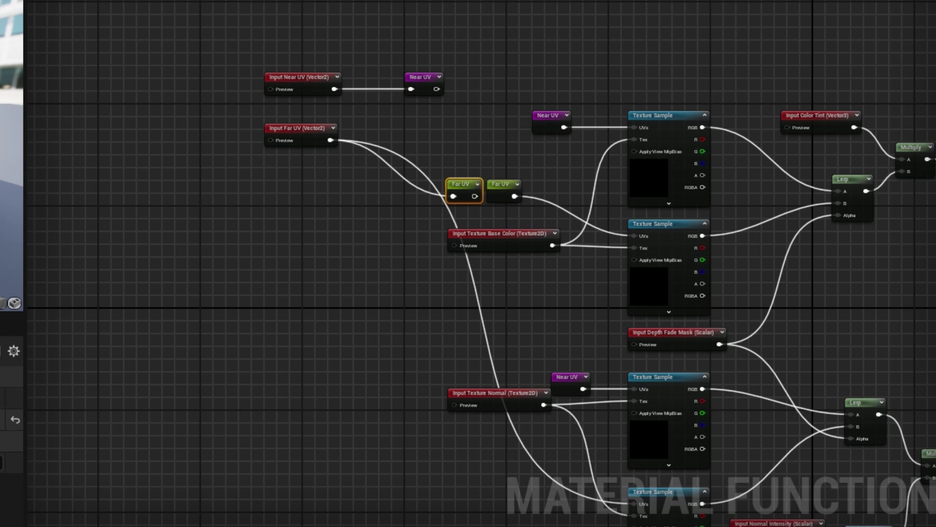
Step: Colour the Far UV reroute magenta and place its declaration beside its input and its usage beside the second Texture Sample, moving Input Texture Base Color clear
click(1, 420)
click(95, 328)
drag(466, 183, 432, 133)
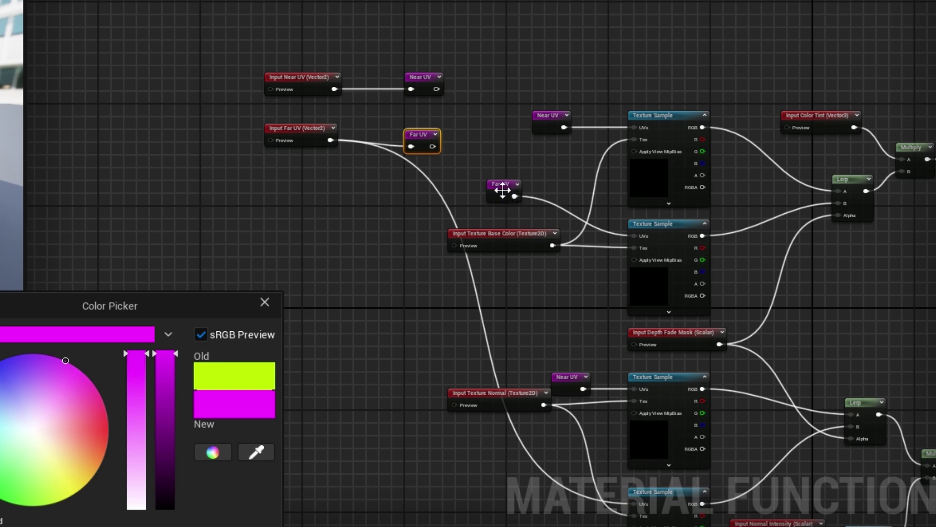
drag(495, 238, 369, 291)
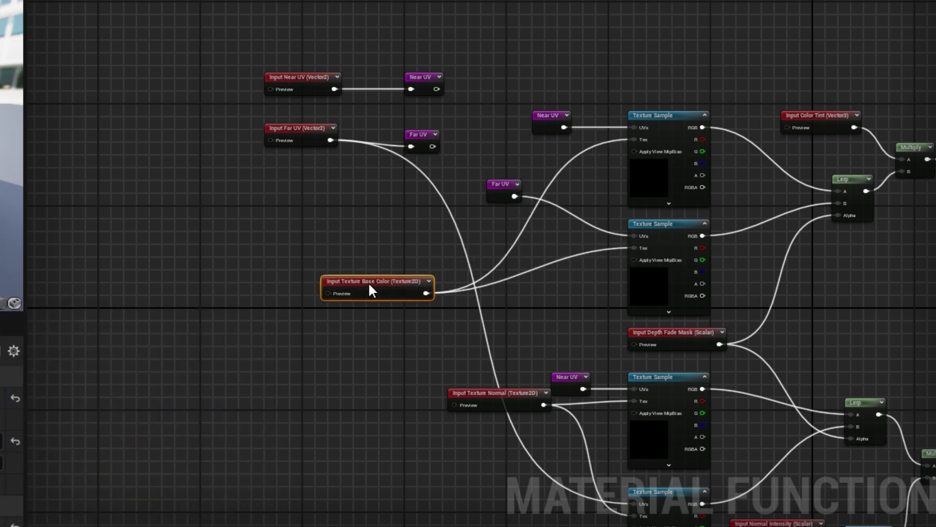
drag(496, 197, 557, 225)
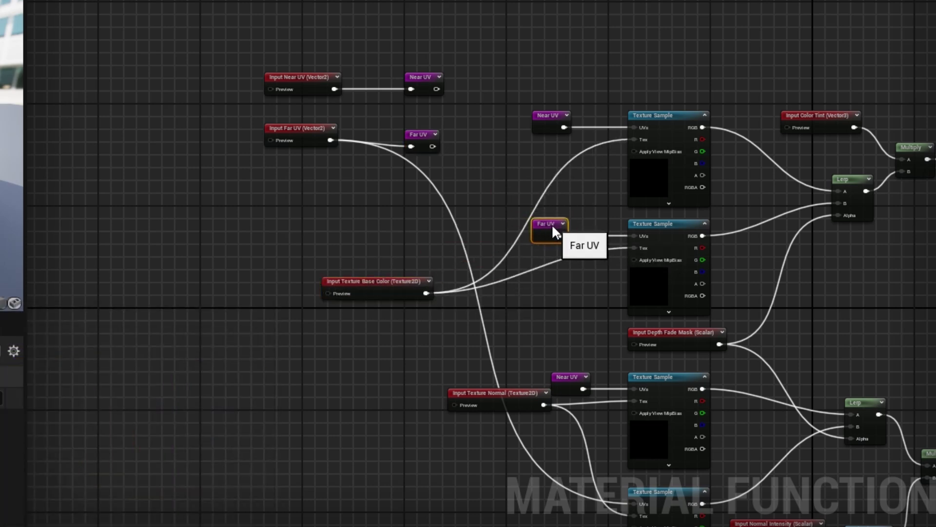
Step: Duplicate the Far UV reroute usage, connect it to the fourth Texture Sample's UVs, and level the Far UV declaration with its input
key(ctrl+w)
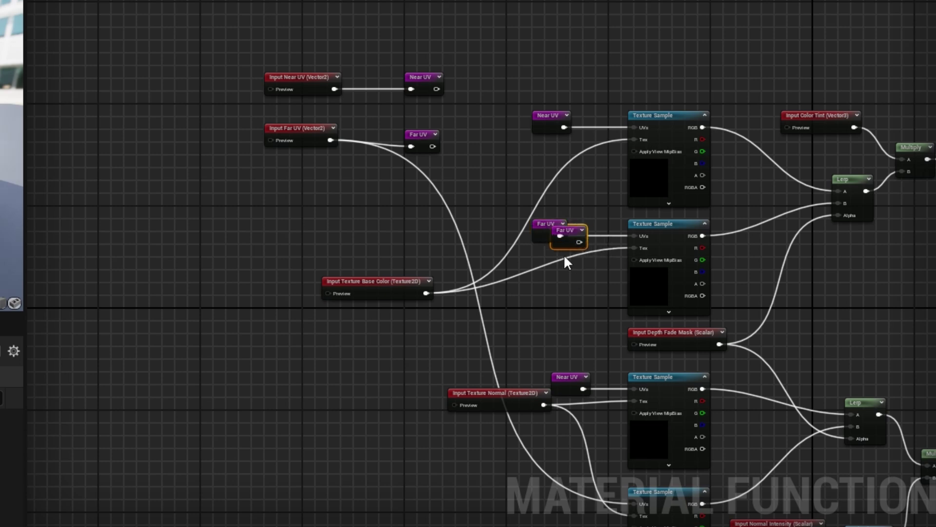
drag(575, 227, 634, 504)
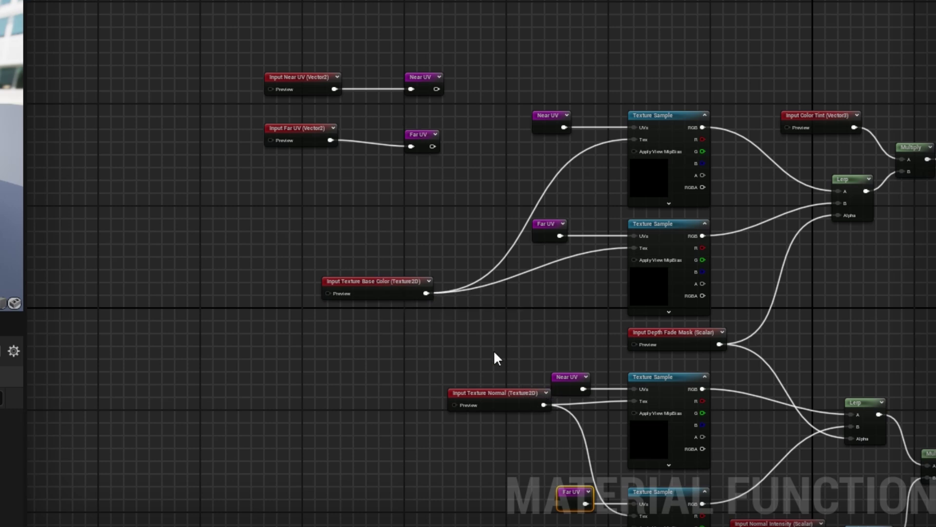
drag(423, 138, 426, 132)
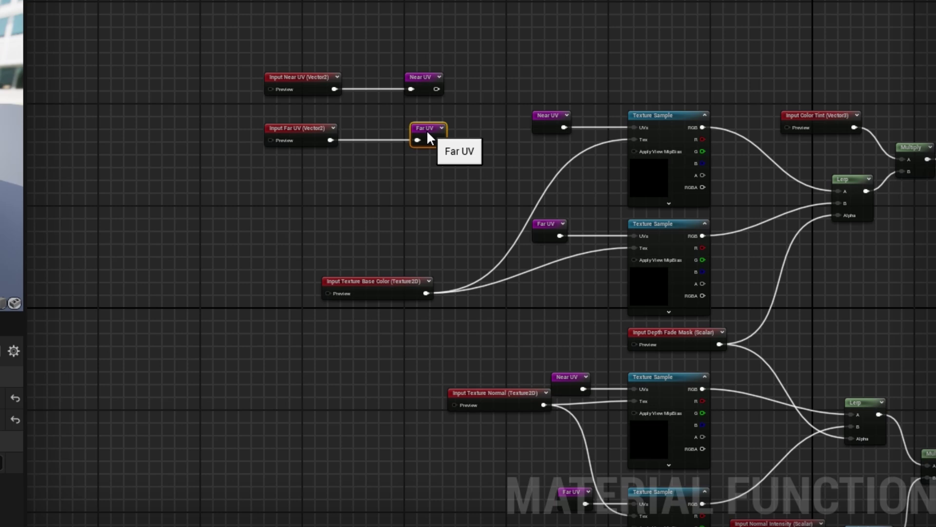
Step: Group the Near UV and Far UV inputs with their reroute declarations in a comment box titled UVs
drag(247, 47, 463, 190)
text(cUVs)
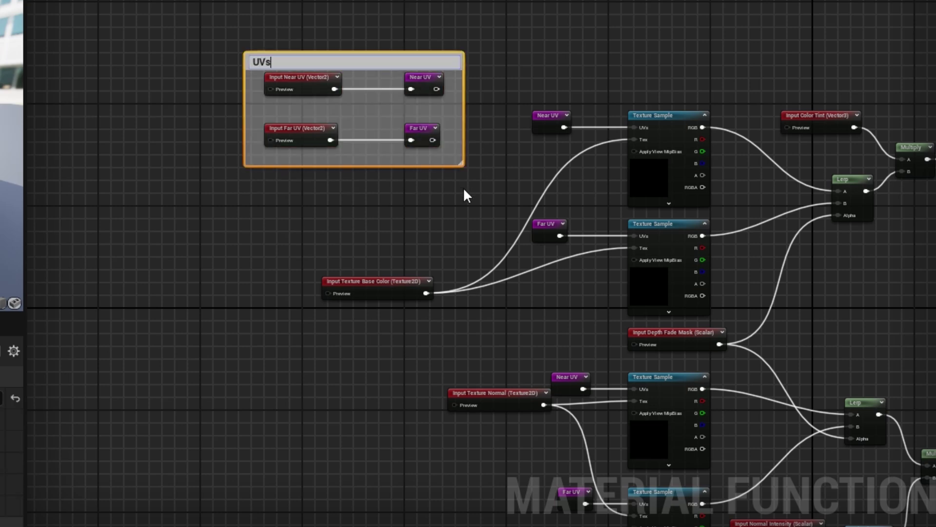
key(Return)
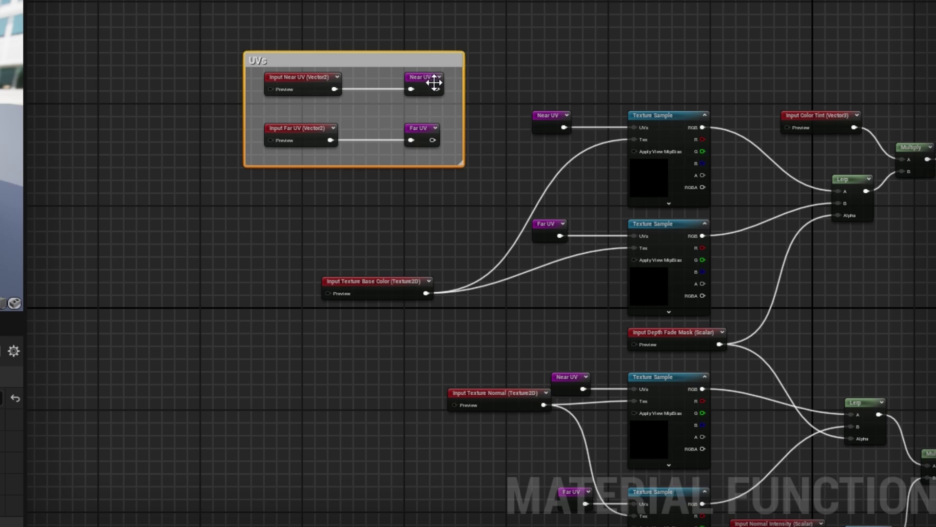
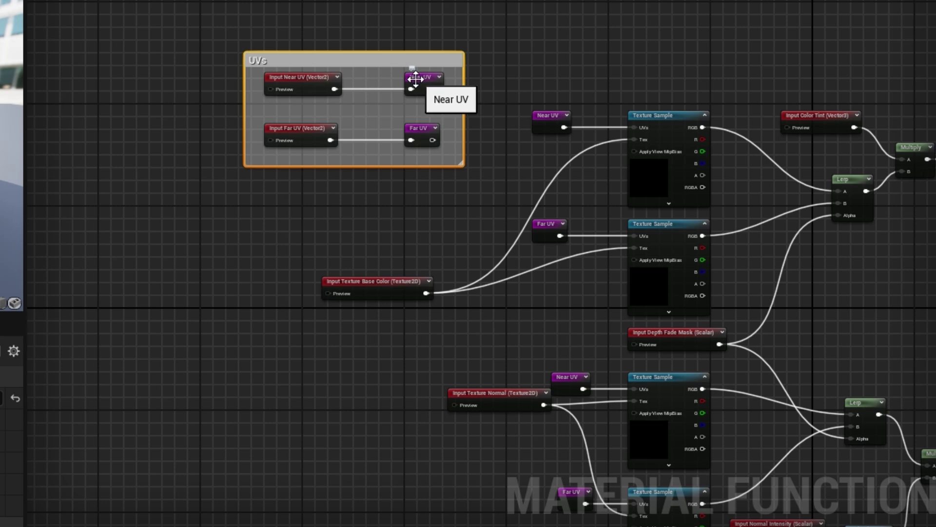
Step: Move the Near UV and Far UV declarations closer to their inputs and narrow the UVs comment box to fit
drag(396, 79, 442, 139)
key(Left)
key(Left)
key(Left)
drag(462, 117, 446, 117)
Step: Align Input Texture Base Color under the UV inputs and insert a named reroute on its wire to the first Texture Sample
right_drag(489, 232, 494, 160)
drag(356, 209, 328, 205)
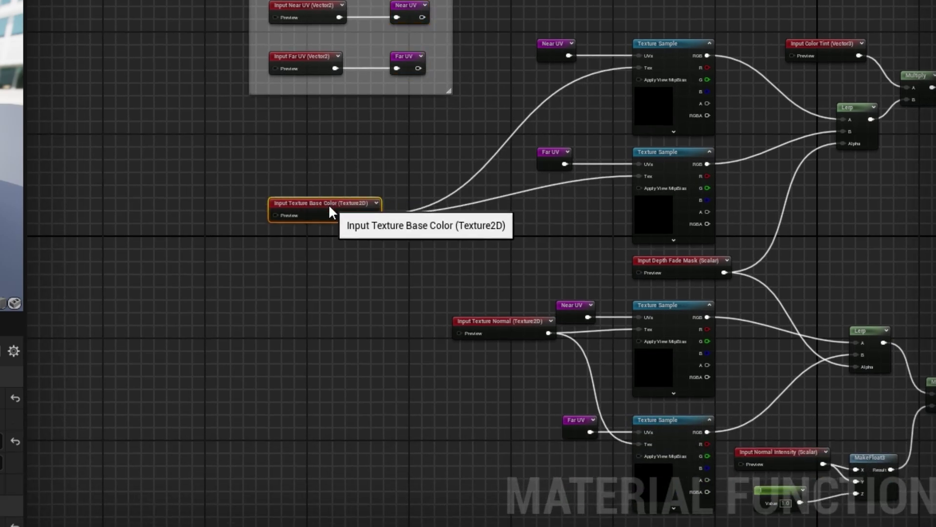
double_click(501, 145)
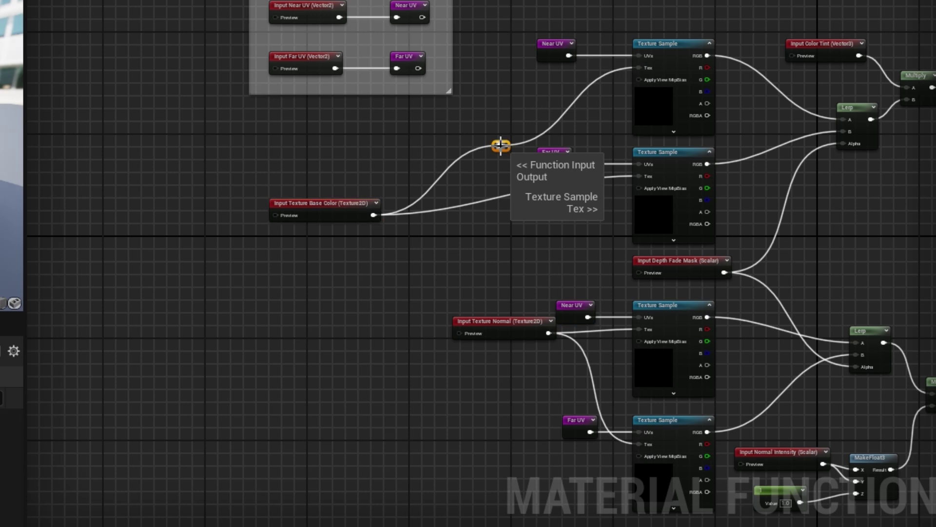
right_click(501, 145)
click(541, 203)
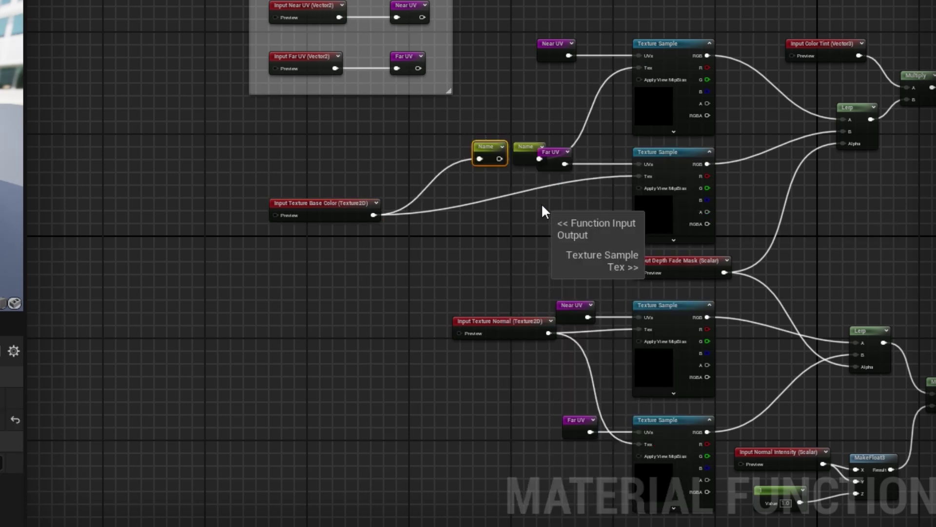
Step: Name the new reroute declaration Texture Base Color
double_click(485, 143)
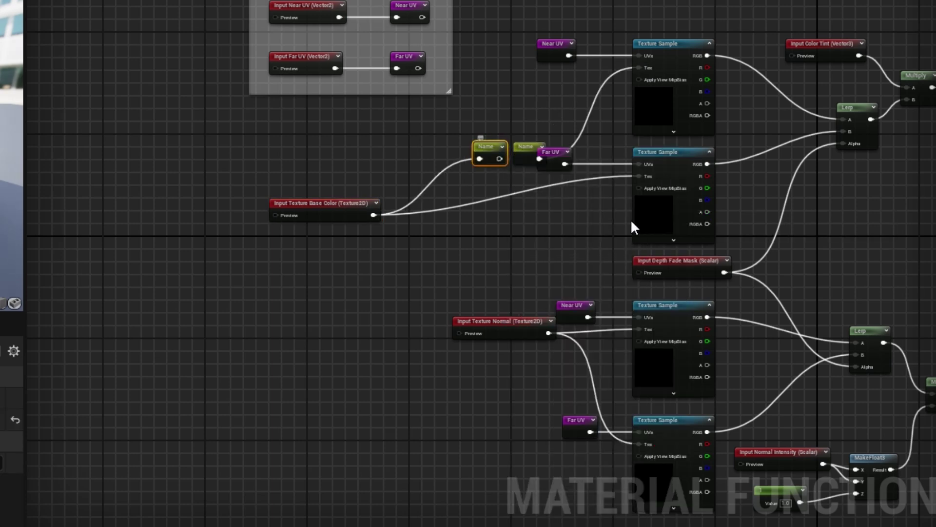
text(Texture Base Color)
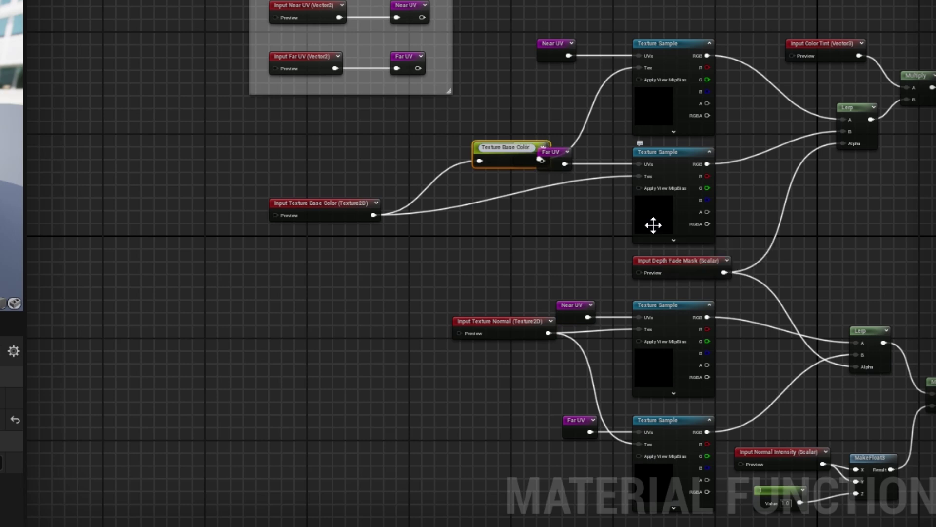
key(Return)
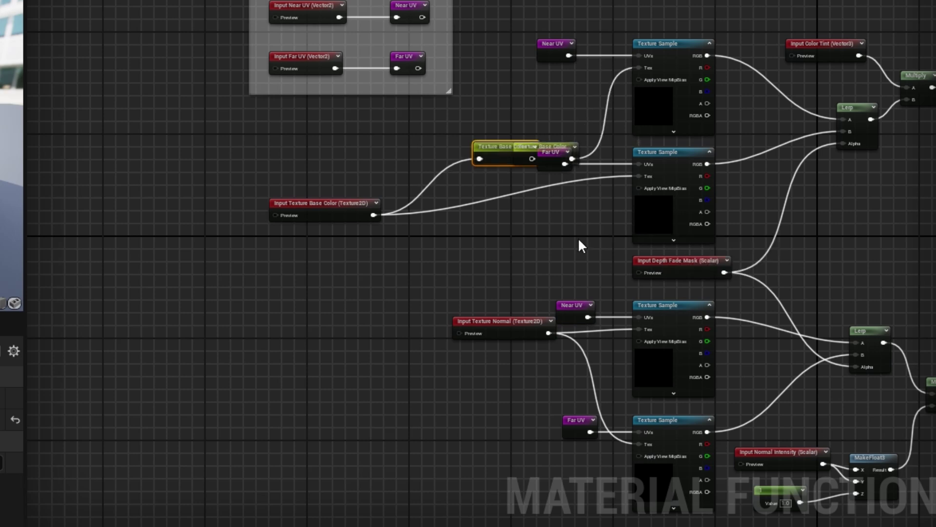
Step: Colour the Texture Base Color reroute magenta and place its declaration beside its input, its usage beside the first Texture Sample
click(0, 420)
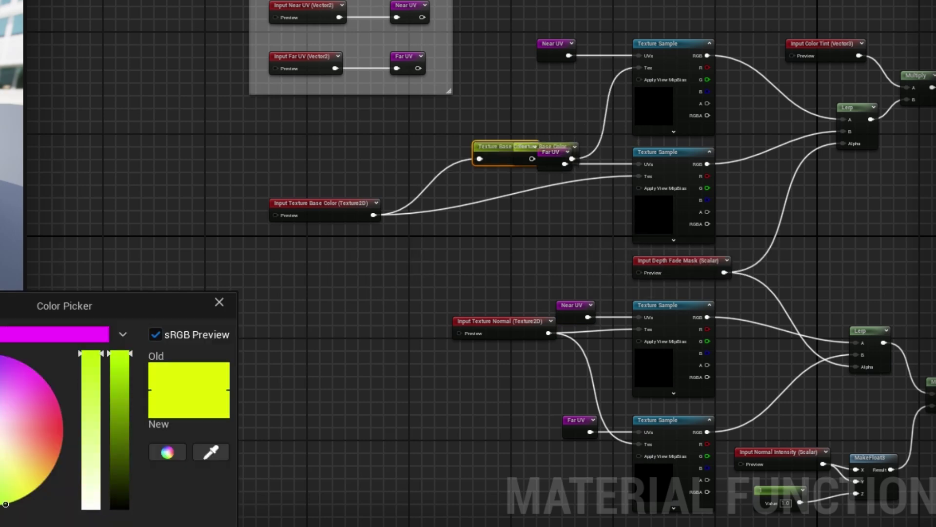
click(59, 336)
drag(490, 146, 427, 203)
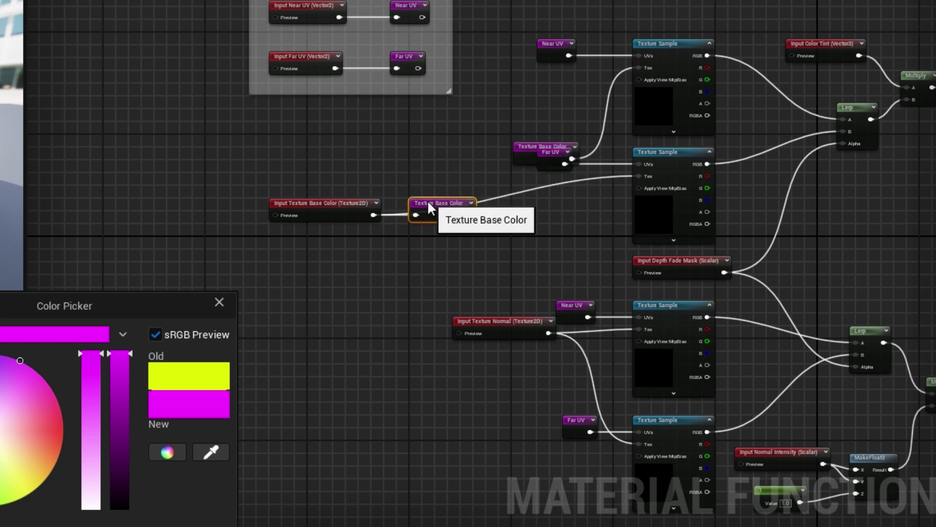
drag(518, 147, 519, 79)
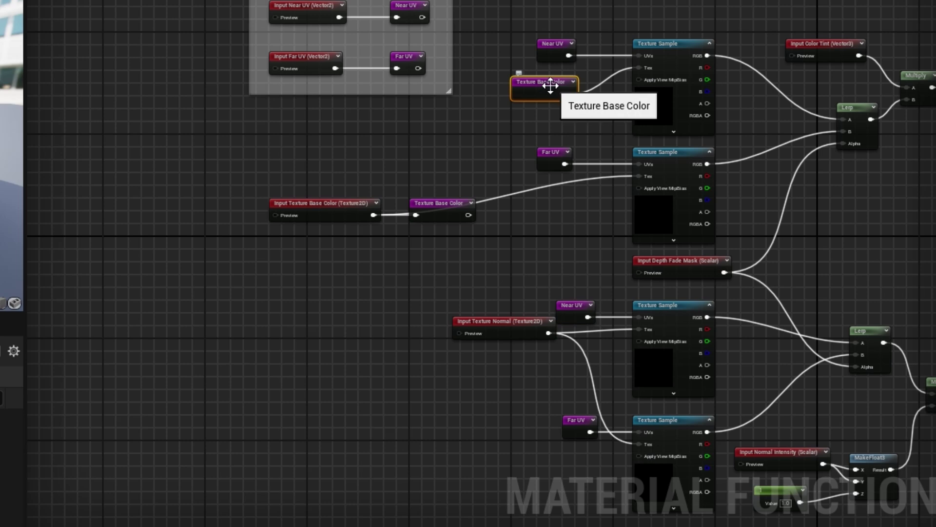
Step: Duplicate the Texture Base Color reroute usage, connect it to the second Texture Sample's Tex input and place it below the Far UV usage
key(ctrl+d)
drag(600, 89, 639, 176)
drag(562, 215, 555, 189)
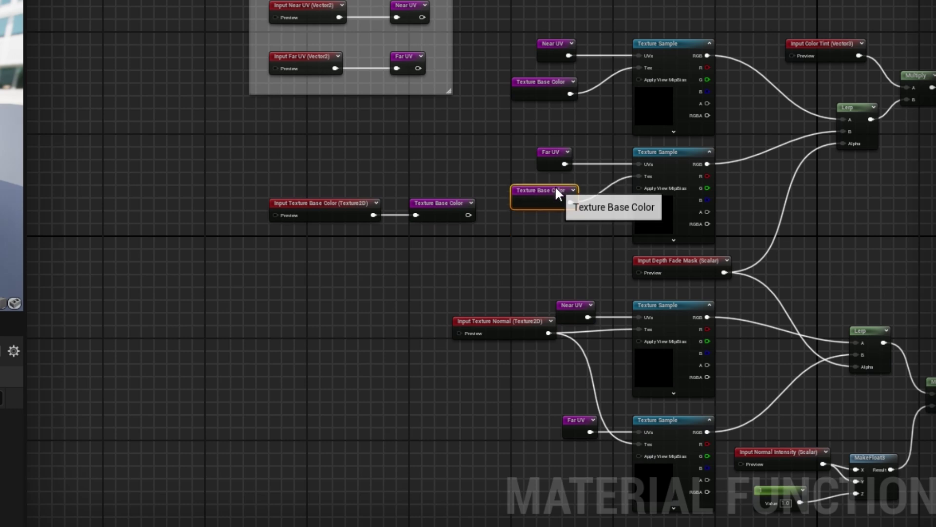
Step: Move Input Texture Normal below Input Texture Base Color and insert a named reroute on its wire to the third Texture Sample
drag(497, 321, 324, 242)
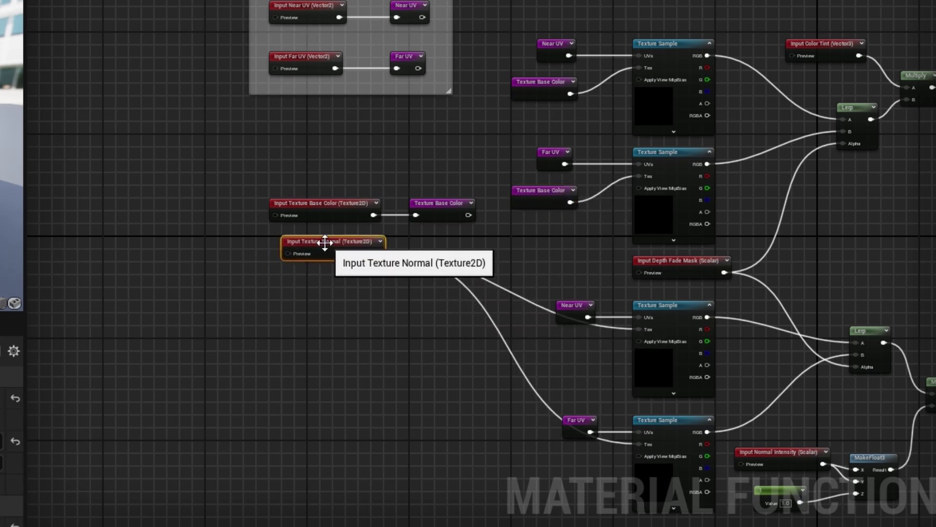
double_click(502, 286)
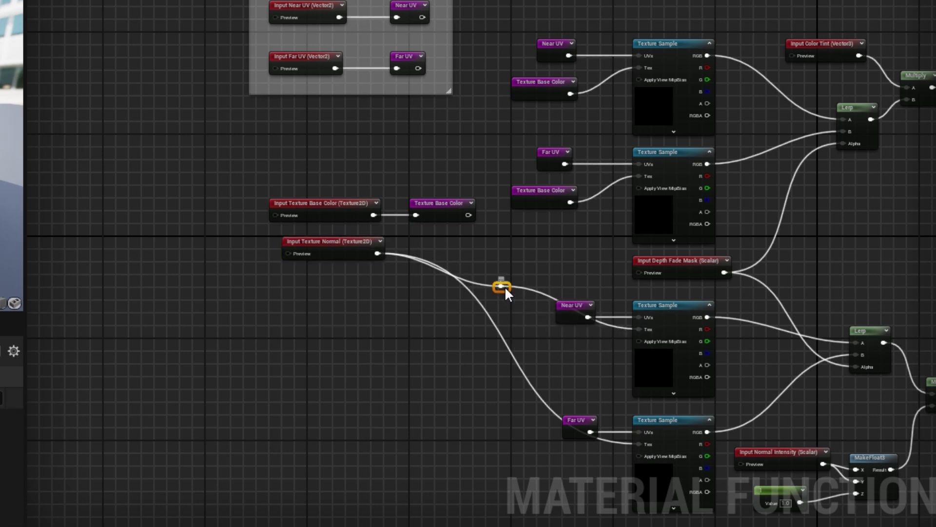
right_click(505, 286)
click(546, 326)
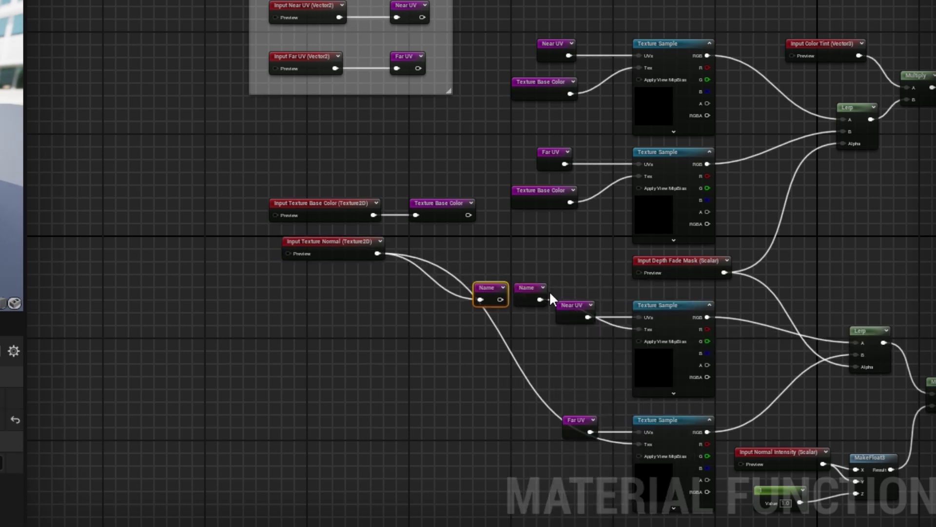
Step: Name the new reroute declaration Texture Normal
double_click(494, 288)
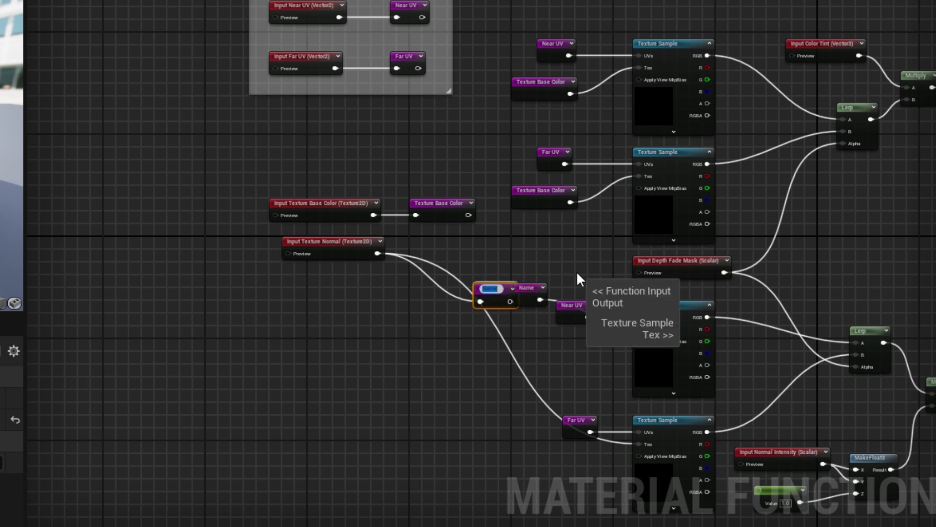
text(Texture Normal)
key(Return)
Step: Place the Texture Normal declaration beside its input and feed both normal Texture Samples' Tex inputs from neighbouring Texture Normal usages, duplicating one
drag(499, 290, 435, 240)
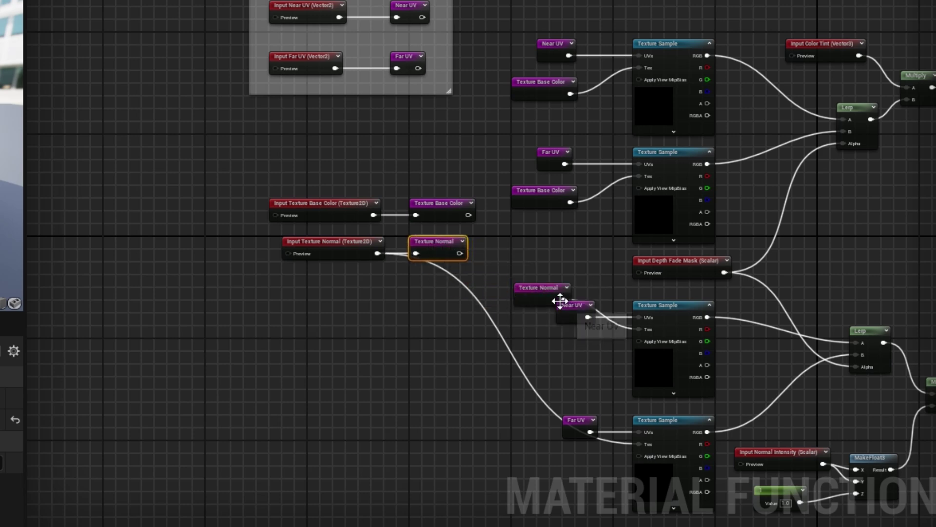
drag(537, 291, 639, 443)
key(ctrl+d)
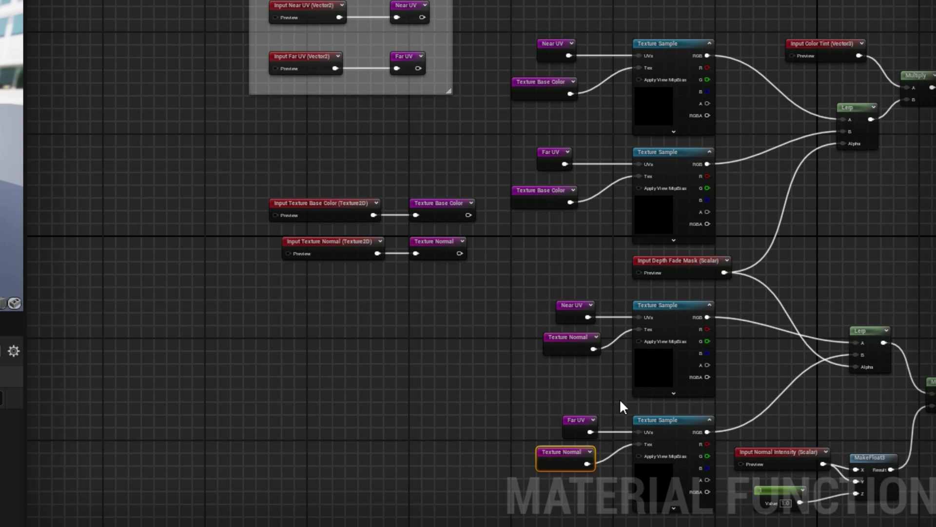
Step: Group the two texture inputs and their reroutes in a comment titled Textures and place it just below the UVs comment
right_drag(601, 385, 620, 400)
drag(269, 177, 511, 309)
key(c)
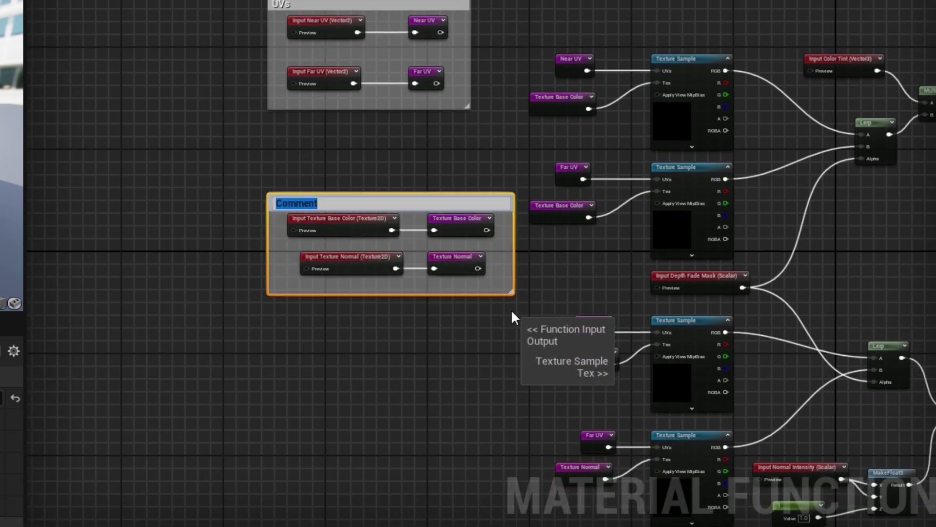
text(Textures)
key(Return)
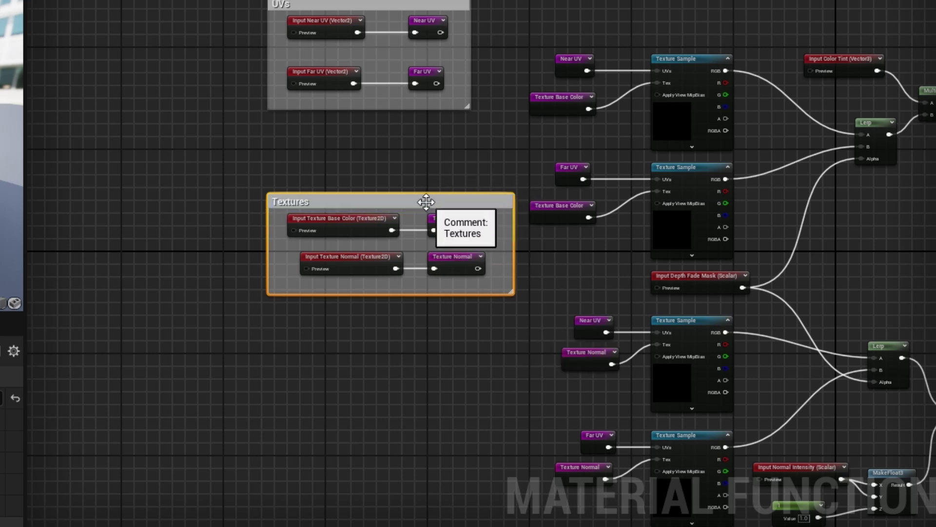
drag(425, 202, 388, 140)
right_drag(458, 281, 212, 103)
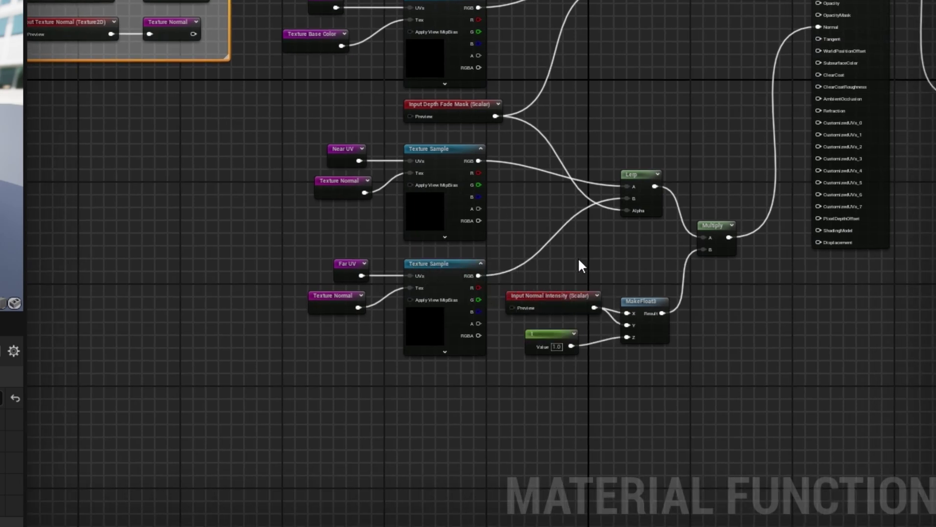
scroll(579, 266, down, 4)
right_drag(620, 240, 521, 290)
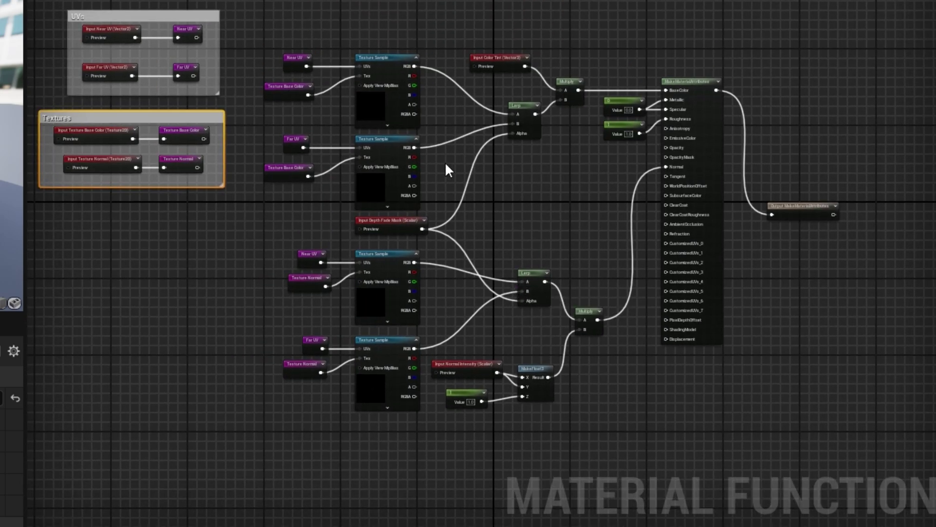
right_drag(541, 176, 629, 138)
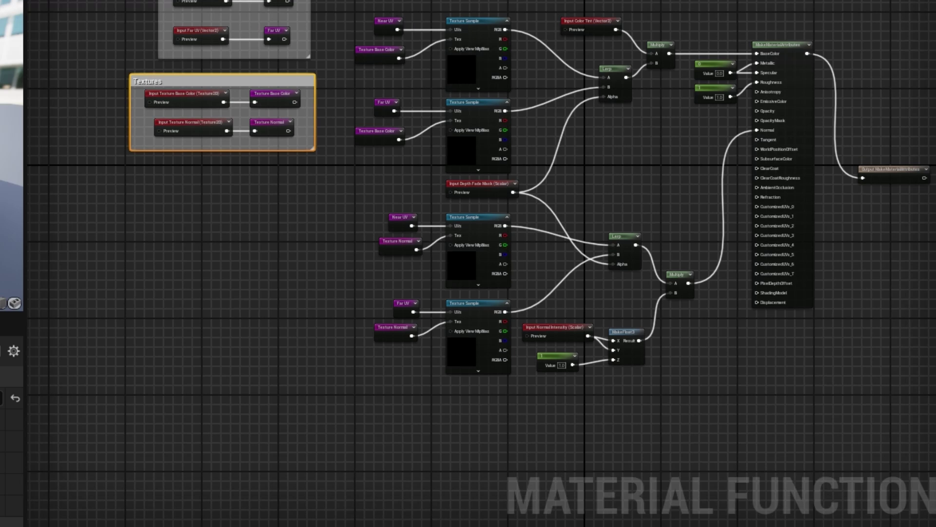
drag(342, 5, 828, 399)
key(c)
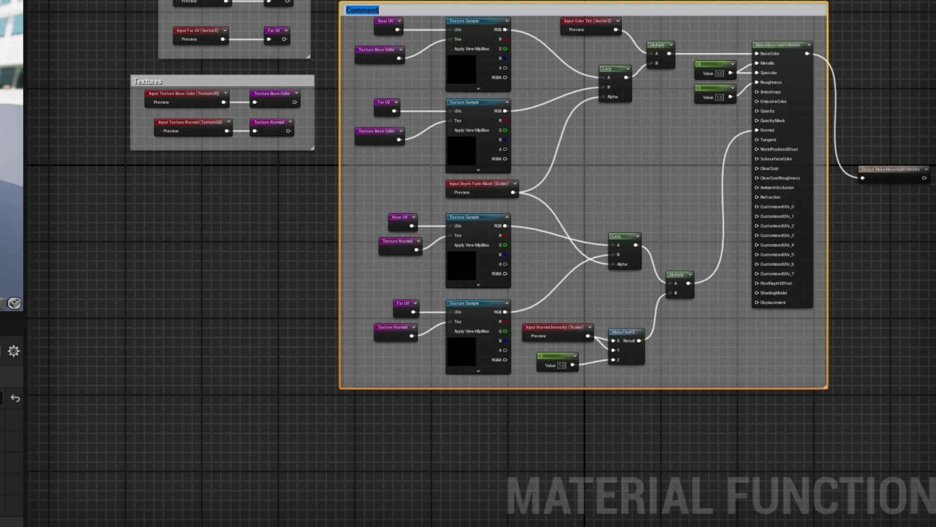
click(685, 0)
click(693, 11)
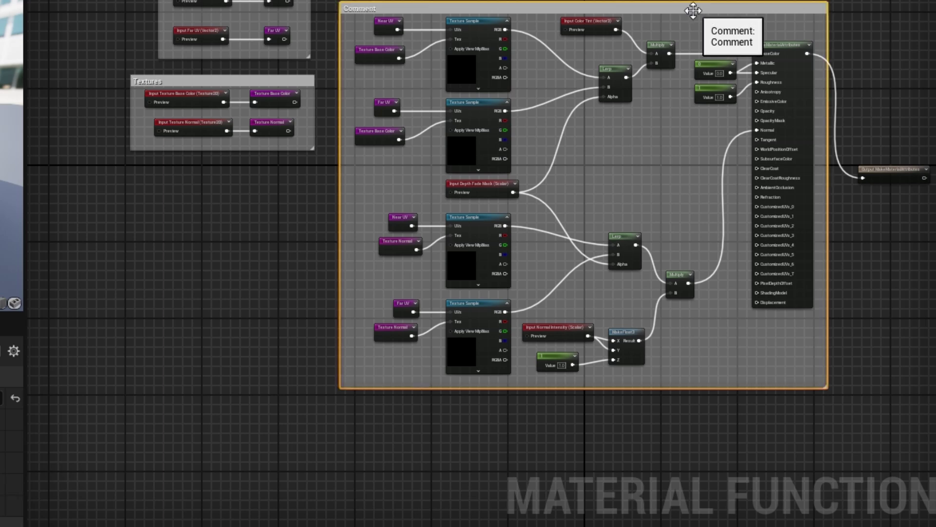
click(693, 10)
key(BackSpace)
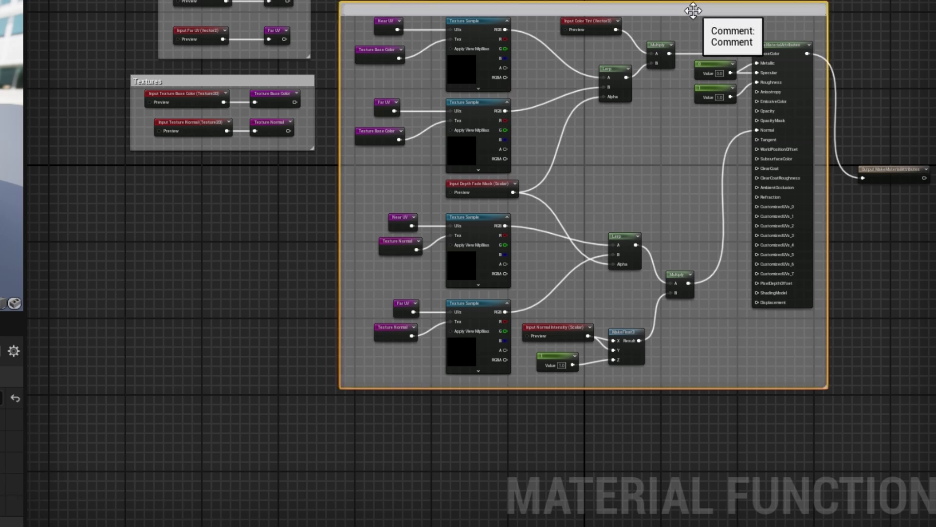
click(688, 0)
click(678, 13)
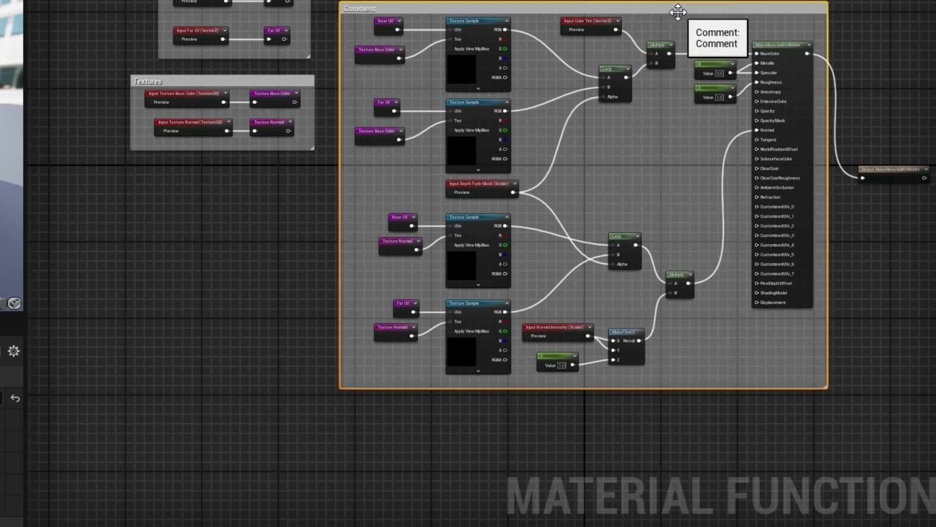
key(Delete)
Step: Group the base colour sampling and tint nodes in a comment titled Base Color Tiling and move it up clear of Input Depth Fade Mask
right_drag(706, 16, 748, 110)
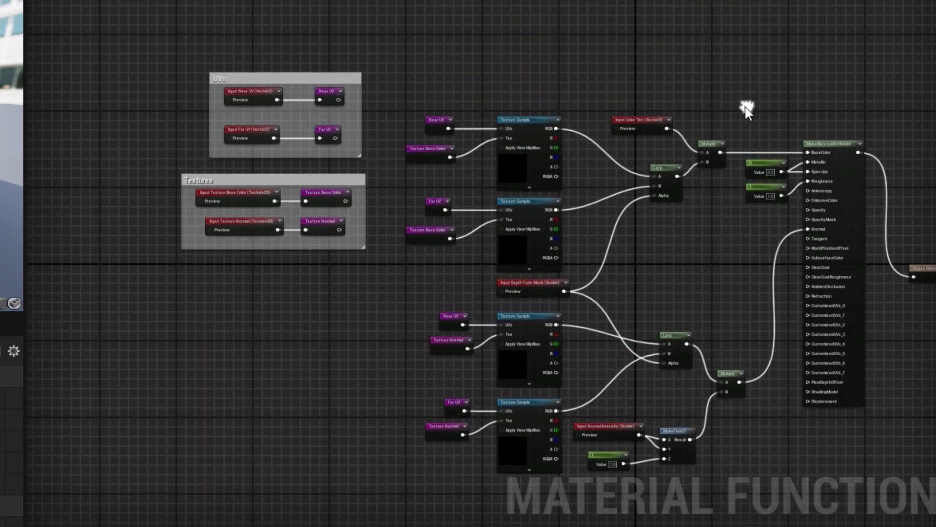
right_drag(672, 80, 688, 3)
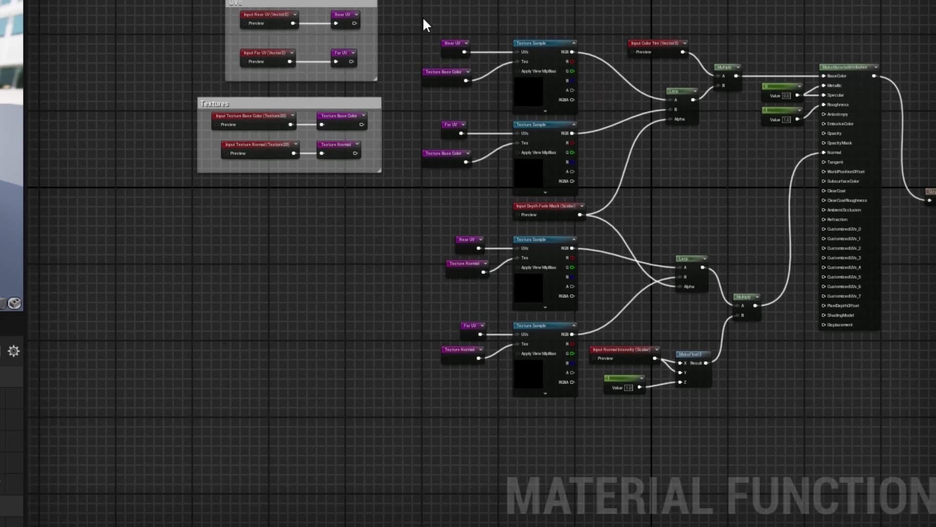
drag(410, 13, 750, 191)
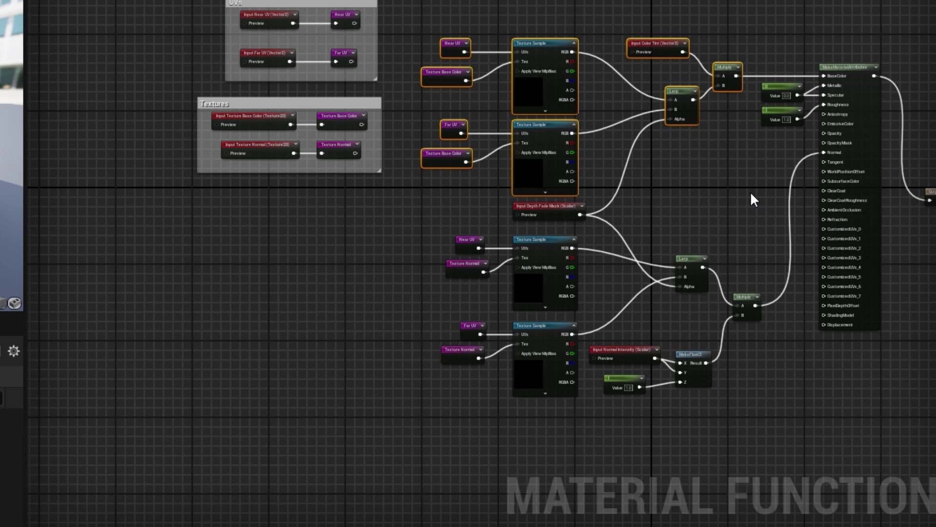
key(c)
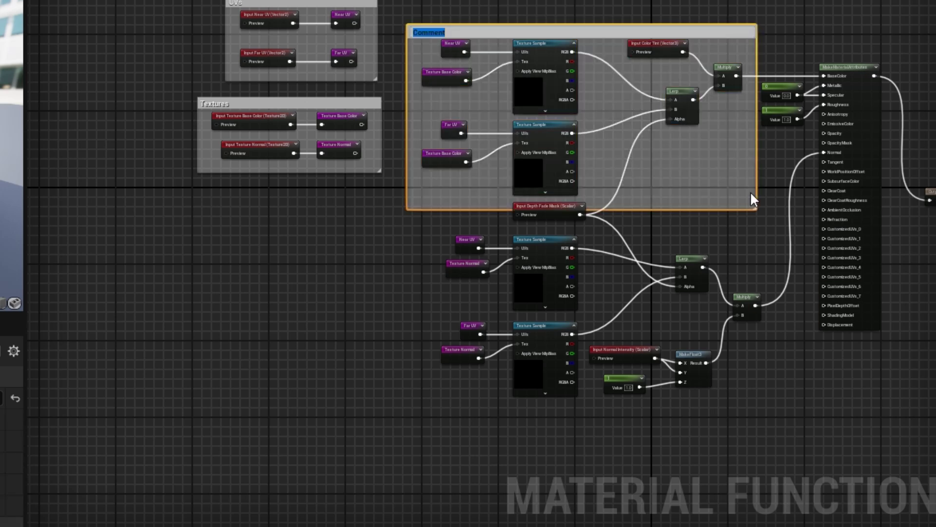
text(Nas)
key(Return)
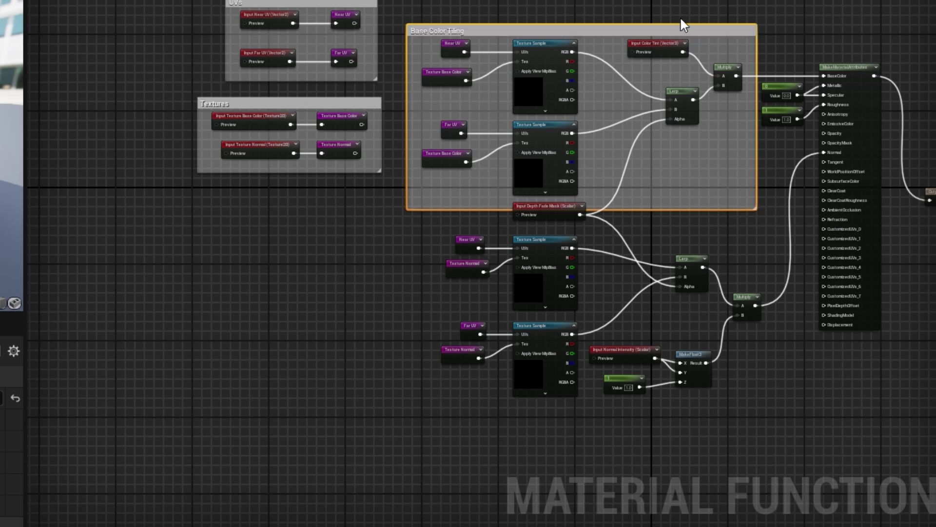
drag(673, 27, 667, 3)
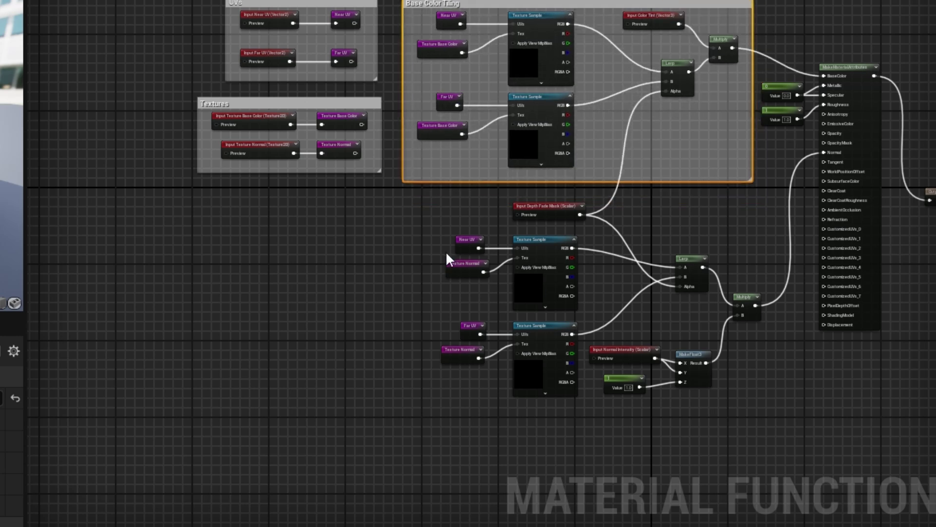
Step: Group the normal sampling and intensity nodes in a comment titled Normal Tiling and align it below Base Color Tiling, clear of Input Depth Fade Mask
drag(415, 235, 763, 416)
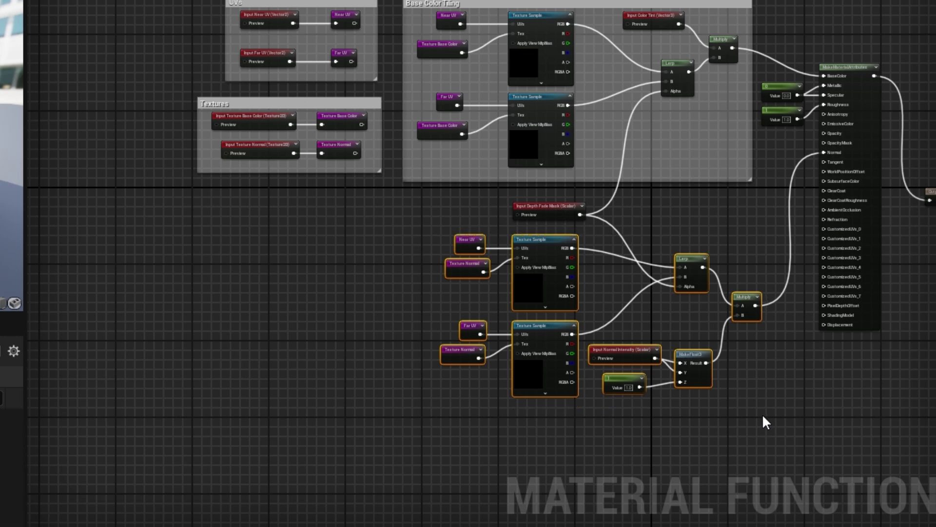
key(c)
text(Normal Tiling)
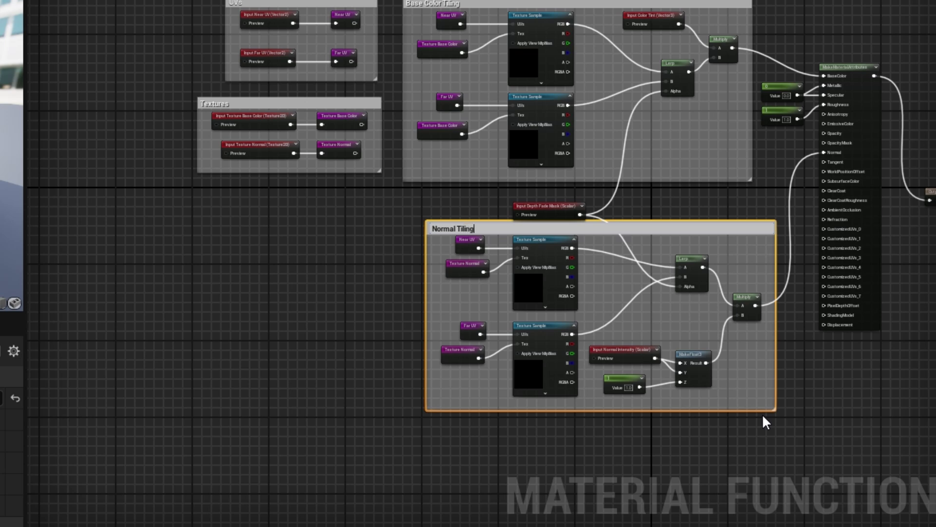
key(Return)
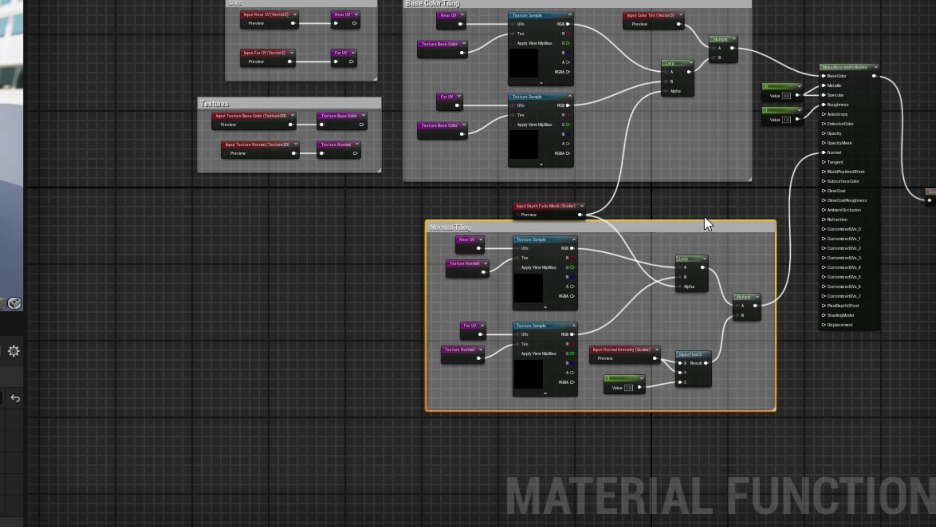
drag(702, 224, 677, 242)
Step: Move the function output node up level with the output of MakeMaterialAttributes
right_drag(696, 217, 637, 251)
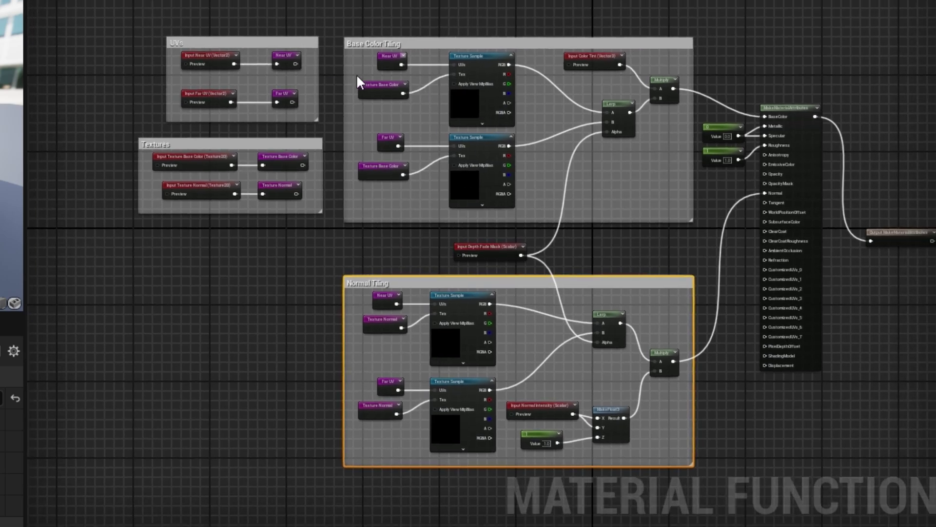
right_drag(697, 265, 497, 251)
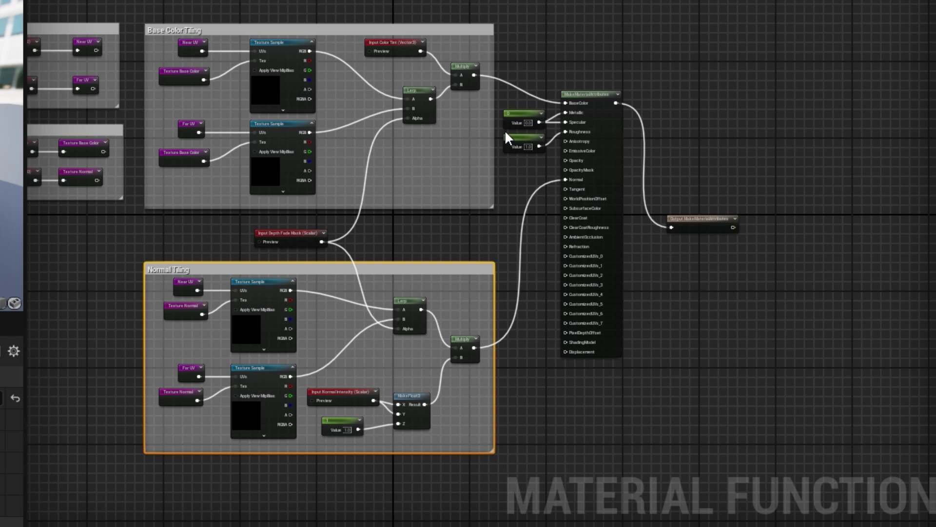
right_drag(590, 92, 522, 149)
drag(614, 275, 619, 151)
scroll(619, 151, up, 3)
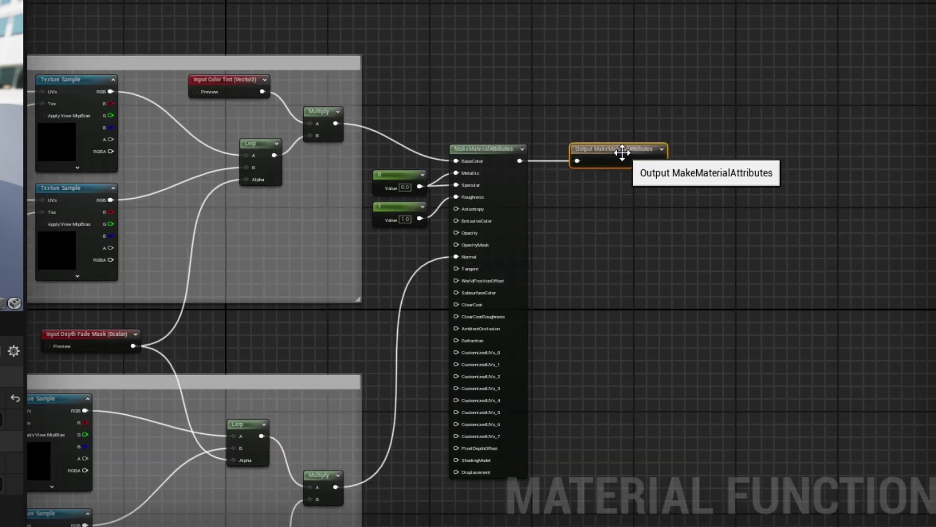
Step: Rename the function output to Landscape Layer Material
right_drag(606, 147, 710, 148)
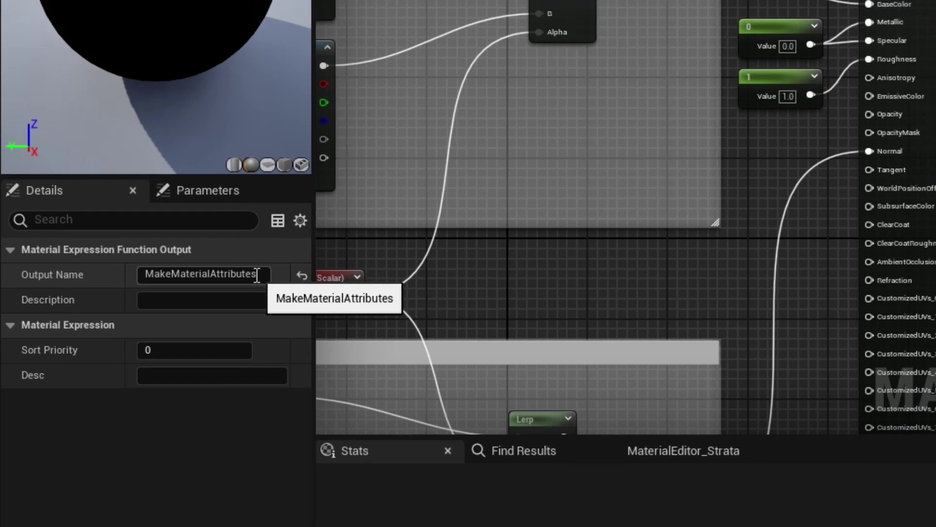
click(264, 274)
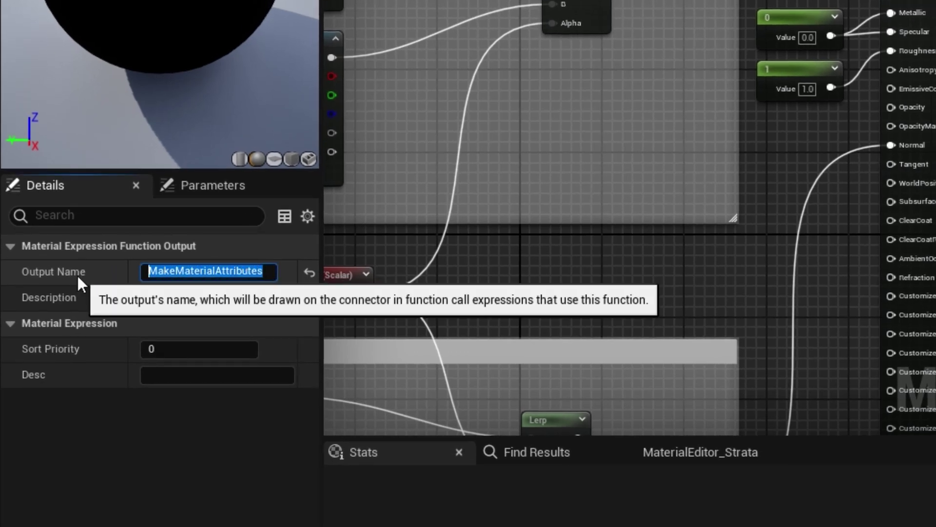
text(dsca)
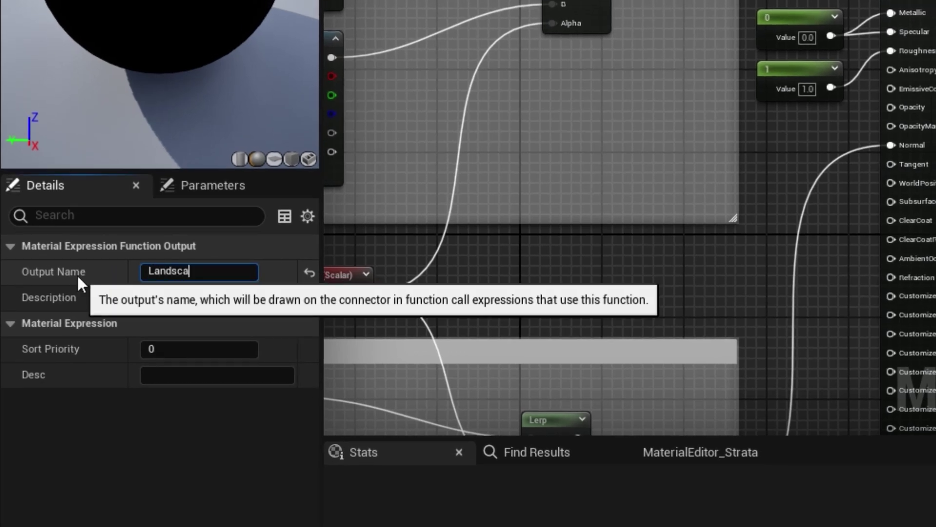
text(pe Layer Material)
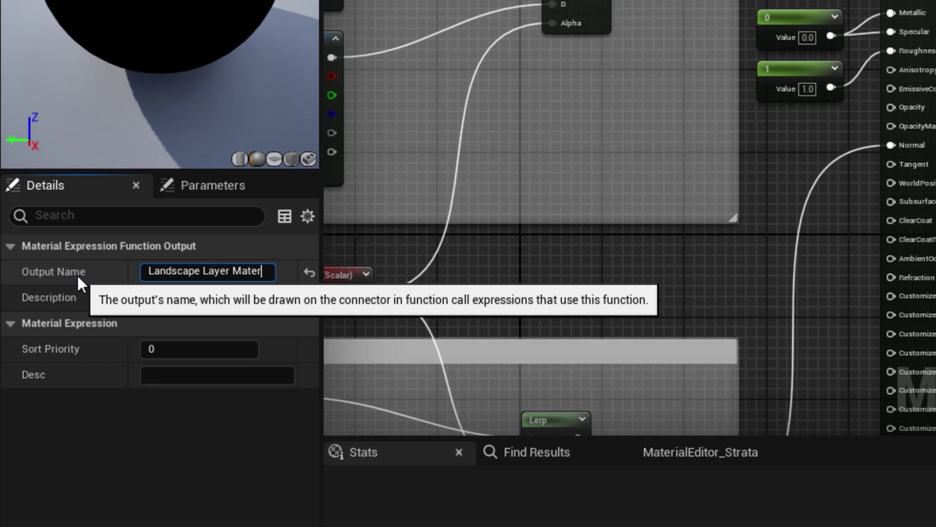
key(Return)
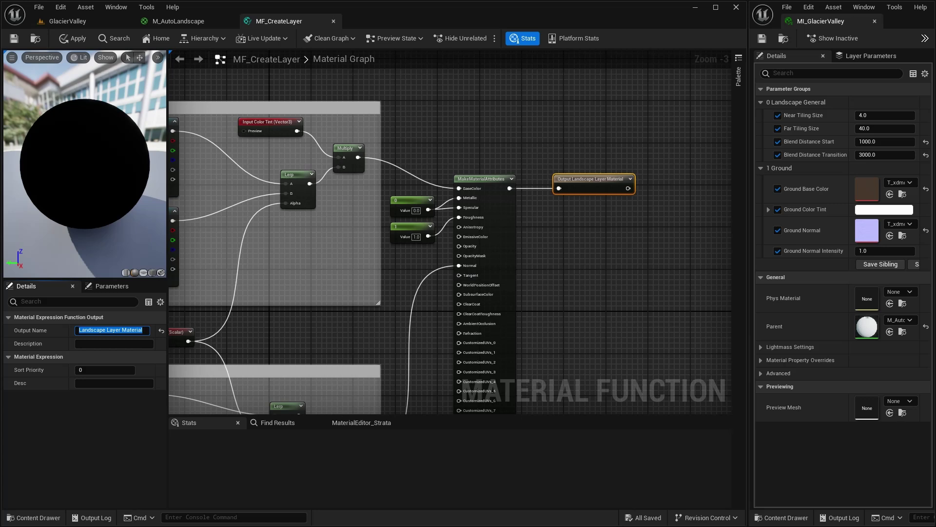
Step: Save MF_CreateLayer and return to the M_AutoLandscape material graph
click(14, 38)
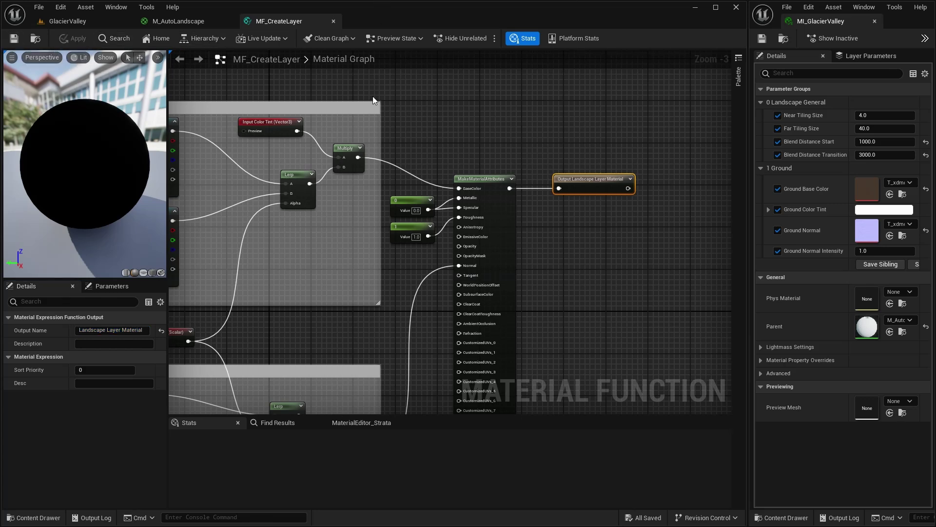
right_drag(396, 121, 606, 100)
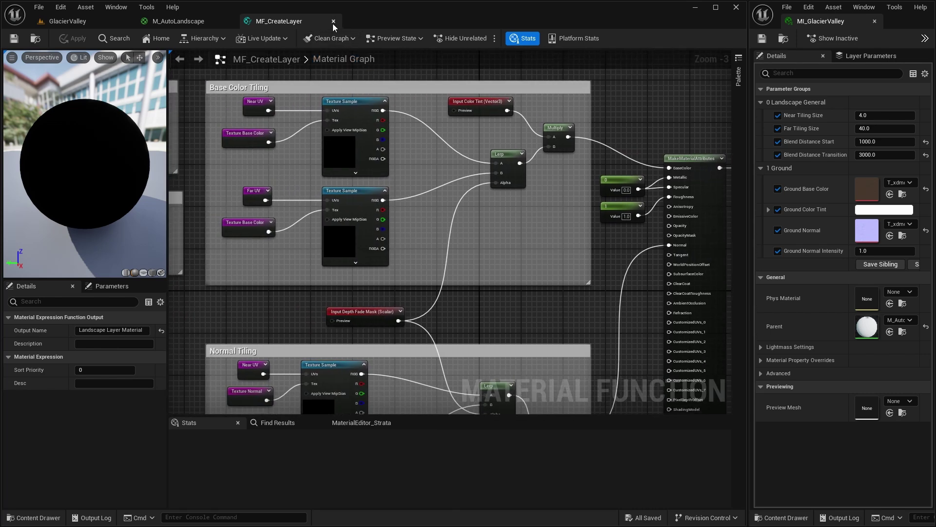
click(161, 21)
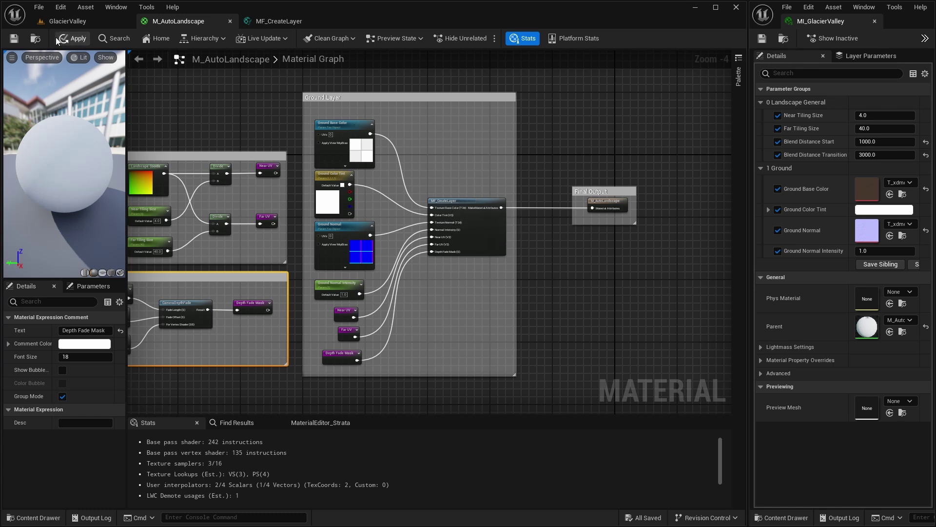
Step: Duplicate the Ground Layer comment with all its nodes and place the copy directly below the original
click(68, 21)
right_drag(360, 245, 355, 273)
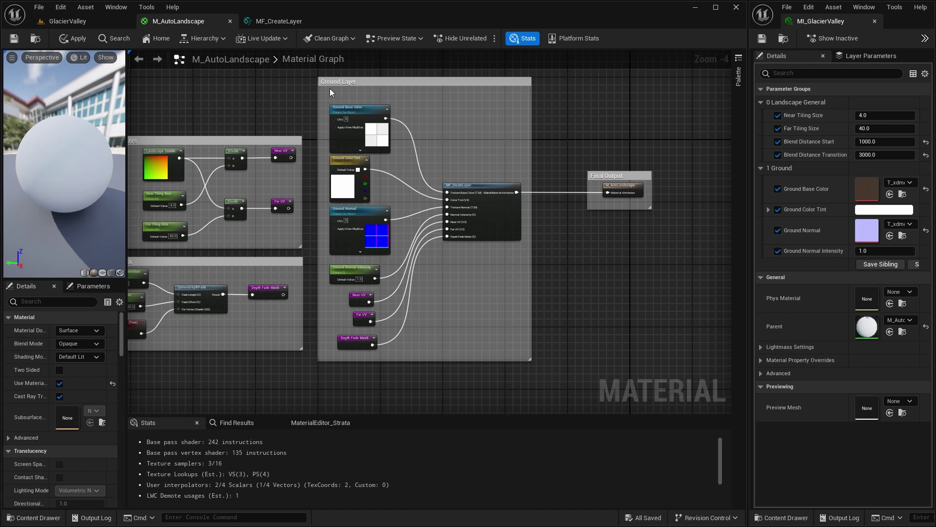
drag(310, 74, 542, 369)
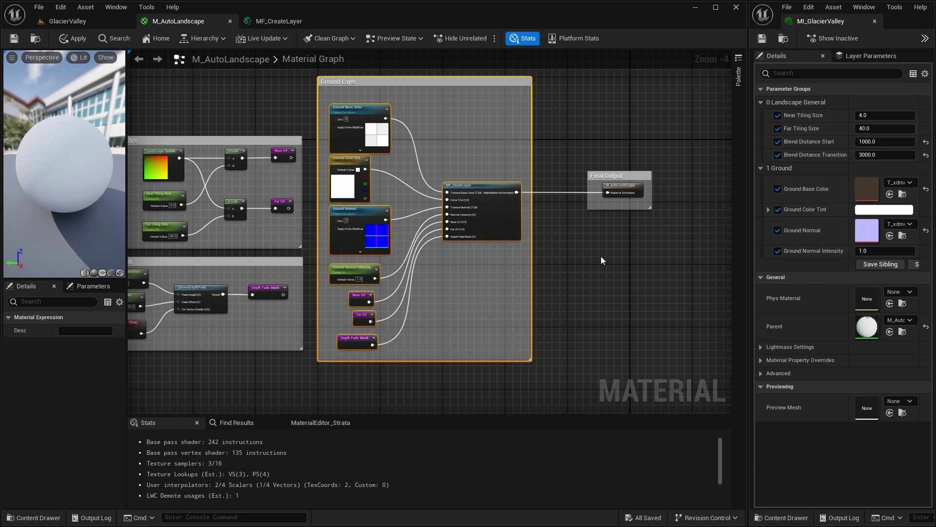
key(ctrl+v)
drag(654, 122, 399, 357)
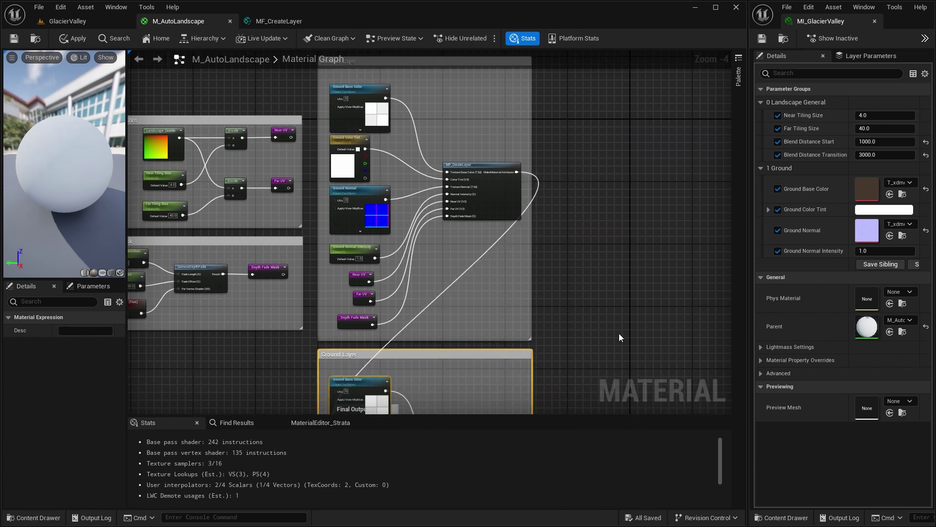
Step: Move the M_AutoLandscape output node beside the original layer's MF_CreateLayer node and the Final Output comment clear of the copied layer
right_drag(619, 333, 625, 88)
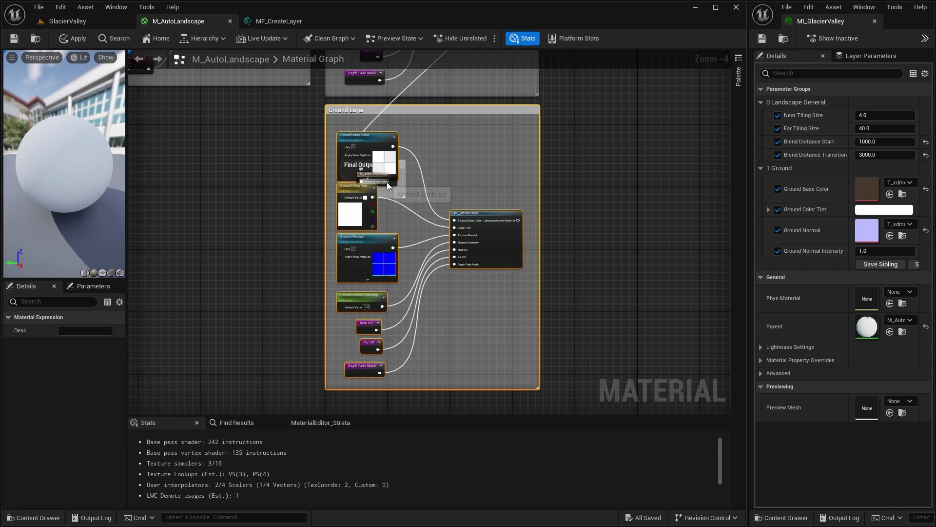
drag(390, 182, 644, 125)
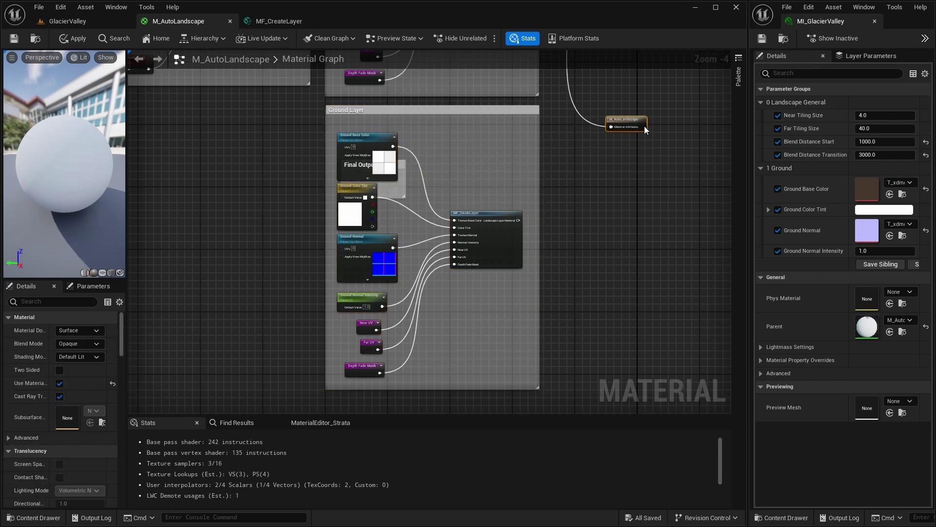
right_drag(616, 139, 570, 331)
drag(593, 299, 539, 119)
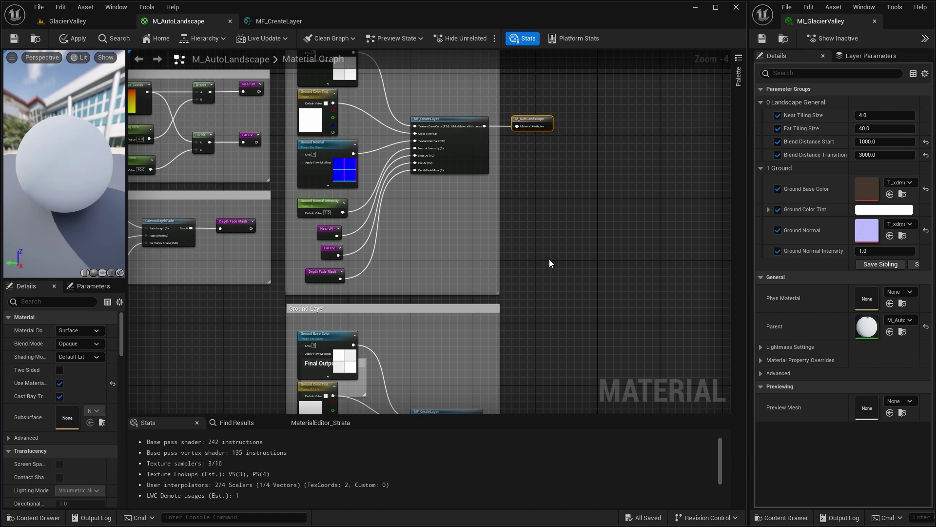
right_drag(455, 268, 467, 77)
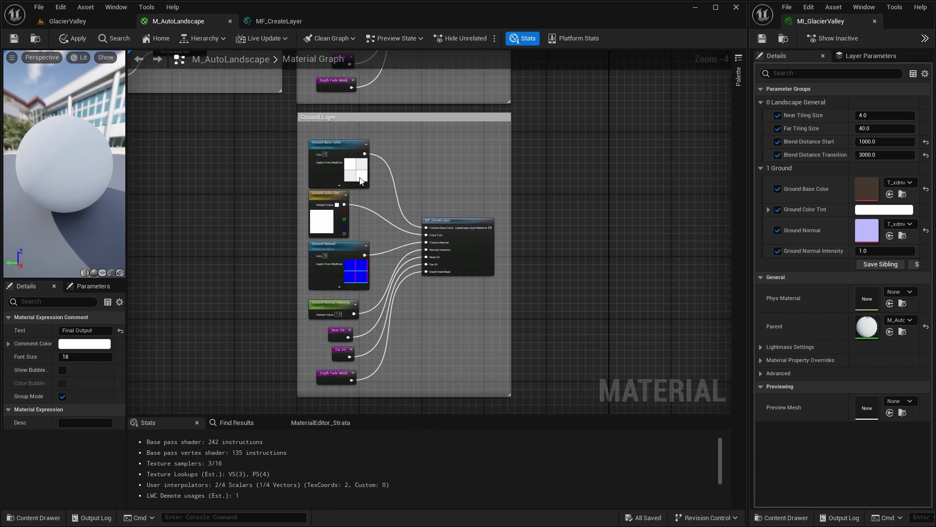
Step: Rename the copied Ground Layer comment to MidLow Layer
right_drag(438, 195, 454, 198)
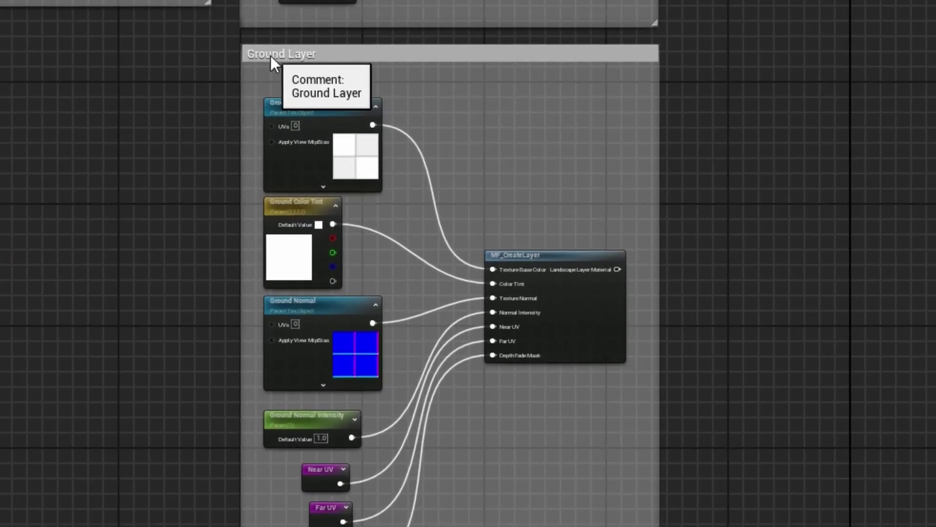
click(329, 120)
double_click(271, 55)
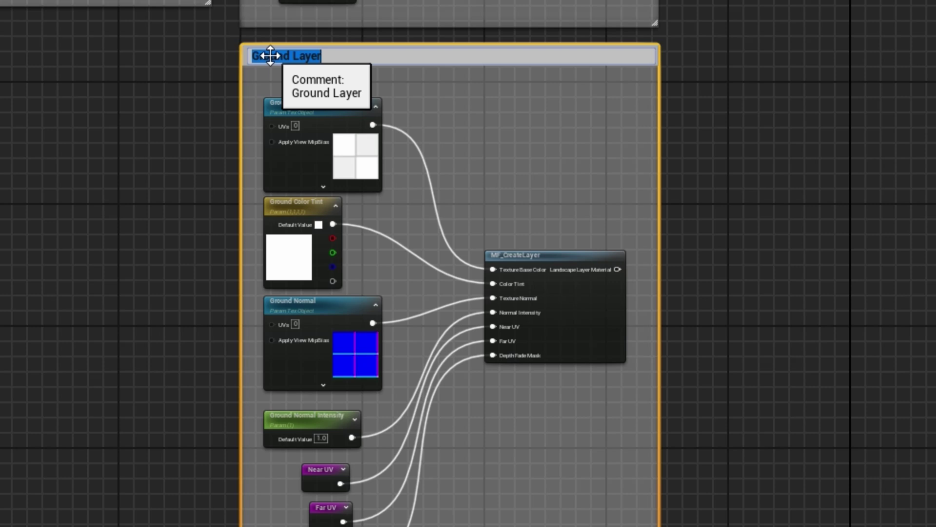
double_click(270, 55)
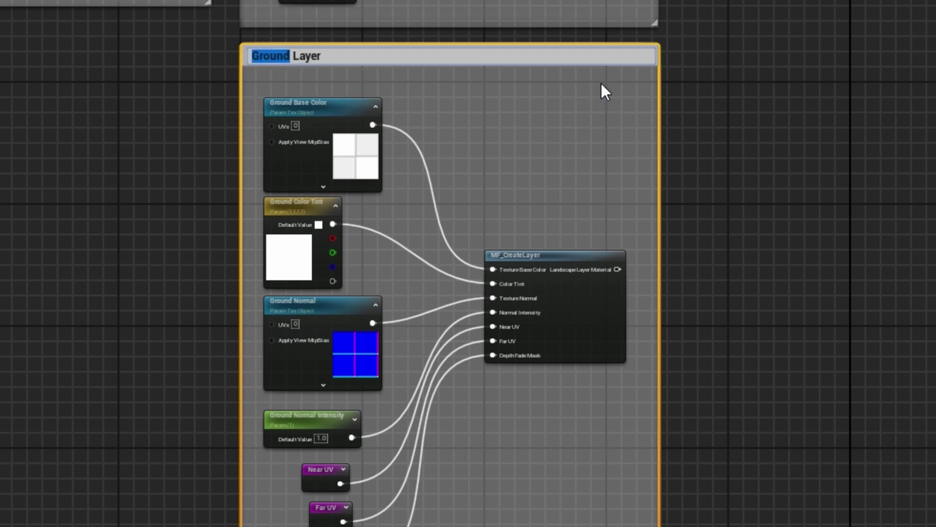
text(MidLow)
key(Return)
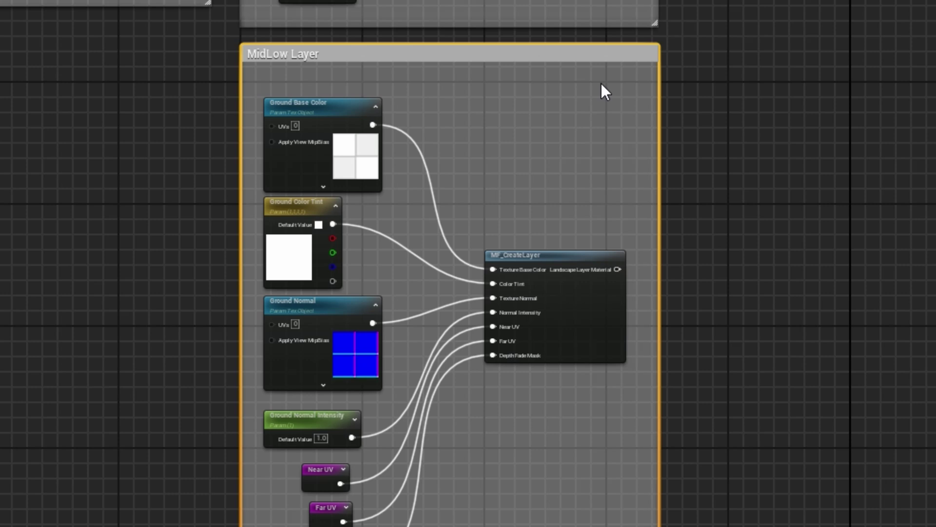
Step: Rename the copied layer's base color and color tint parameters to MidLow Base Color and MidLow Color Tint
click(330, 103)
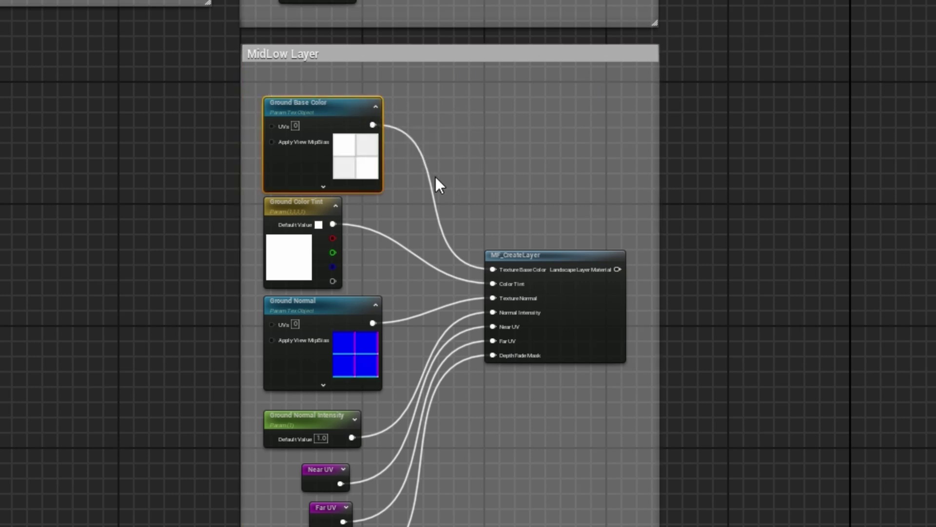
key(F2)
double_click(285, 104)
text(MidLow)
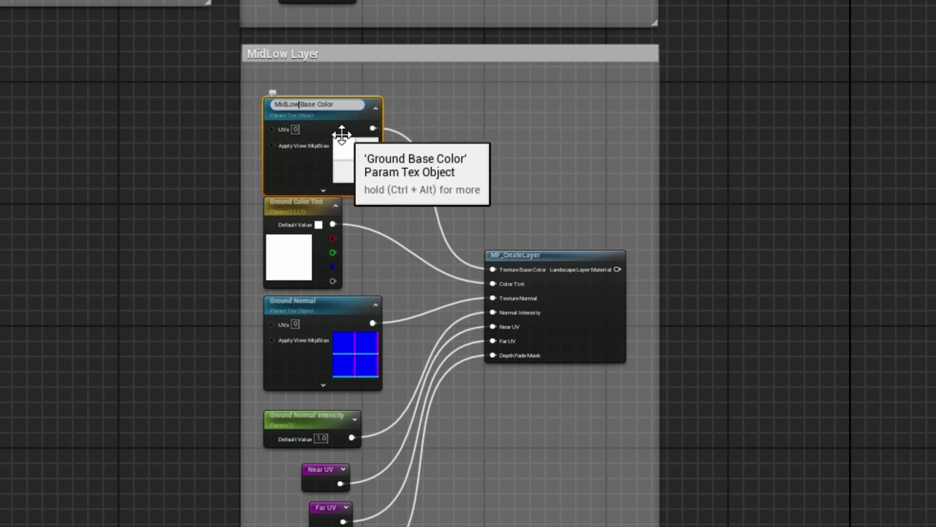
click(306, 203)
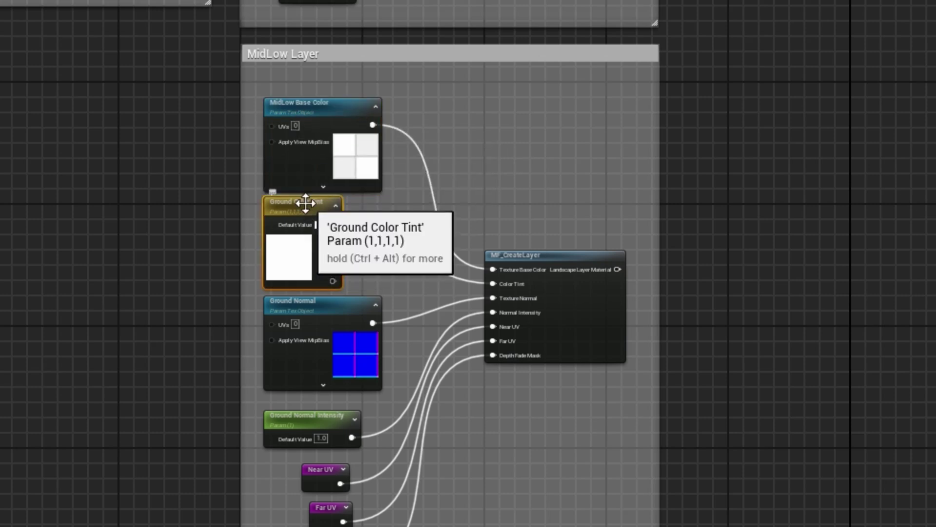
key(F2)
double_click(286, 204)
text(MidLow)
key(Return)
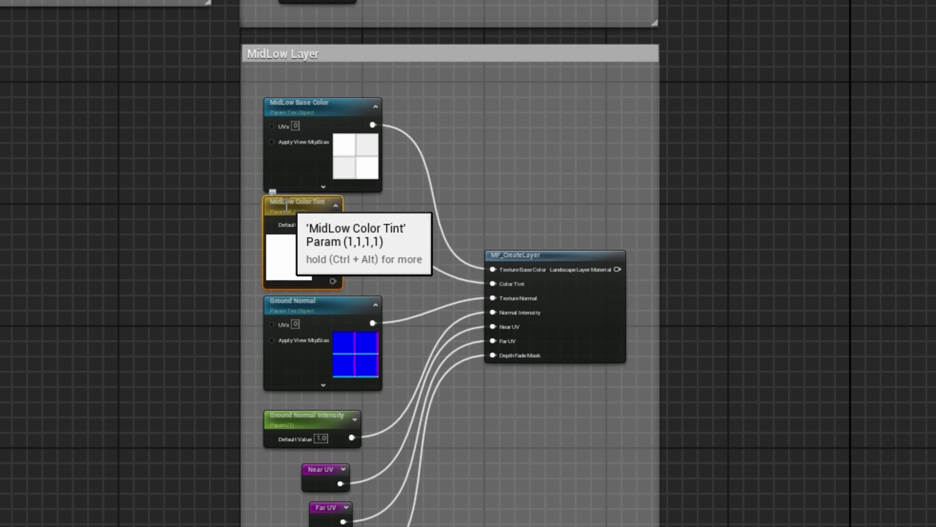
Step: Rename the copied layer's normal texture parameter to MidLow Normal
click(315, 306)
key(F2)
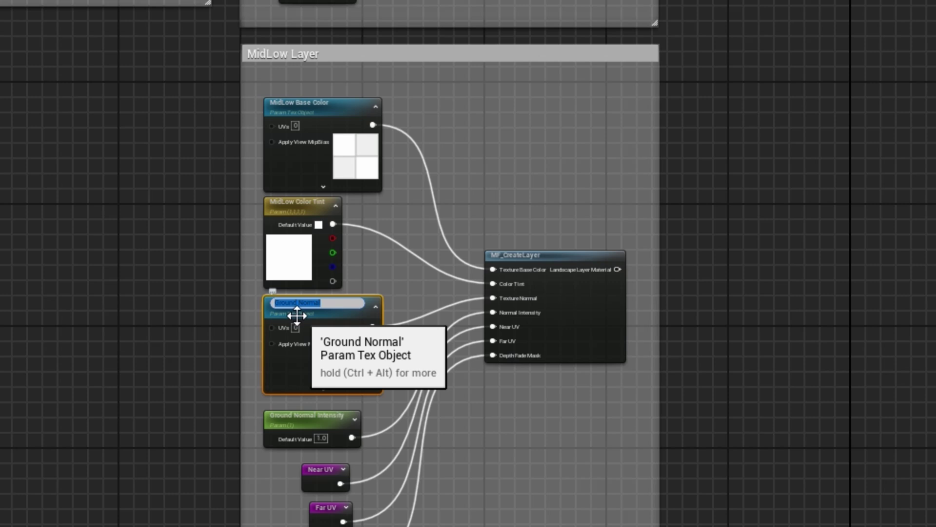
double_click(286, 307)
click(286, 302)
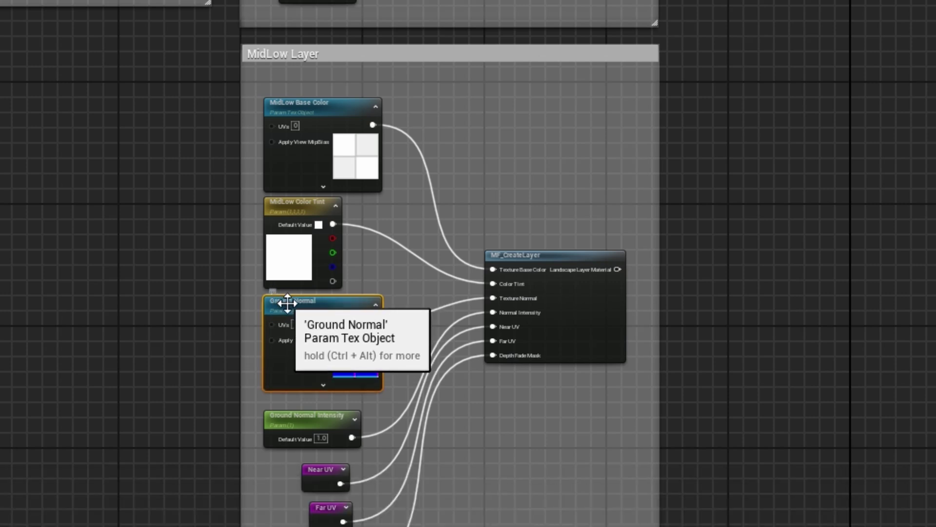
key(F2)
click(290, 304)
double_click(290, 304)
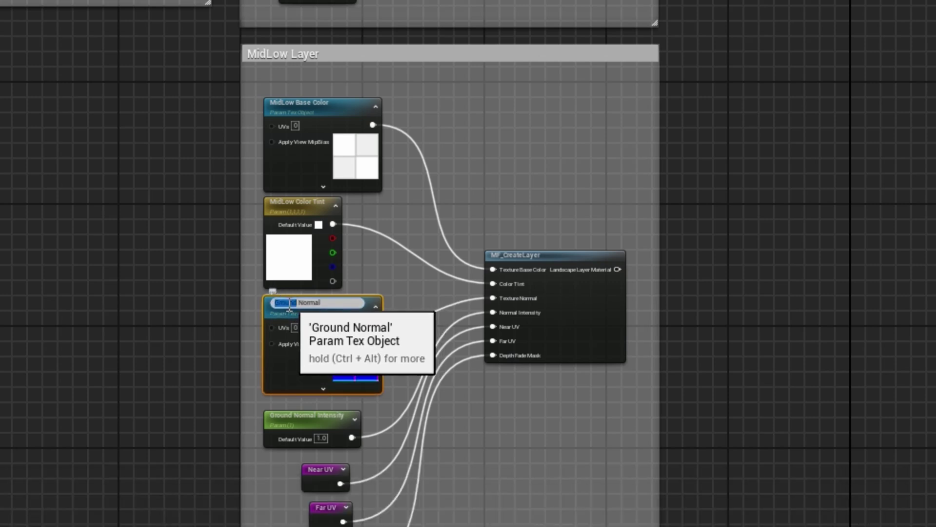
text(MidLow)
key(Return)
Step: Rename the copied layer's normal intensity parameter to MidLow Normal Intensity
click(309, 420)
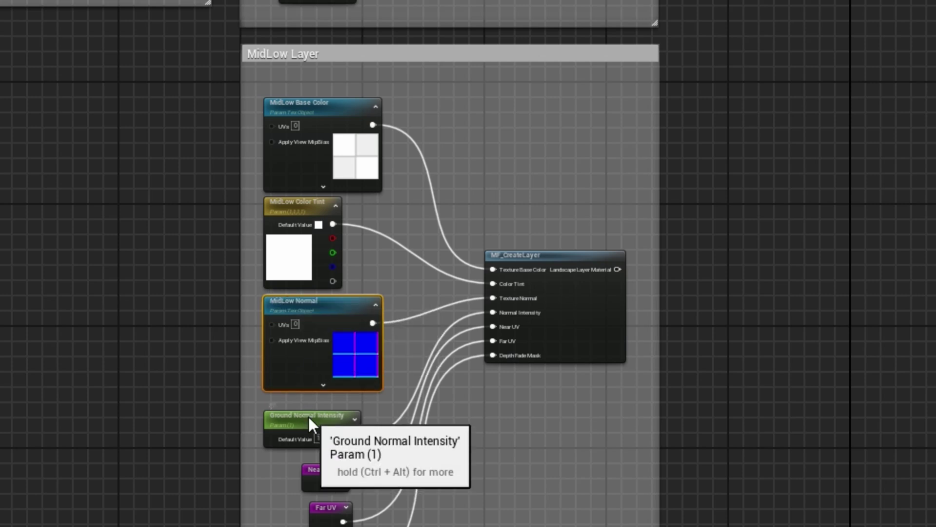
key(F2)
double_click(285, 417)
text(MidLow)
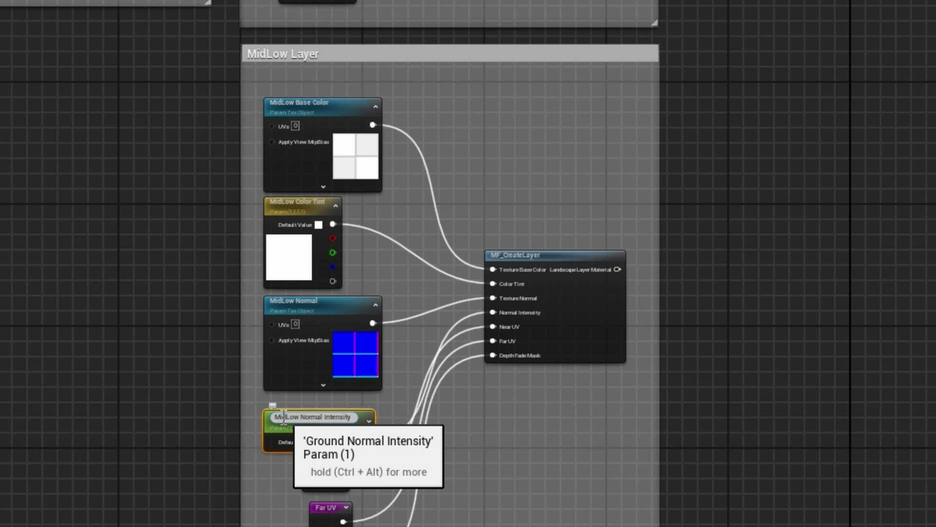
key(Return)
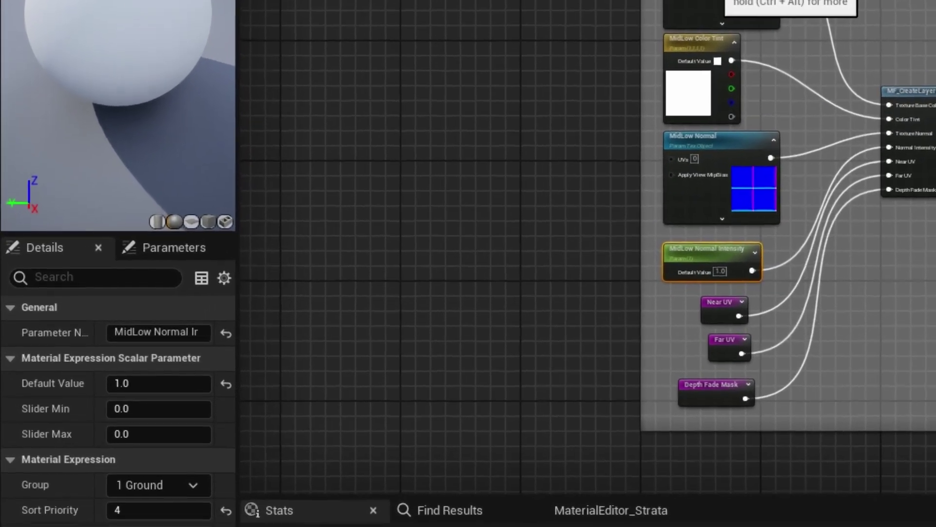
Step: Put the MidLow Base Color parameter into a new parameter group named 2 MidLow
click(369, 127)
click(160, 389)
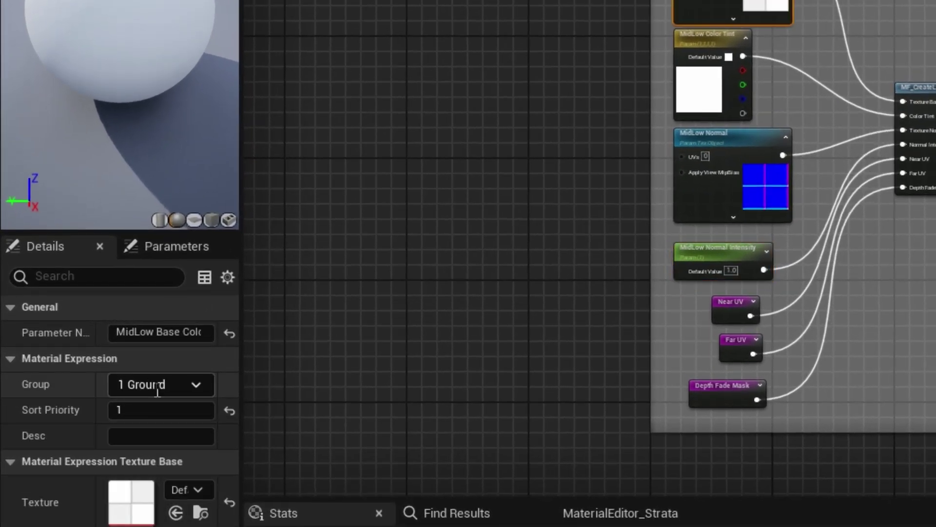
key(ctrl+a)
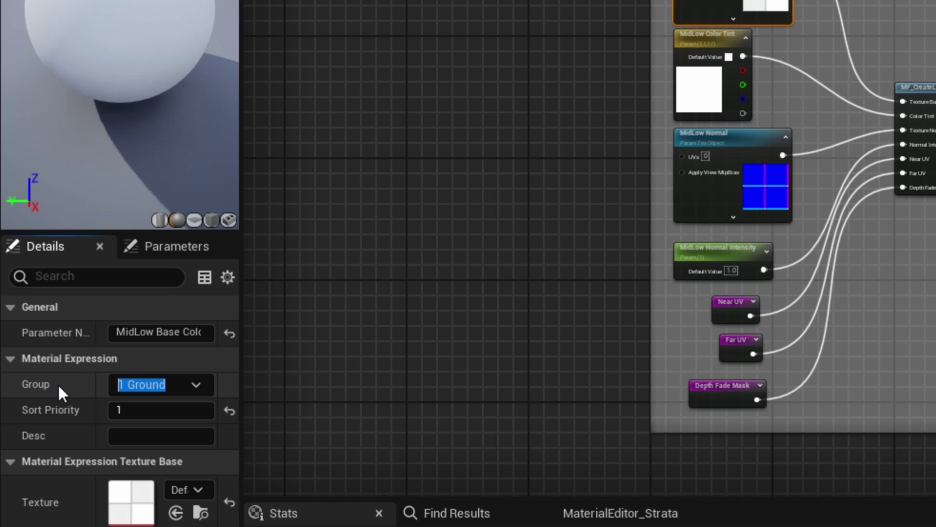
text(2 MidLow)
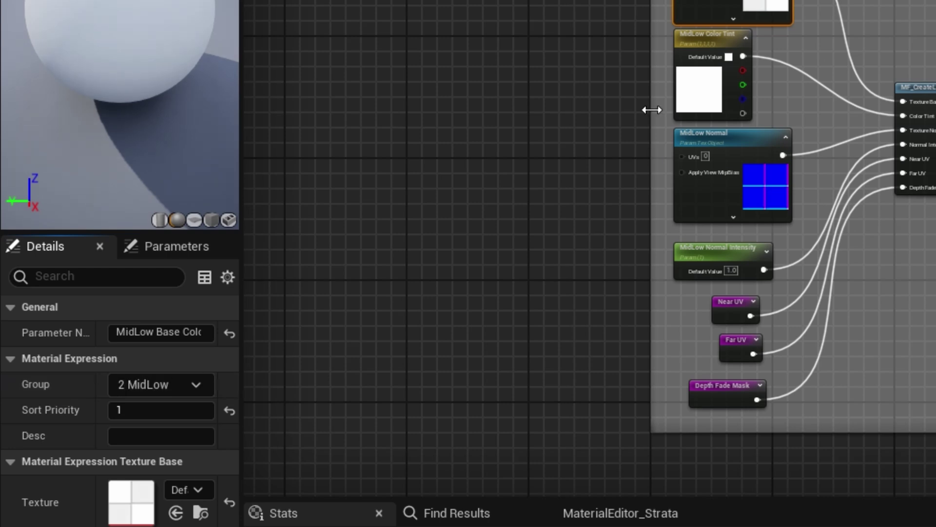
Step: Assign the MidLow Color Tint, MidLow Normal and MidLow Normal Intensity parameters to the existing 2 MidLow group
click(710, 45)
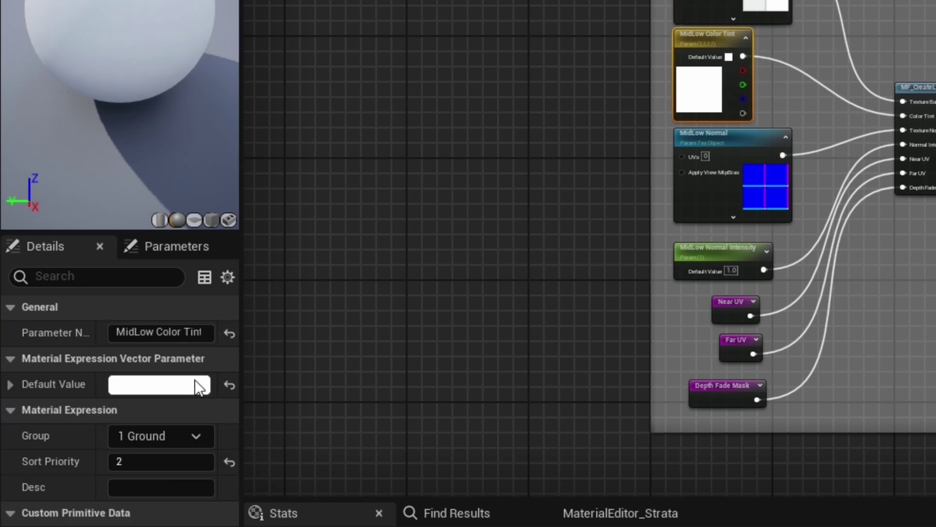
click(192, 435)
click(153, 483)
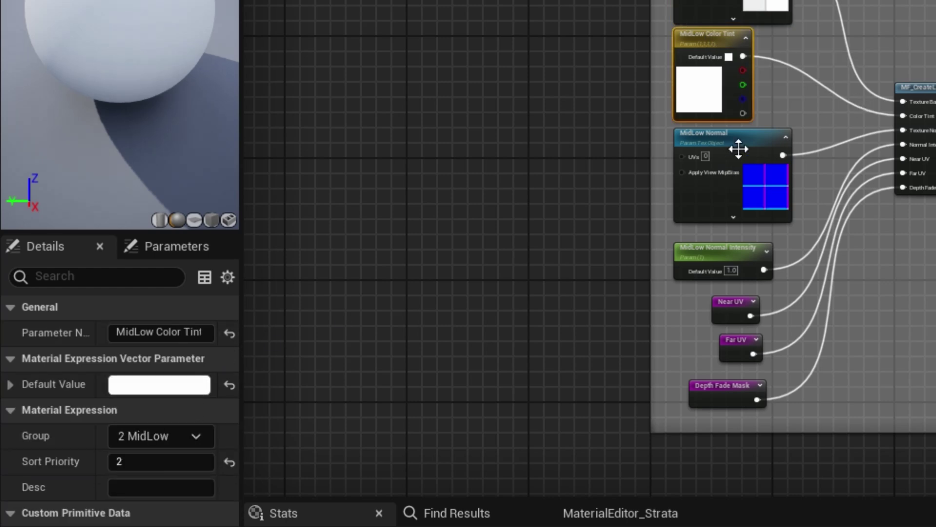
click(738, 144)
click(198, 385)
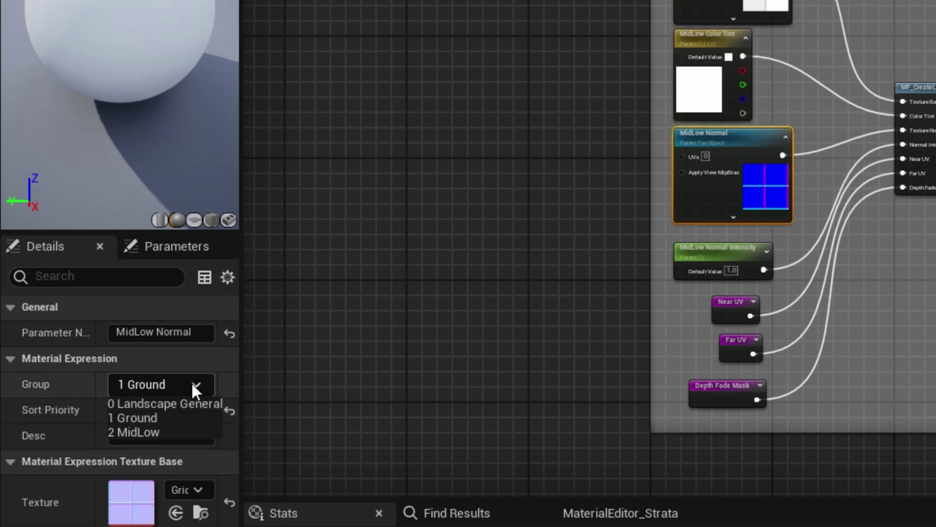
click(192, 434)
click(706, 255)
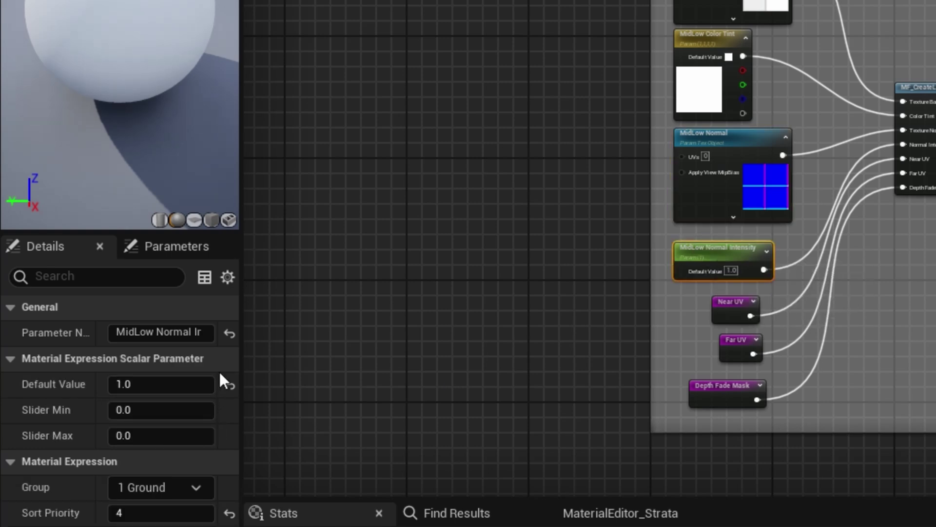
Step: Assign the MidLow Normal Intensity parameter to the 2 MidLow group
click(192, 488)
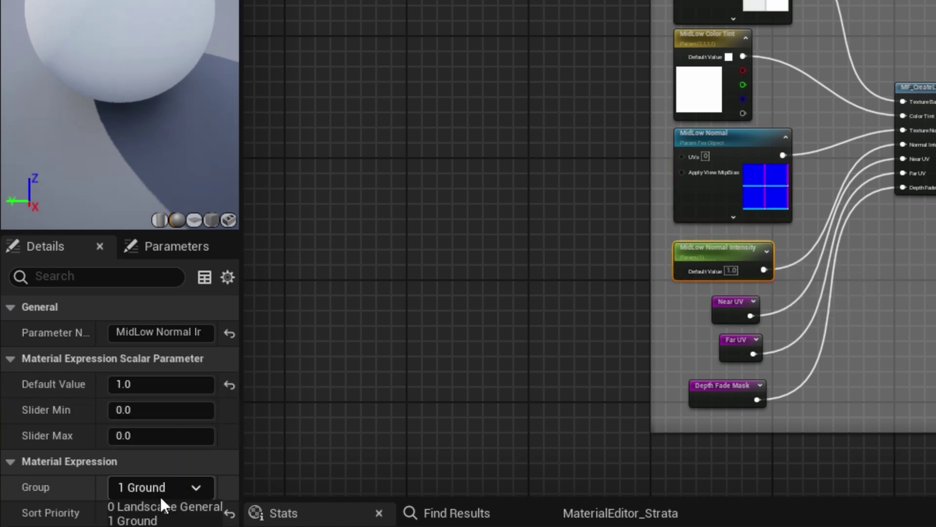
click(146, 526)
scroll(810, 172, down, 3)
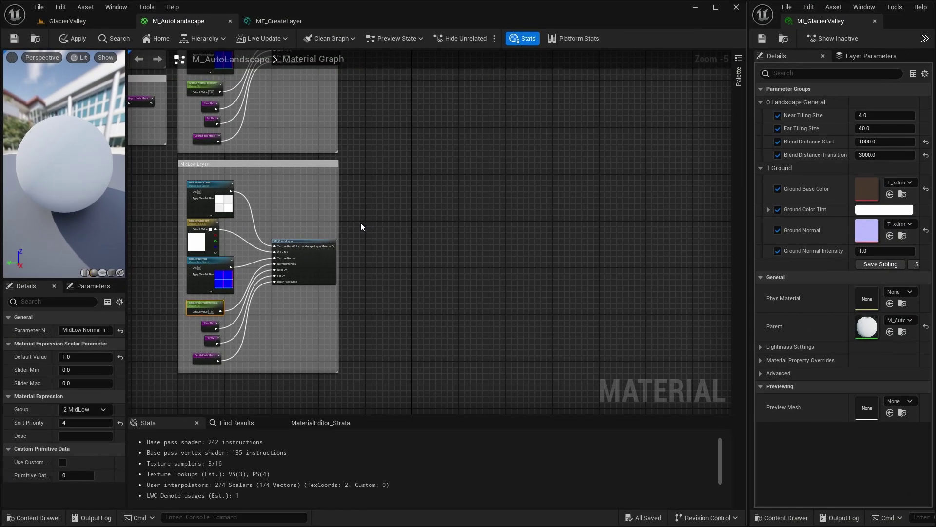
Step: Reposition the Final Output block, connect the MidLow layer's Landscape Layer Material output to its Material Attributes, and save the material
right_drag(361, 223, 401, 282)
drag(400, 85, 481, 222)
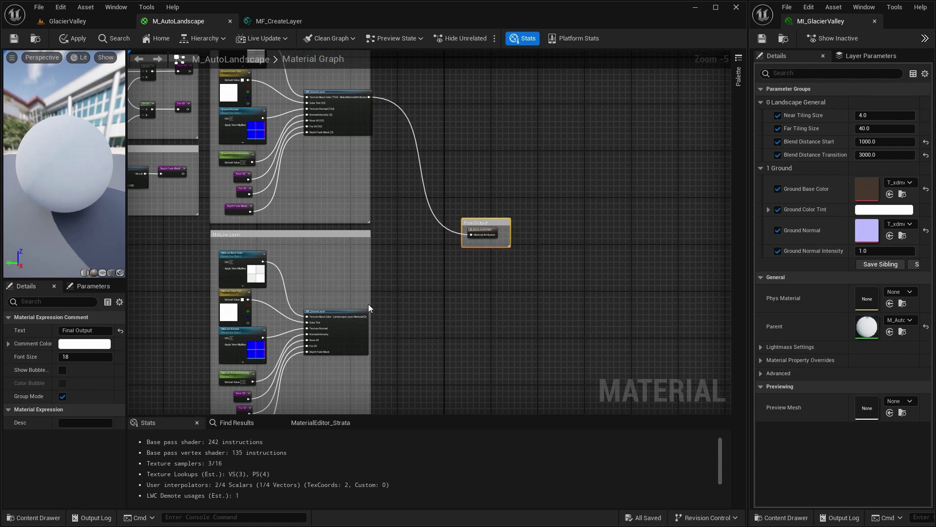
drag(368, 316, 473, 237)
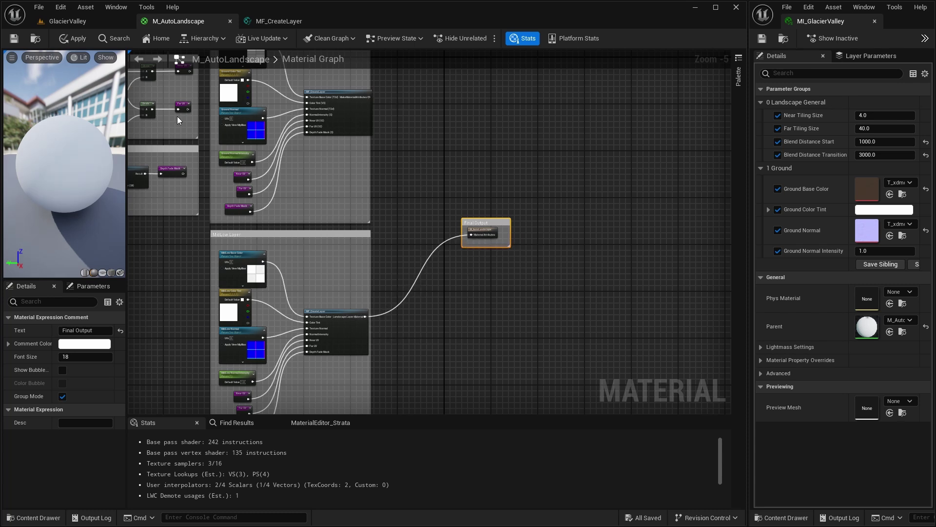
click(11, 40)
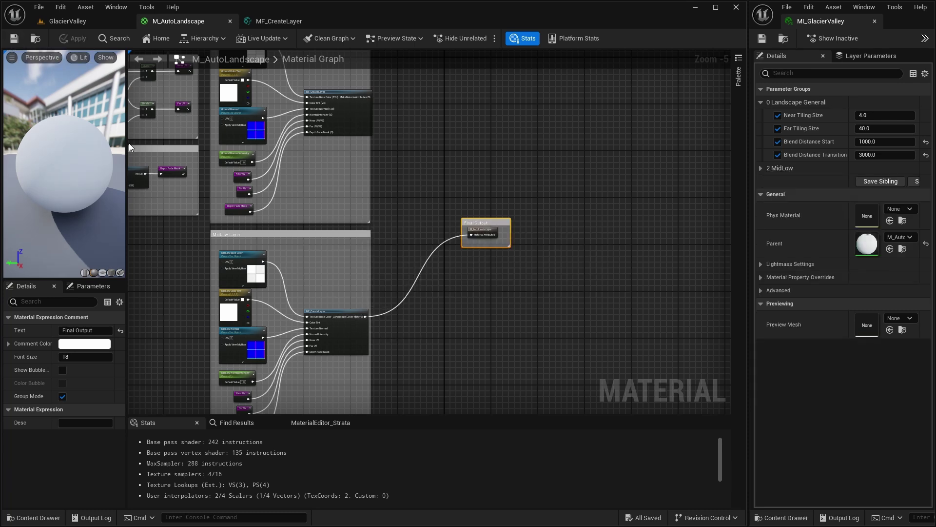
Step: Show the GlacierValley level and enable all four 2 MidLow parameter overrides in MI_GlacierValley: Base Color, Color Tint, Normal and Normal Intensity
click(75, 20)
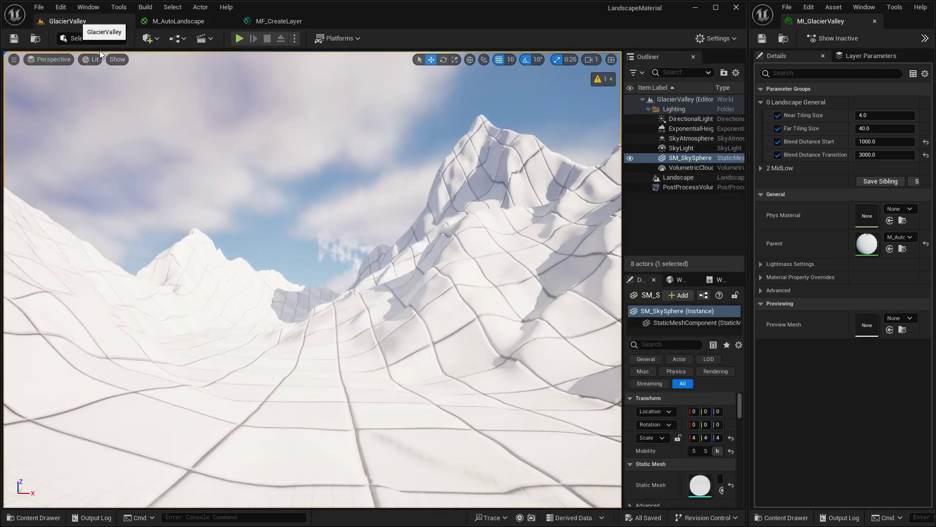
mouse_move(349, 241)
right_down()
mouse_move(345, 332)
mouse_move(332, 364)
mouse_move(329, 320)
mouse_move(359, 327)
mouse_move(350, 373)
mouse_move(339, 325)
mouse_move(348, 244)
right_up()
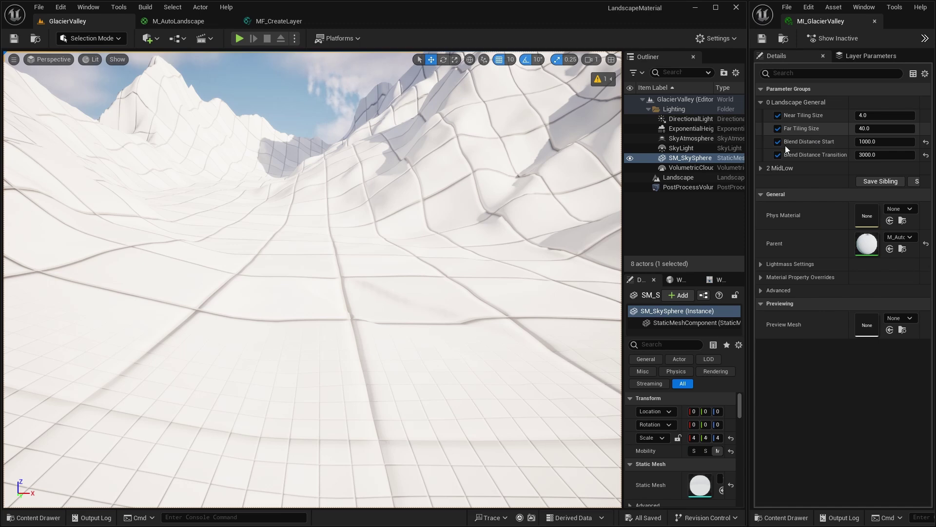
click(761, 168)
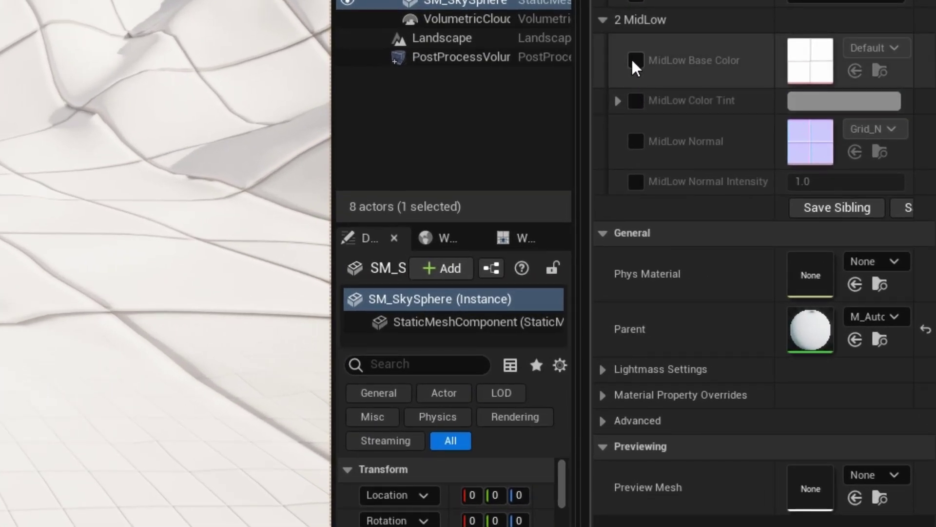
click(635, 60)
click(618, 100)
click(613, 99)
click(636, 100)
click(635, 142)
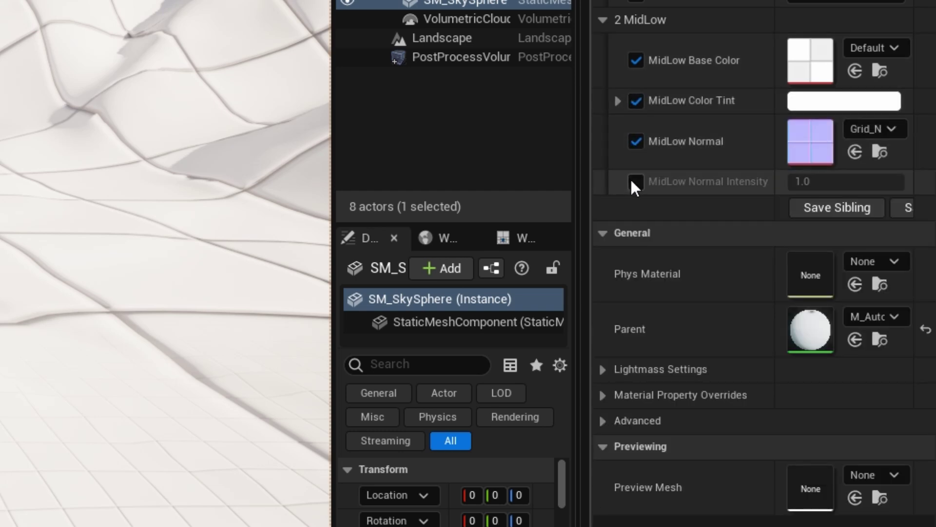
click(636, 182)
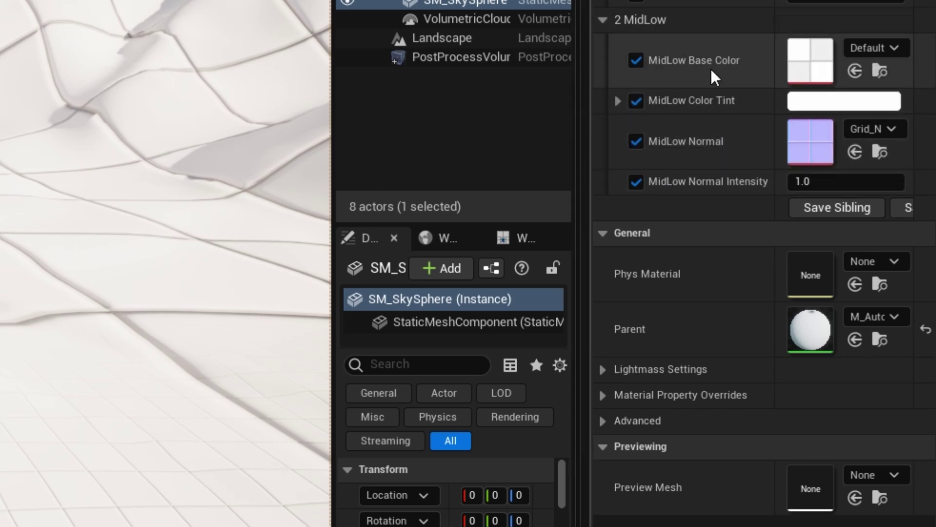
Step: Search for "mossy" and assign the T_vebkaeys_2K_B texture to MidLow Base Color
click(895, 47)
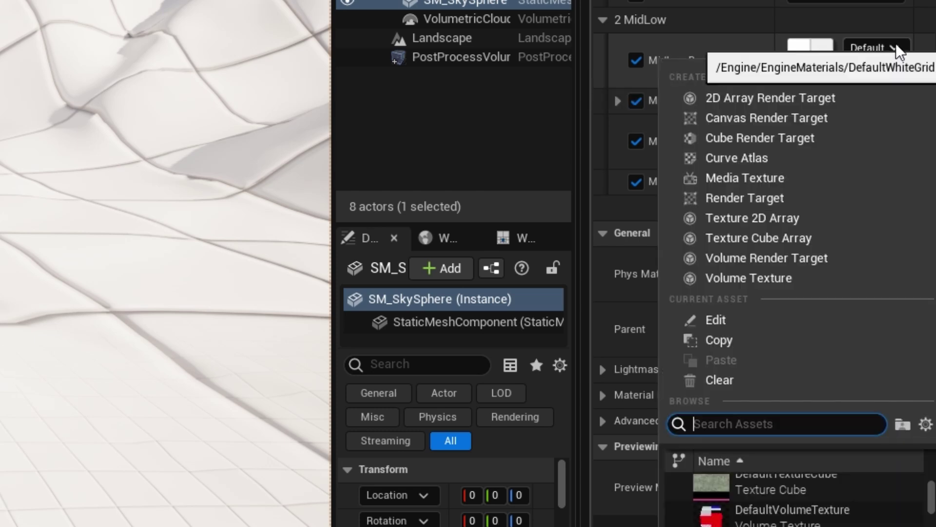
text(mossy)
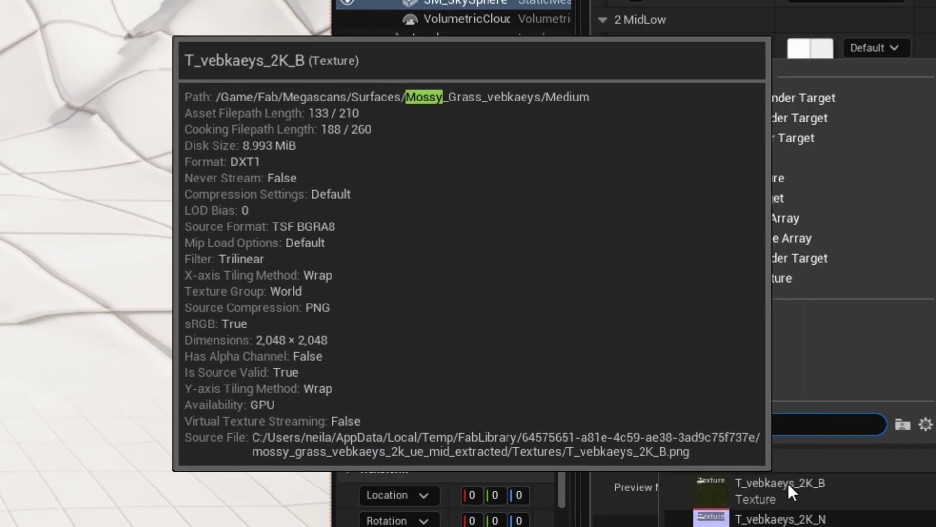
click(807, 481)
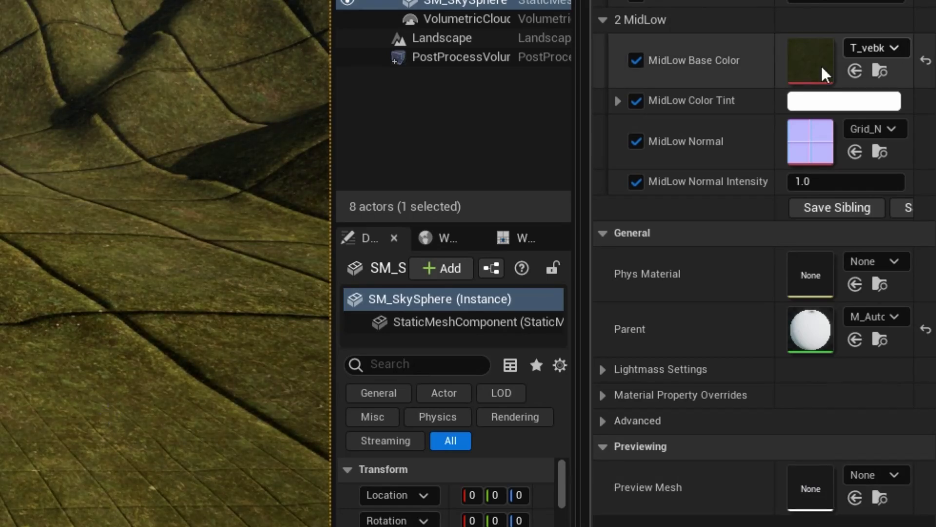
Step: Search for "mossy" and assign the T_vebkaeys_2K_N texture to MidLow Normal
click(887, 128)
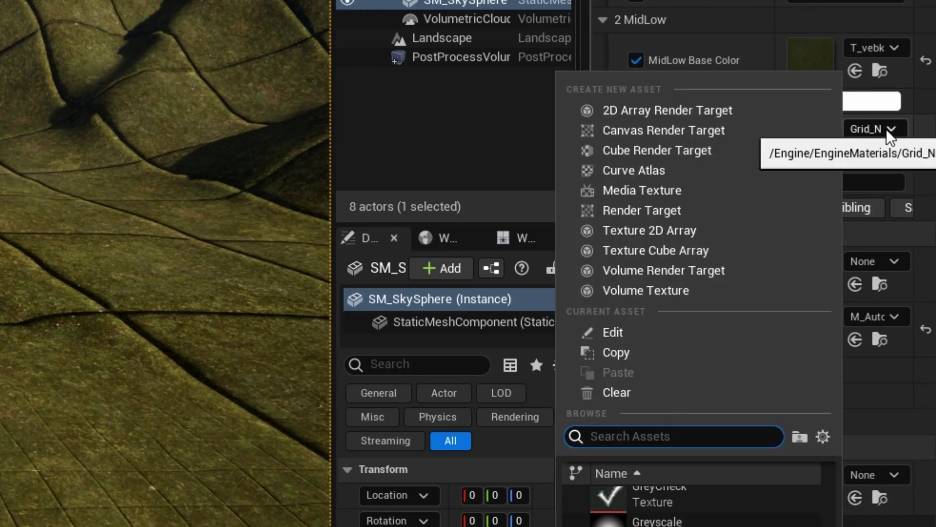
text(n)
key(BackSpace)
text(mossy)
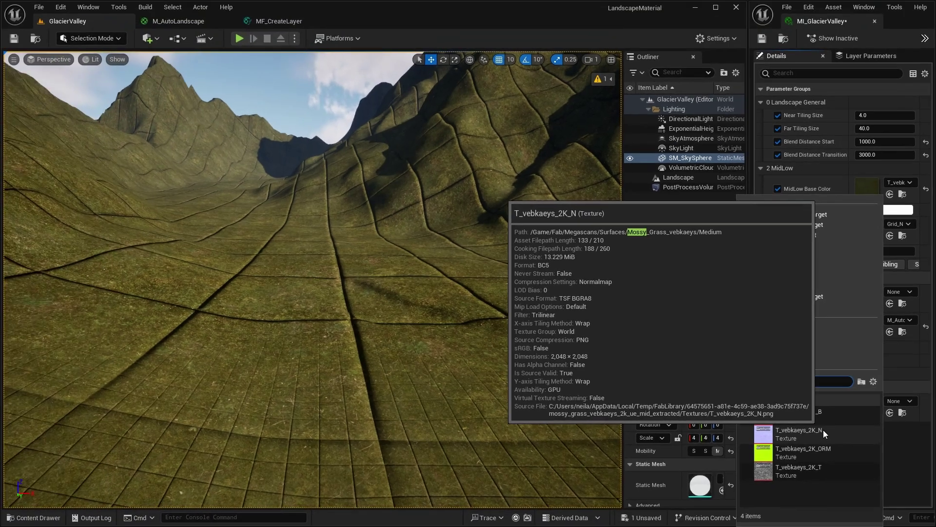
click(824, 429)
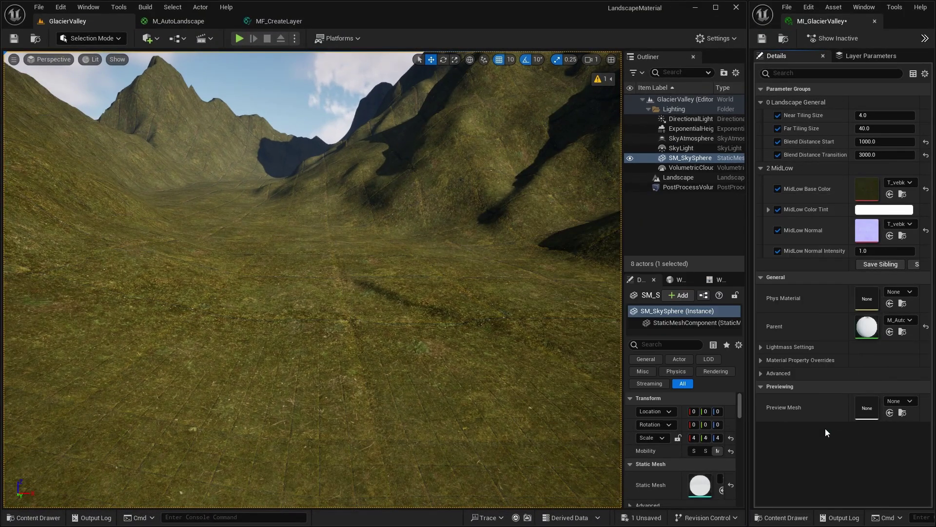
Step: Inspect the mossy grass texture on the landscape from near and far
right_drag(313, 279, 398, 309)
key(w)
scroll(312, 279, up, 2)
scroll(312, 279, up, 1)
scroll(300, 278, up, 3)
scroll(299, 259, down, 3)
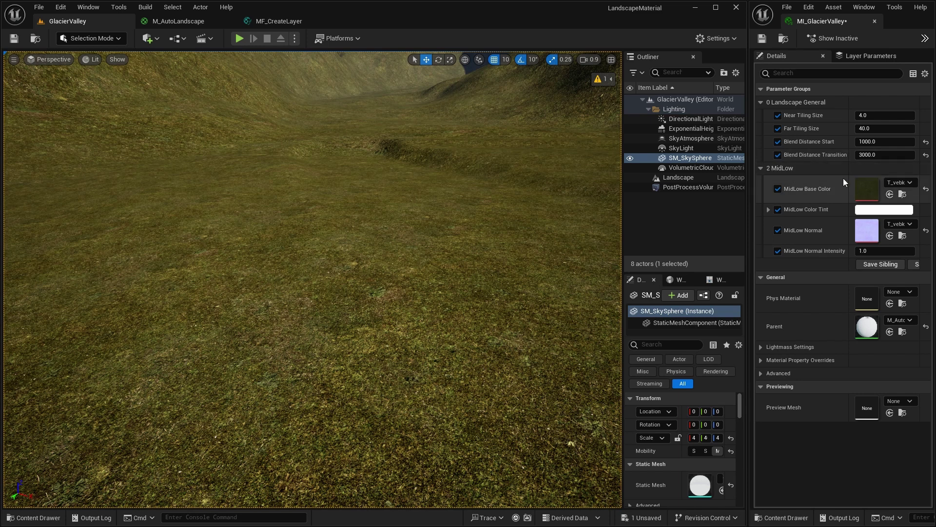
Step: Duplicate the whole MidLow Layer comment group in M_AutoLandscape and align the copy directly below the original
click(188, 21)
right_drag(493, 154, 532, 104)
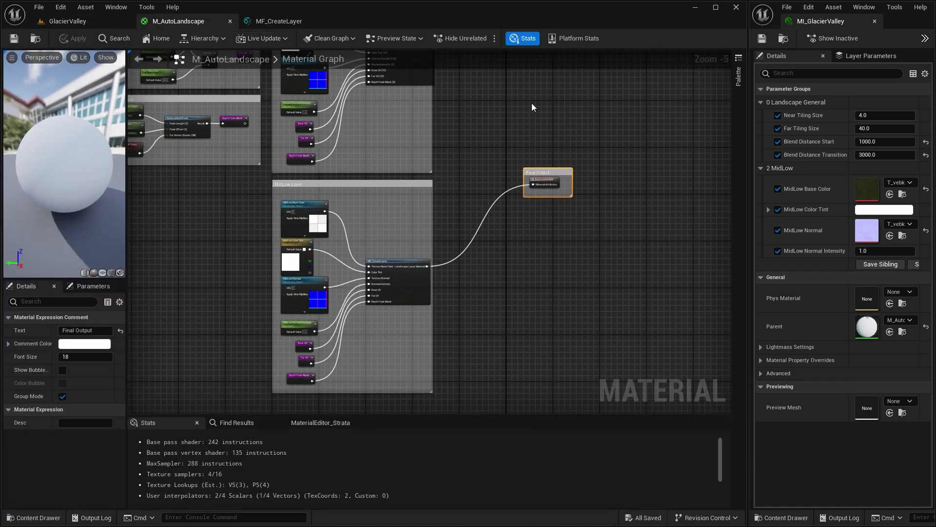
scroll(555, 239, down, 1)
scroll(549, 236, up, 1)
right_drag(542, 233, 599, 162)
drag(323, 108, 512, 337)
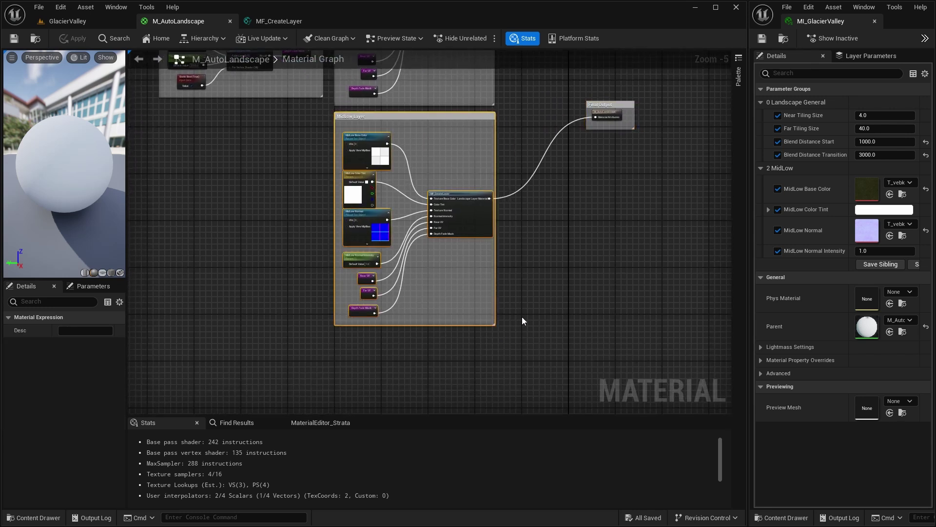
right_drag(571, 290, 581, 102)
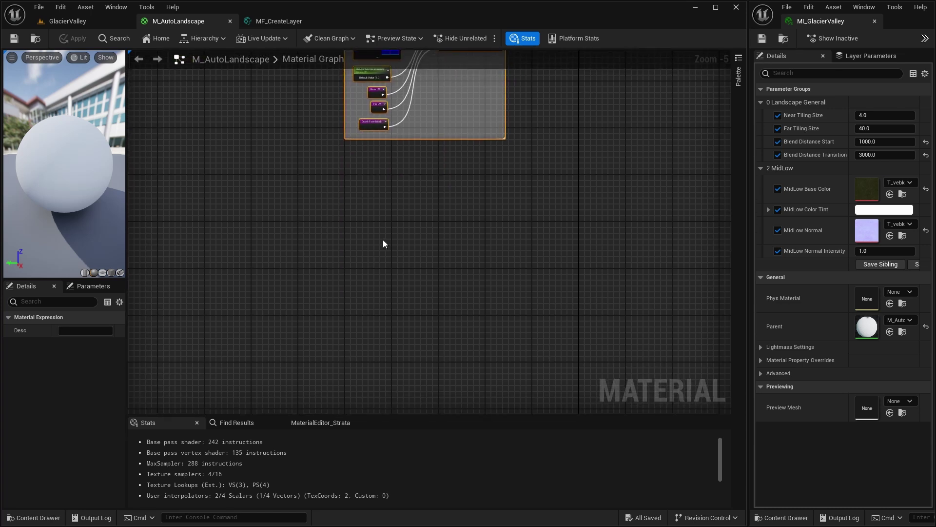
click(391, 234)
key(ctrl+v)
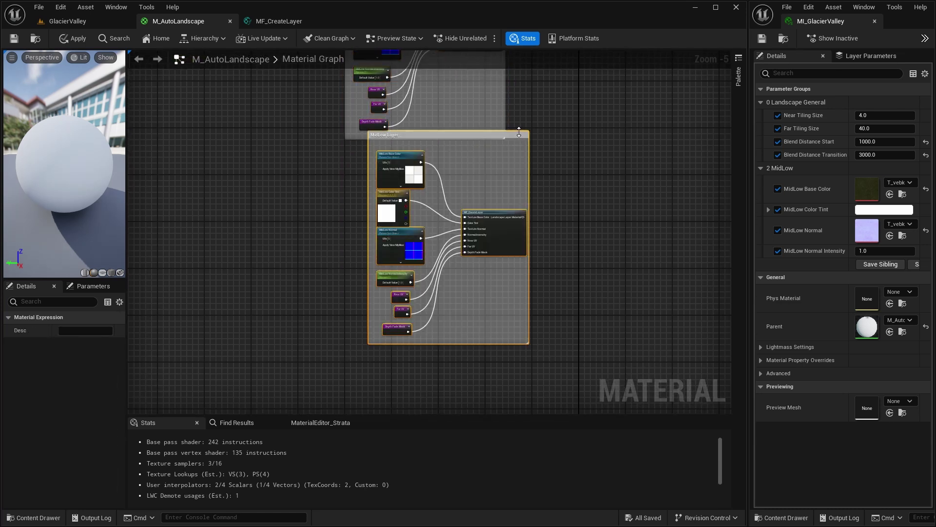
drag(519, 132, 498, 152)
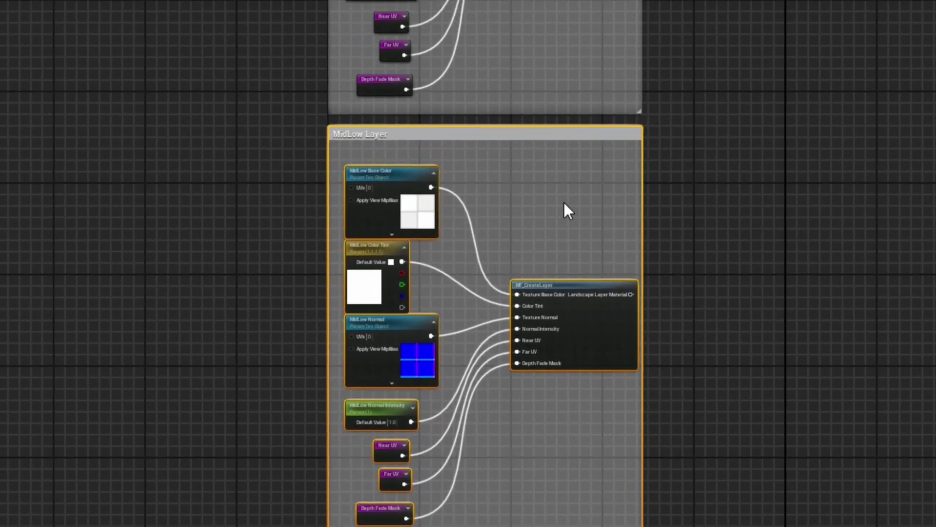
Step: Rename the duplicated group's comment to MidHigh Layer
scroll(564, 200, up, 3)
right_drag(564, 199, 693, 224)
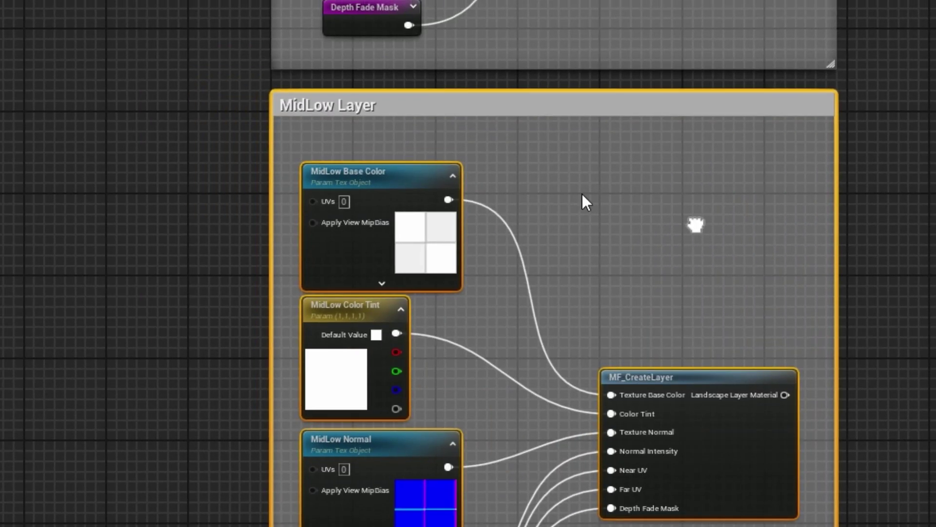
click(303, 104)
double_click(400, 109)
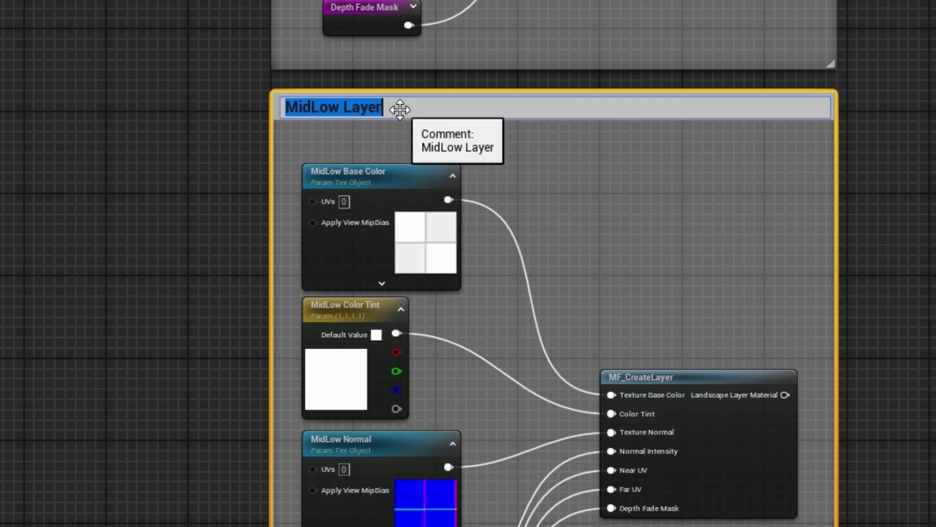
double_click(317, 106)
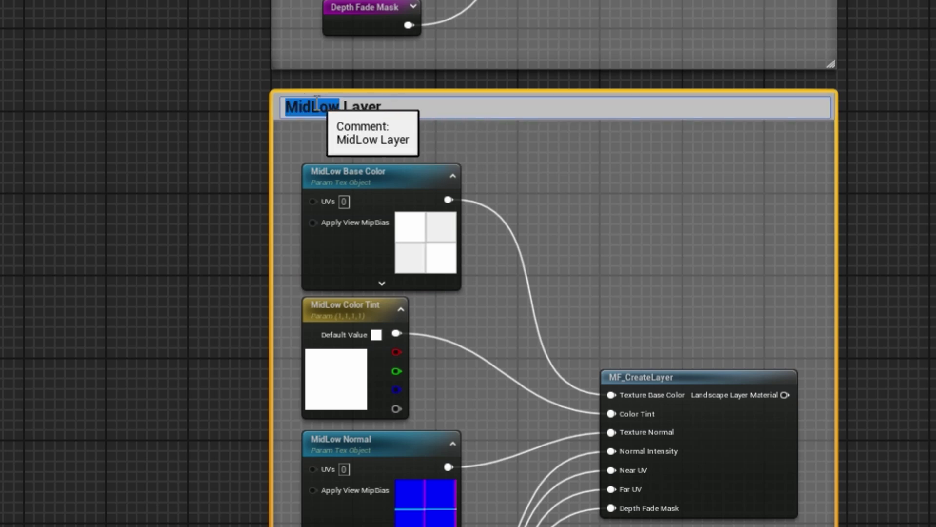
text(Mi)
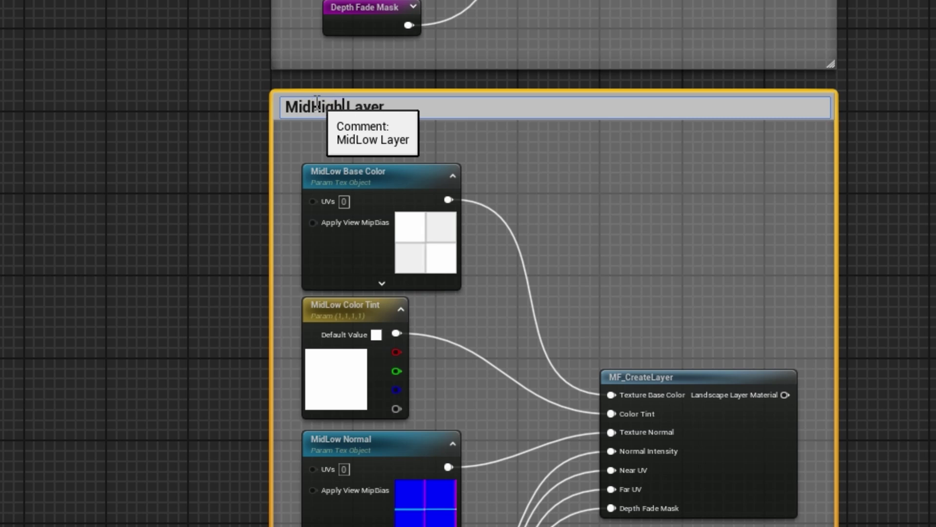
key(Return)
Step: Rename the copied base color texture parameter to MidHigh Base Color
right_drag(548, 193, 546, 61)
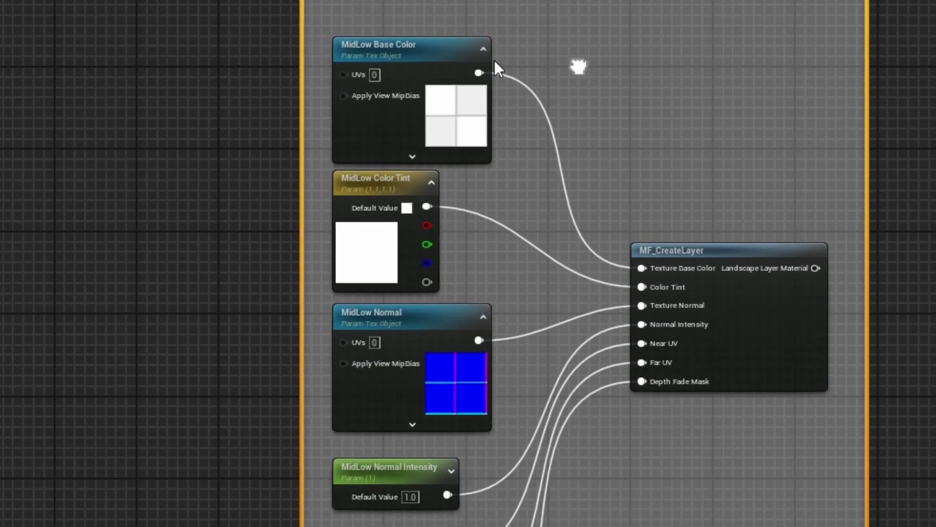
click(422, 51)
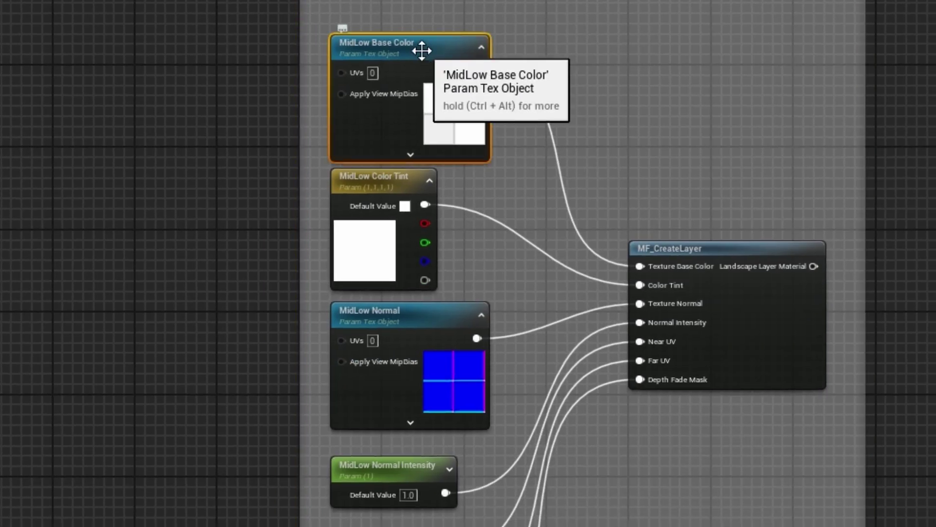
click(422, 50)
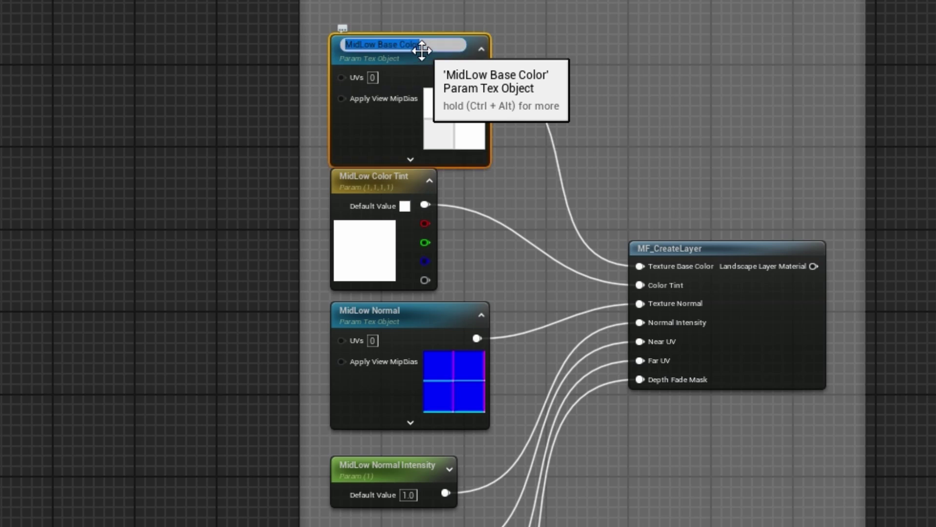
double_click(354, 47)
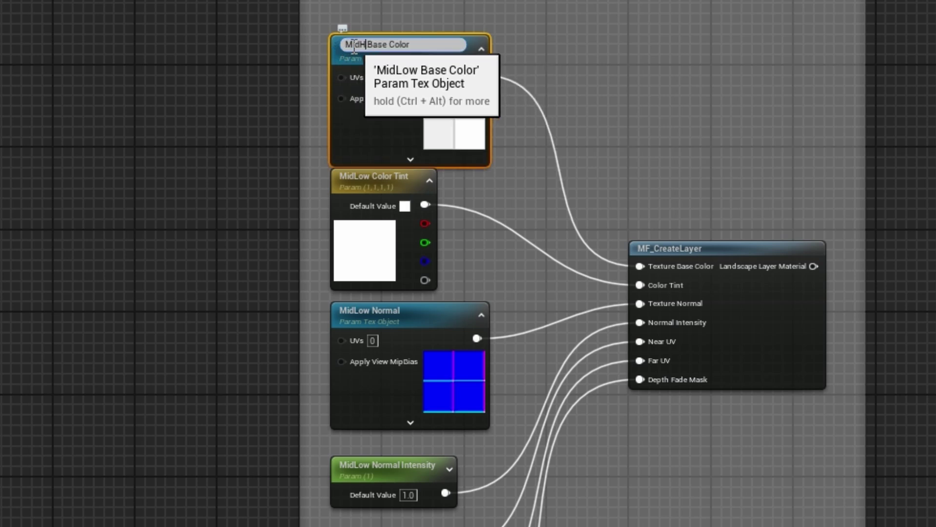
key(Return)
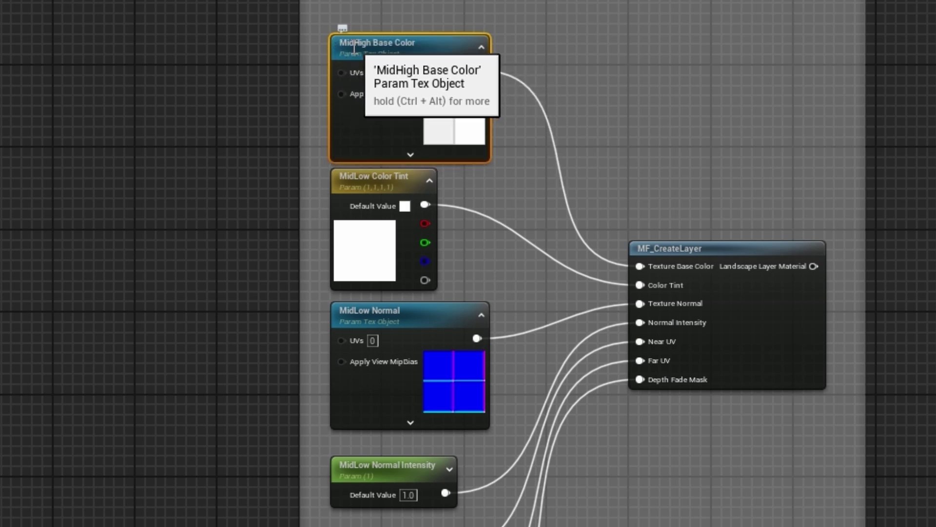
Step: Rename the copied color tint parameter to MidHigh Color Tint
click(377, 182)
click(377, 181)
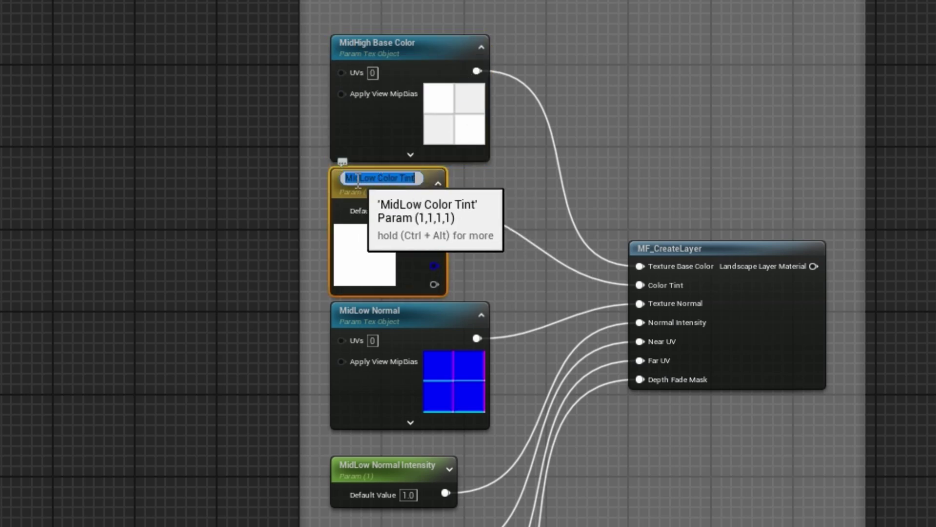
double_click(358, 179)
text(MidHigh)
key(Return)
Step: Rename the copied normal texture parameter to MidHigh Normal
click(418, 316)
click(359, 313)
click(360, 313)
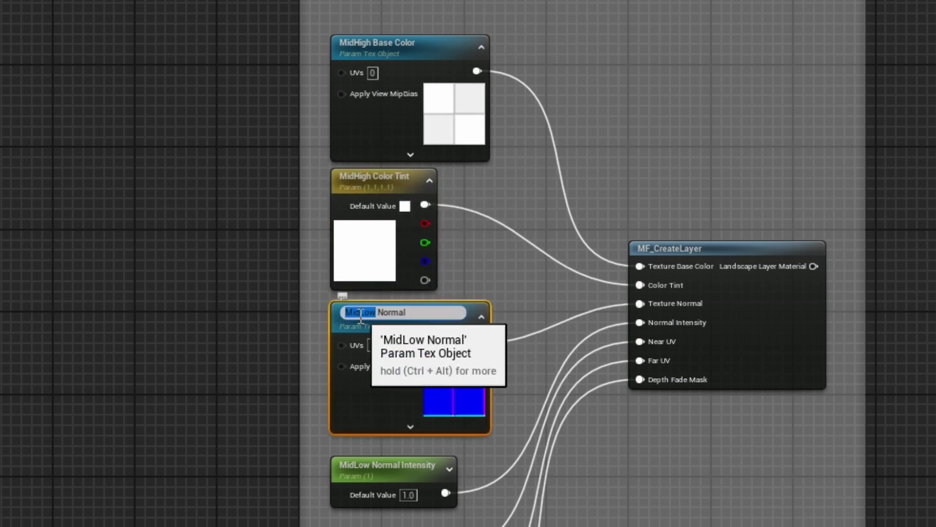
text(High)
key(Return)
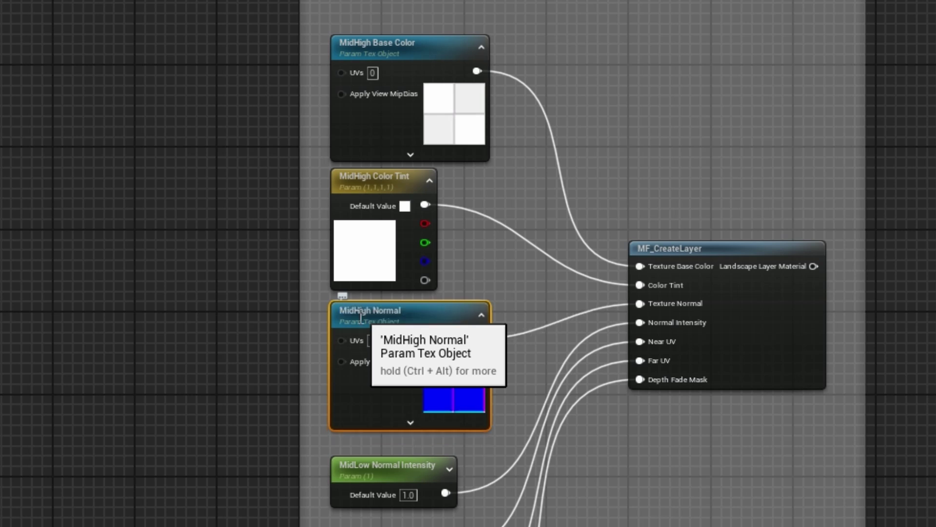
Step: Rename the copied normal intensity parameter to MidHigh Normal Intensity
click(389, 470)
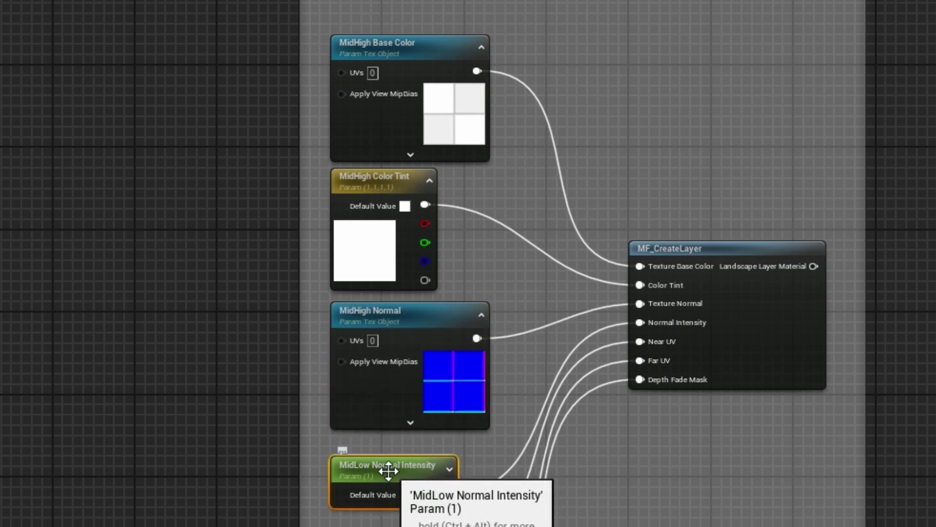
click(389, 468)
double_click(365, 466)
text(MidHigh)
key(Return)
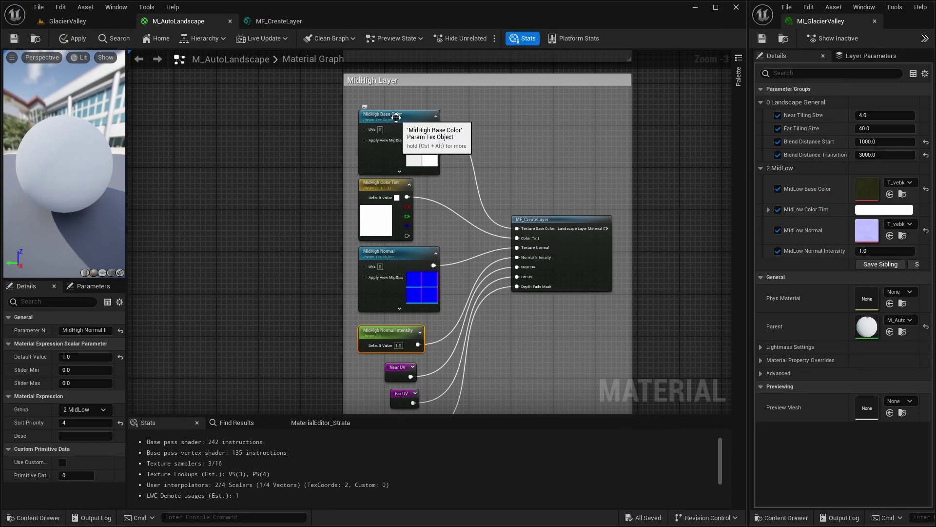
Step: Assign the MidHigh Base Color parameter to a new parameter group named 3 MidHigh
click(402, 49)
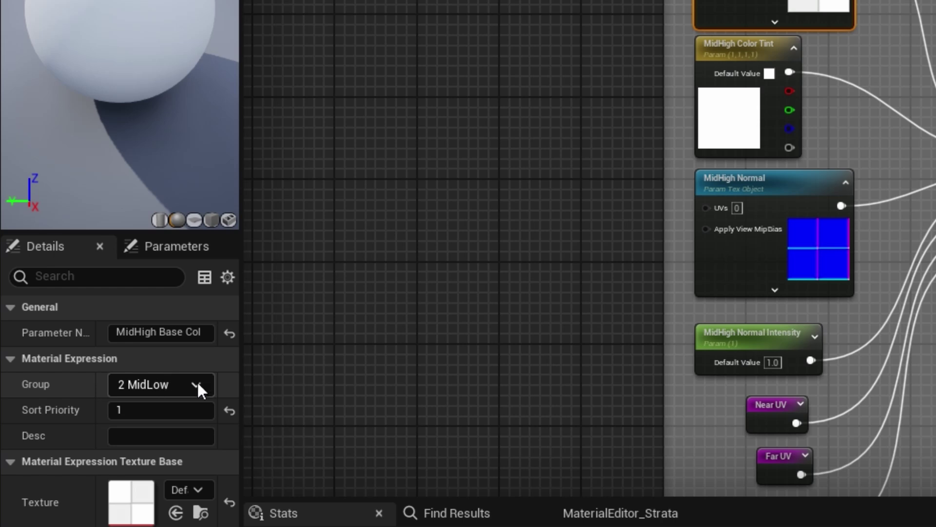
click(178, 386)
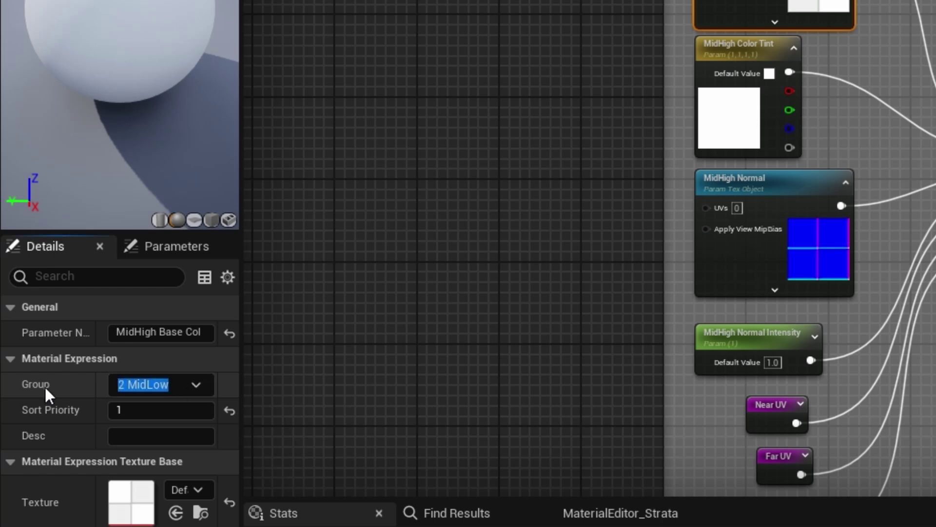
text(3 Mid)
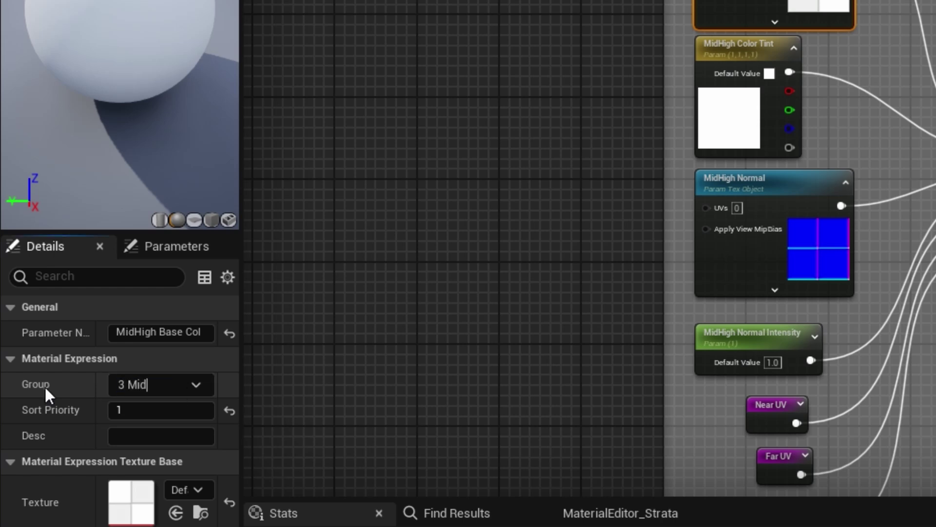
text(High)
Step: Move the MidHigh Color Tint and MidHigh Normal parameters into the 3 MidHigh group
click(762, 52)
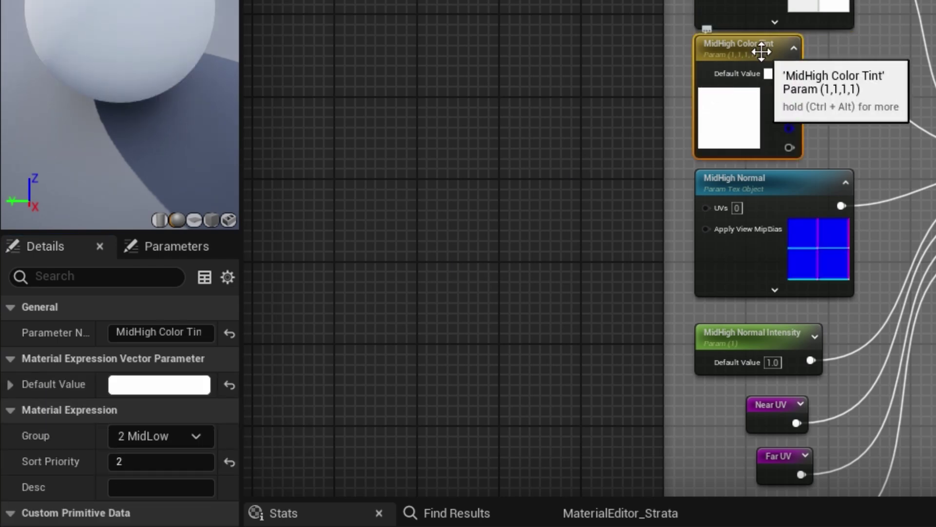
click(192, 431)
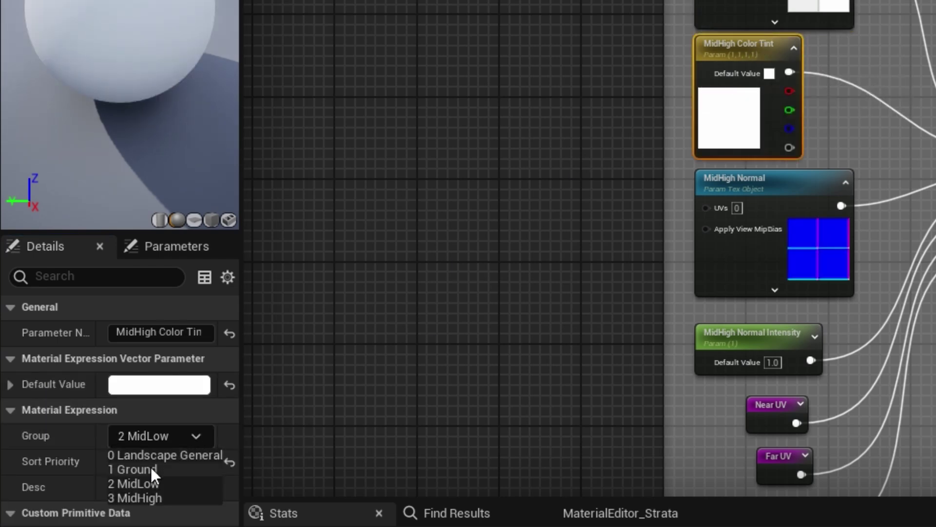
click(147, 495)
click(733, 183)
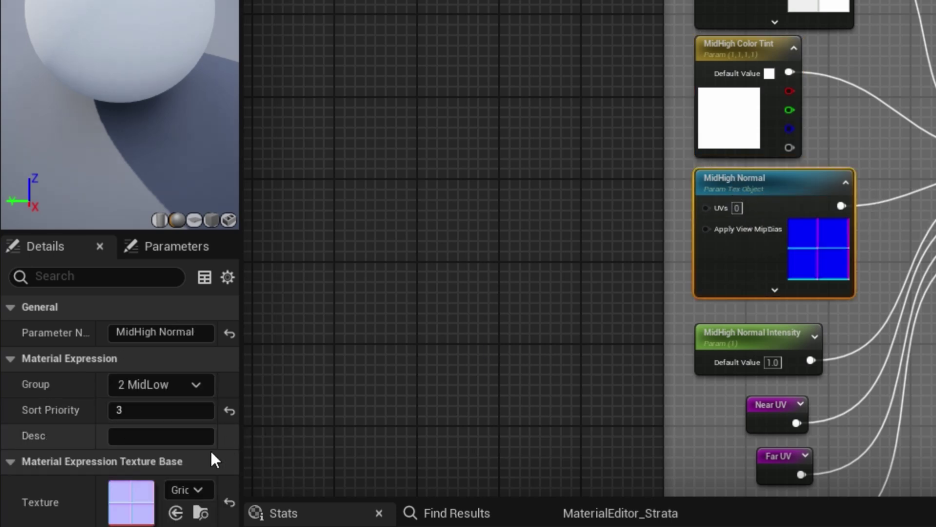
click(196, 384)
click(150, 446)
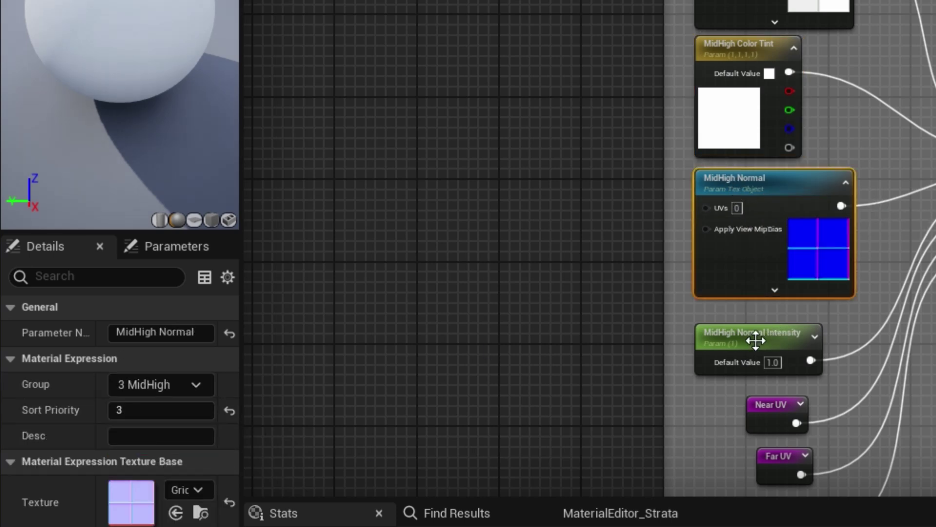
Step: Move the MidHigh Normal Intensity parameter into the 3 MidHigh group and save the material
click(763, 333)
click(194, 484)
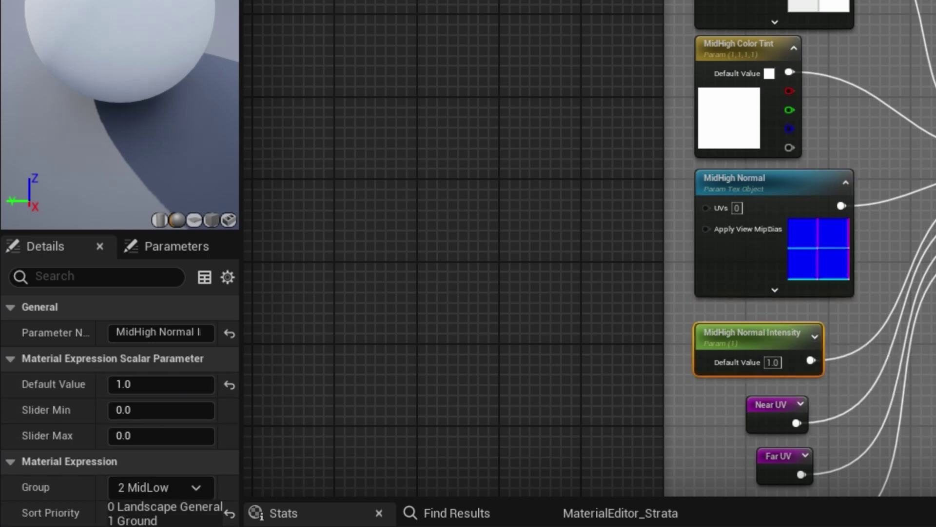
click(151, 526)
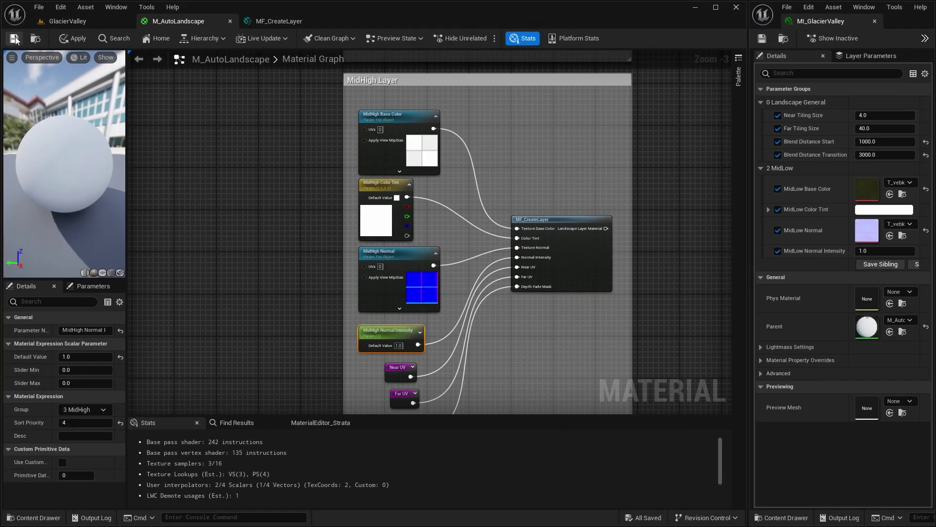
click(14, 38)
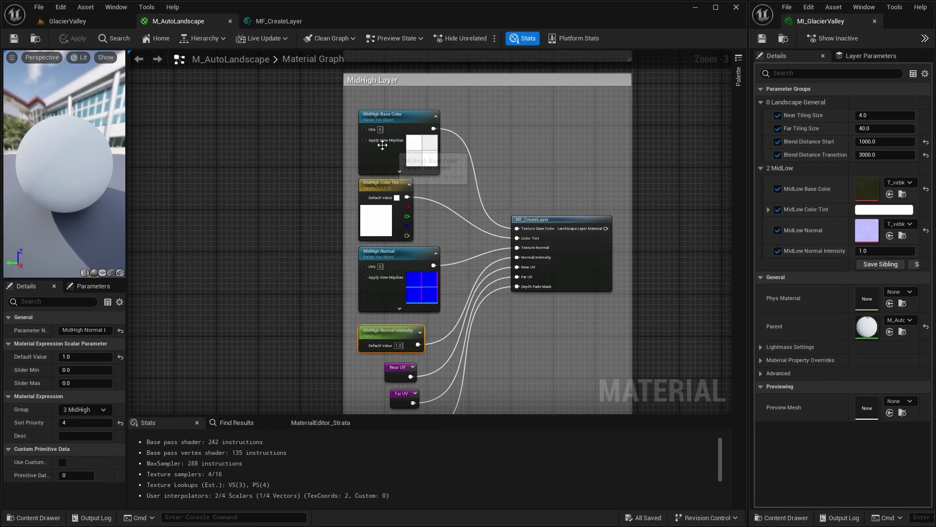
Step: Connect the MidHigh layer's MF_CreateLayer output to the Final Output node, replacing the MidLow connection, and save the material
scroll(454, 203, down, 1)
scroll(454, 203, down, 3)
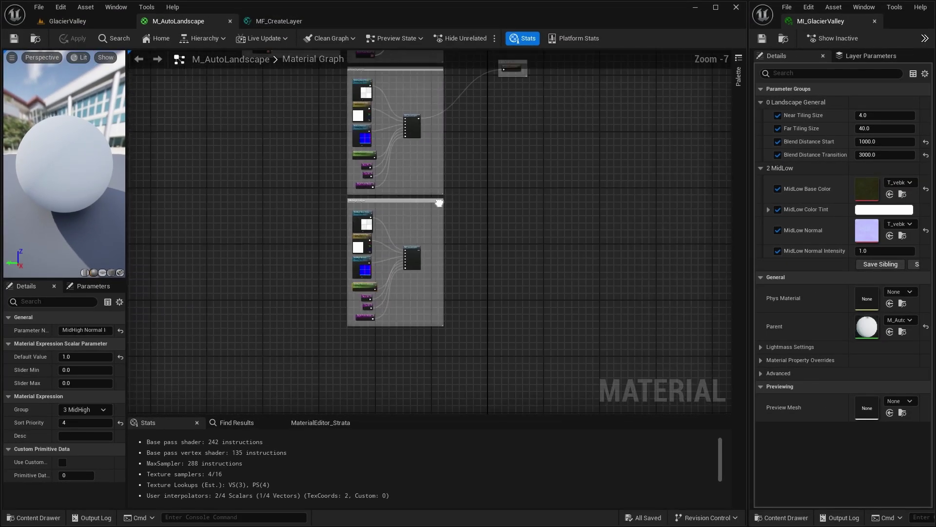
right_drag(443, 199, 340, 241)
click(319, 292)
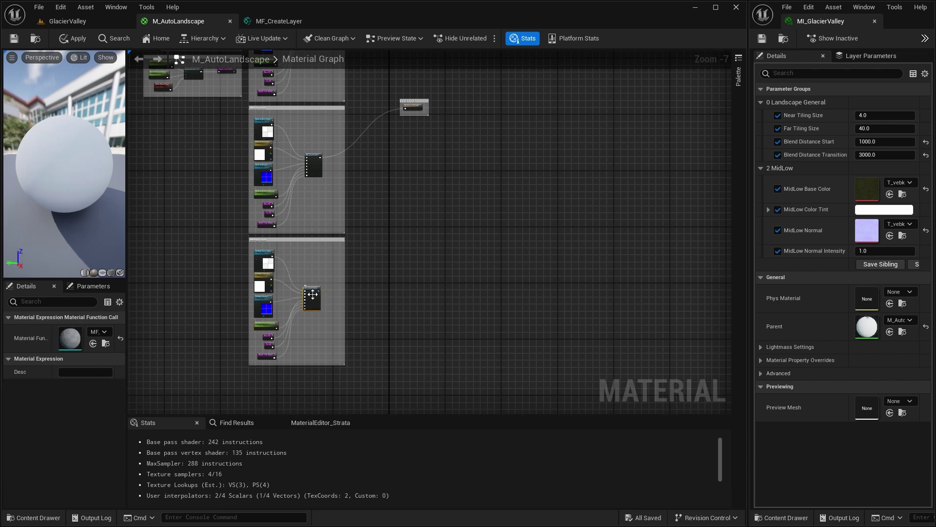
scroll(312, 291, up, 2)
drag(358, 288, 470, 120)
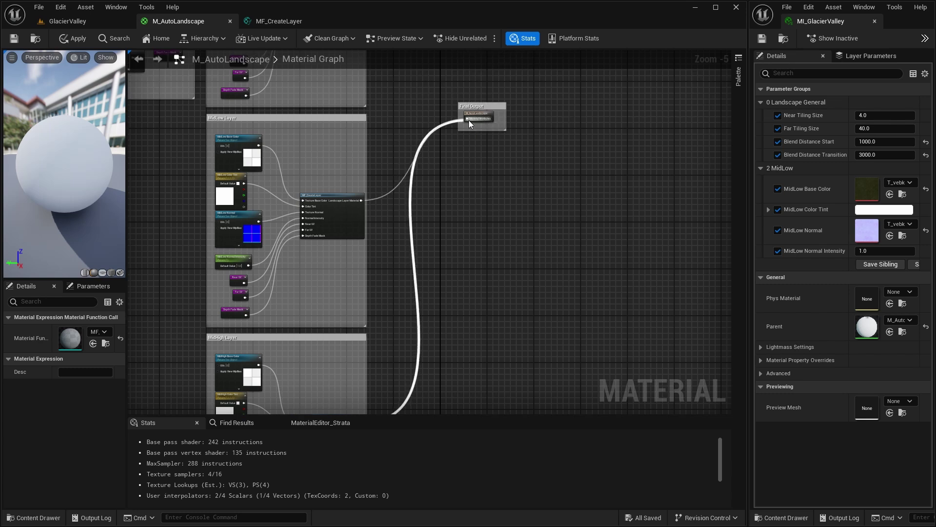
click(16, 42)
Step: Show the GlacierValley level and enable the MidHigh Base Color, Color Tint, Normal and Normal Intensity overrides in the MI_GlacierValley instance
click(68, 21)
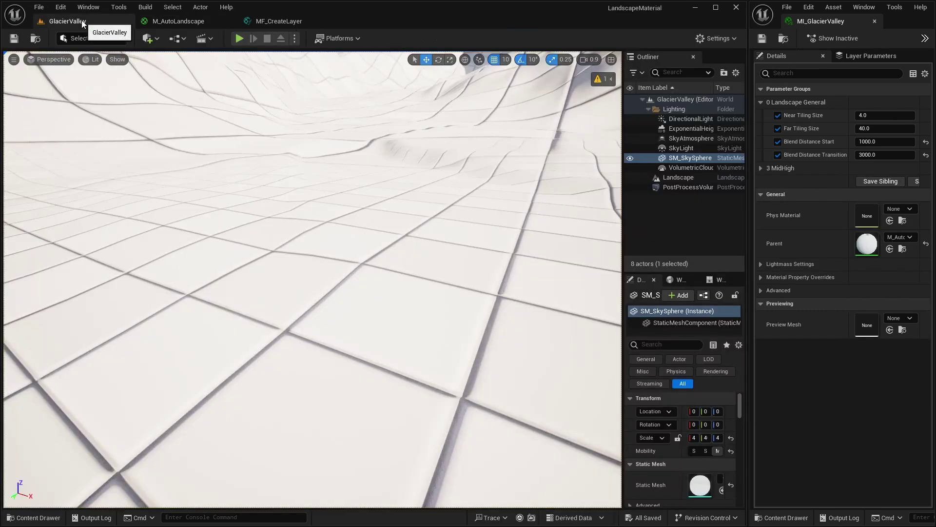
key(w)
right_drag(312, 279, 316, 282)
scroll(320, 280, up, 3)
key(w)
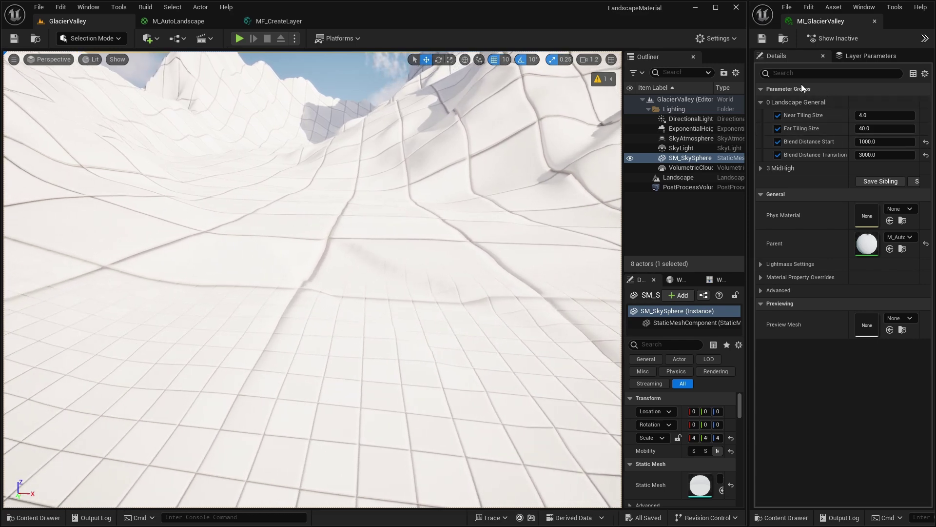
click(760, 168)
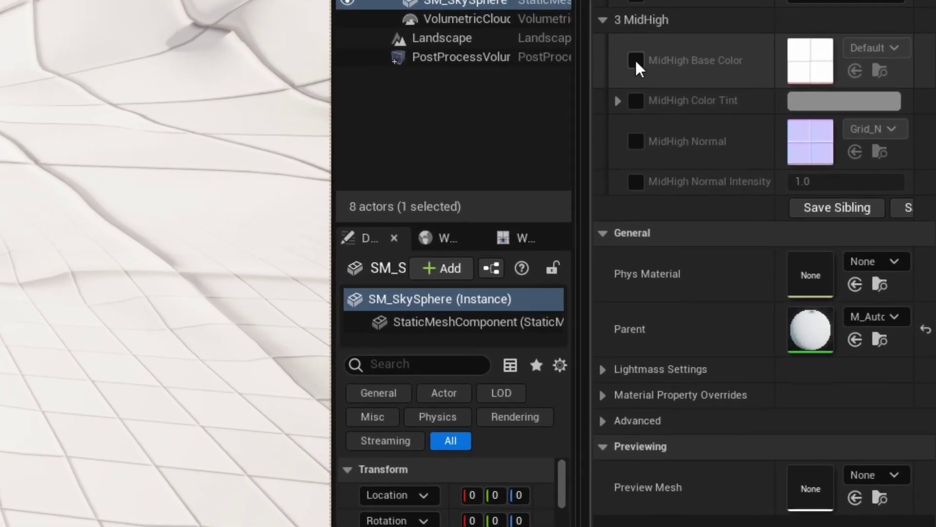
click(636, 61)
click(637, 101)
click(637, 141)
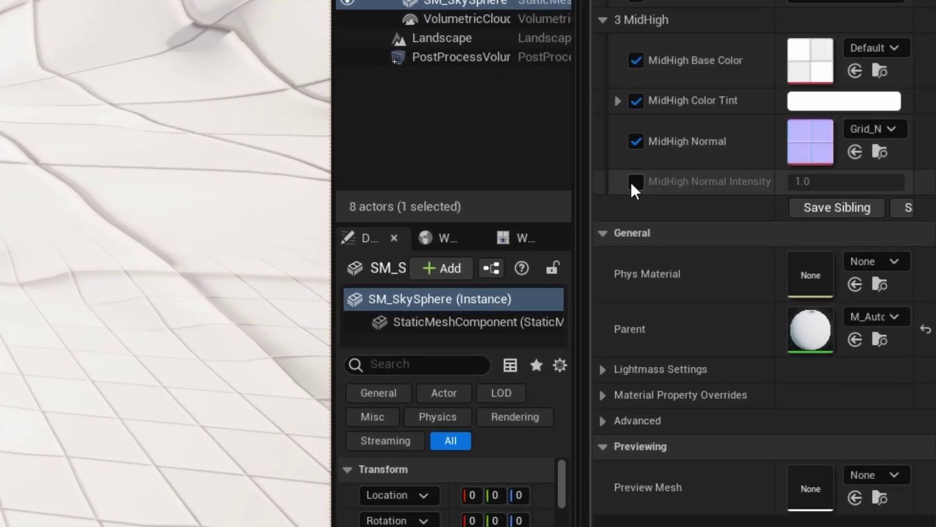
click(635, 181)
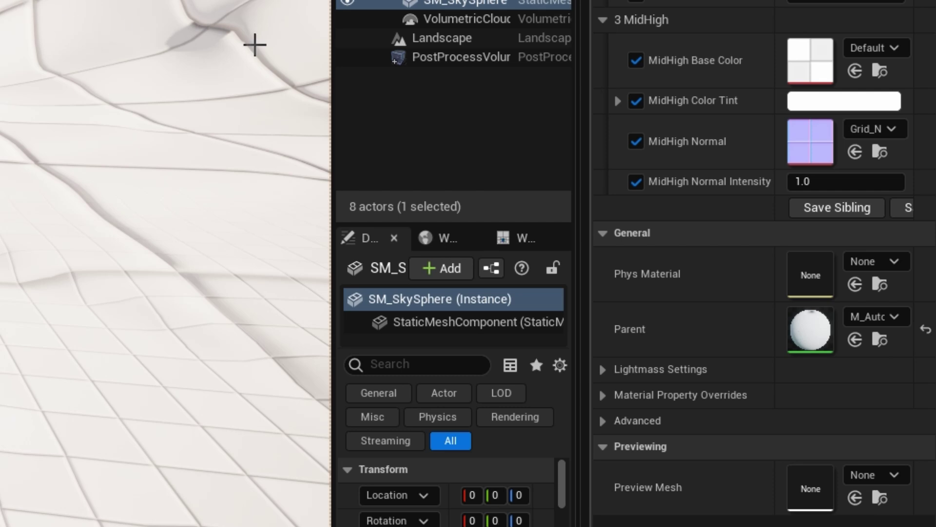
Step: Assign the stony soil textures T_sbygpsp0_2K_B to MidHigh Base Color and T_sbygpsp0_2K_N to MidHigh Normal
click(894, 47)
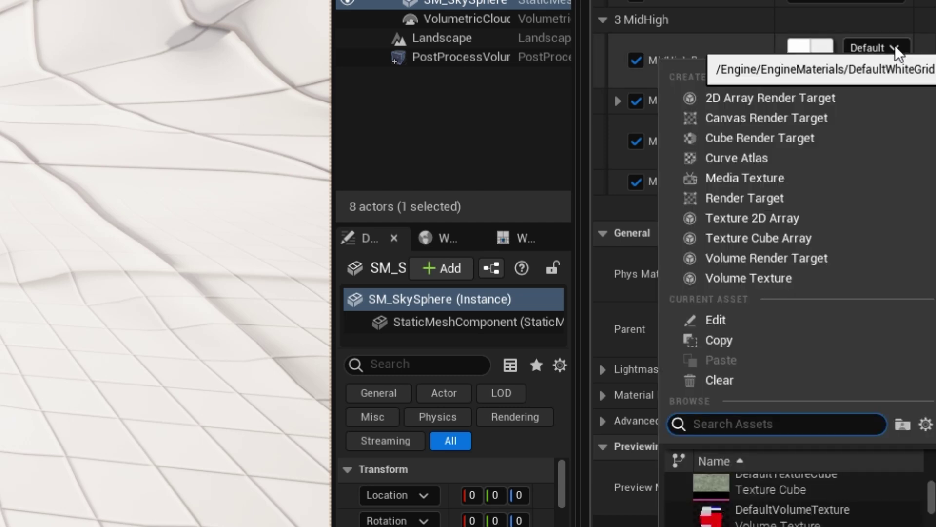
text(stony)
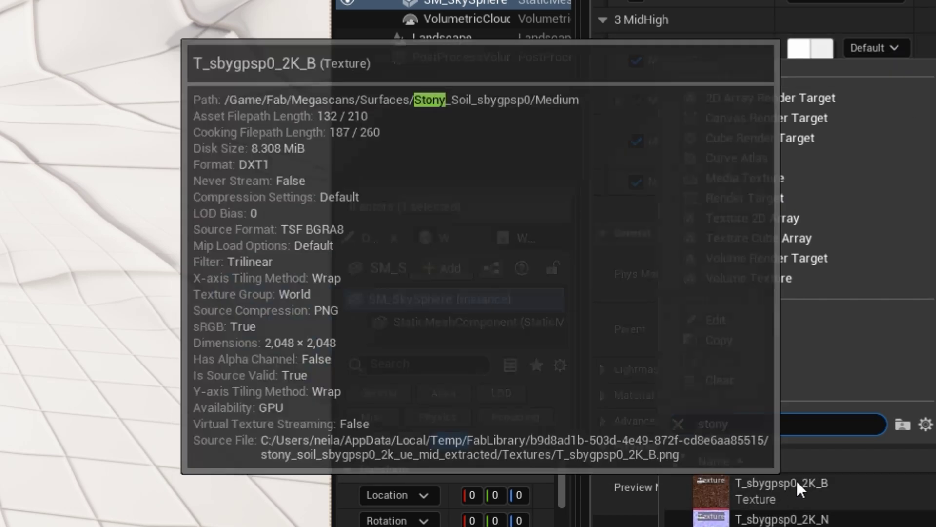
click(795, 480)
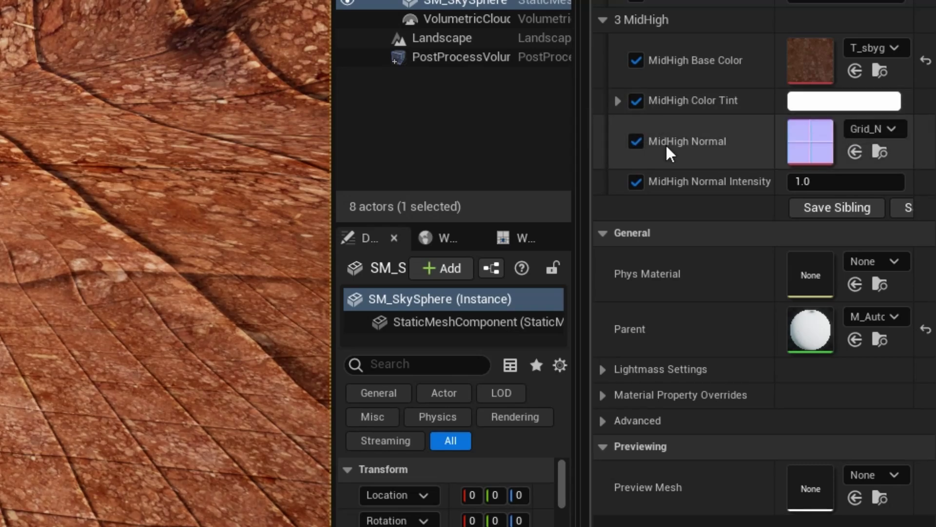
click(890, 128)
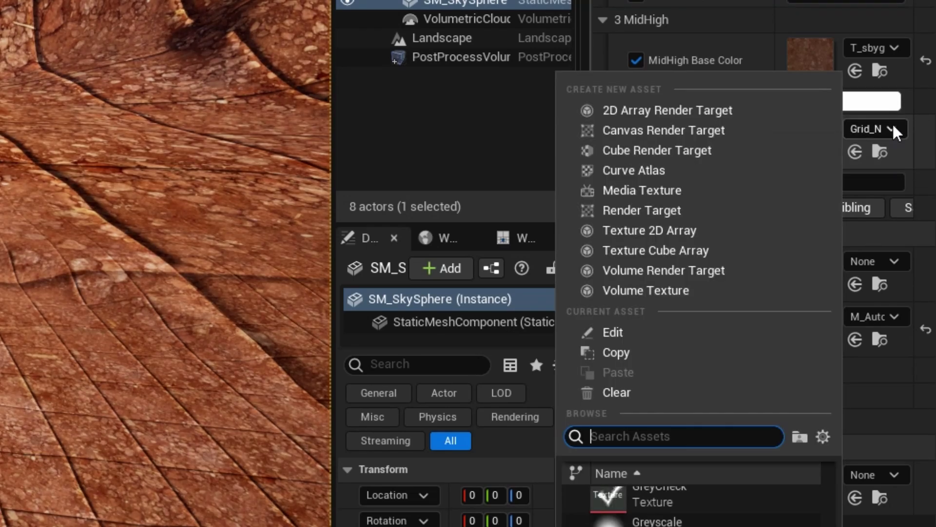
text(stony)
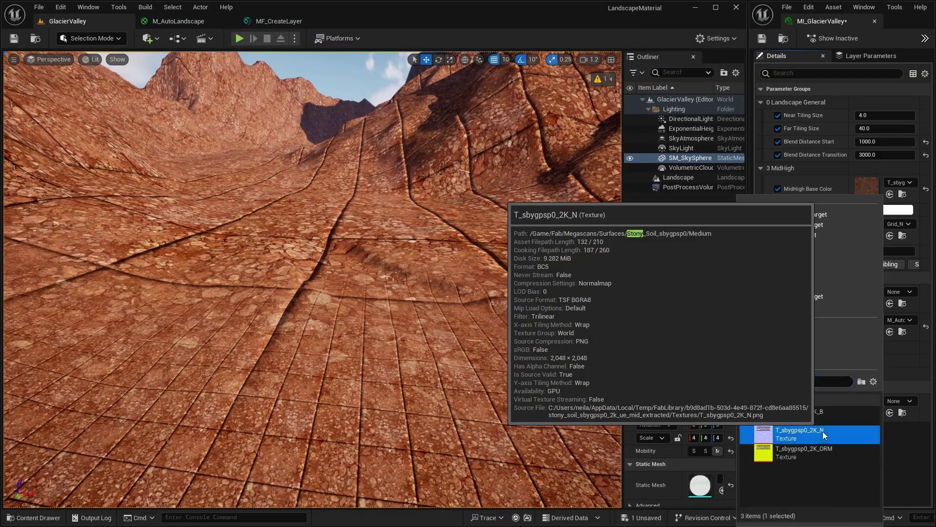
click(824, 433)
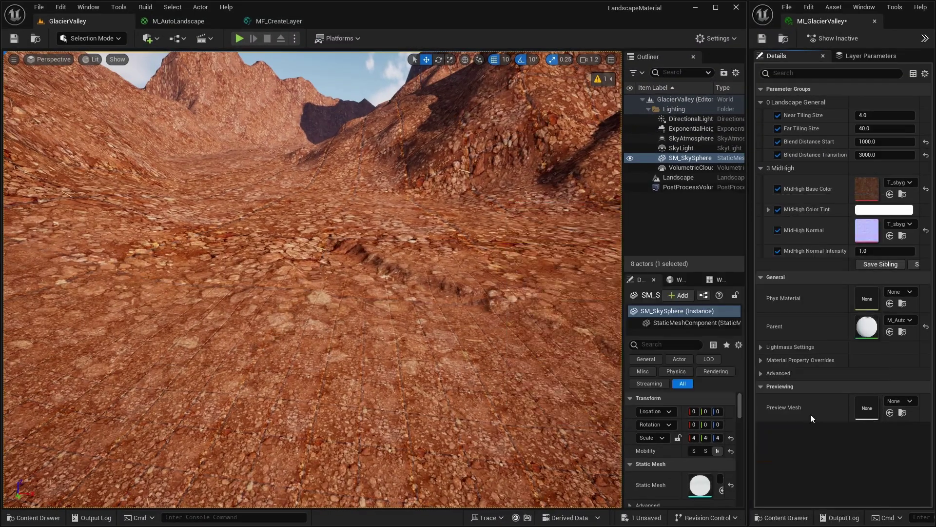
Step: Examine the stony soil texturing on the valley floor and mountain slopes, and save the level
right_drag(458, 290, 265, 237)
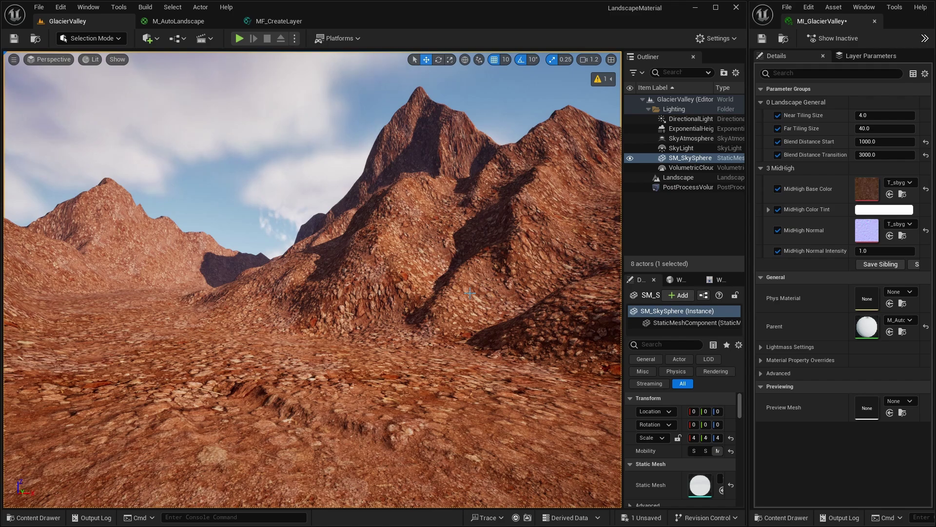
right_drag(364, 353, 324, 360)
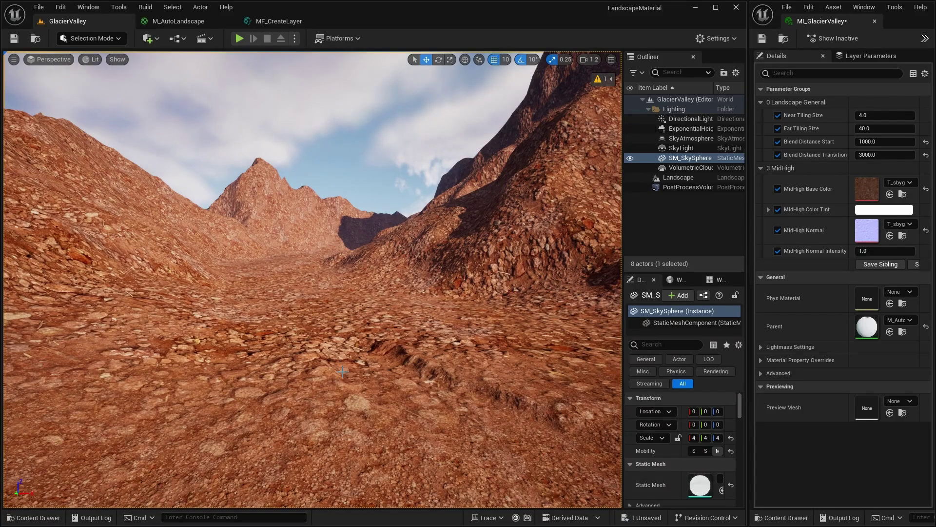
right_drag(342, 371, 405, 365)
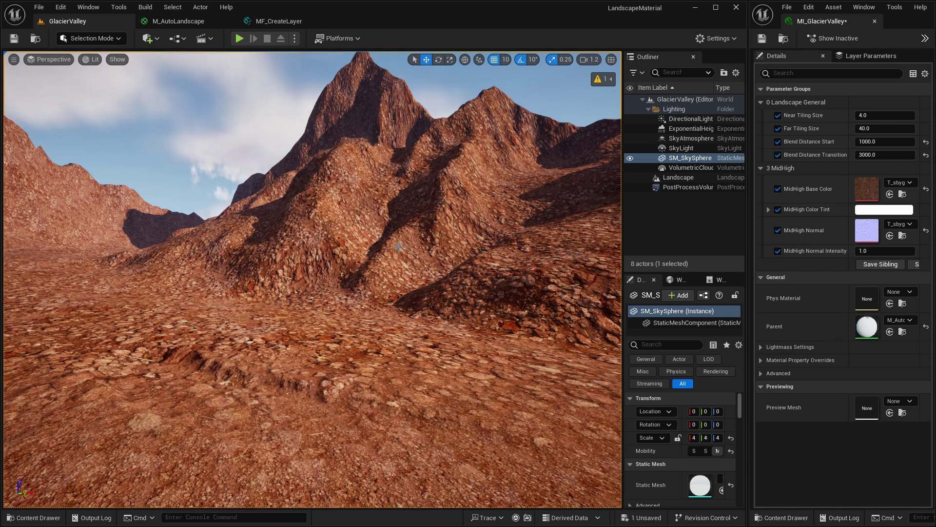
mouse_move(402, 246)
right_down()
mouse_move(330, 292)
mouse_move(331, 224)
mouse_move(399, 254)
right_up()
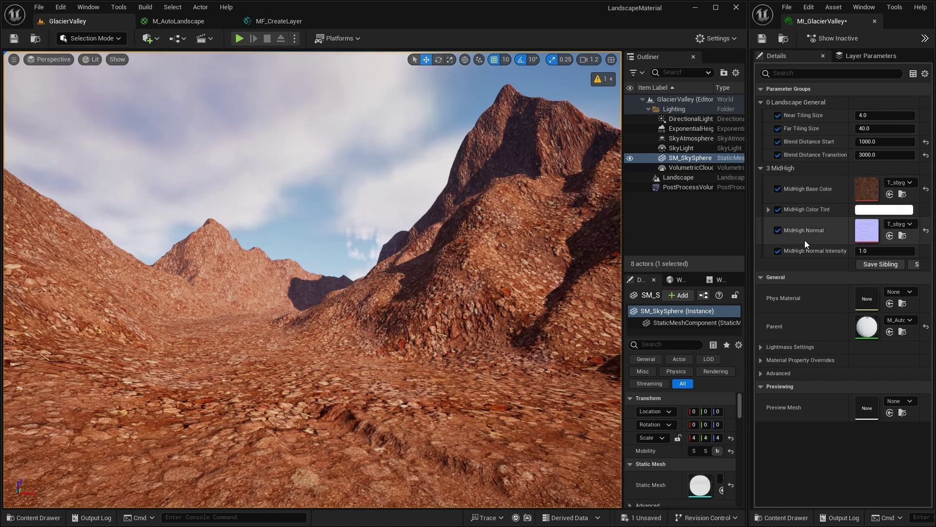
mouse_move(505, 250)
right_down()
mouse_move(491, 257)
mouse_move(490, 246)
right_up()
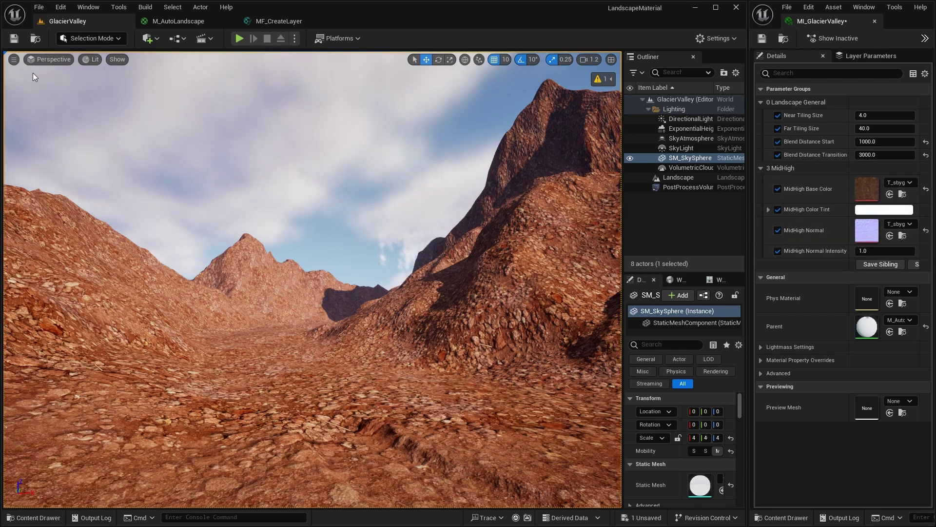
click(14, 39)
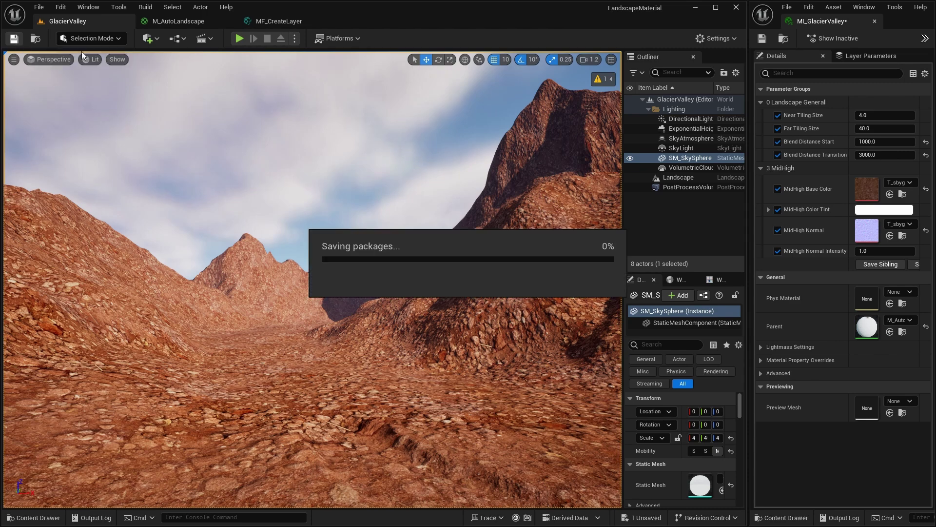
Step: In the M_AutoLandscape graph, duplicate the whole MidHigh Layer node group and align the copy directly below the original
click(191, 22)
right_drag(472, 223, 467, 139)
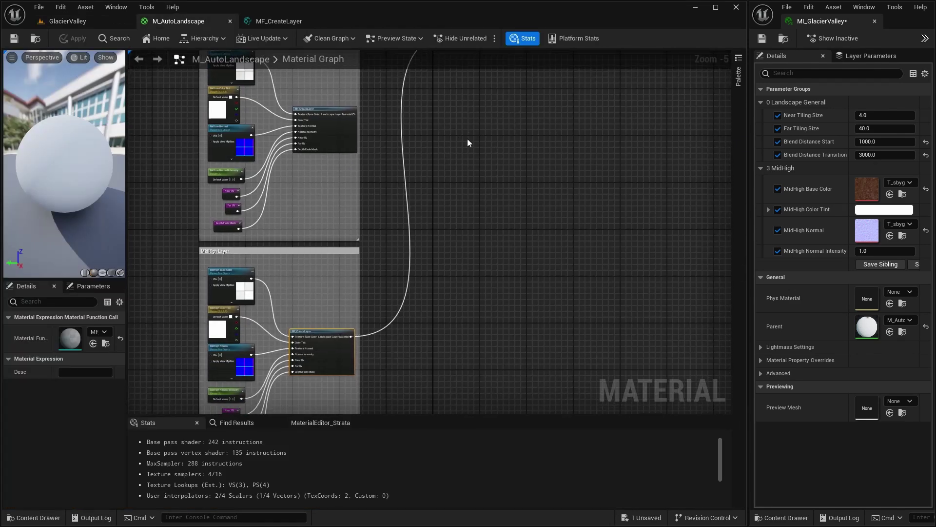
scroll(467, 138, down, 2)
right_drag(464, 189, 475, 164)
scroll(433, 186, up, 1)
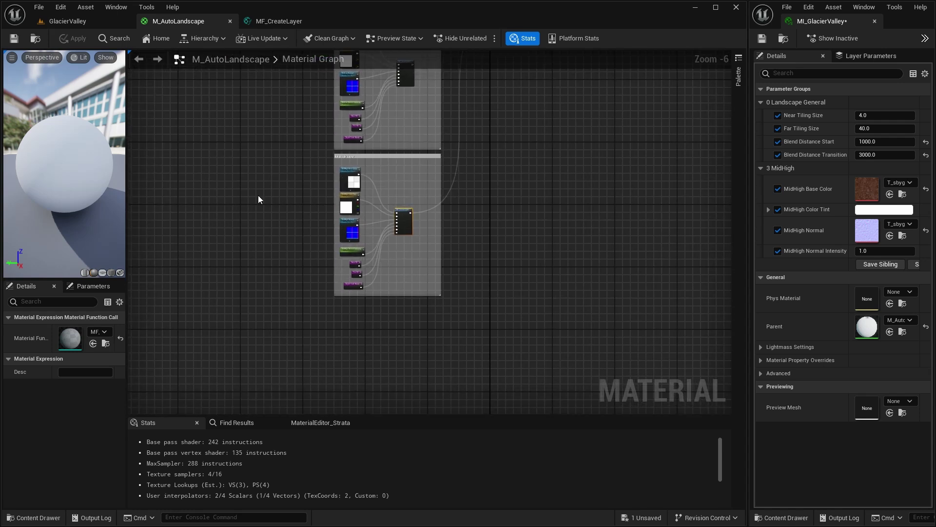
scroll(268, 190, up, 1)
right_drag(314, 185, 250, 173)
drag(296, 118, 475, 341)
right_drag(526, 309, 528, 132)
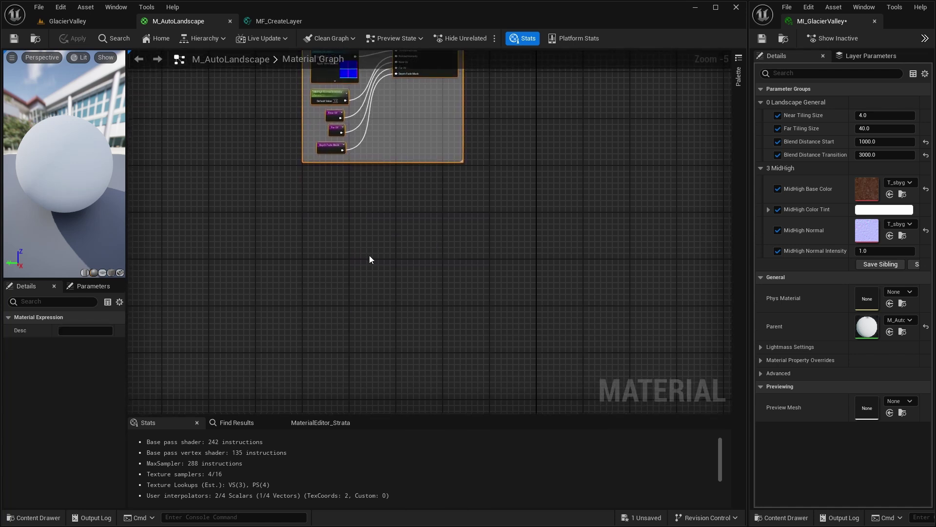
key(ctrl+v)
drag(487, 155, 440, 172)
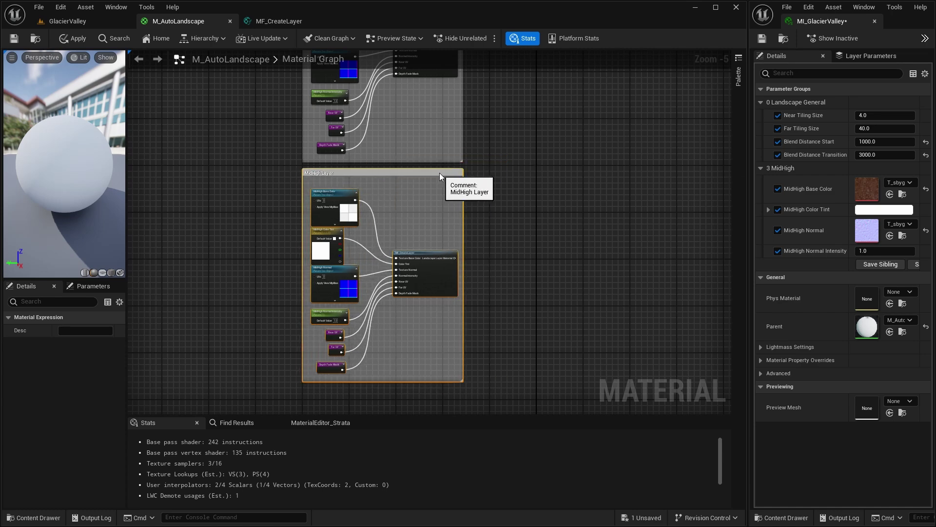
Step: Rename the duplicated group's comment to Cliff Layer
scroll(423, 194, up, 3)
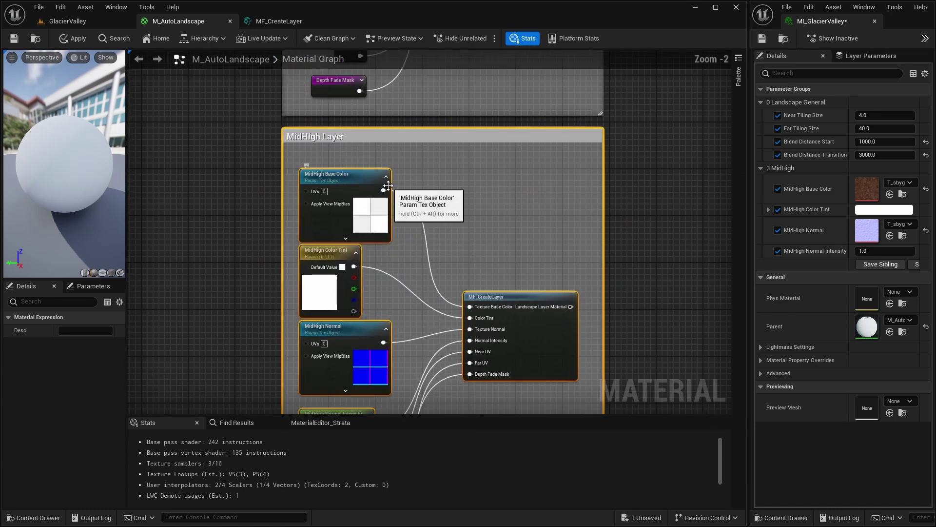
right_drag(437, 158, 499, 162)
click(368, 136)
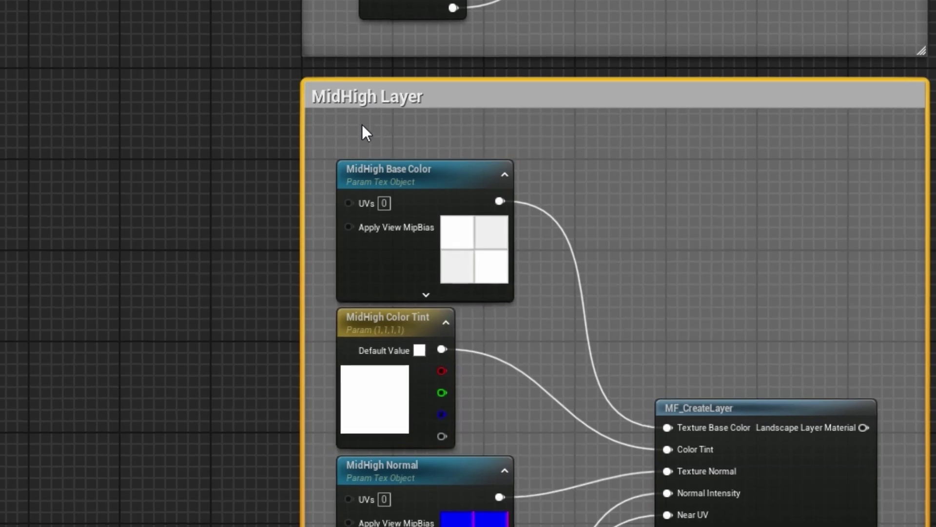
double_click(347, 96)
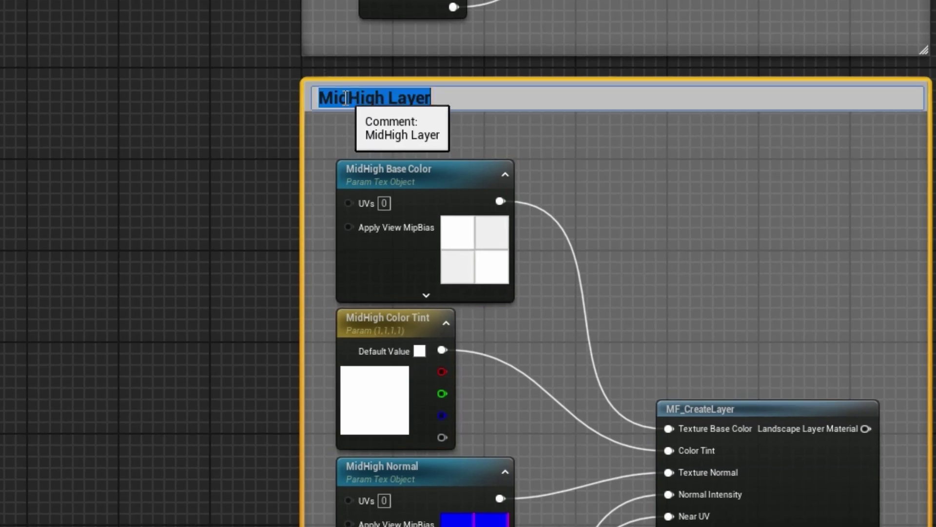
double_click(346, 97)
text(Cliff)
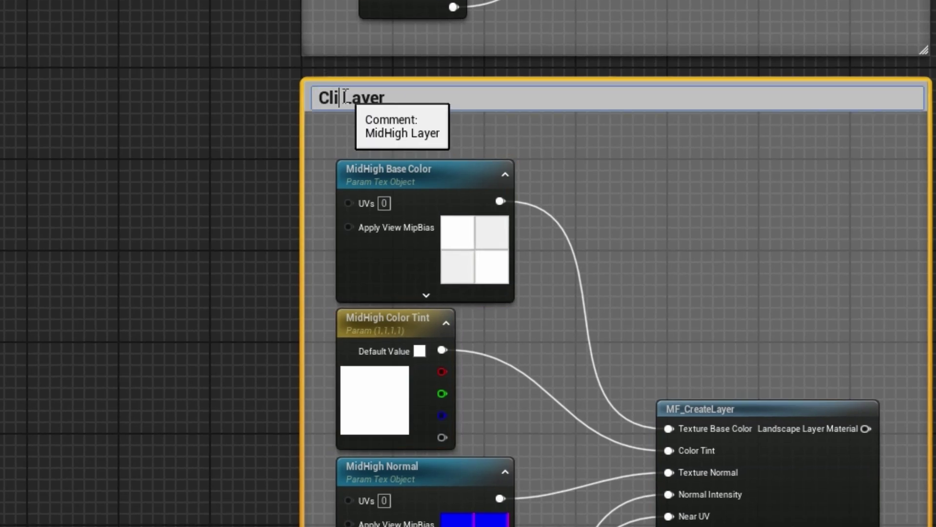
key(Return)
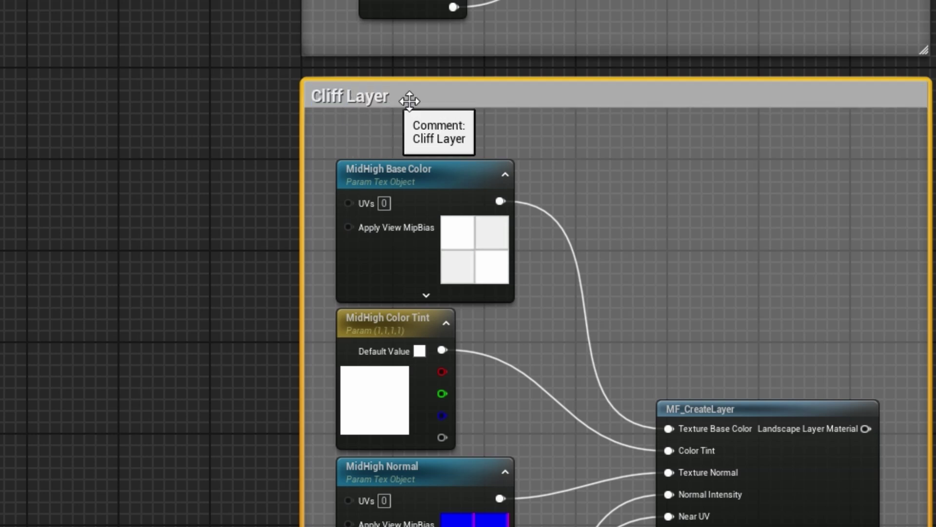
Step: Rename the copied base color and color tint parameters to Cliff Base Color and Cliff Color Tint
click(410, 175)
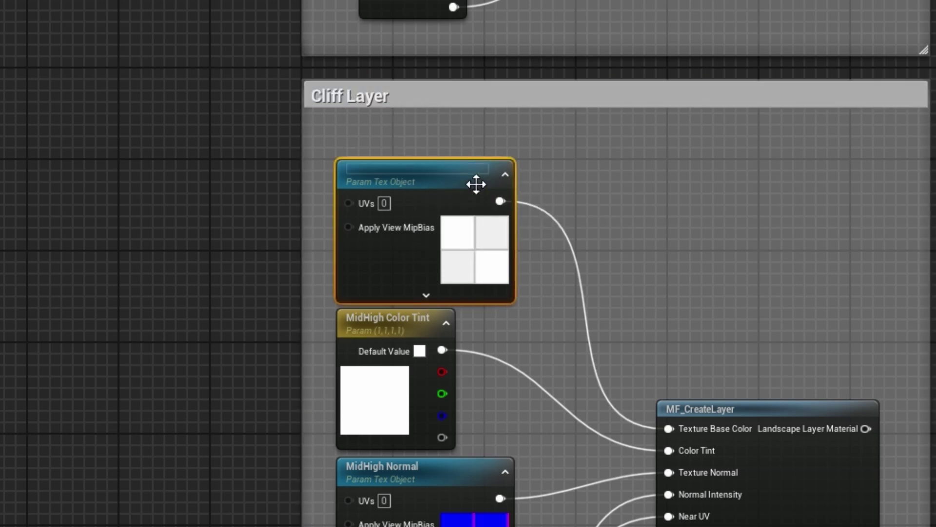
double_click(372, 176)
double_click(374, 172)
text(CliffBase Color)
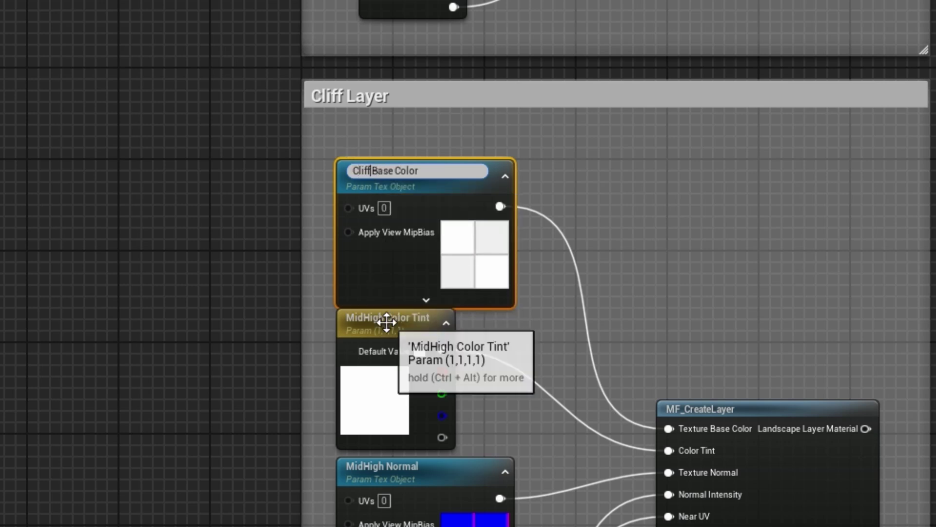
click(386, 321)
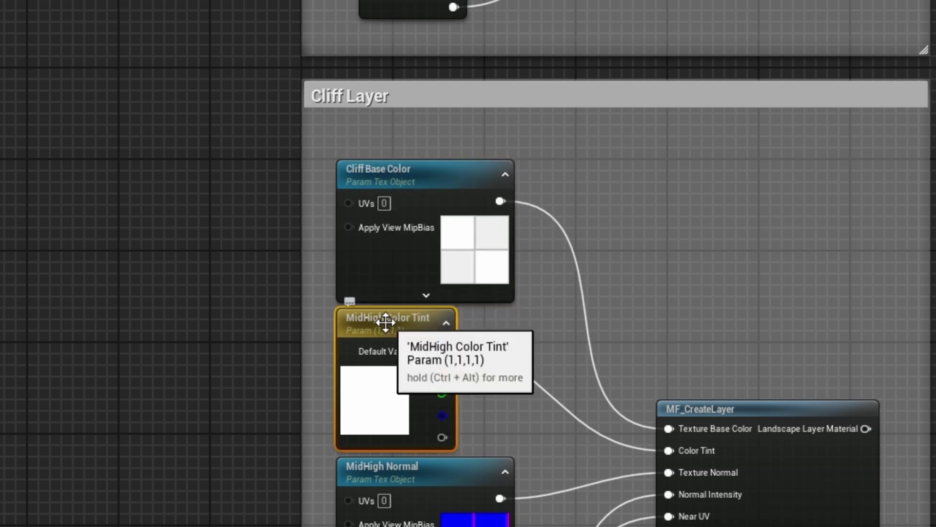
double_click(386, 322)
double_click(372, 319)
text(Cliff)
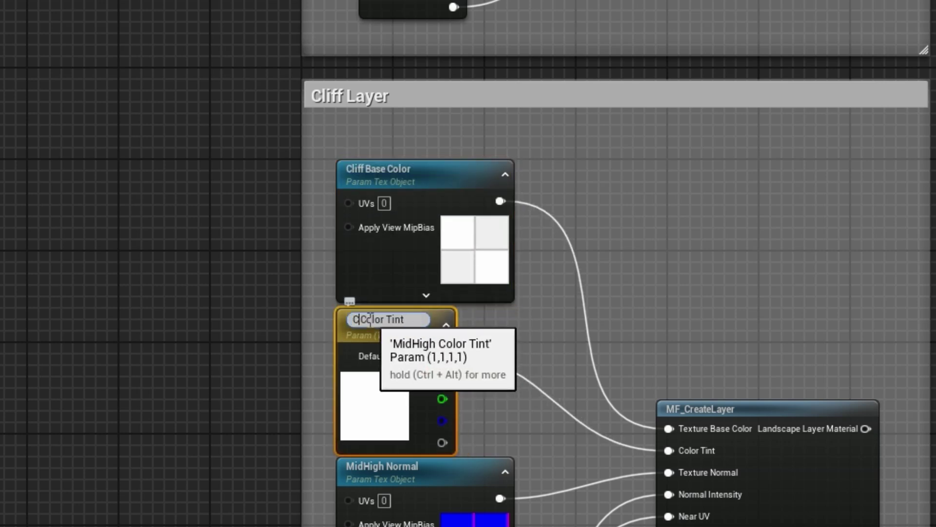
text(ff)
Step: Rename the copied normal and normal intensity parameters to Cliff Normal and Cliff Normal Intensity
right_drag(545, 316, 523, 44)
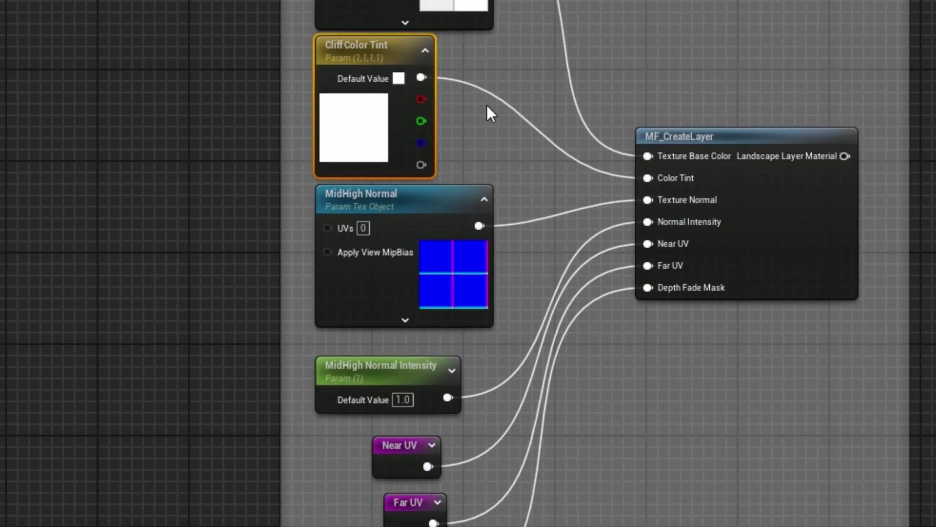
double_click(412, 193)
double_click(347, 195)
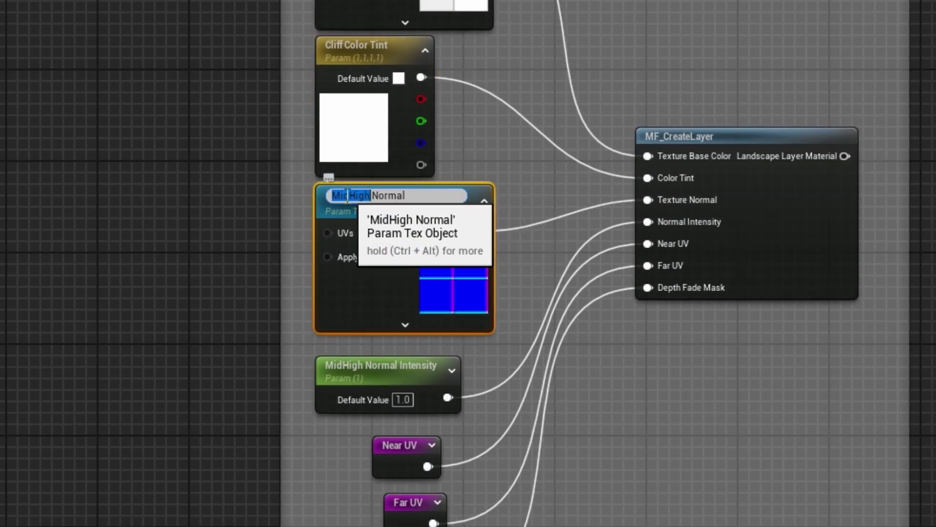
text(Cliff)
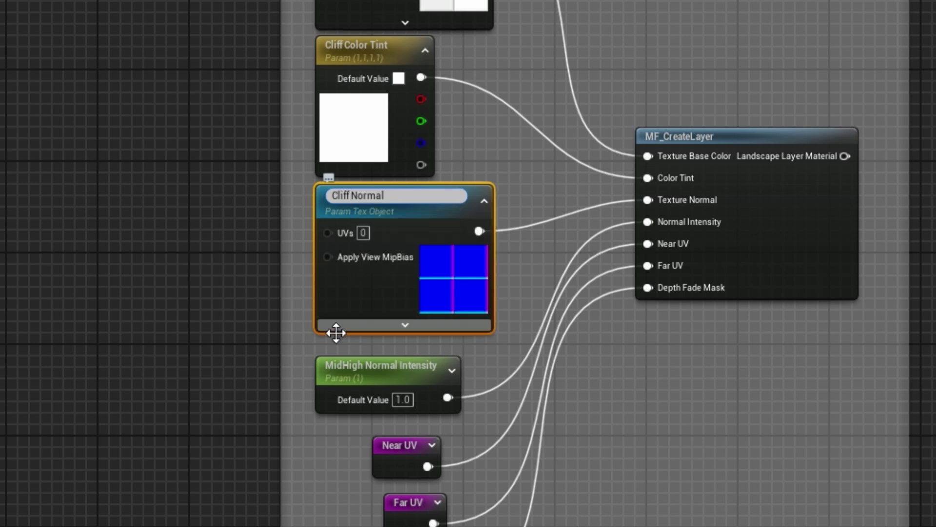
click(382, 371)
double_click(382, 371)
double_click(348, 366)
text(Cliff)
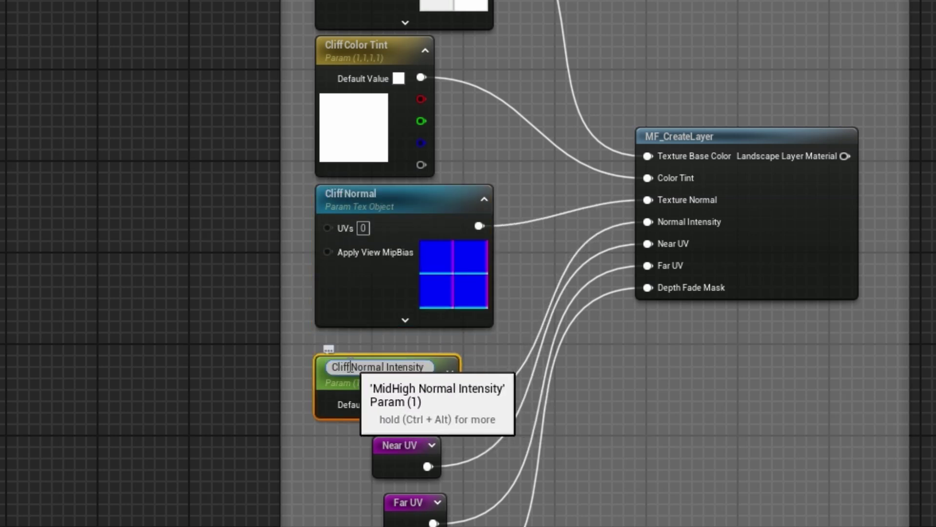
key(Return)
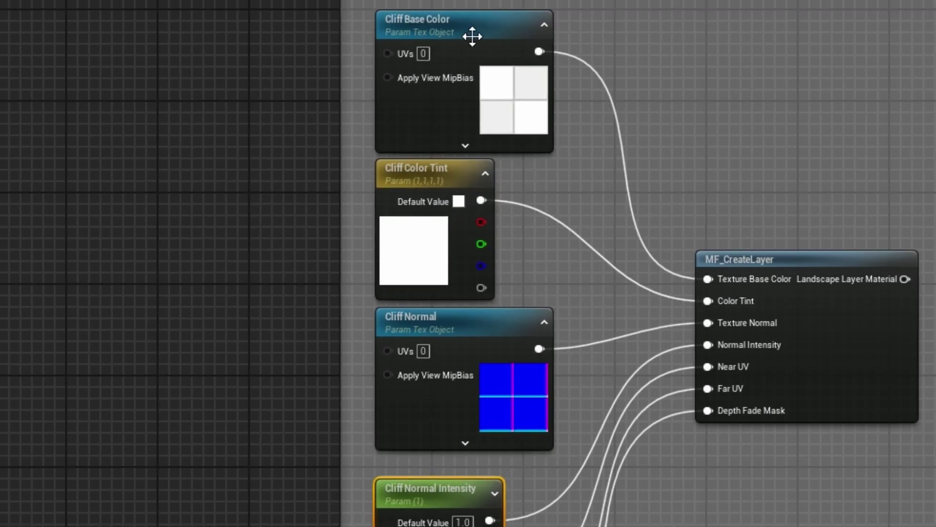
Step: Set the Cliff Base Color parameter's group to a new group named 4 Cliff
click(394, 125)
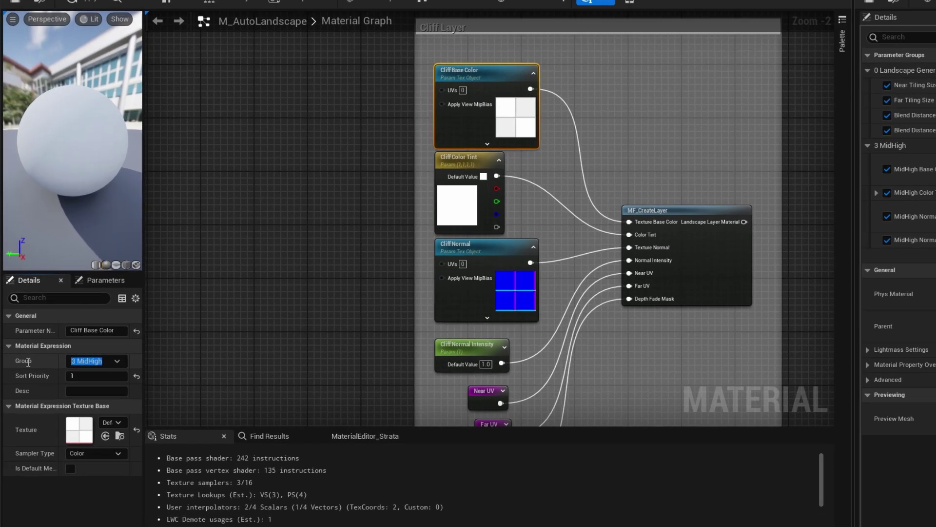
drag(92, 357, 25, 359)
text(4)
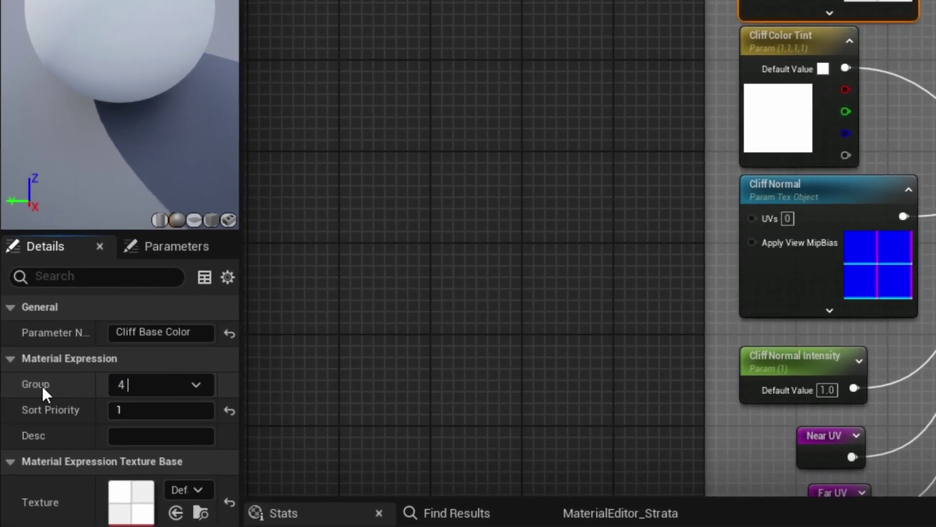
text( Cliff)
Step: Assign the Cliff Color Tint, Cliff Normal and Cliff Normal Intensity parameters to the 4 Cliff group
click(775, 37)
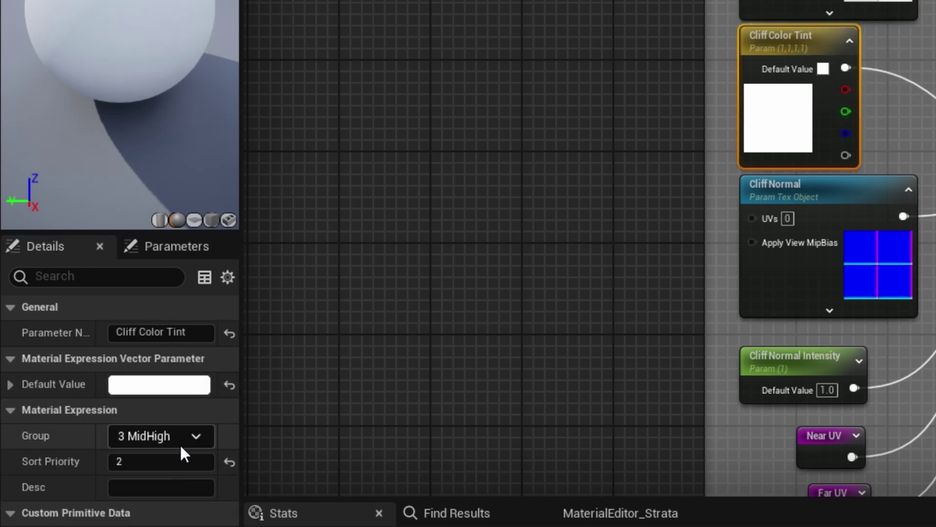
click(198, 435)
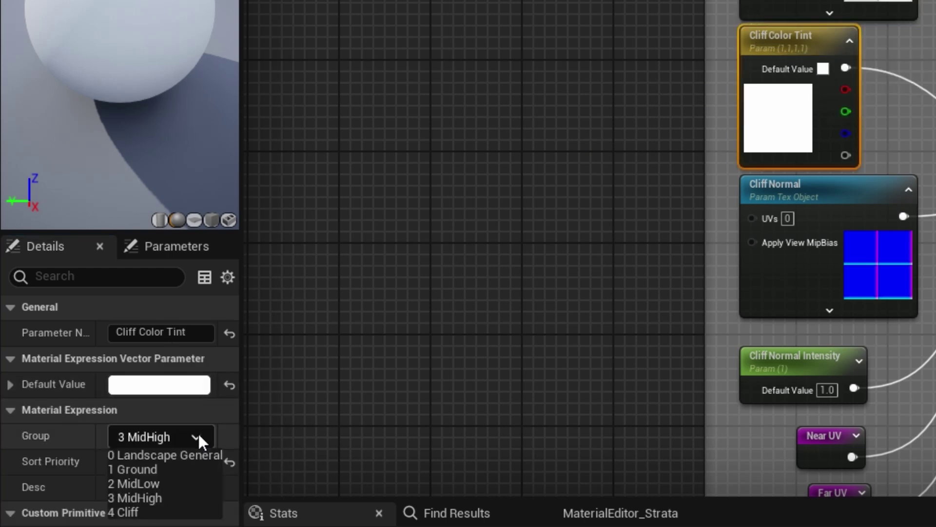
click(146, 510)
click(849, 188)
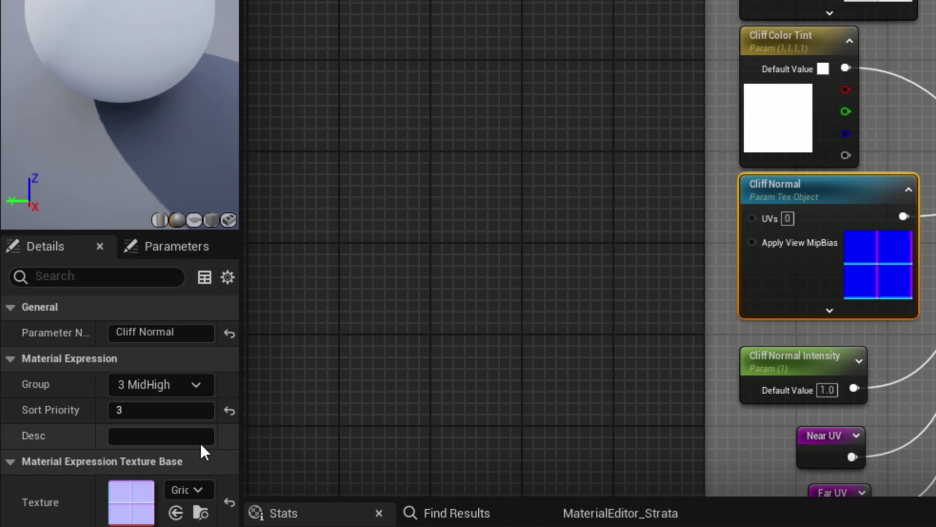
click(195, 384)
click(135, 459)
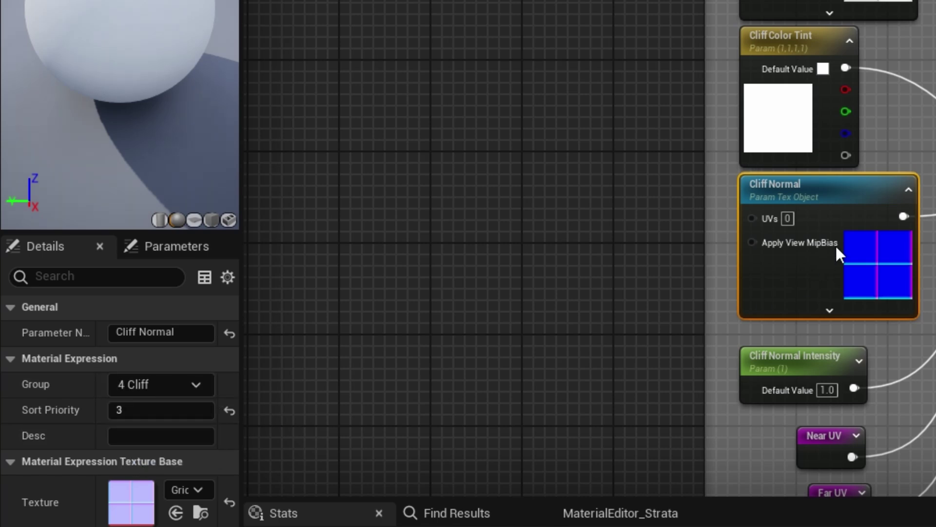
click(775, 360)
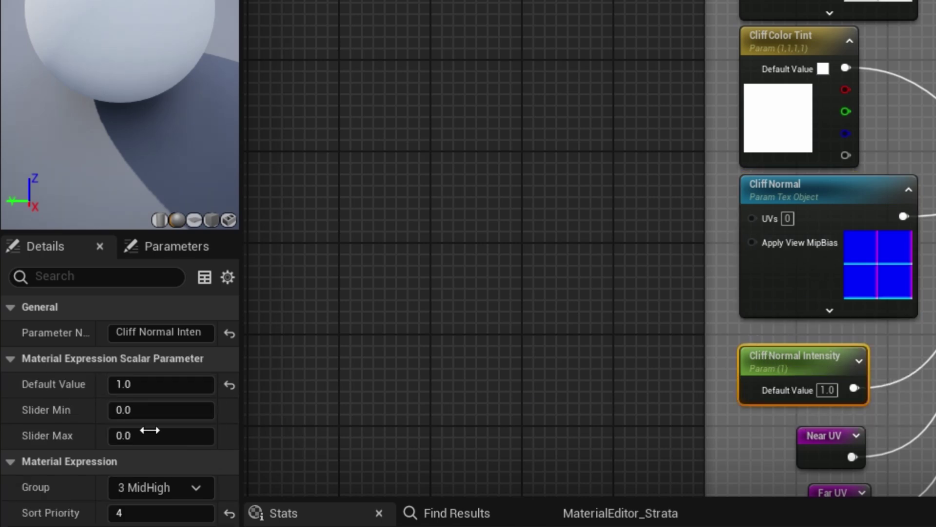
click(195, 488)
click(135, 526)
Step: Connect the Cliff layer's MF_CreateLayer output to the Final Output node, replacing the MidHigh connection, and save the material
scroll(915, 115, down, 4)
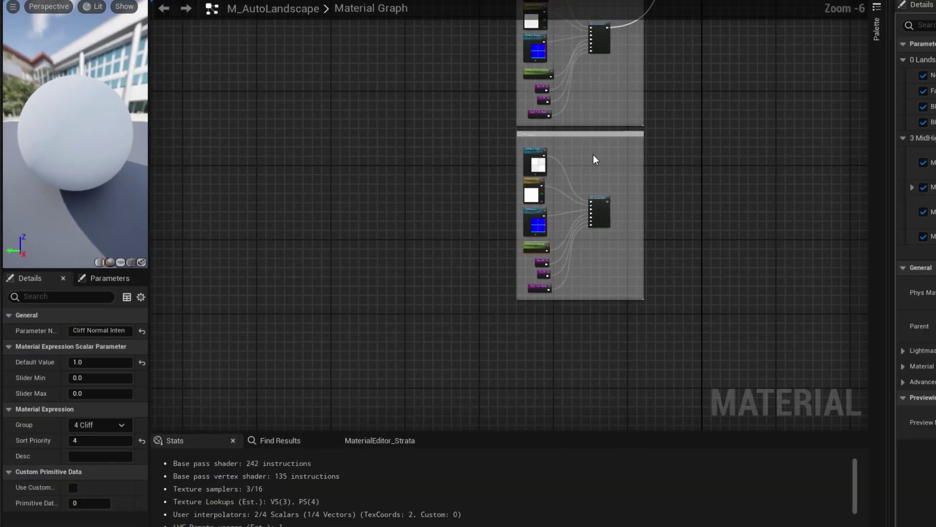
right_drag(593, 154, 371, 149)
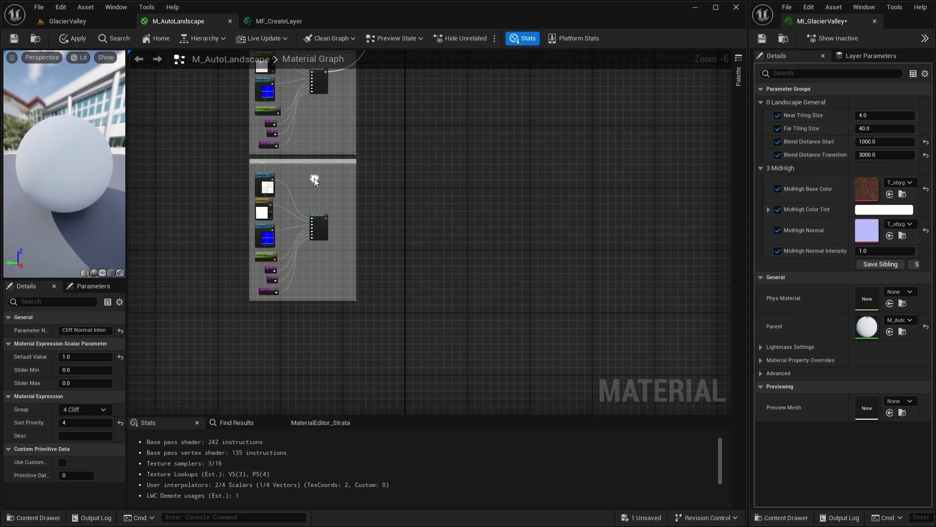
scroll(394, 172, up, 3)
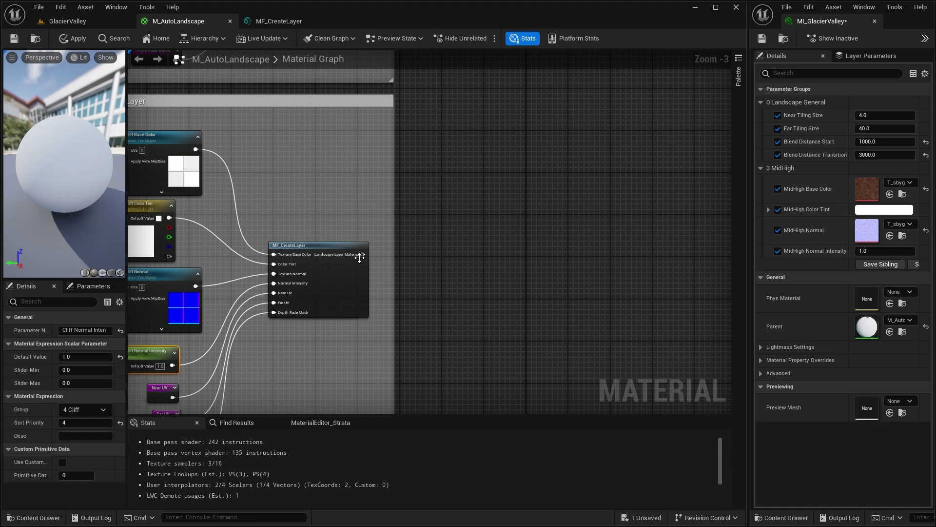
drag(360, 257, 575, 127)
click(16, 39)
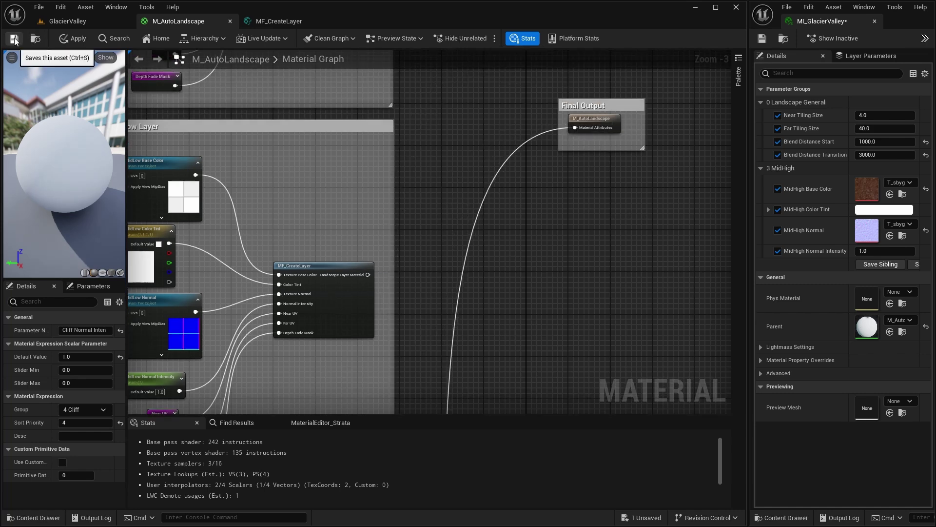
Step: Show the GlacierValley level and enable the Cliff Base Color, Color Tint, Normal and Normal Intensity overrides in the MI_GlacierValley instance
click(86, 20)
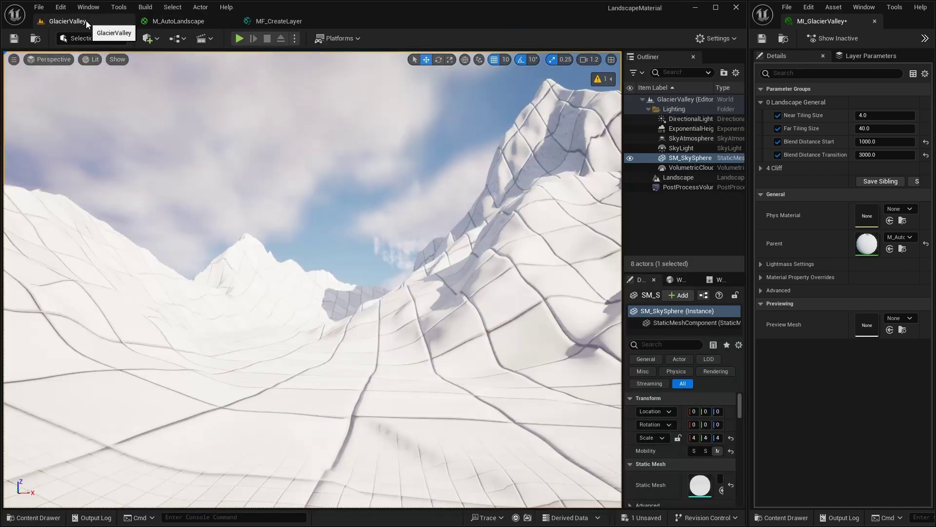
mouse_move(433, 292)
right_down()
mouse_move(433, 327)
mouse_move(433, 307)
right_up()
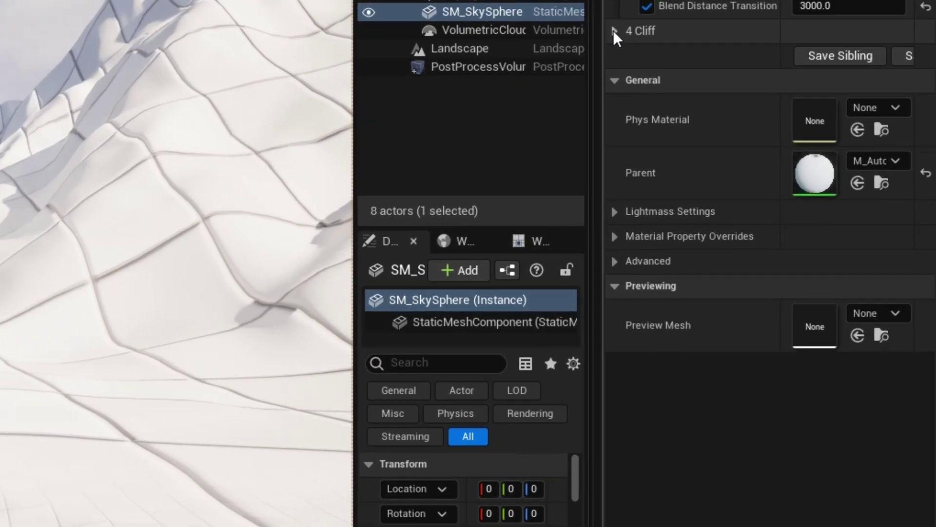
click(614, 30)
click(646, 69)
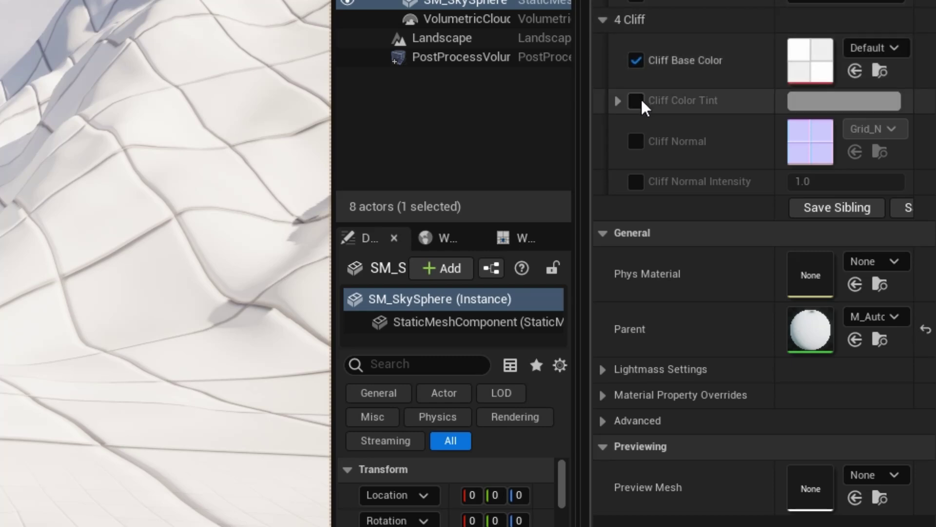
click(640, 101)
click(636, 141)
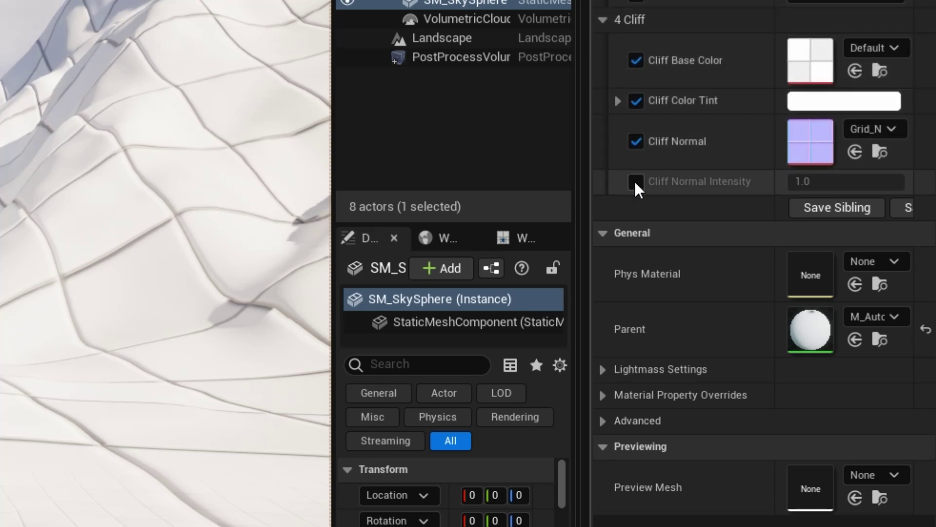
click(635, 181)
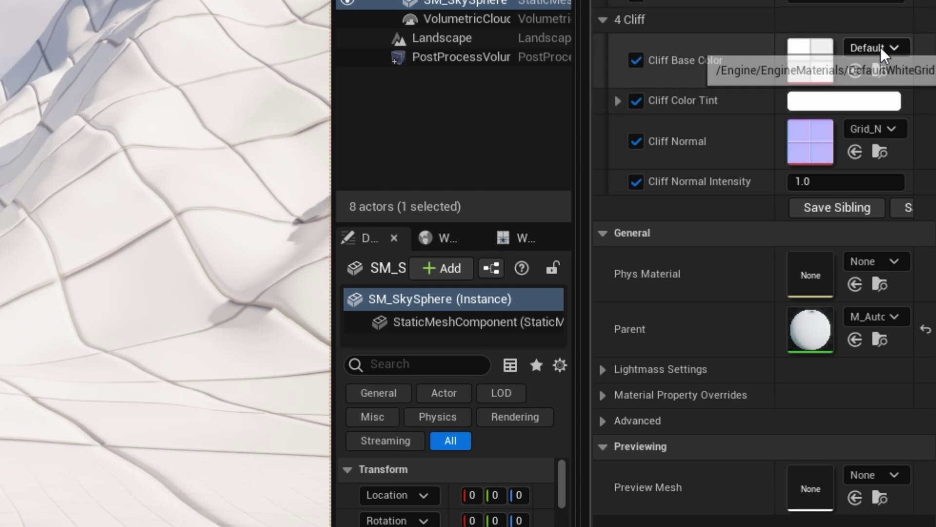
Step: Assign the rock cliff textures T_xccibbi_2K_B to Cliff Base Color and T_xccibbi_2K_N to Cliff Normal in the MI_GlacierValley instance
click(895, 47)
text(cliff)
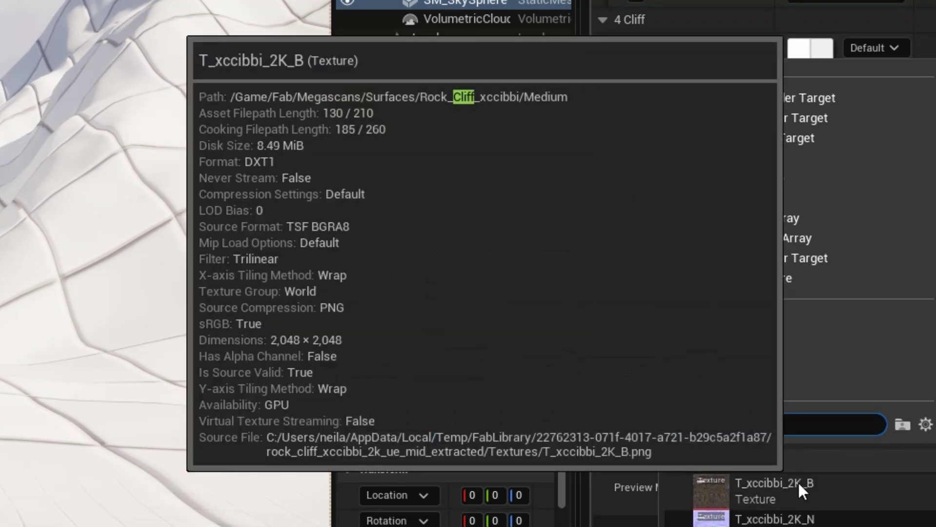
click(799, 483)
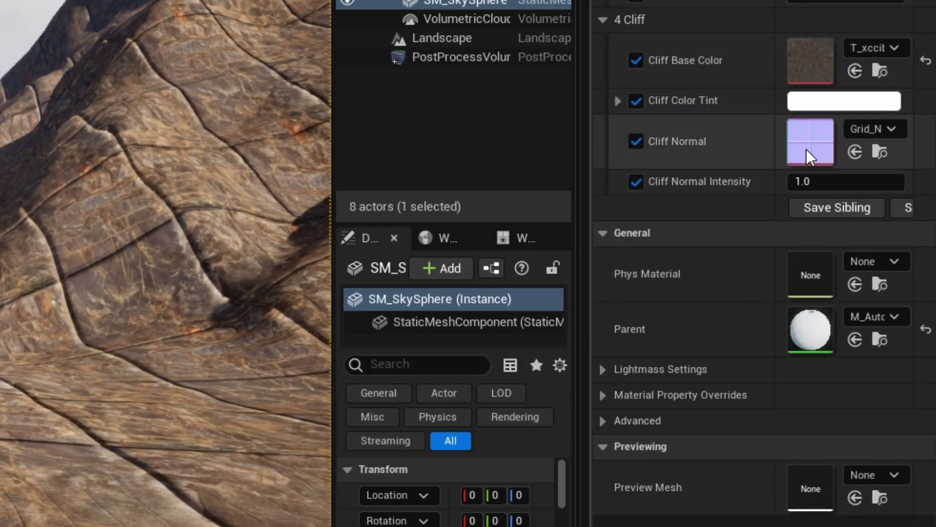
click(896, 128)
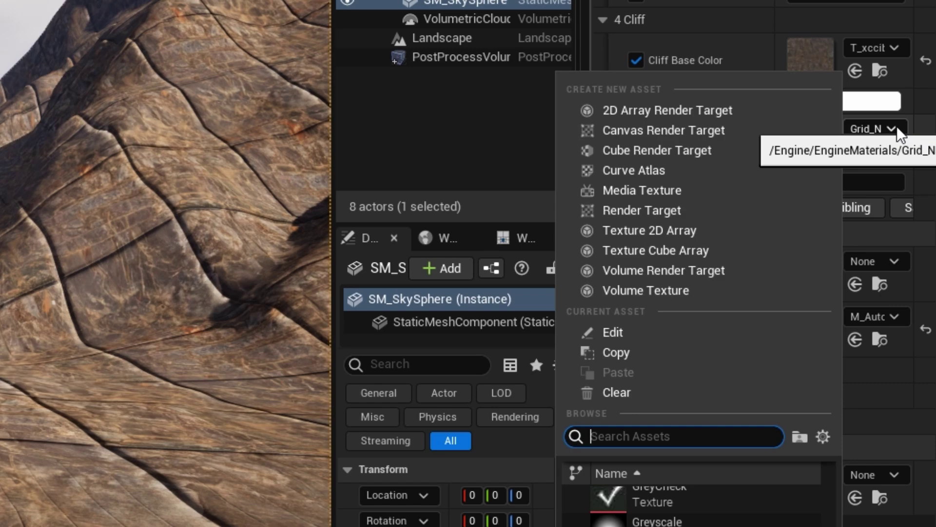
text(cliff)
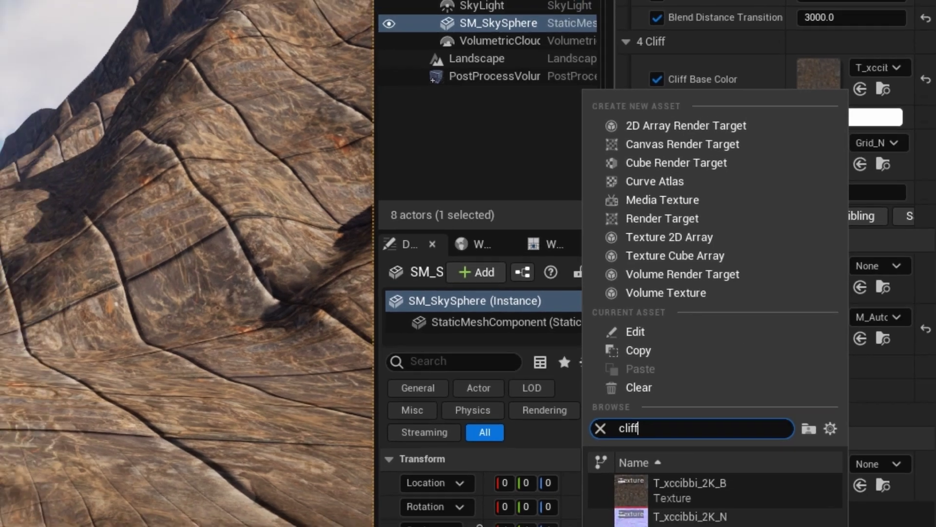
click(690, 516)
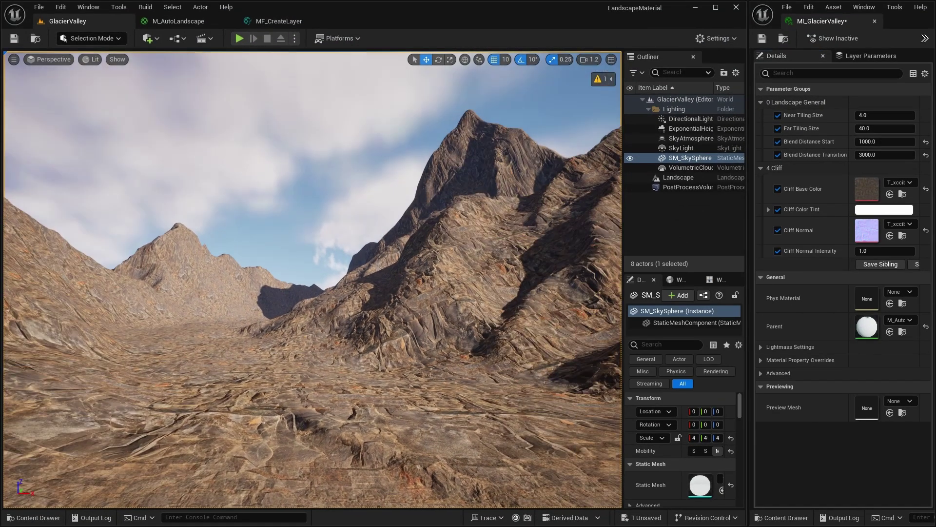
Step: Examine the cliff texture across the GlacierValley landscape and review the layer groups in the M_AutoLandscape graph
right_drag(312, 279, 351, 288)
right_drag(314, 149, 293, 148)
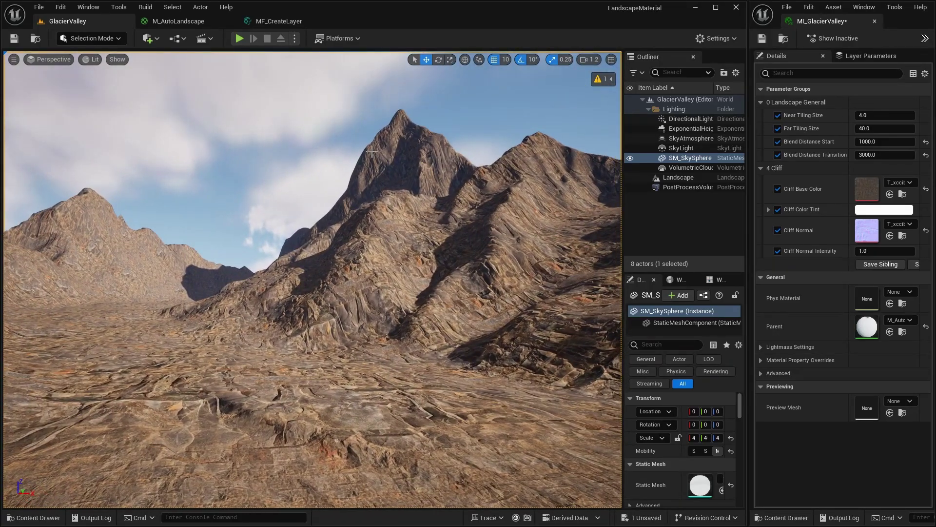
right_drag(401, 226, 293, 210)
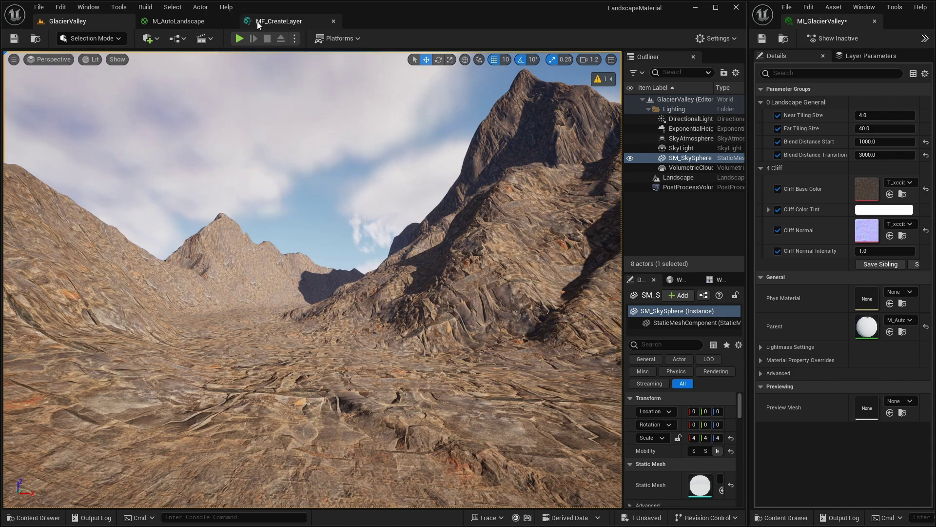
click(178, 21)
scroll(254, 222, down, 6)
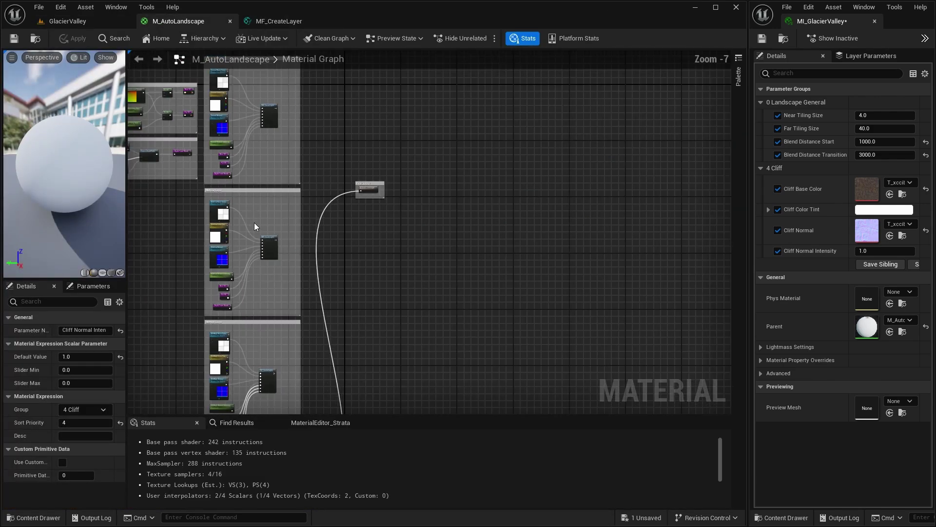
right_drag(188, 245, 298, 233)
scroll(284, 198, down, 1)
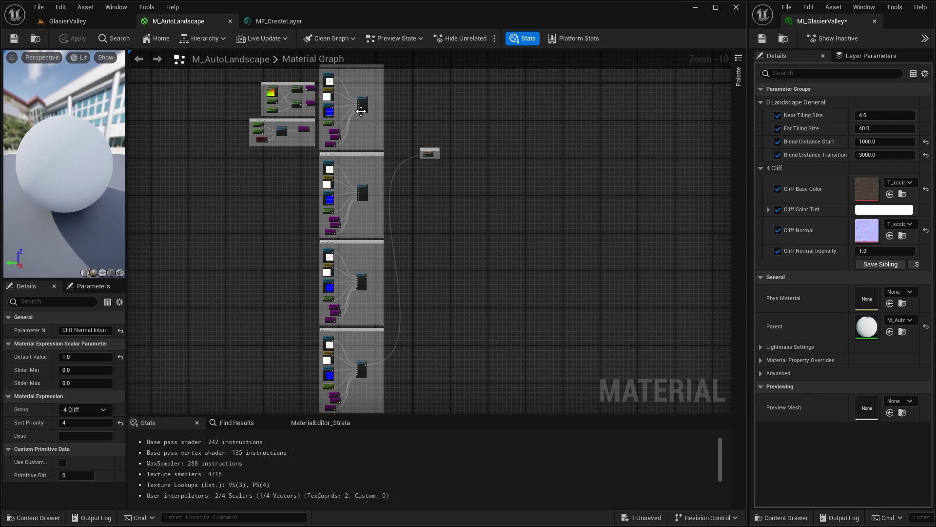
right_drag(428, 196, 439, 245)
scroll(442, 249, up, 1)
scroll(404, 227, up, 1)
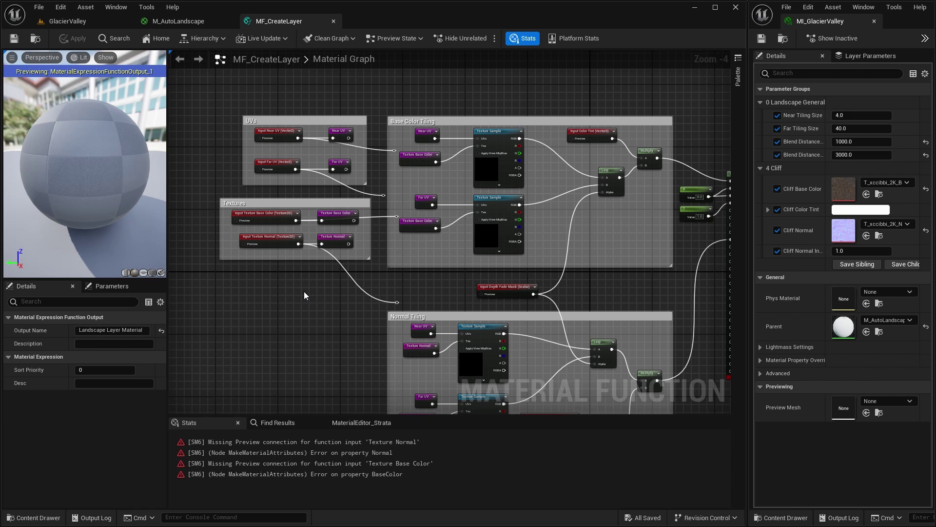
Step: Delete the four leftover reroute nodes branching off the UV and texture inputs in the MF_CreateLayer graph
right_drag(300, 300, 302, 306)
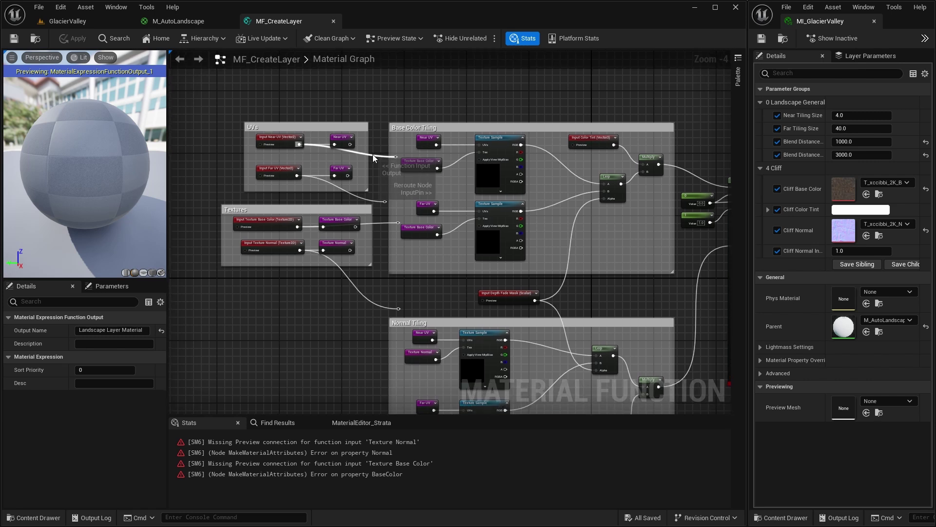
drag(390, 155, 393, 158)
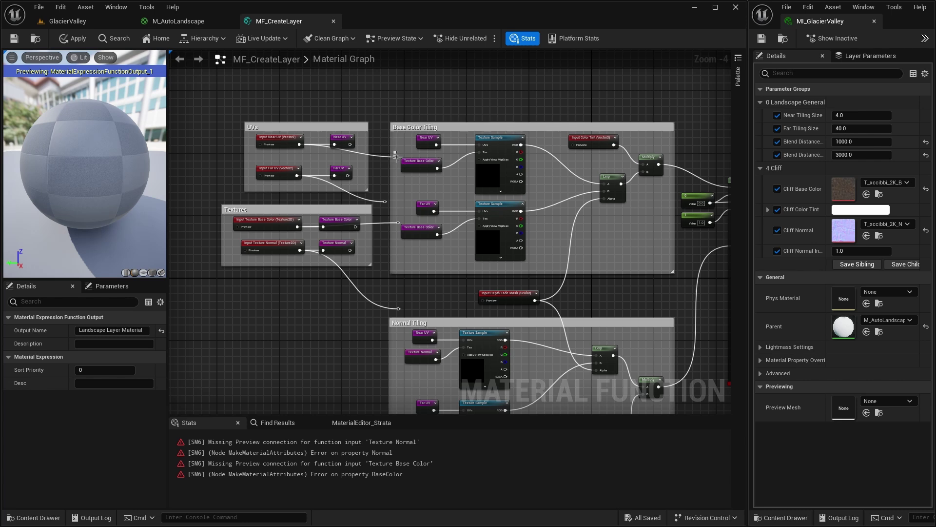
click(392, 156)
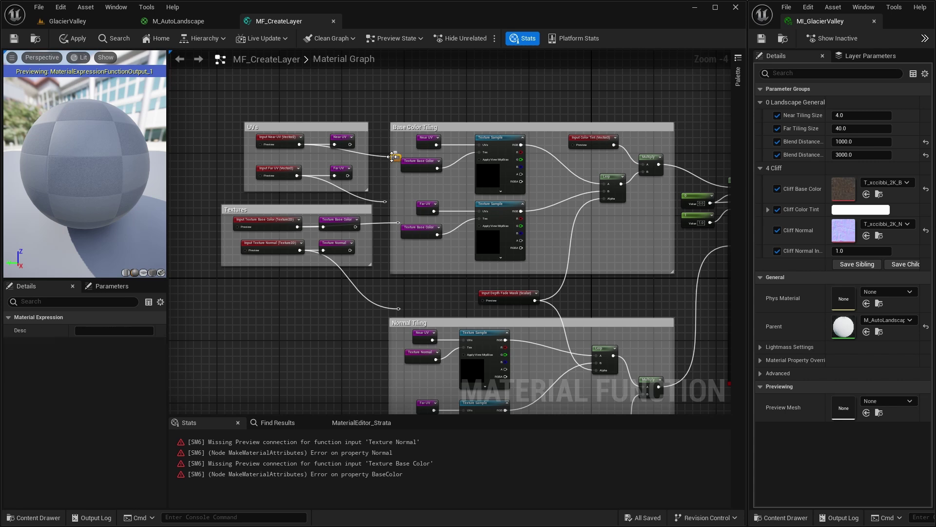
key(Delete)
click(385, 201)
key(Delete)
click(396, 223)
key(Delete)
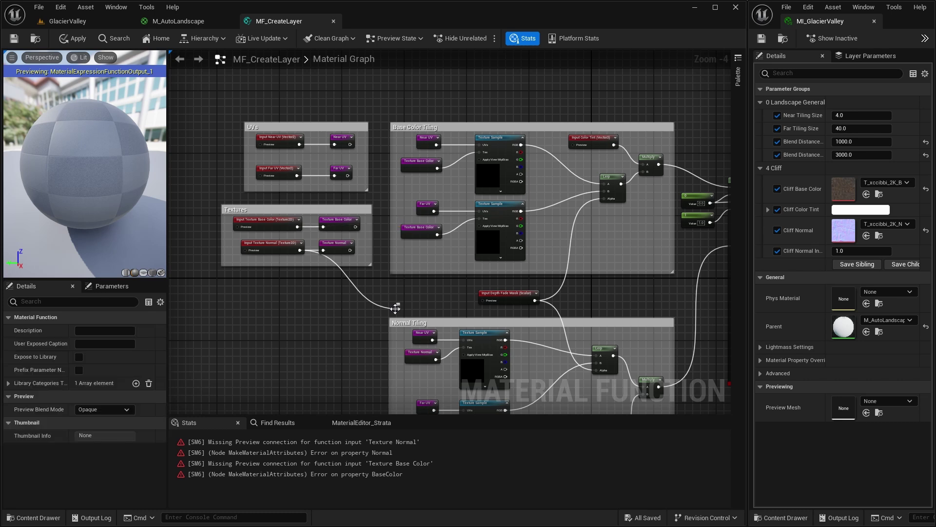
click(395, 307)
key(Delete)
Step: Add a TextureObject node beside the Textures group and place a duplicate of it below
right_drag(382, 292, 486, 294)
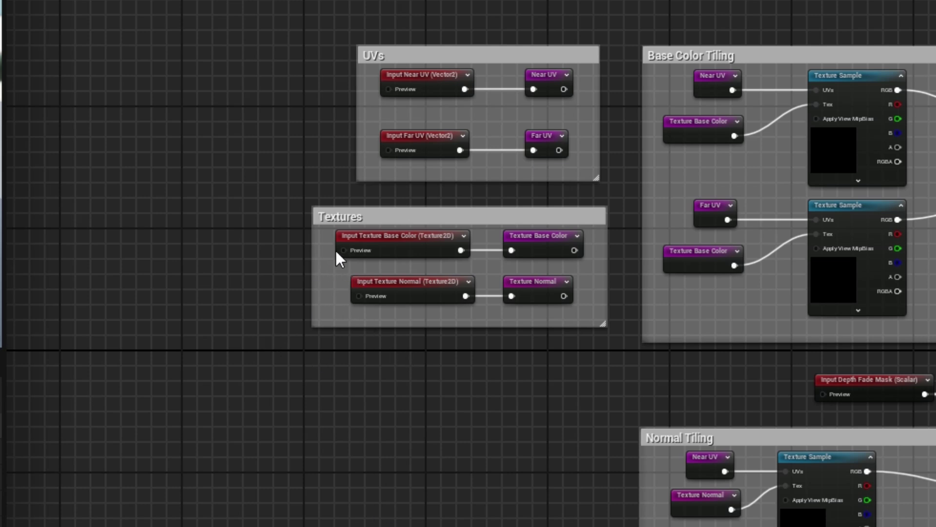
right_click(181, 239)
text(text)
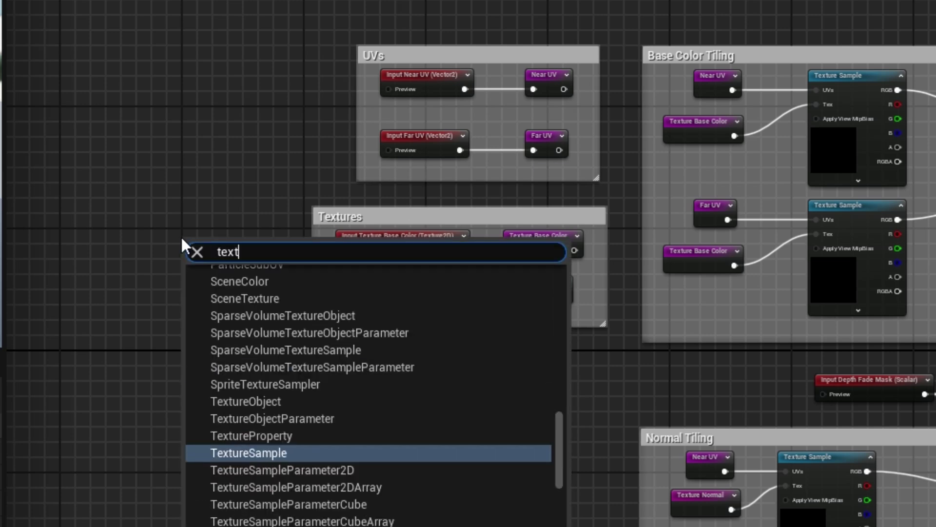
text(ure)
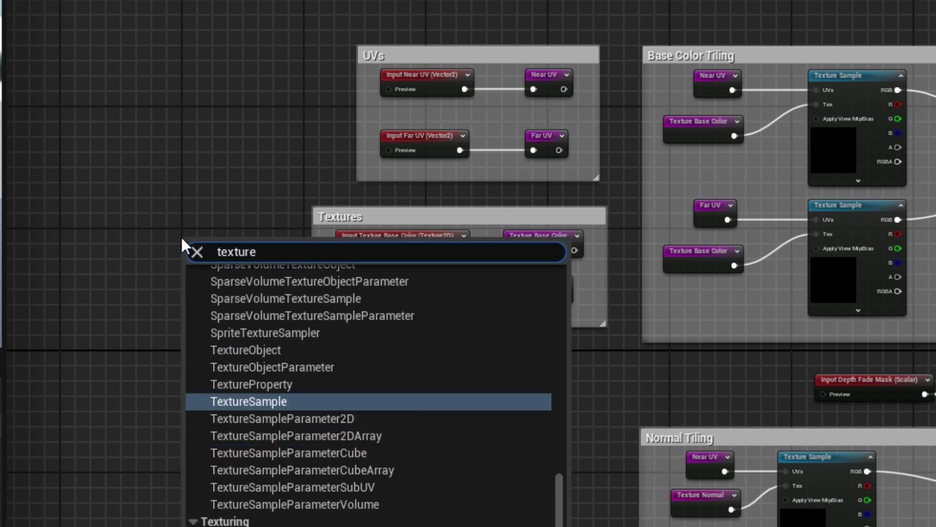
click(257, 349)
drag(216, 239, 204, 207)
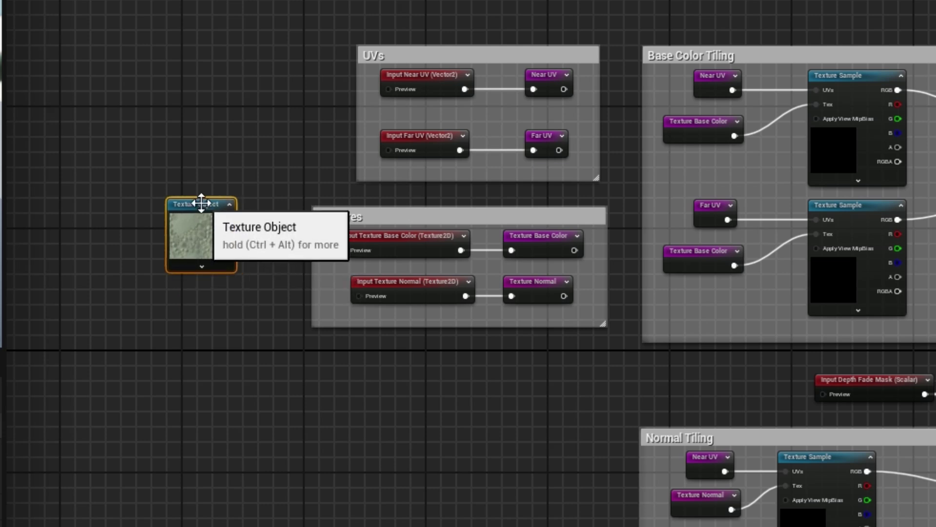
key(ctrl+w)
drag(237, 204, 207, 306)
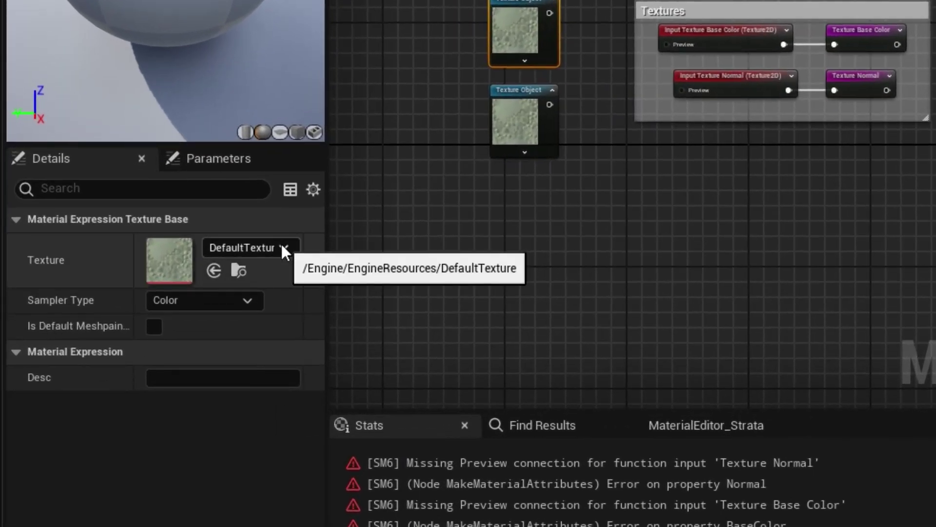
Step: Set the upper Texture Object's texture to DefaultWhiteGrid
click(144, 330)
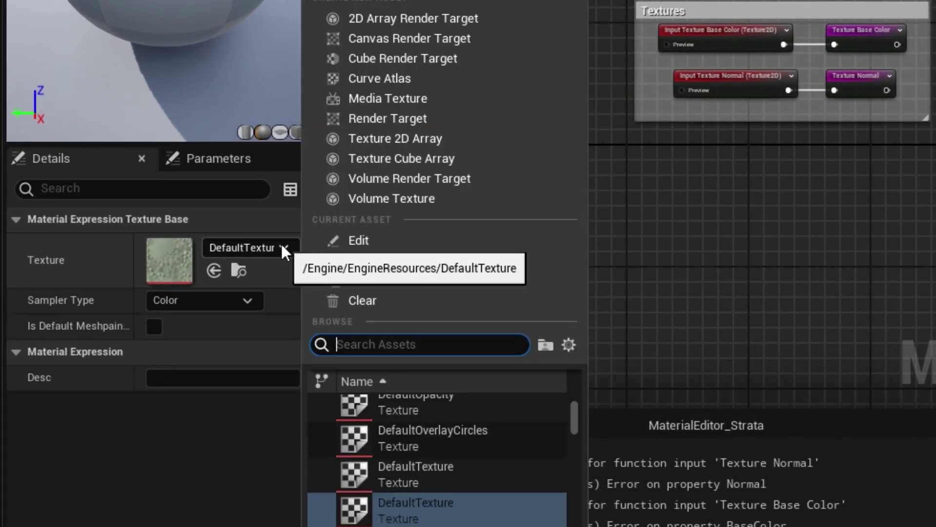
text(whitegf)
key(BackSpace)
text(rid)
click(428, 415)
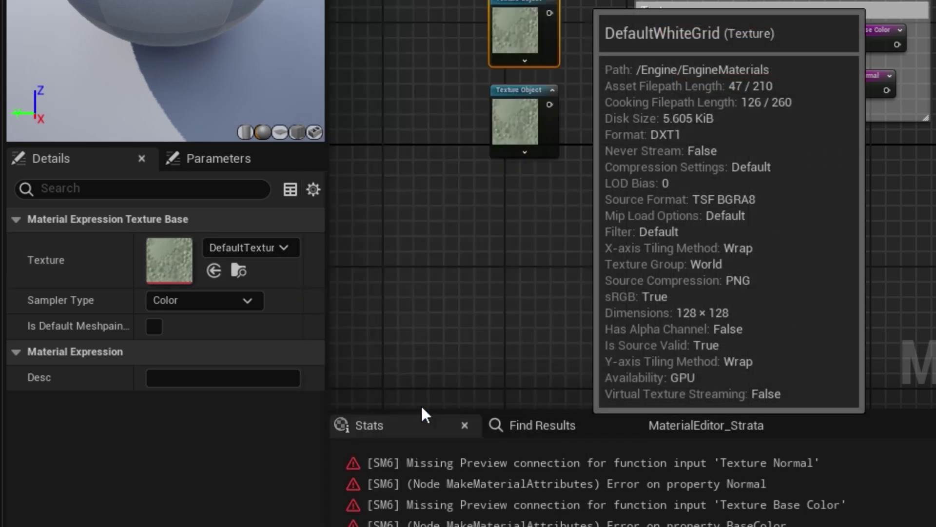
Step: Set the lower Texture Object's texture to Grid_N
click(524, 95)
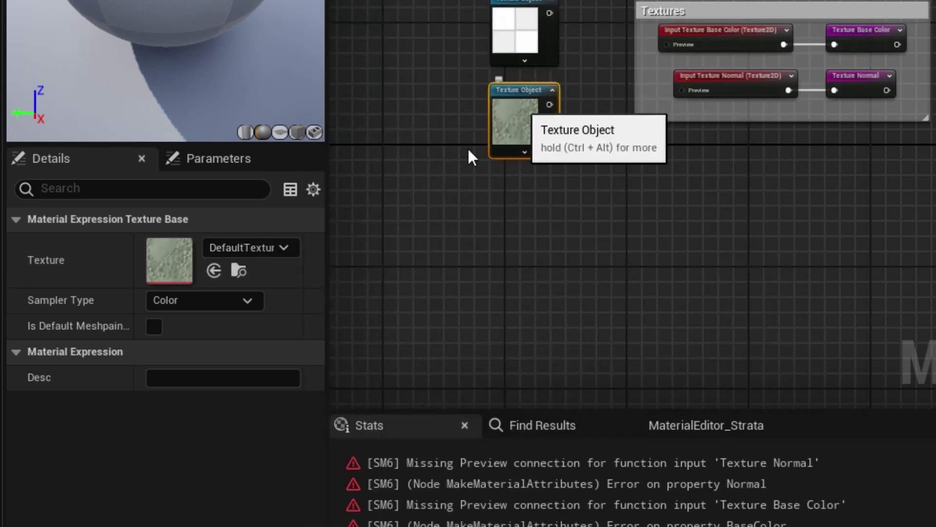
click(283, 248)
text(grid)
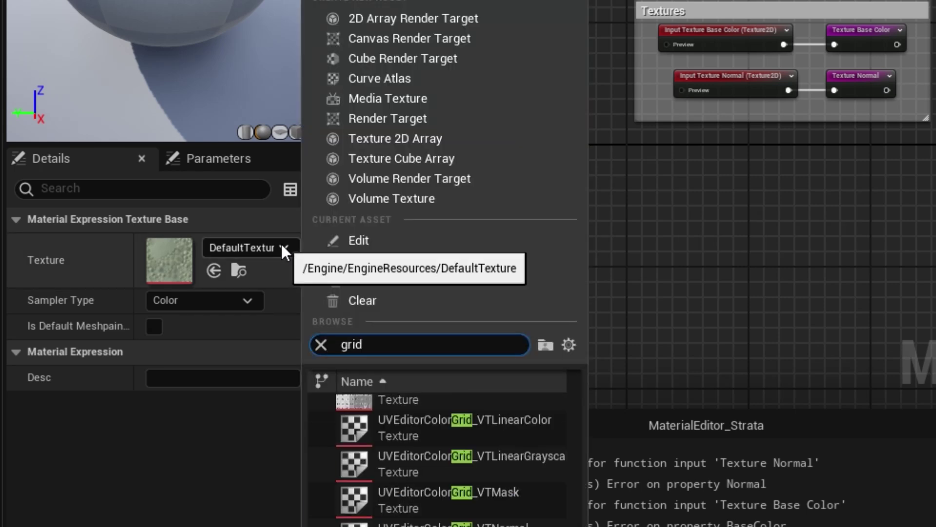
drag(574, 525, 559, 362)
click(413, 510)
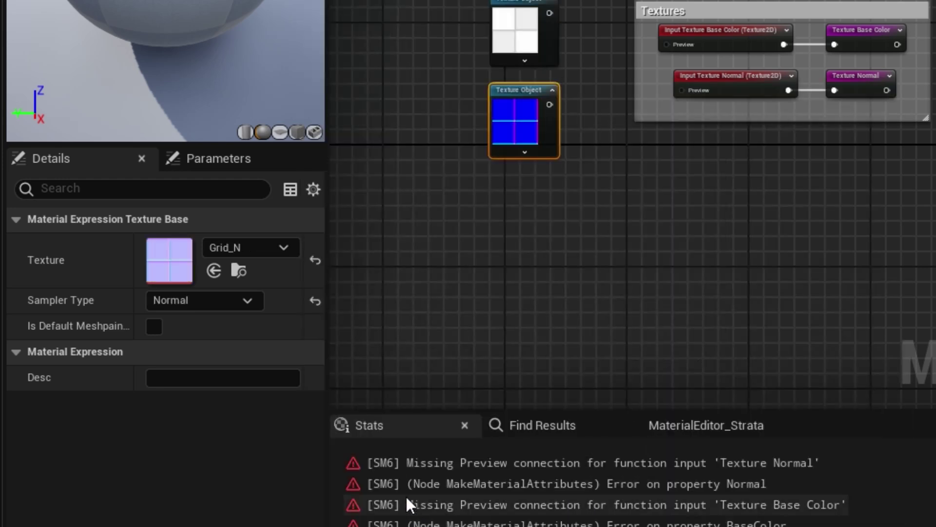
Step: Connect the Texture Objects to the Texture Base Color and Texture Normal preview pins, and apply Use Preview Value as Default on both inputs
drag(549, 13, 666, 45)
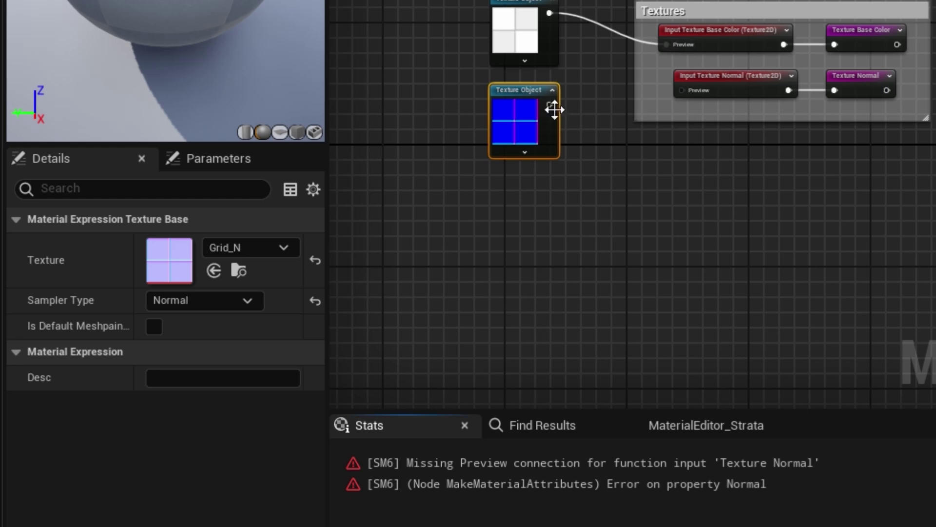
drag(550, 105, 678, 91)
click(711, 32)
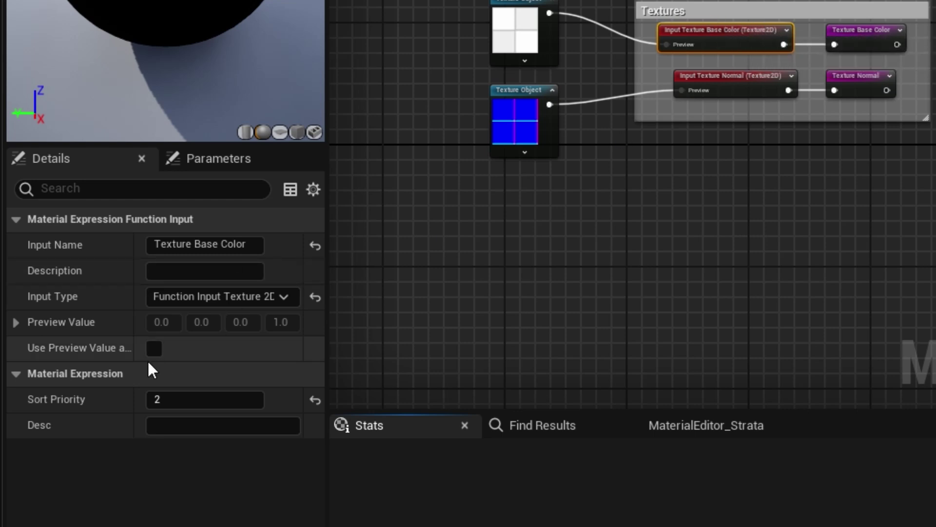
click(154, 348)
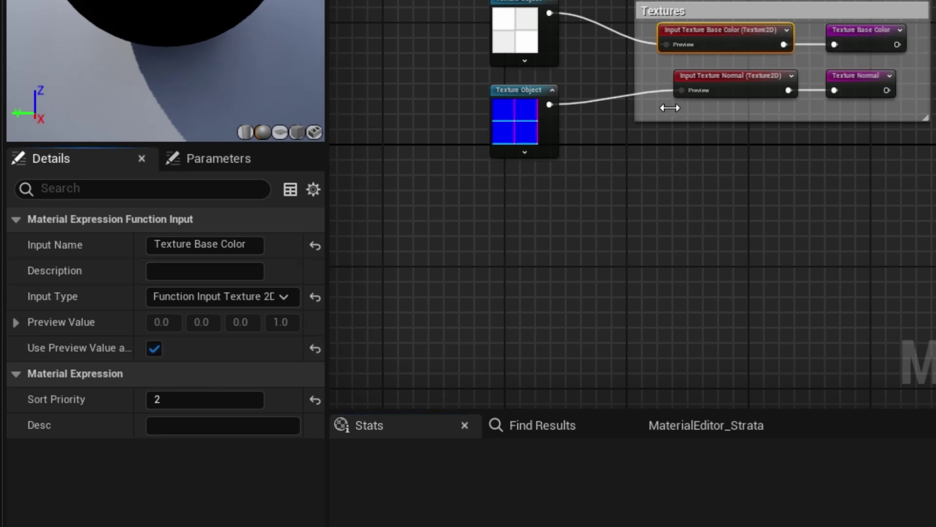
click(756, 79)
click(155, 347)
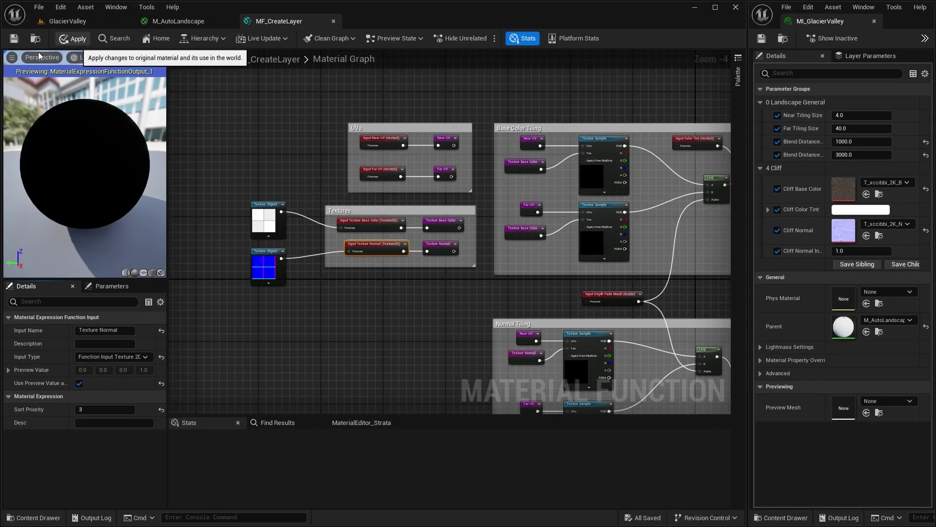
click(72, 39)
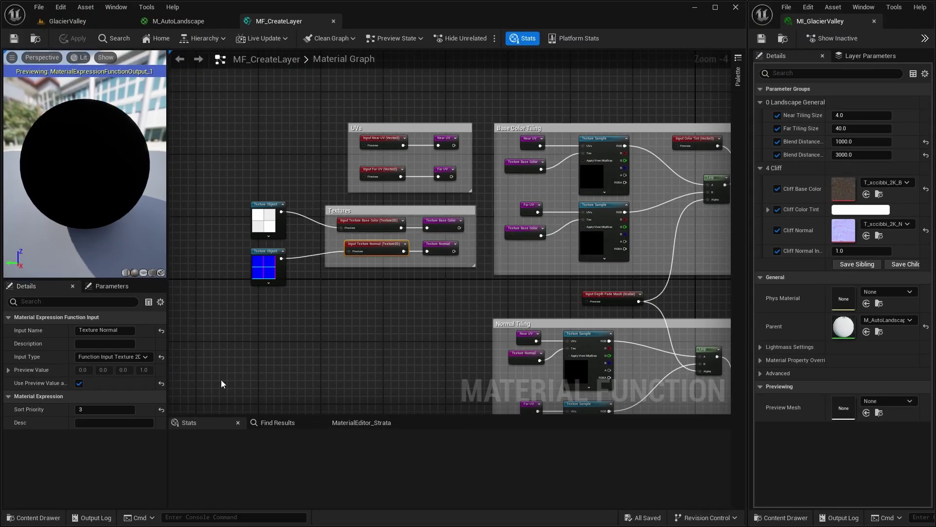
Step: Add a SlopeMask node below the Depth Fade Mask group in the M_AutoLandscape graph
right_drag(440, 329, 409, 297)
scroll(304, 288, down, 1)
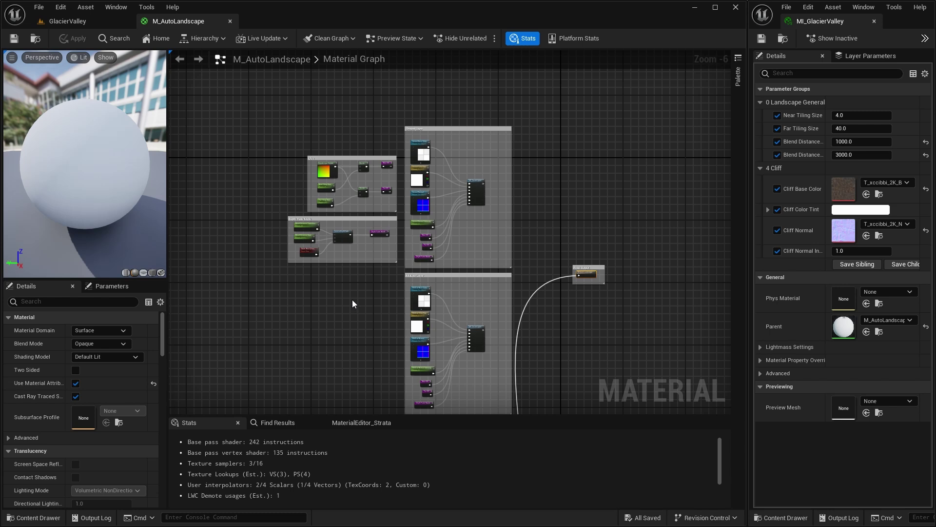
scroll(354, 303, up, 2)
mouse_move(370, 301)
right_down()
mouse_move(359, 347)
mouse_move(319, 291)
mouse_move(323, 259)
mouse_move(361, 292)
mouse_move(356, 302)
right_up()
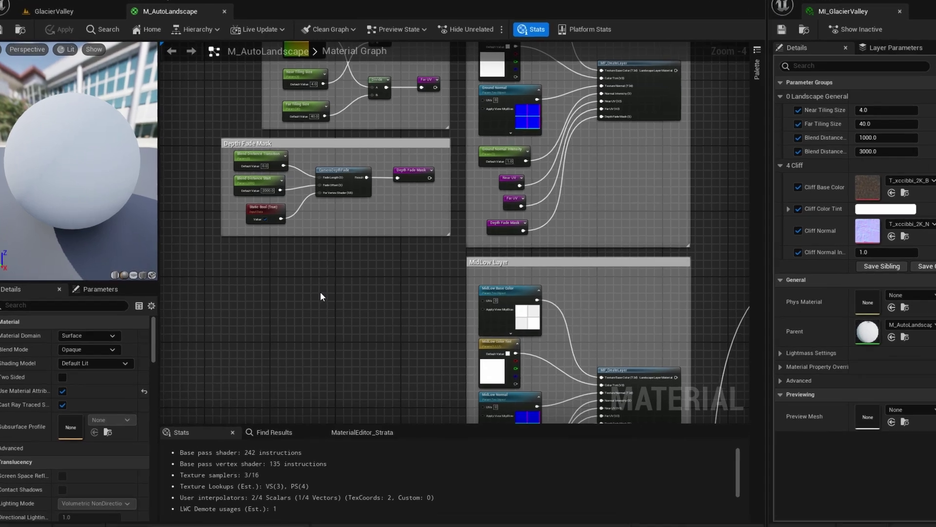
right_click(320, 291)
text(slope)
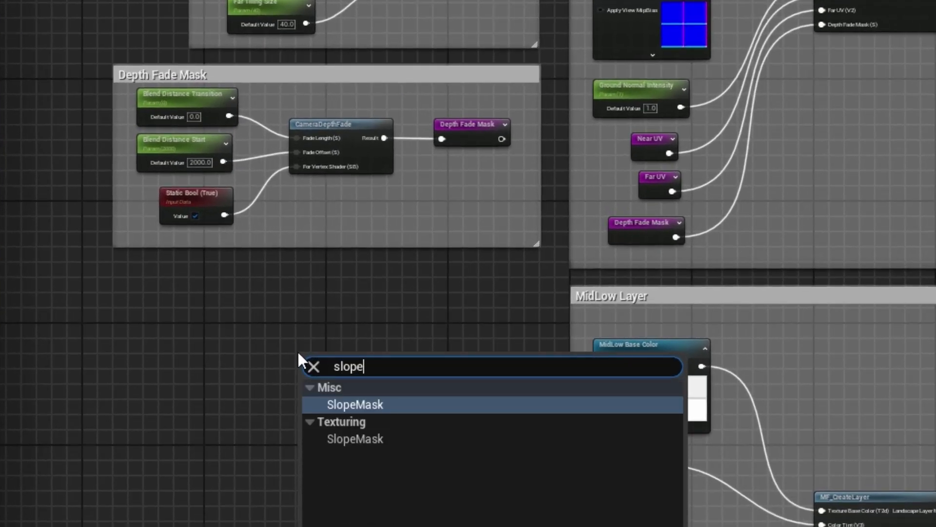
click(346, 438)
drag(364, 356, 348, 333)
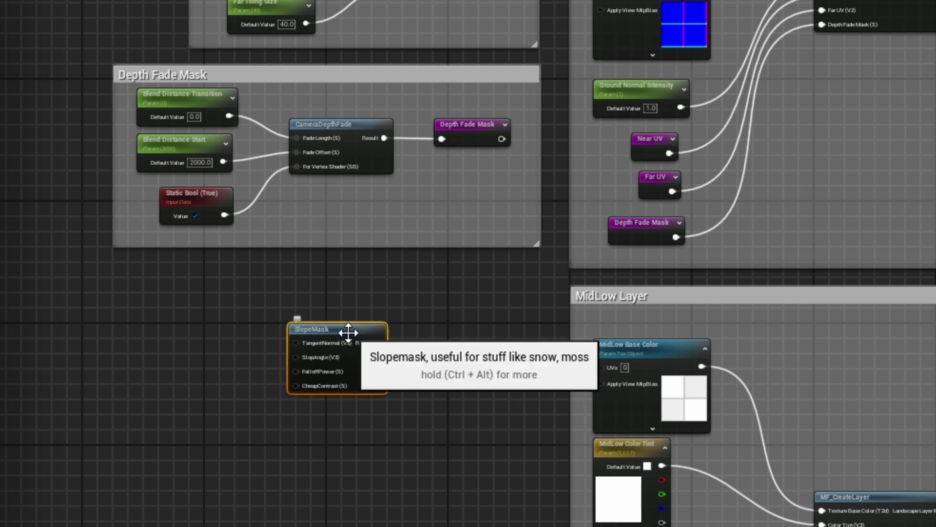
scroll(347, 386, up, 2)
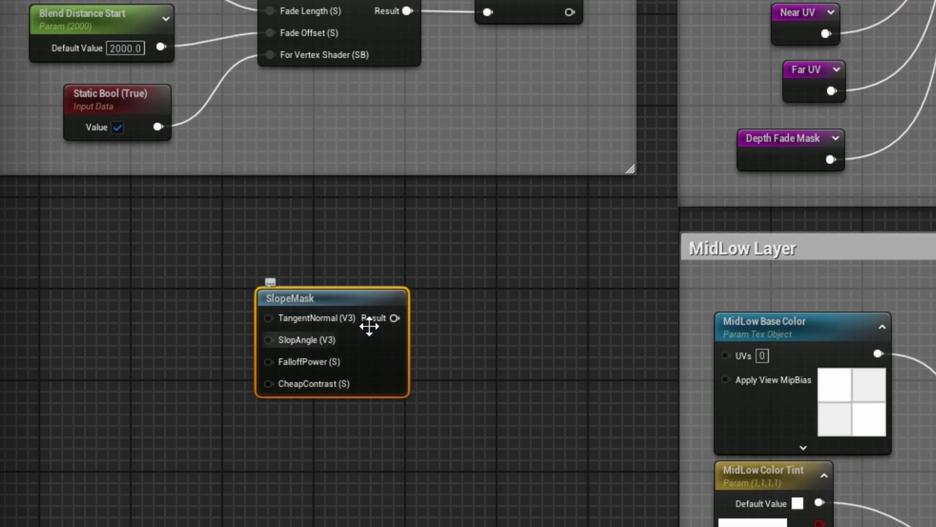
right_drag(369, 427, 488, 431)
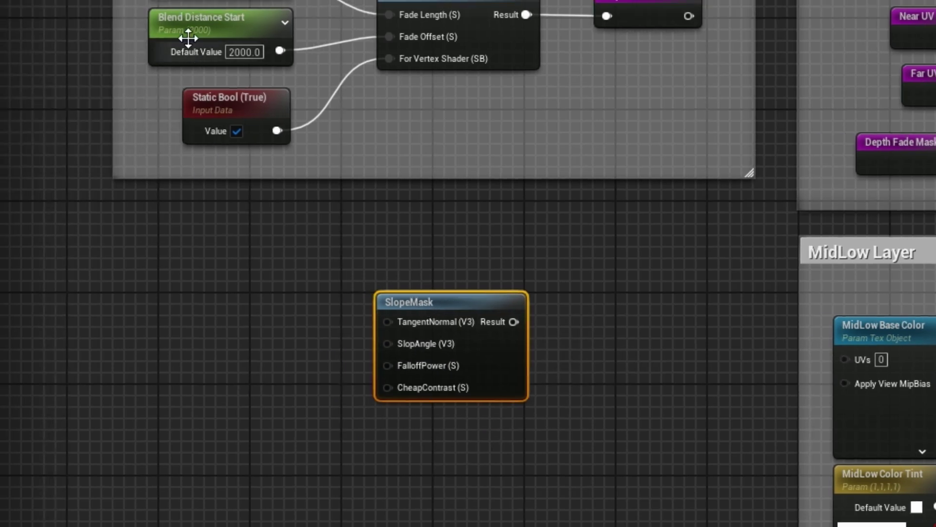
Step: Duplicate the Blend Distance Start parameter beside the SlopeMask node and rename the copy Ground Slope Mask
click(198, 25)
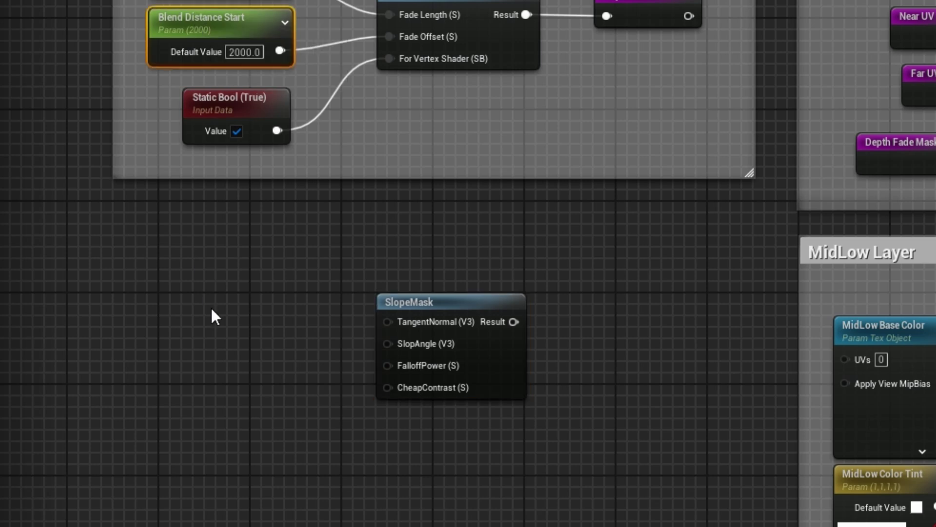
key(ctrl+v)
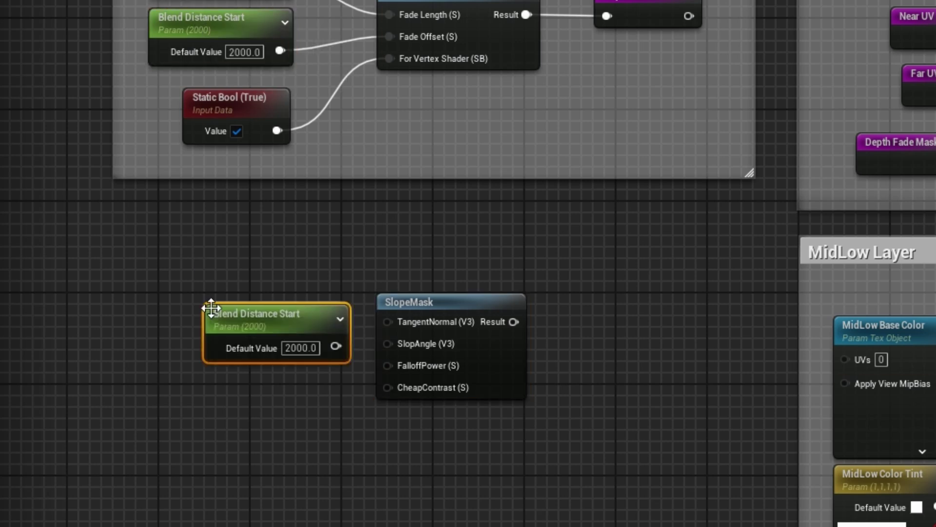
drag(271, 309, 209, 297)
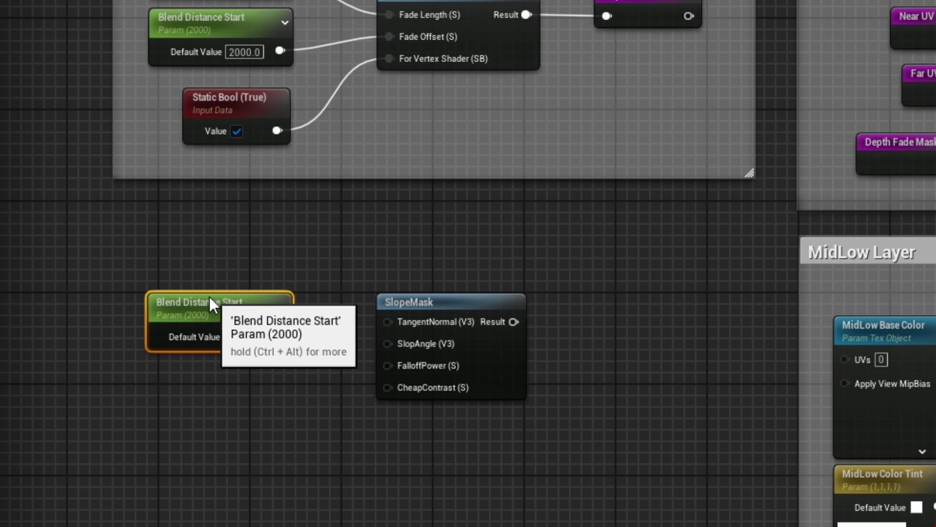
click(209, 303)
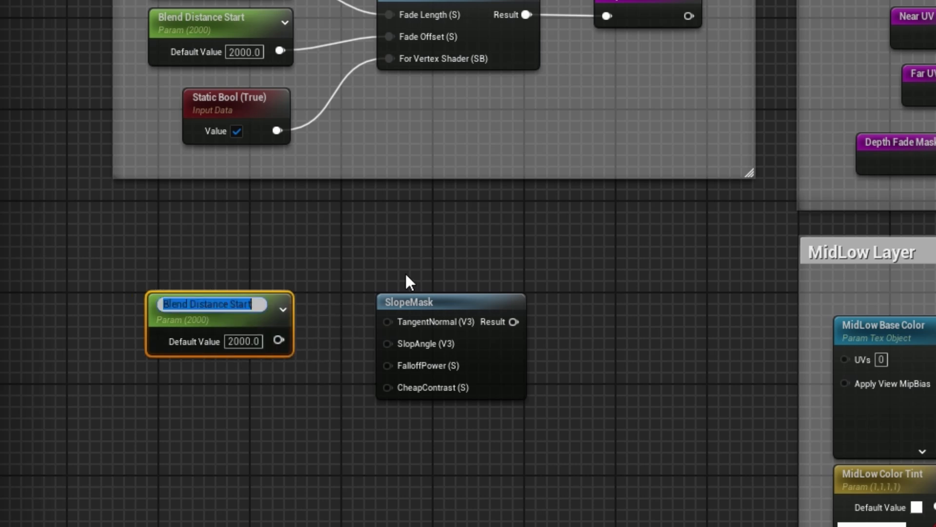
text(Ground Slope M)
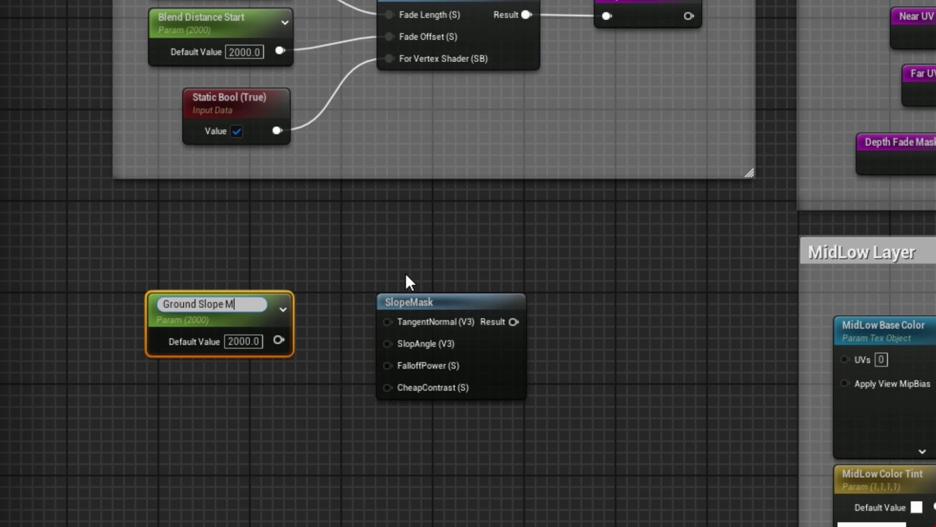
text(ask)
key(Return)
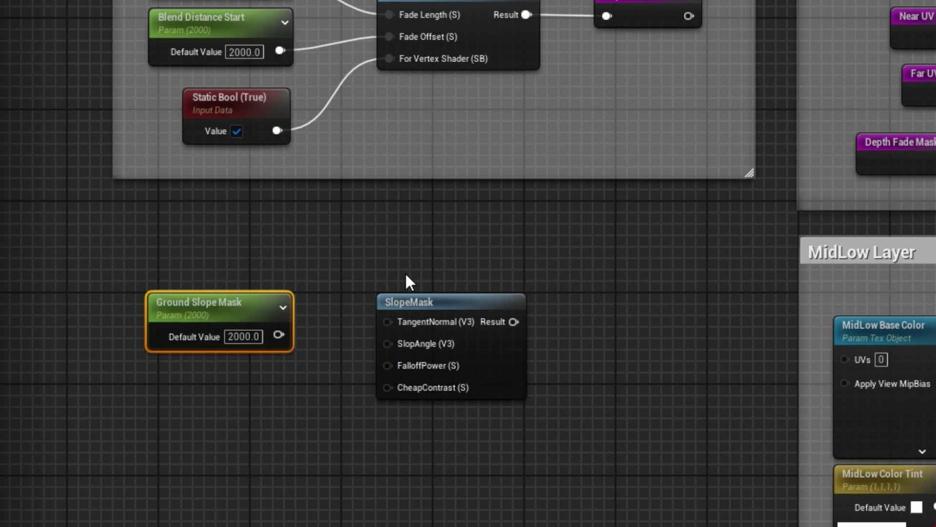
Step: Set the Ground Slope Mask parameter's default value to 30
click(235, 339)
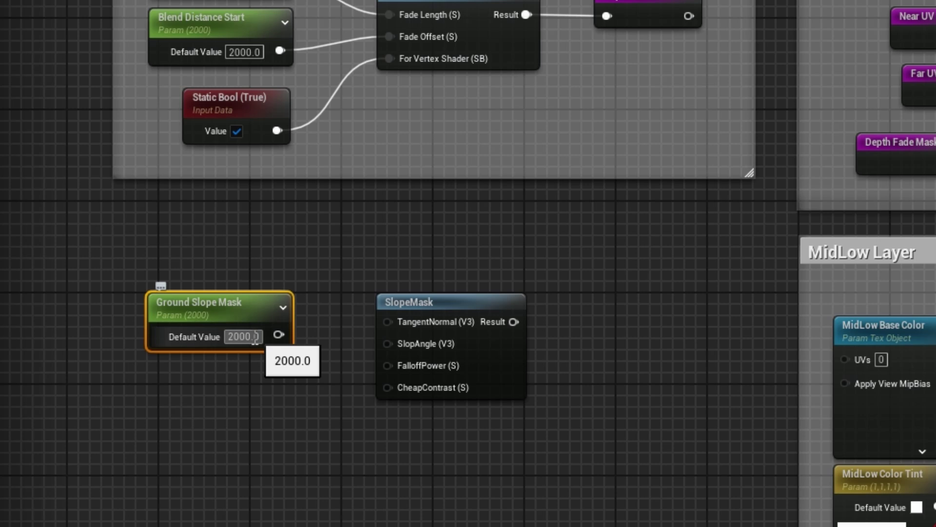
text(30)
key(Return)
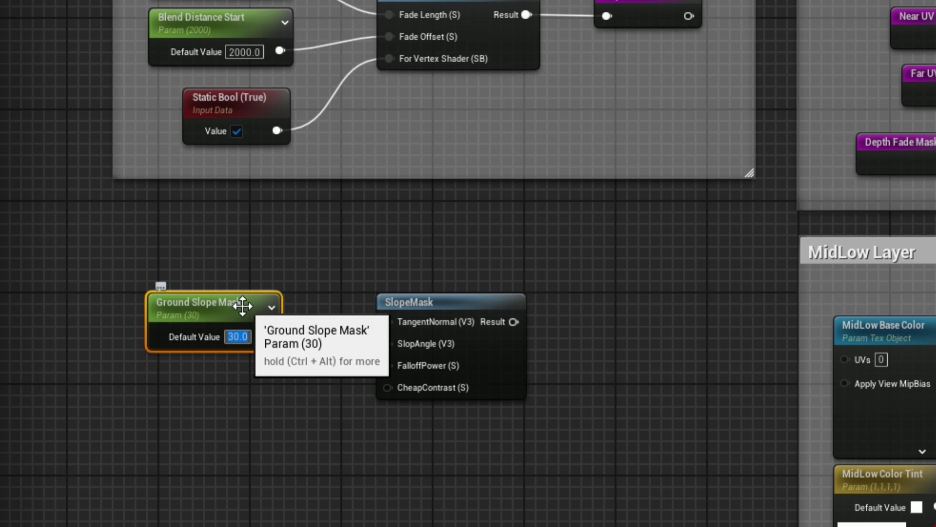
Step: Rename the copied parameter Ground Slope Constrain and connect it to the SlopeMask node's FalloffPower input
click(225, 304)
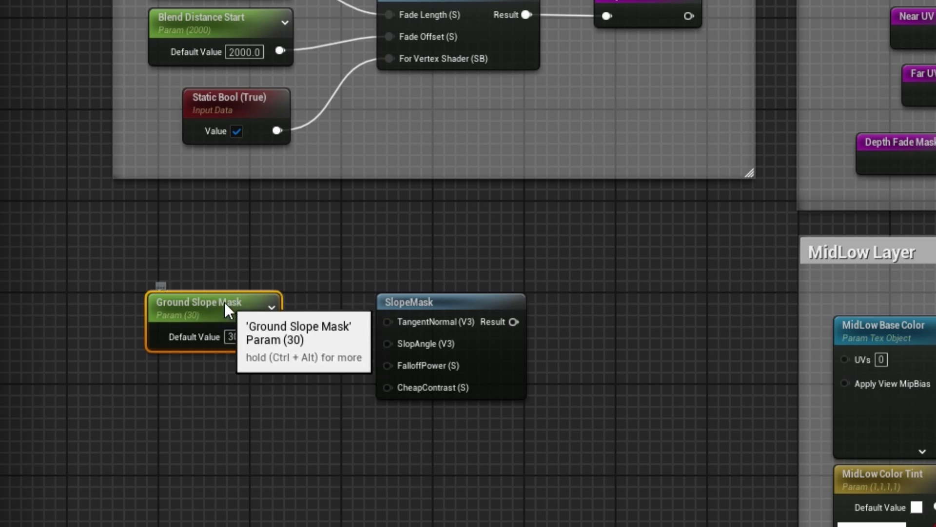
key(F2)
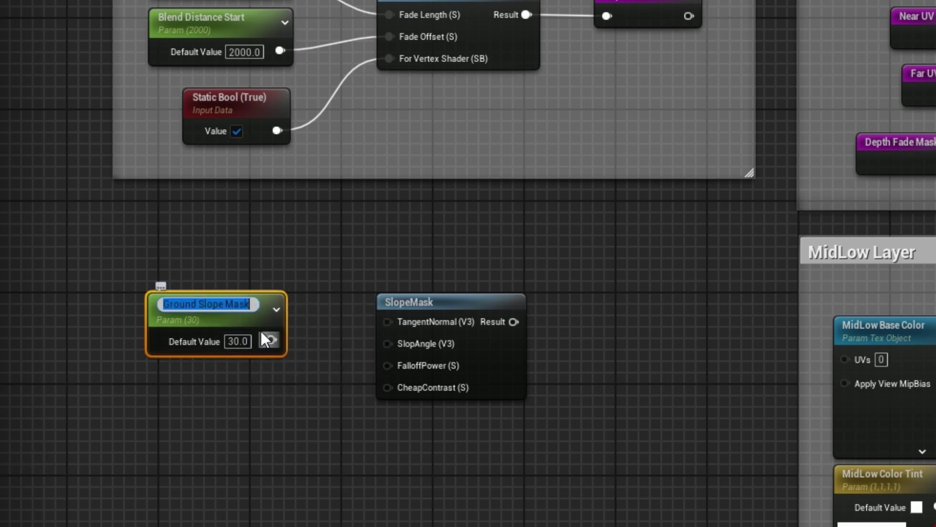
double_click(245, 304)
text(Con)
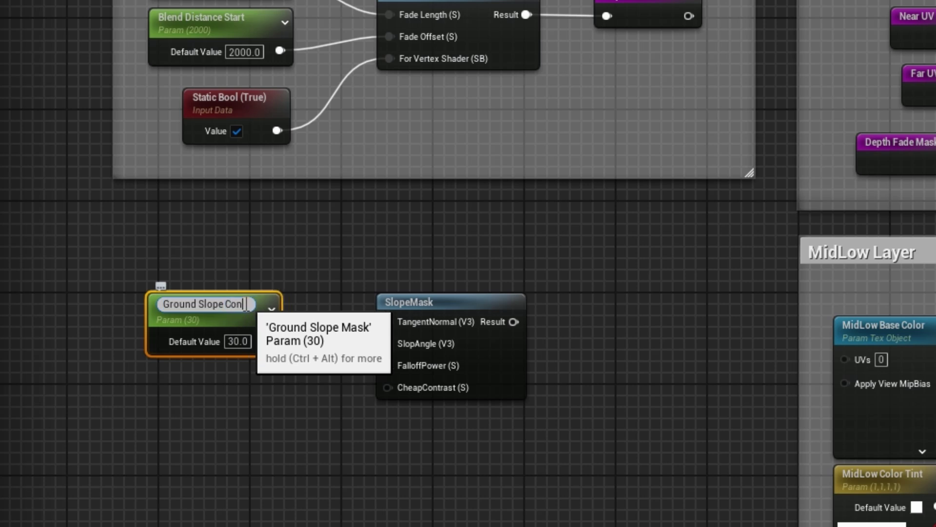
text(strain)
key(Return)
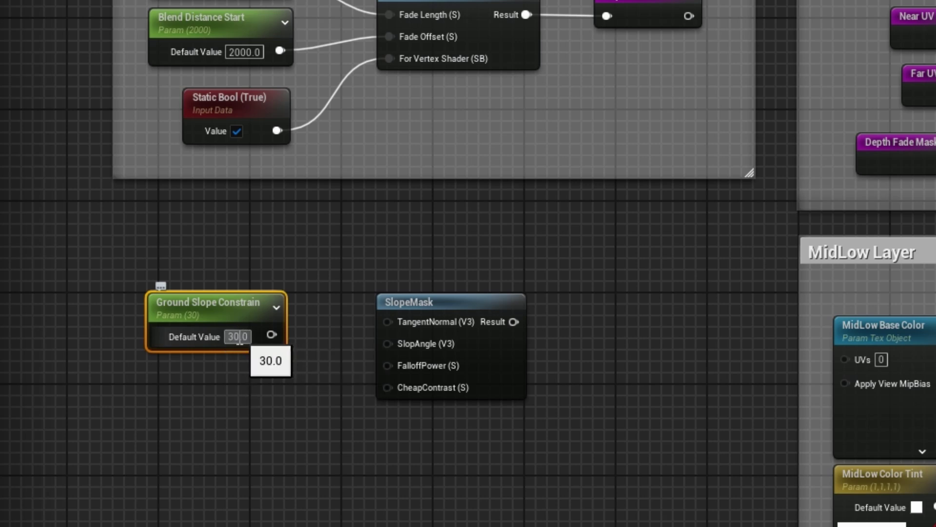
drag(272, 334, 387, 365)
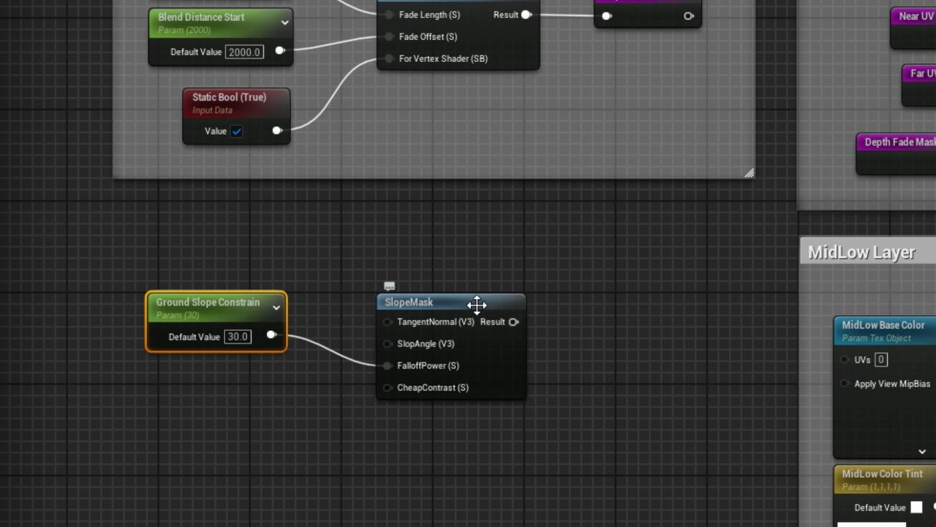
drag(469, 301, 435, 297)
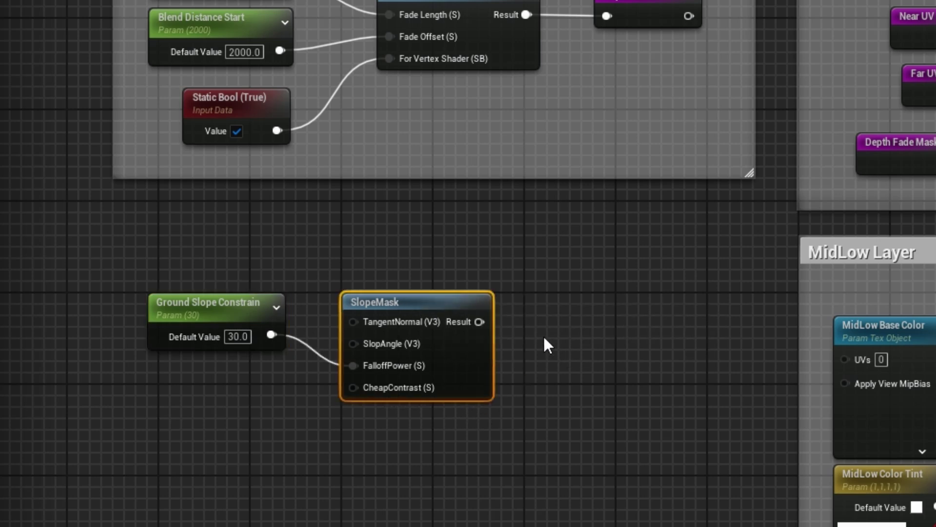
Step: Add a MakeMaterialAttributes node fed by the SlopeMask result through its BaseColor input
drag(479, 323, 551, 327)
text(make)
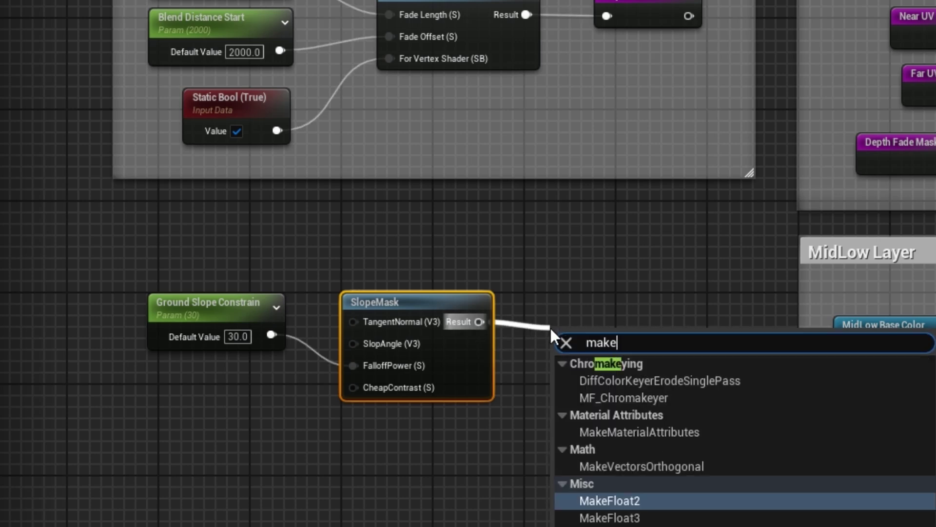
click(635, 433)
drag(613, 338, 606, 290)
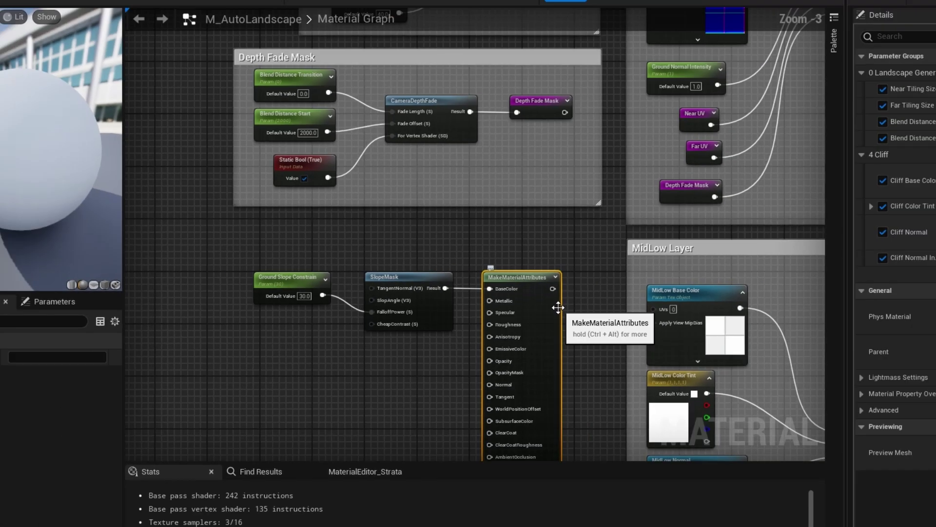
Step: Connect the MakeMaterialAttributes output to the M_AutoLandscape final output and save the material
scroll(558, 307, down, 1)
right_drag(580, 320, 236, 237)
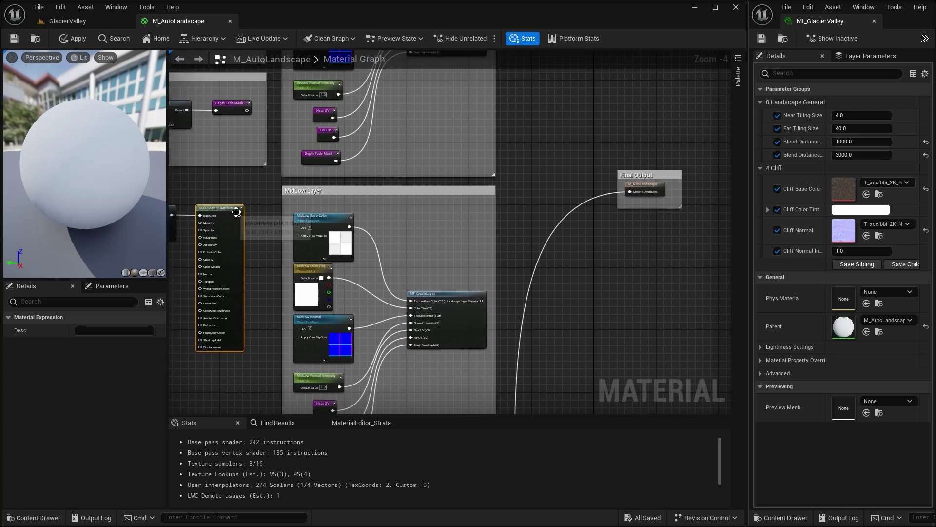
drag(239, 216, 239, 218)
drag(602, 184, 628, 192)
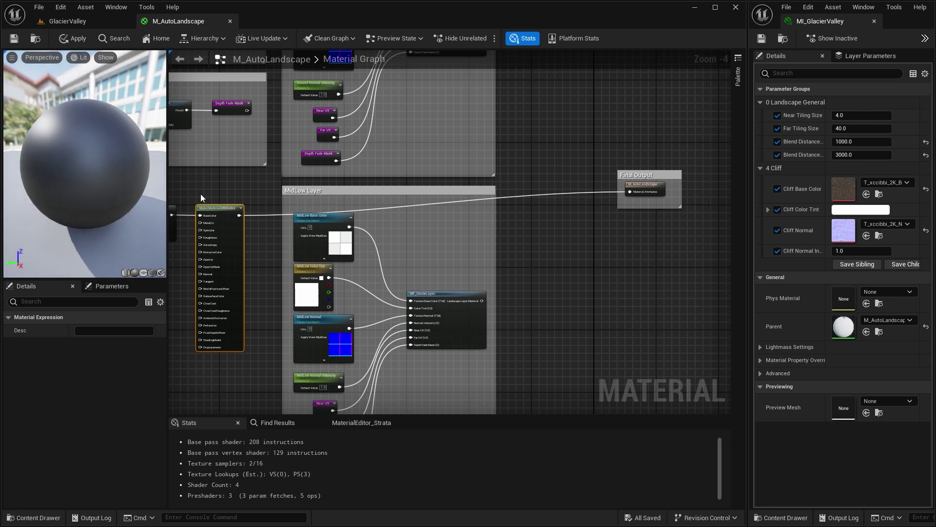
right_drag(219, 192, 342, 192)
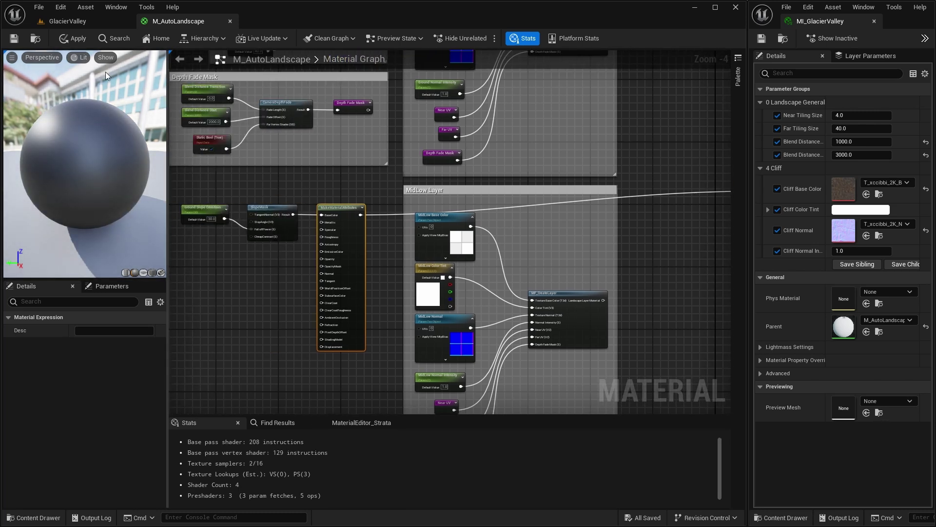
click(14, 39)
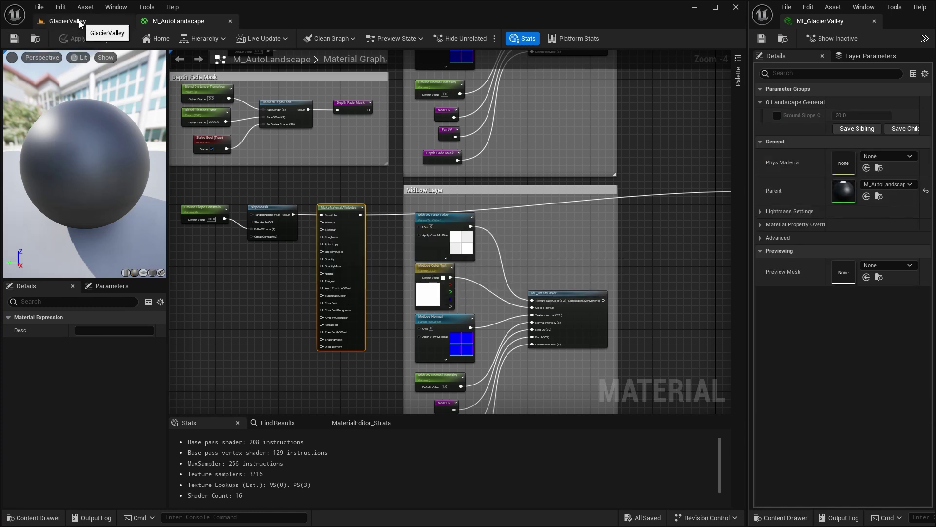
Step: Examine the slope mask on the landscape in the GlacierValley level from a raised viewpoint
click(79, 21)
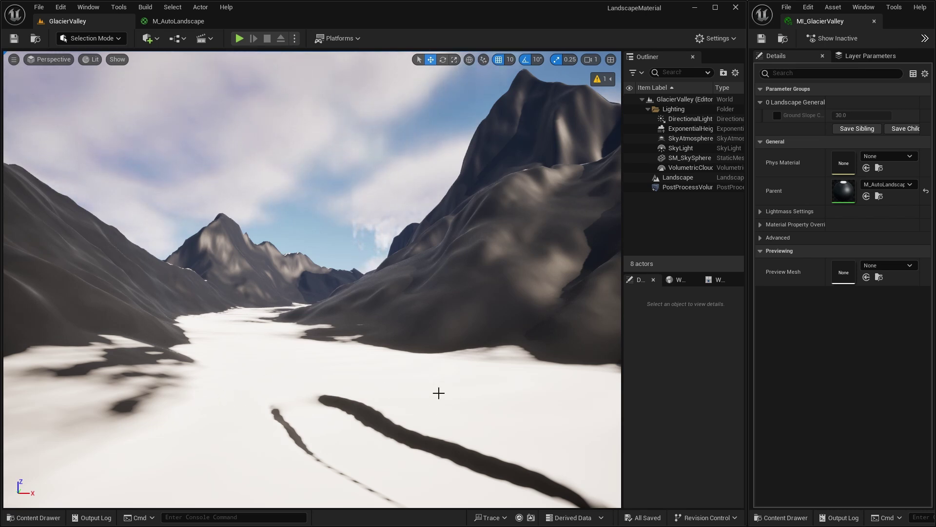
right_drag(400, 381, 388, 435)
key(e)
scroll(412, 420, up, 4)
key(e)
key(s)
key(q)
key(d)
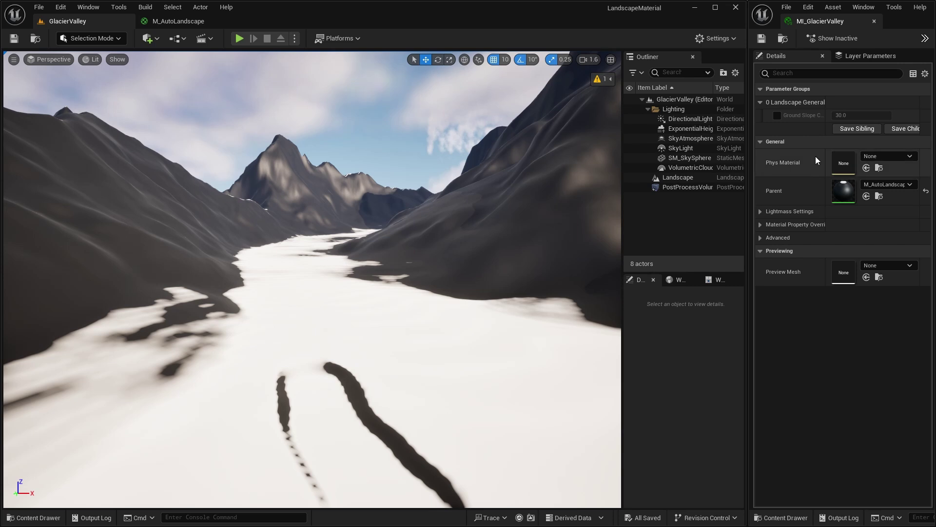
Step: Enable the Ground Slope Constrain override in the MI_GlacierValley instance and set it to 0
click(777, 116)
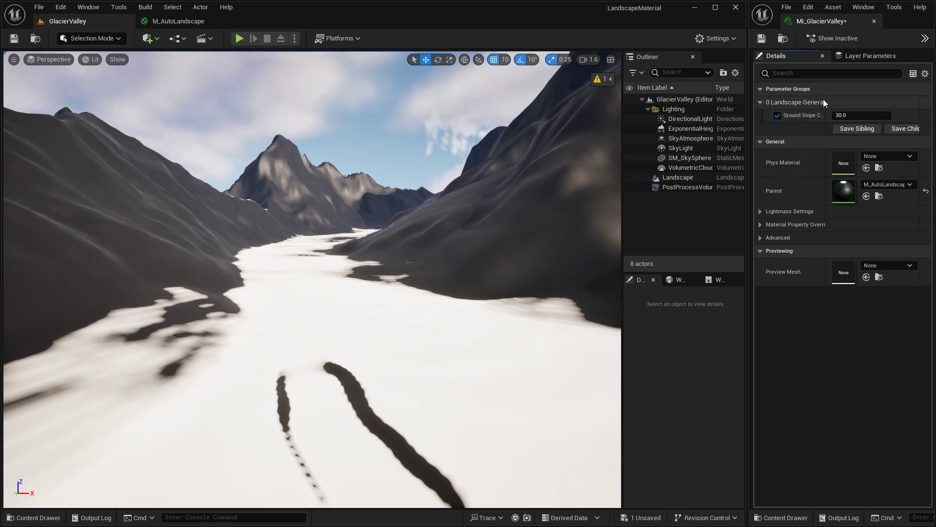
drag(824, 100, 836, 100)
click(865, 115)
text(0)
key(Return)
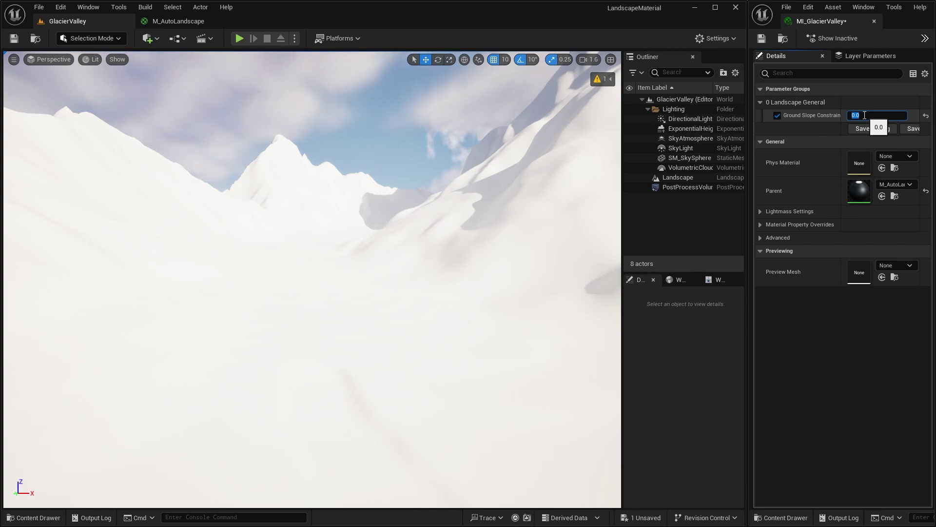
Step: Try Ground Slope Constrain values of 2, 3, 4, 5 and 6 in turn, and finish with 30
text(2)
key(Return)
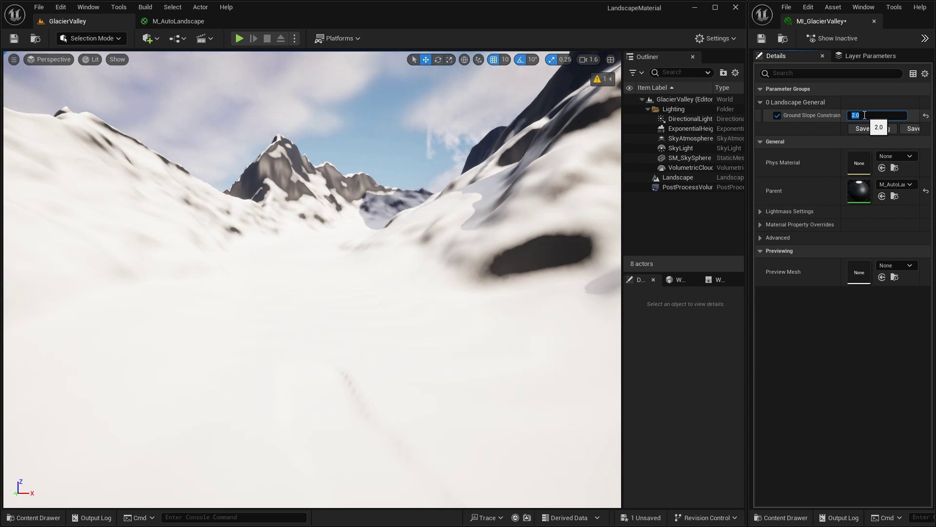
text(3)
key(Return)
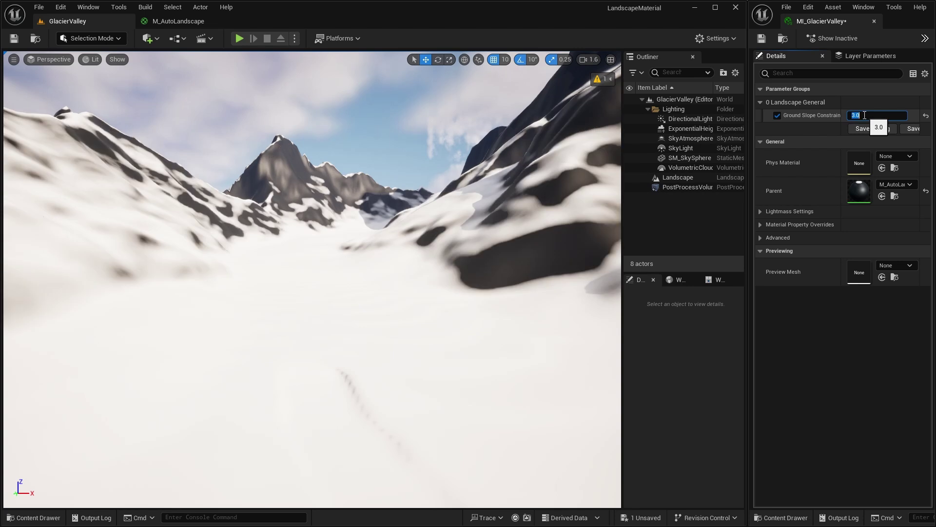
text(4)
key(Return)
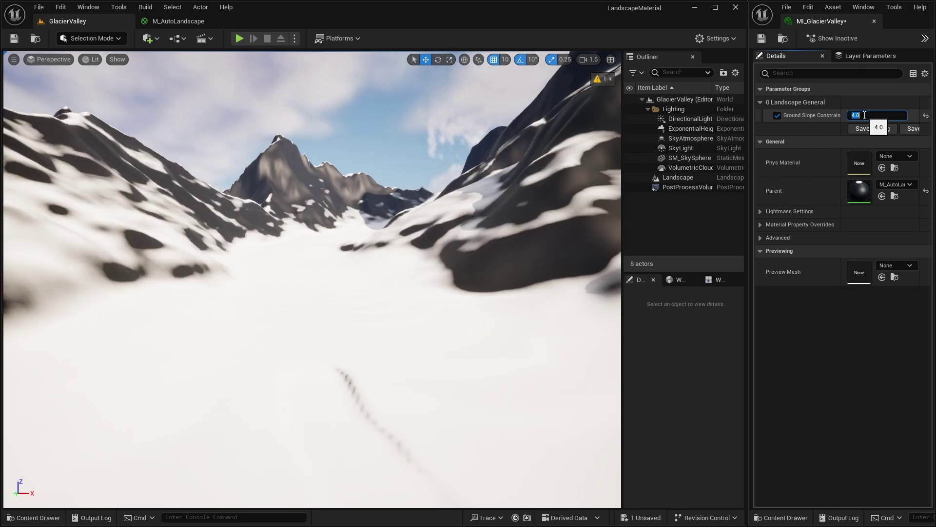
text(5)
key(Return)
text(6)
key(Return)
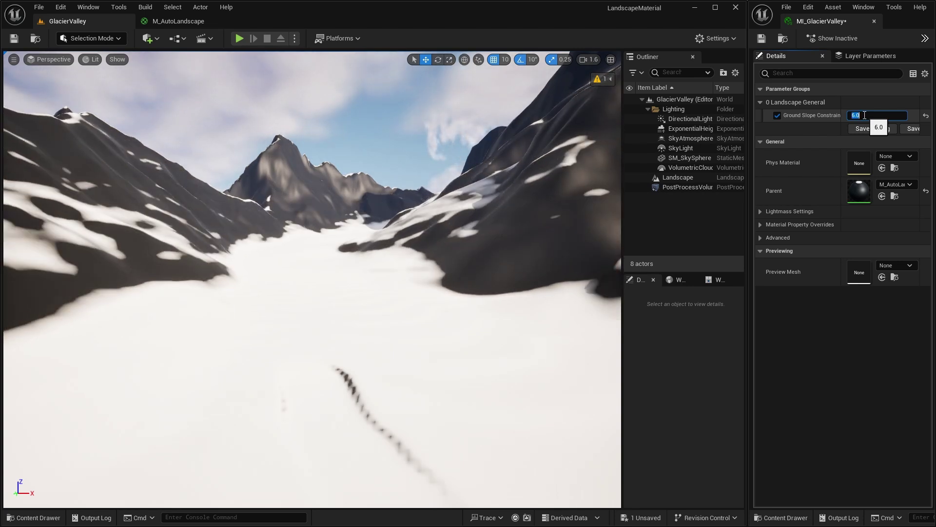
text(30)
key(Return)
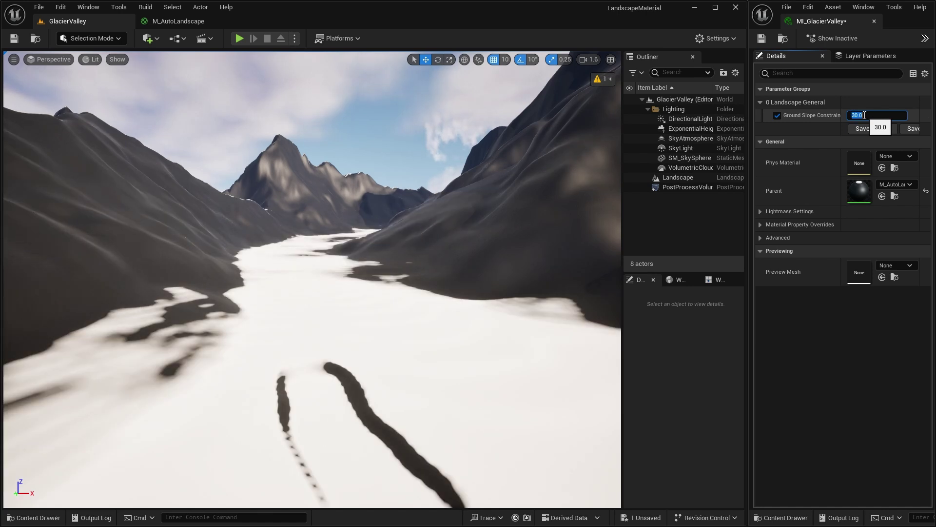
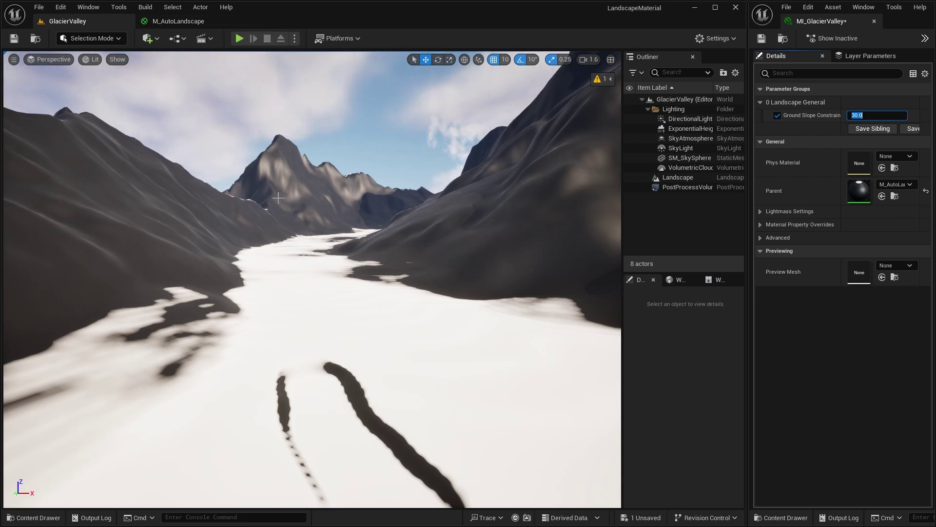
Step: Delete the MakeMaterialAttributes node from the M_AutoLandscape graph
click(185, 21)
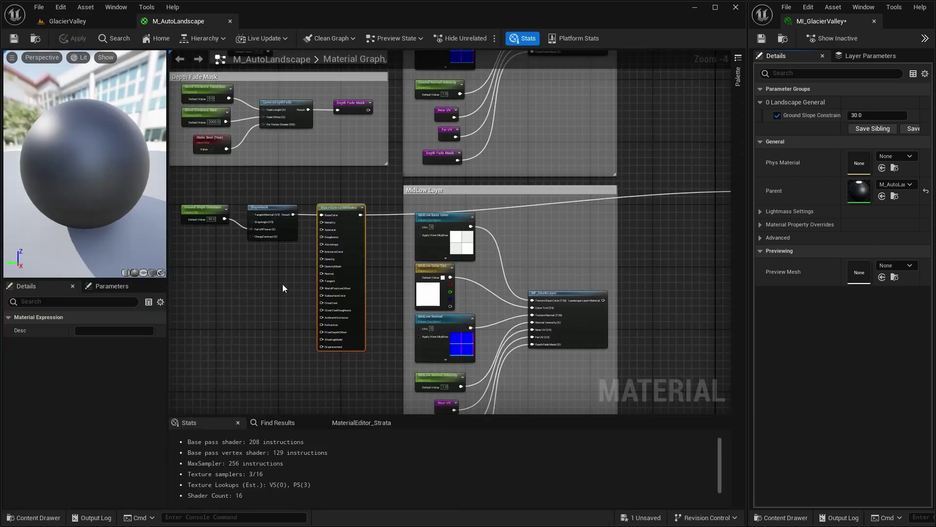
right_drag(286, 280, 344, 324)
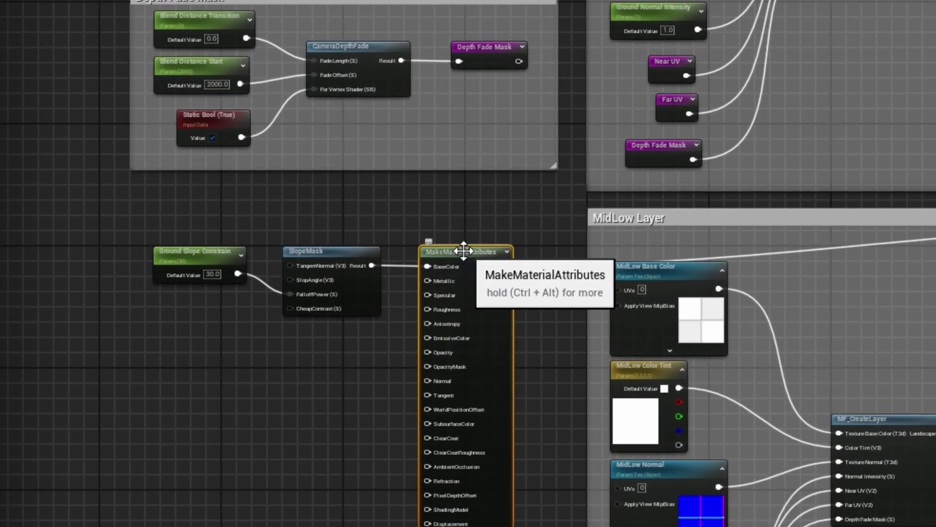
key(Delete)
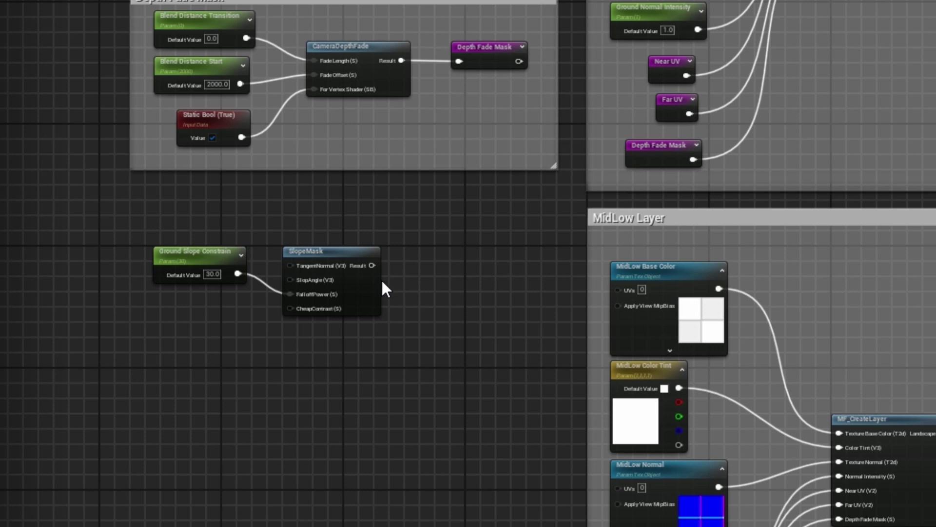
Step: Add a named reroute declaration node called Ground Slope Mask to the SlopeMask node's Result output
scroll(381, 279, up, 2)
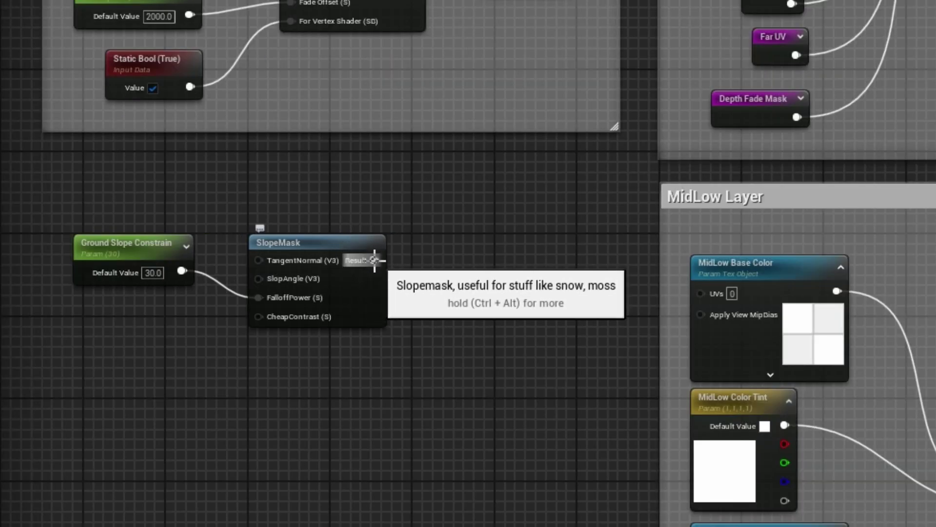
drag(375, 260, 441, 262)
text(add)
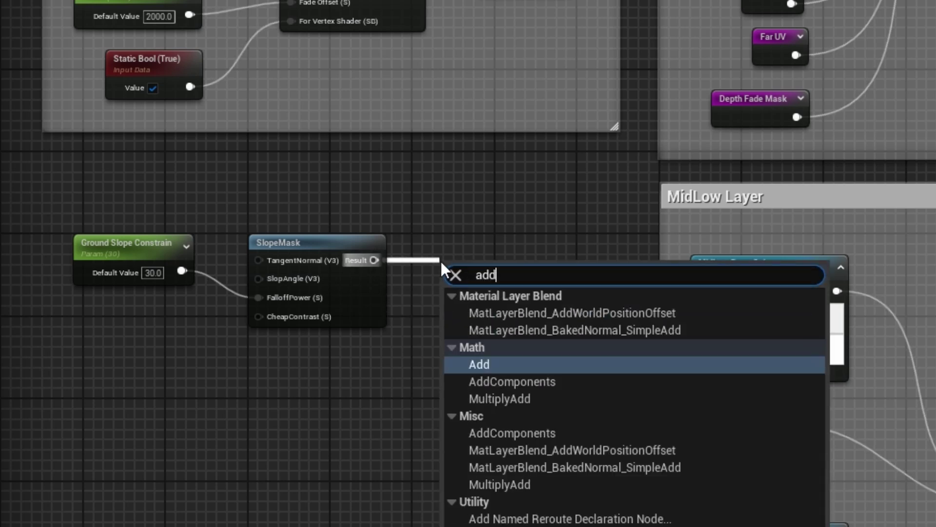
click(549, 519)
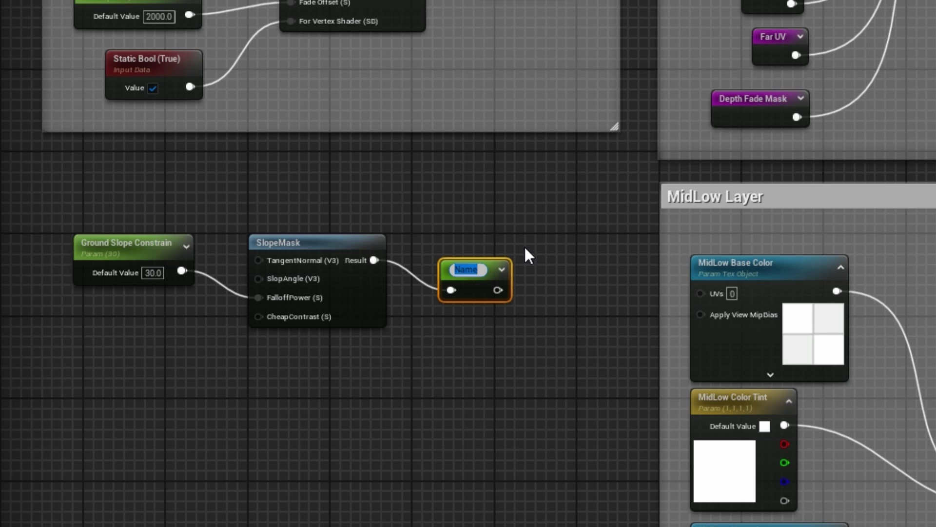
text(Ground Slope Mask)
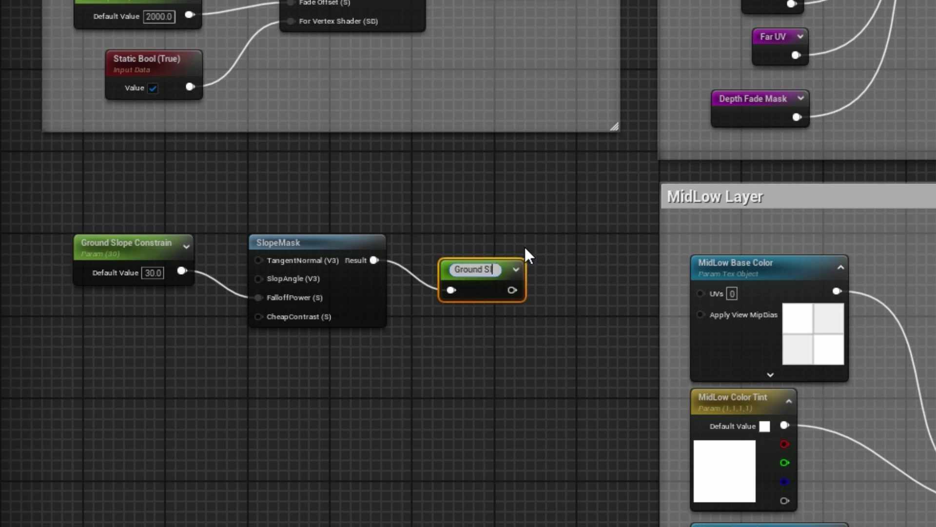
key(Return)
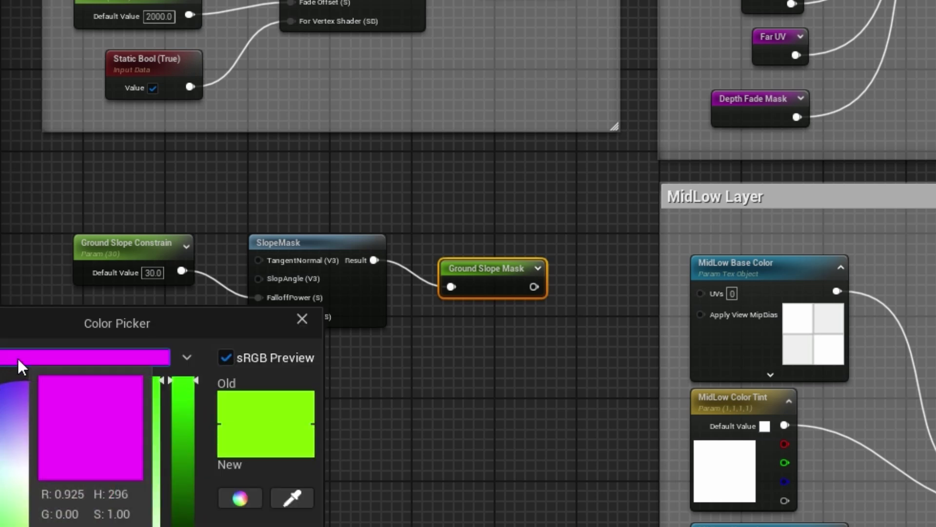
Step: Colour the Ground Slope Mask reroute magenta like the other reroutes and align it with the SlopeMask output
click(17, 358)
drag(482, 264, 485, 245)
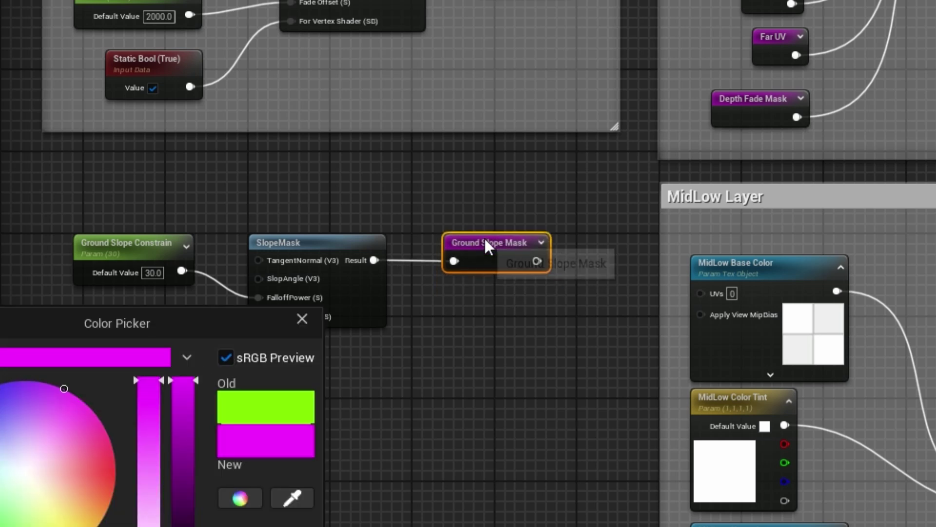
click(302, 319)
Step: Wrap the three slope nodes in a comment titled Ground Slope Mask and move it up beneath the depth fade comment
drag(45, 198, 592, 369)
text(c)
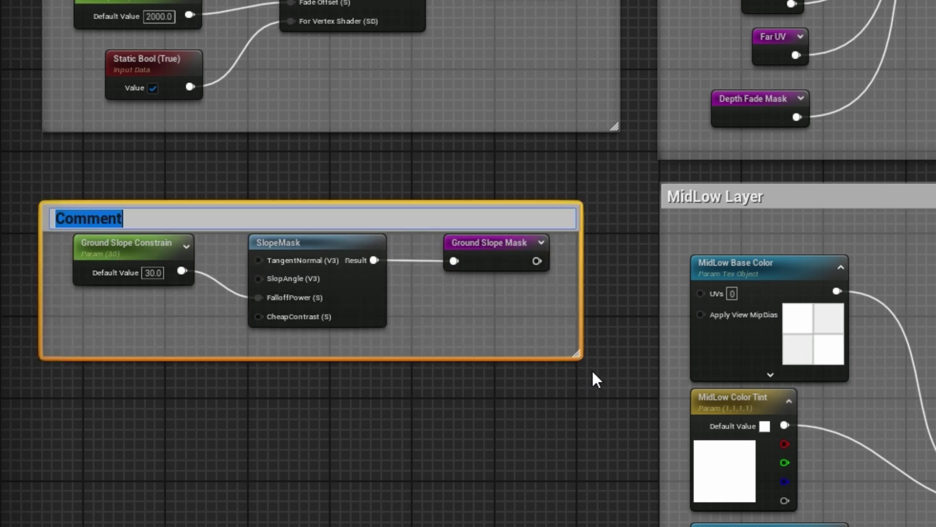
text(Ground Slo)
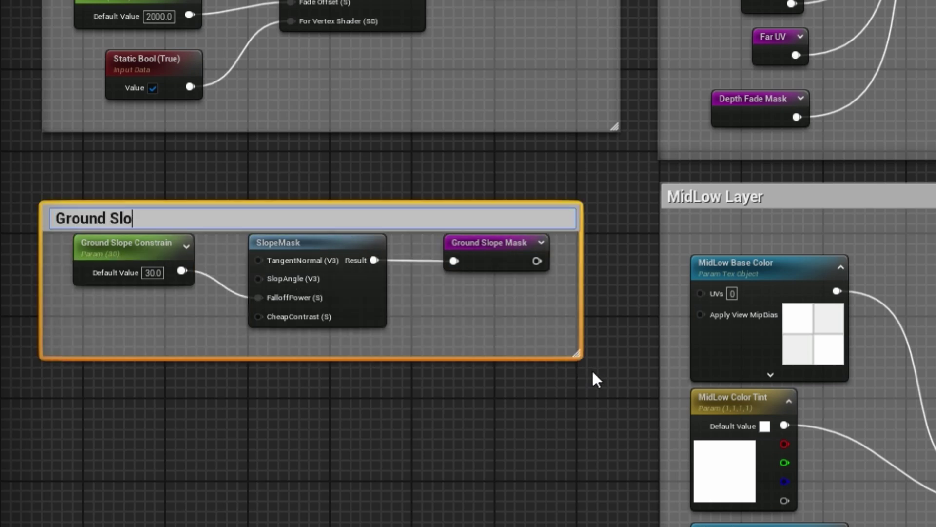
text(pe Mask)
key(Return)
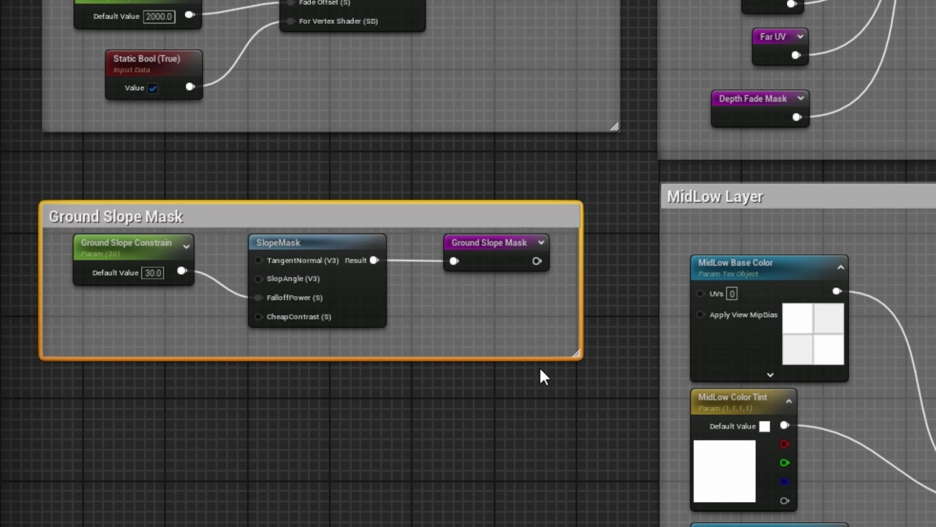
drag(370, 218, 370, 185)
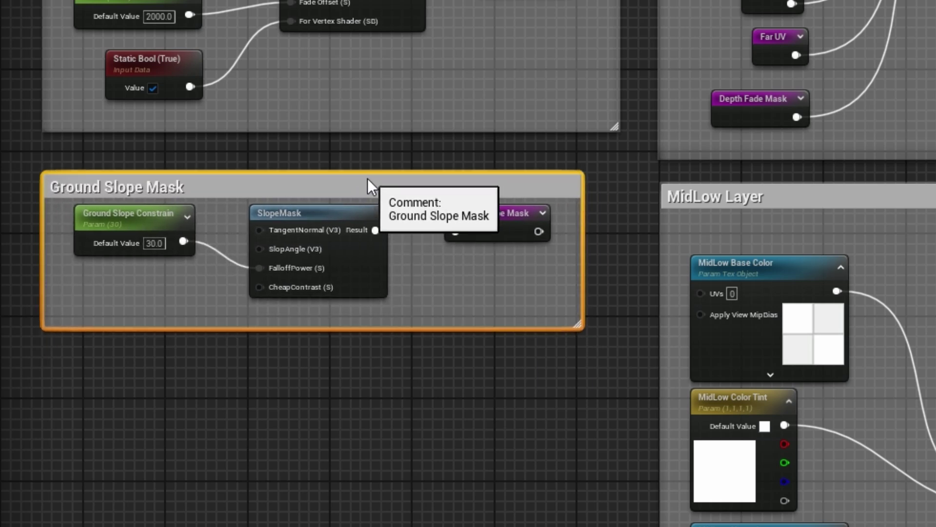
Step: Duplicate the Ground Slope Mask comment with its nodes and place the copy directly beneath the original
right_drag(445, 483, 524, 410)
drag(104, 80, 700, 304)
key(ctrl+c)
key(ctrl+v)
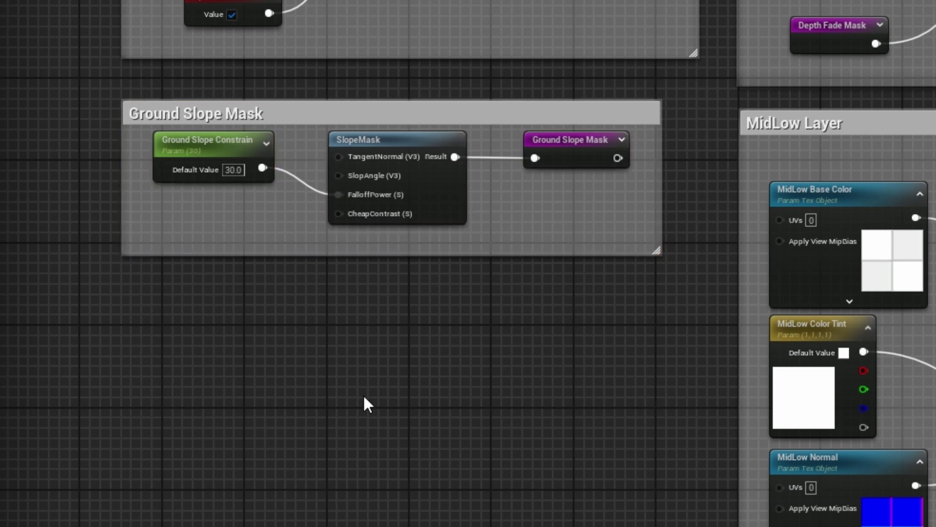
drag(426, 374, 344, 283)
Step: Rename the copied comment as MidLow Slope Mask
click(149, 289)
double_click(150, 288)
double_click(159, 291)
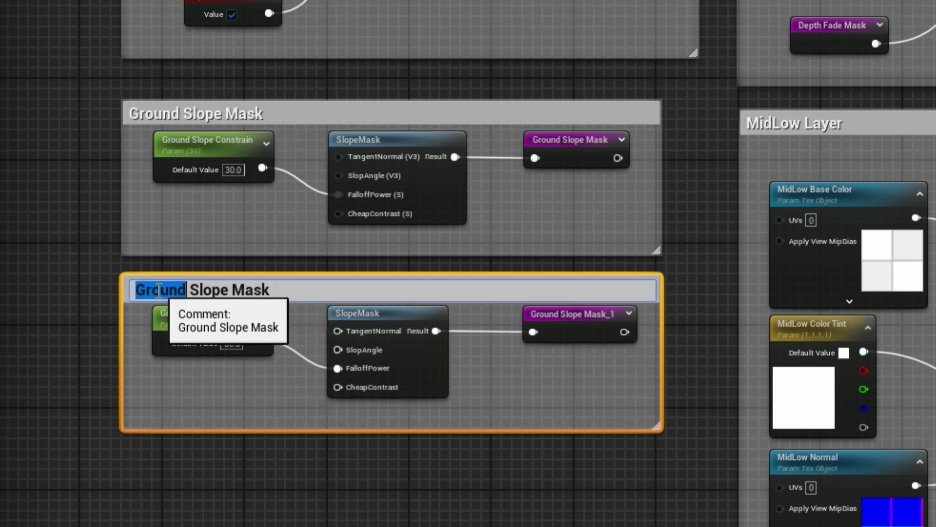
text(MidLow)
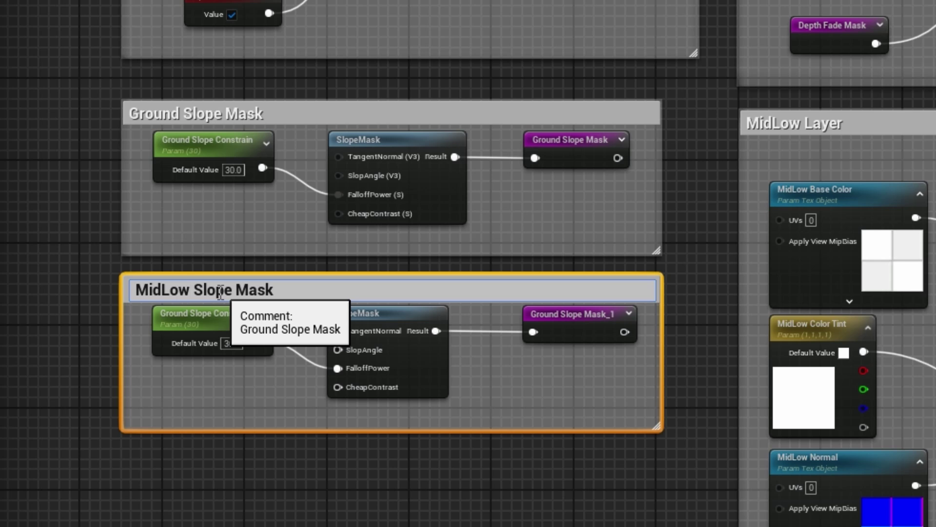
key(Return)
Step: Rename the scalar parameter in the MidLow Slope Mask comment as MidLow Slope Constrain
click(196, 320)
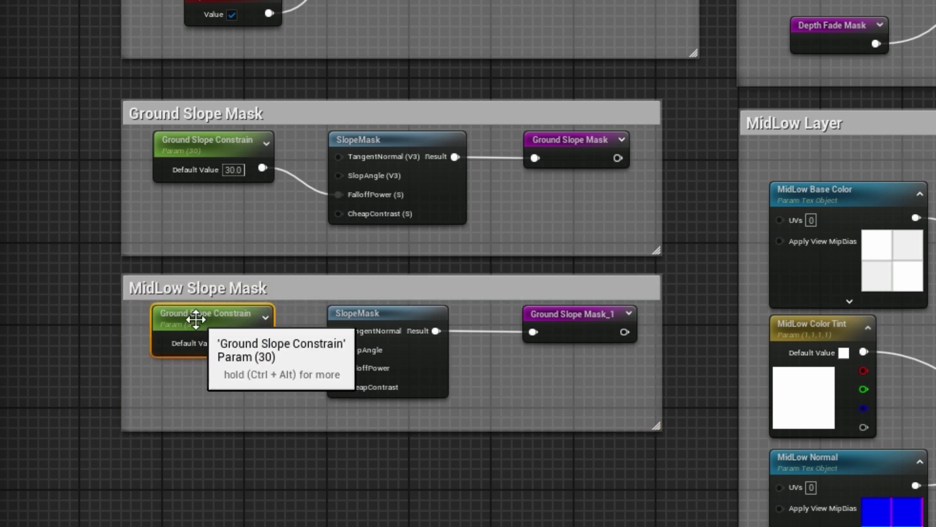
double_click(195, 320)
double_click(181, 315)
text(MidLow)
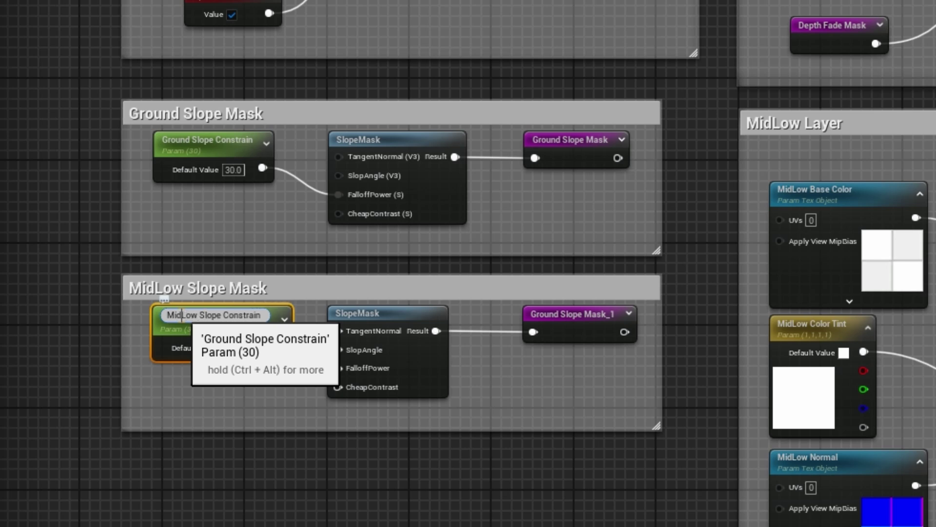
key(Return)
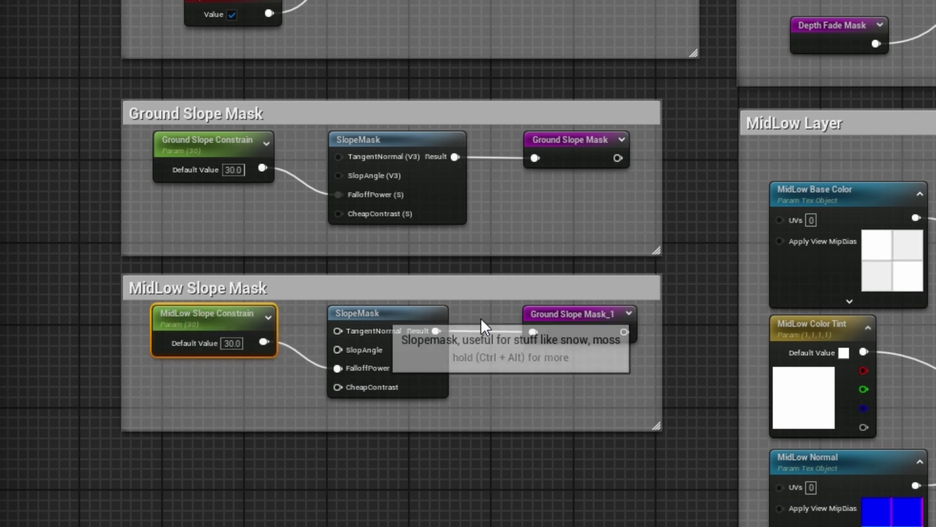
Step: Rename the reroute node in the MidLow Slope Mask comment as MidLow Slope Mask
click(574, 313)
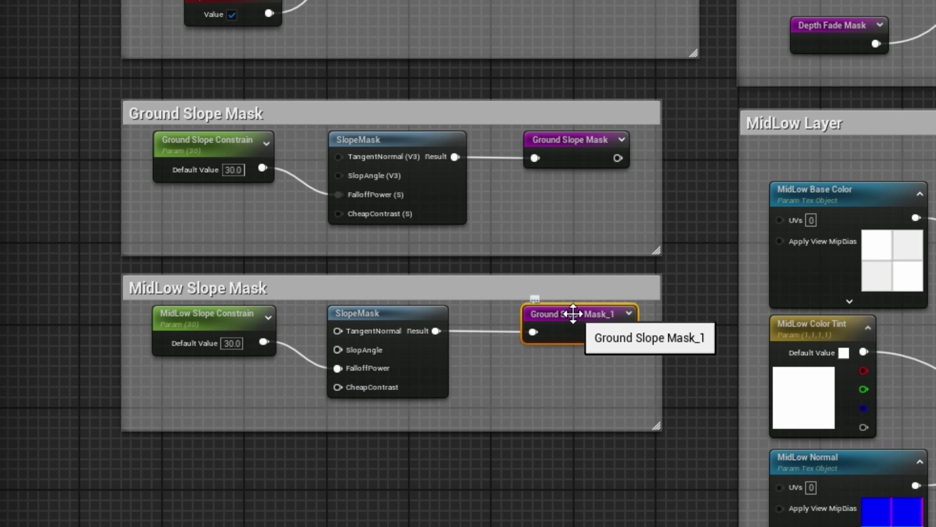
double_click(573, 314)
text(Mid)
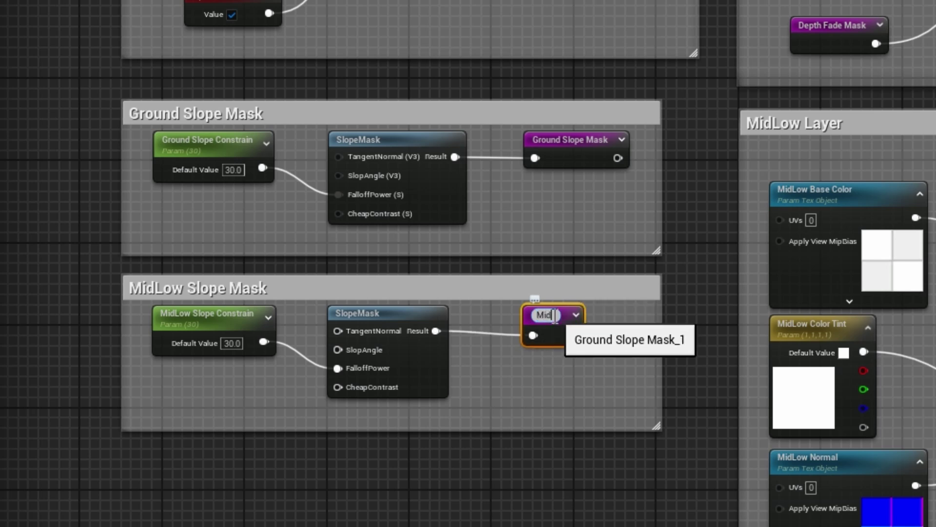
text(Low Slope)
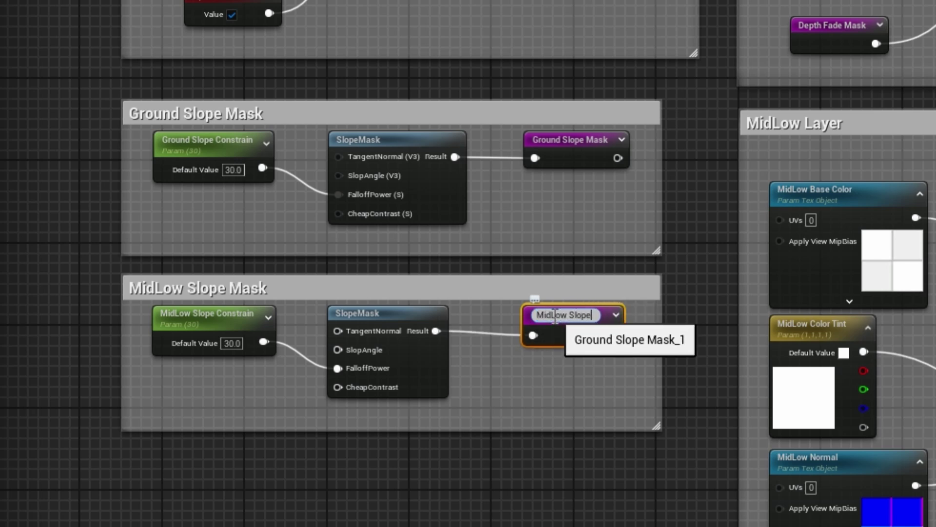
text( Mask)
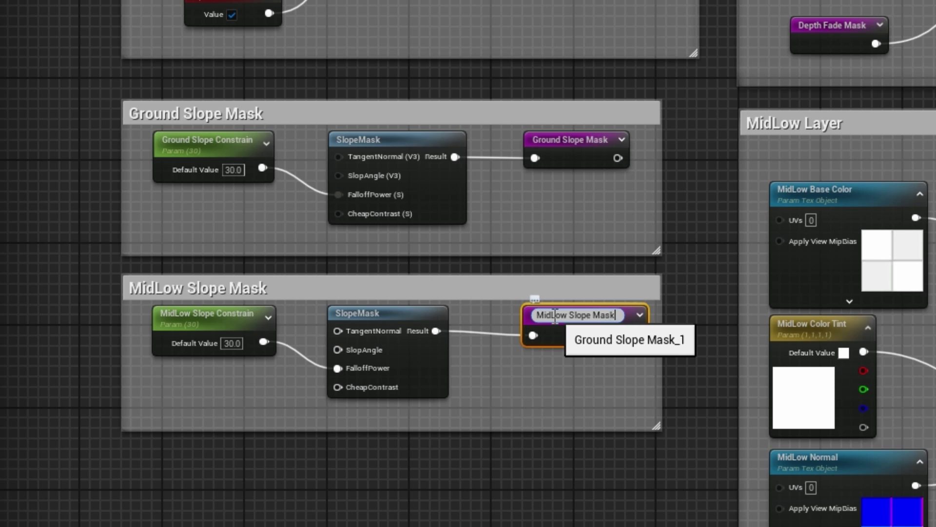
key(Return)
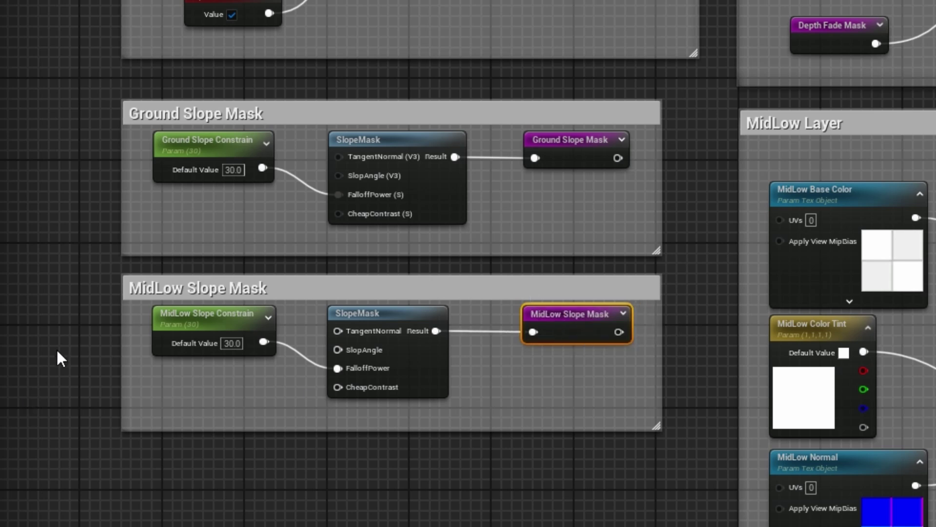
Step: Duplicate the MidLow Slope Mask comment with its nodes and align the copy directly beneath it
drag(89, 264, 684, 485)
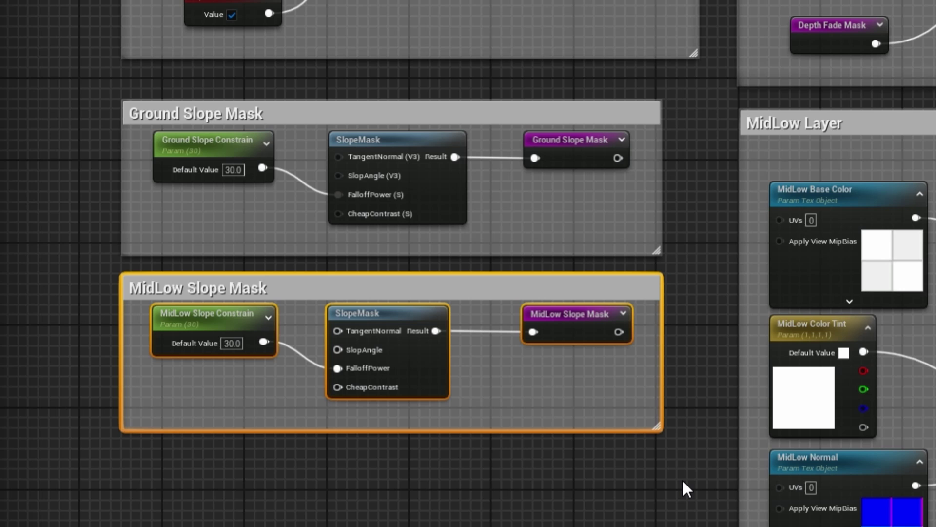
click(485, 524)
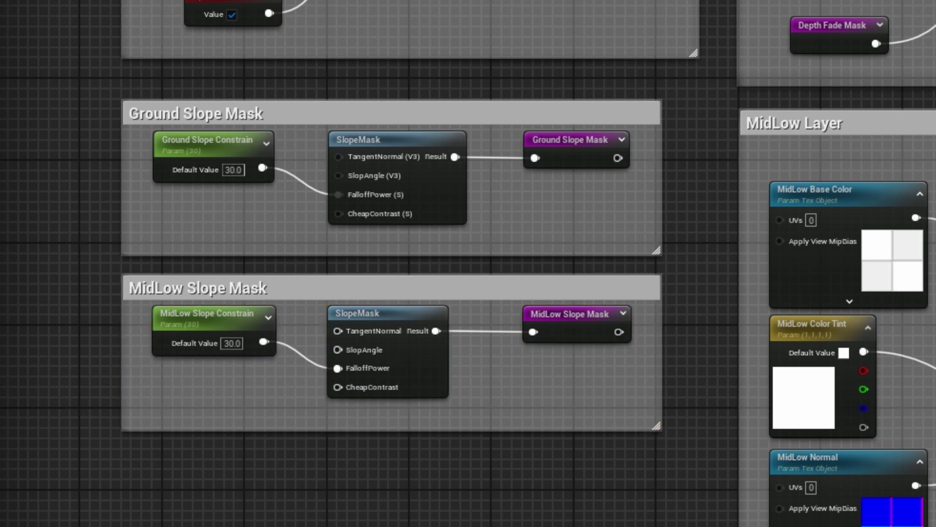
key(ctrl+v)
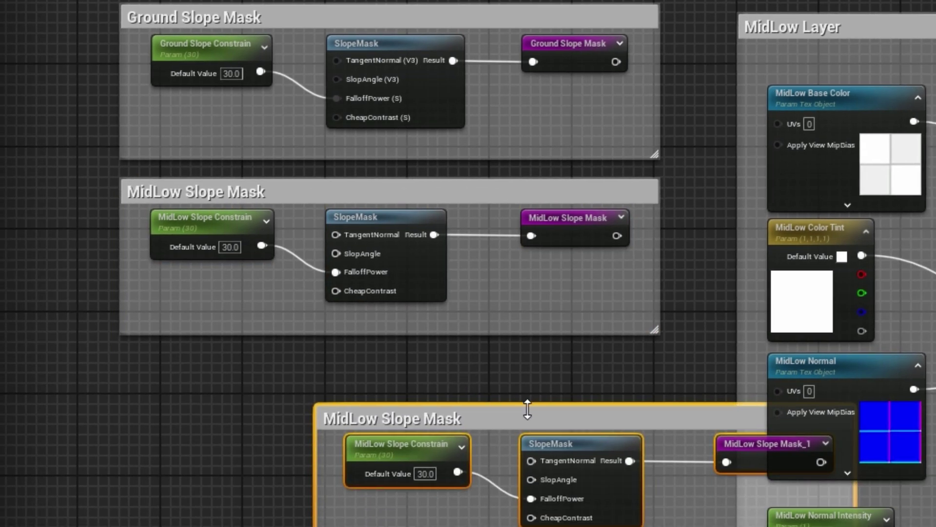
drag(487, 408, 327, 363)
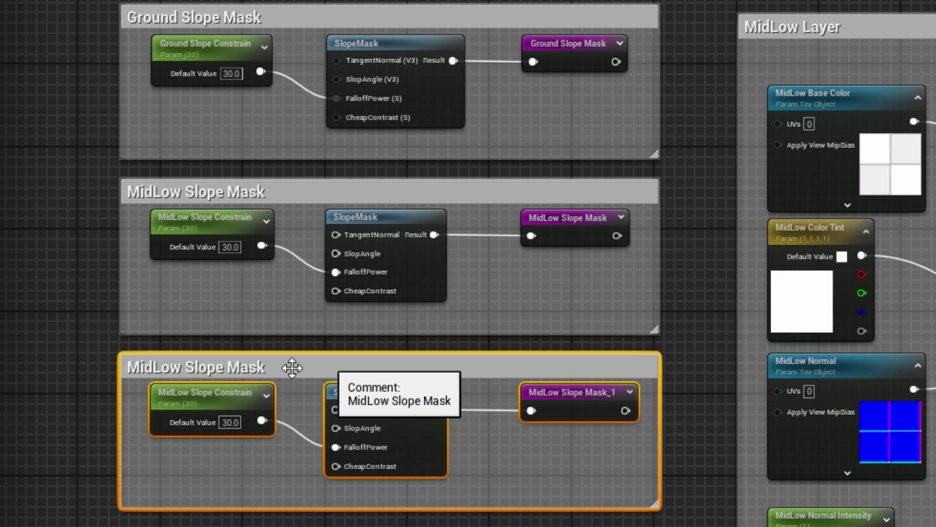
Step: Rename the newly copied comment as MidHigh Slope Mask
double_click(197, 367)
click(170, 367)
double_click(170, 367)
text(MidHigh)
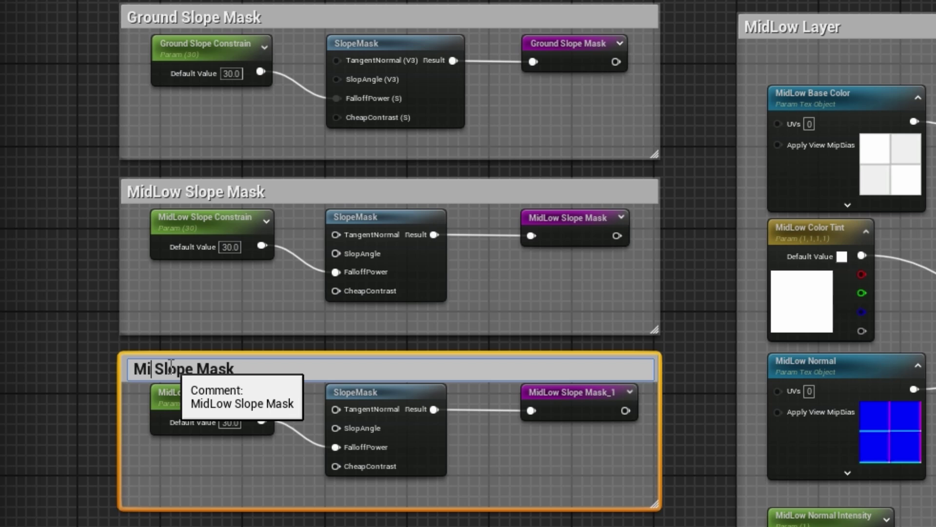
key(Return)
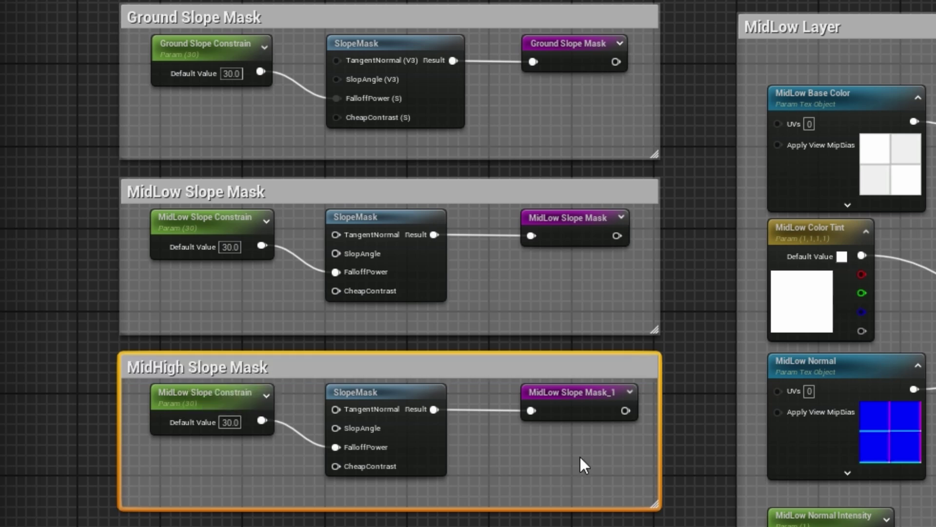
Step: Rename the scalar parameter in the MidHigh Slope Mask comment as MidHigh Slope Constrain
click(165, 394)
click(168, 393)
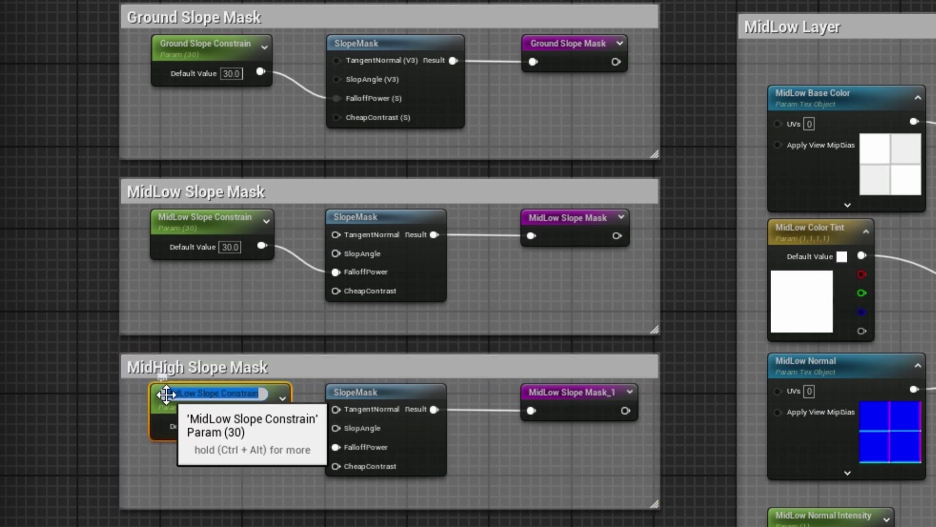
double_click(185, 392)
text(MidHigh)
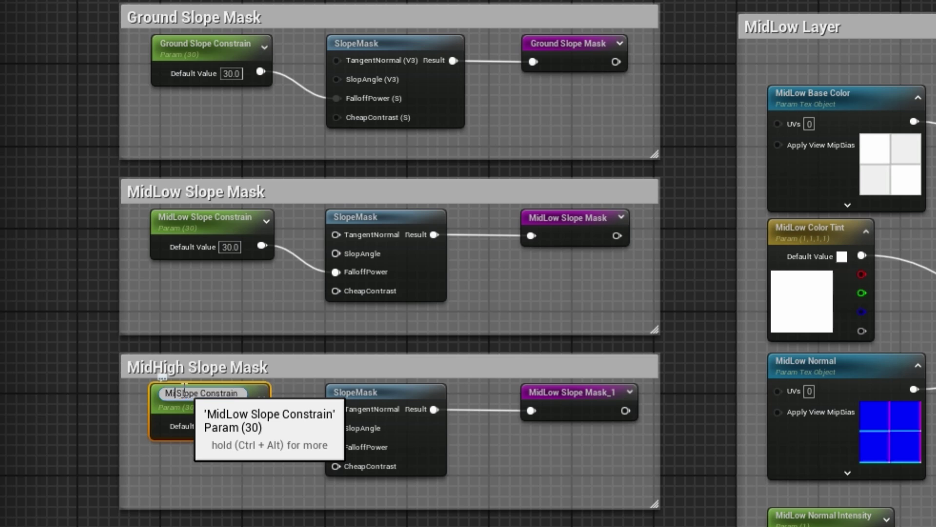
key(Return)
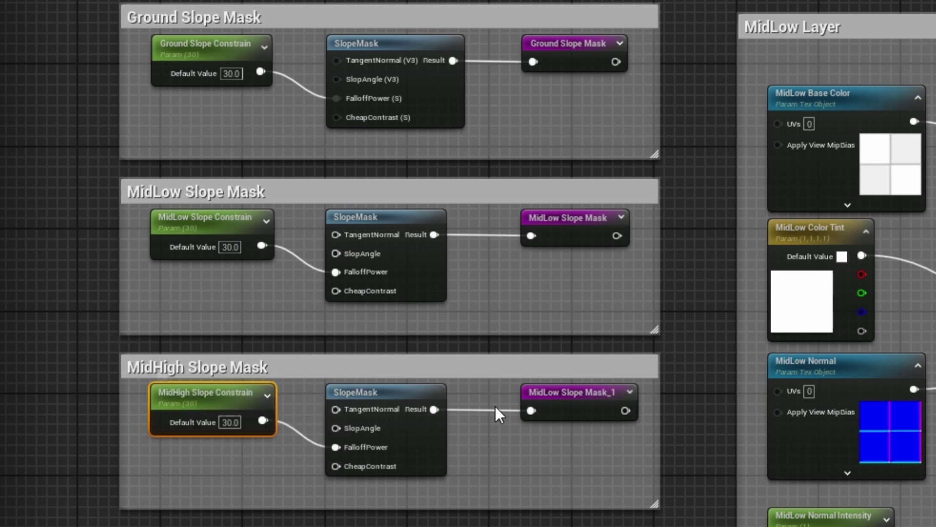
Step: Rename the reroute node in the MidHigh Slope Mask comment as MidHigh Slope Mask
click(565, 395)
double_click(564, 394)
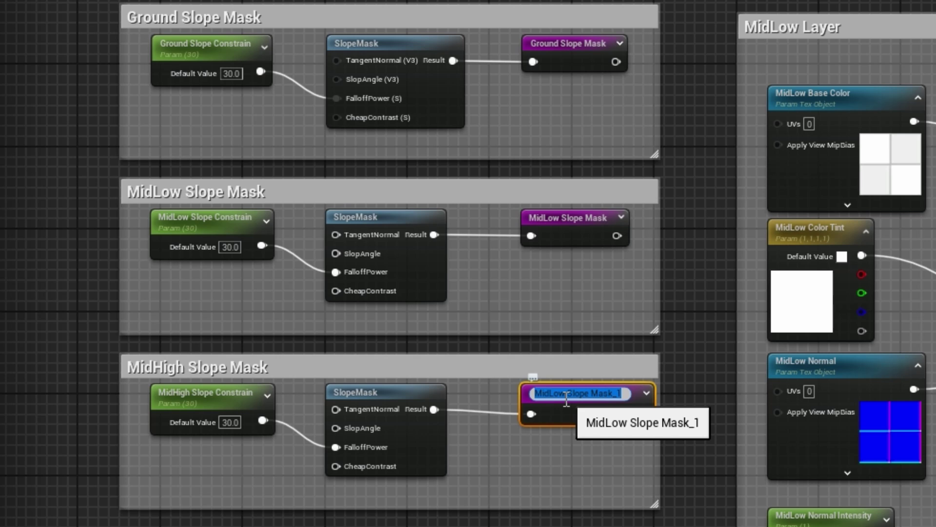
text(MidHigh)
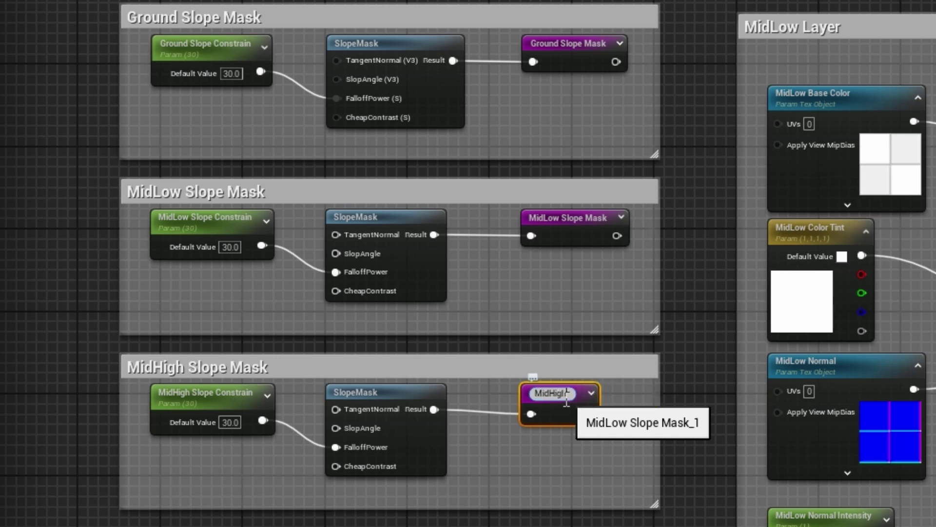
text( Slope Mask)
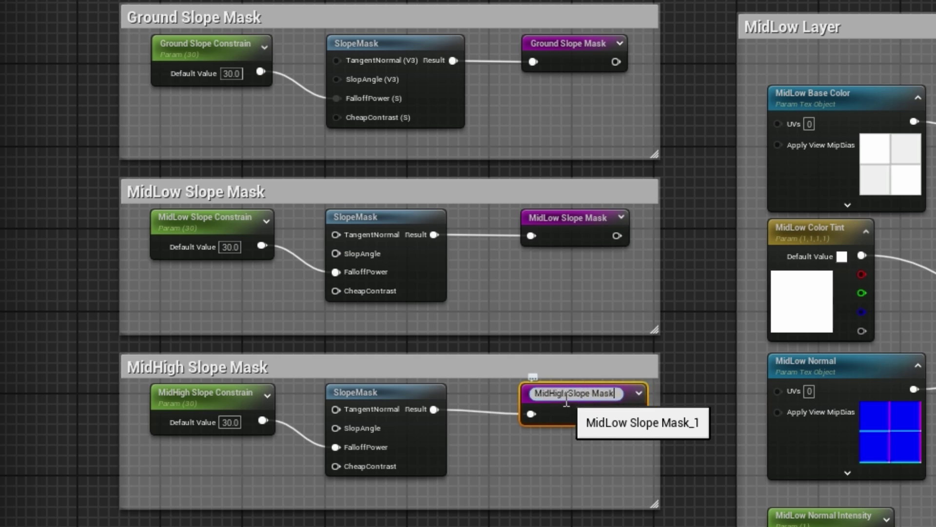
key(Return)
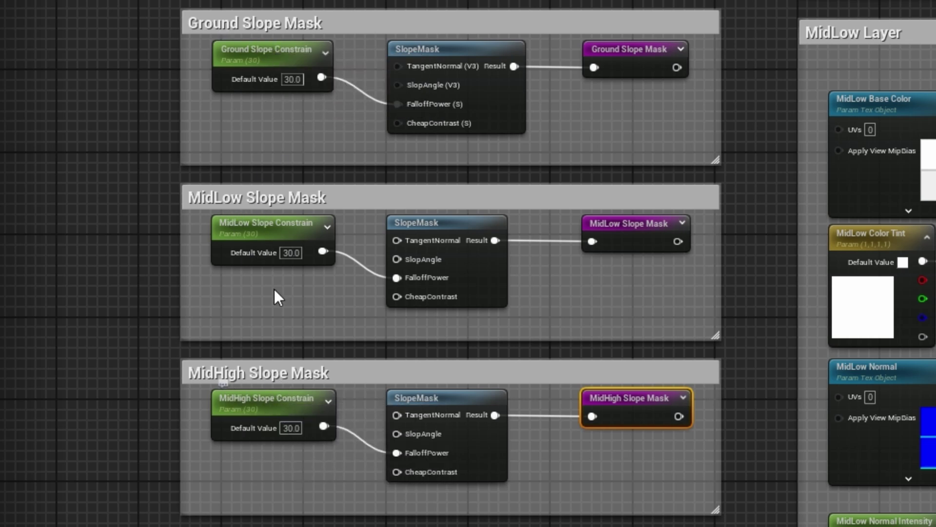
Step: Assign the Ground Slope Constrain parameter to the group 1 Ground with sort priority 5
click(247, 80)
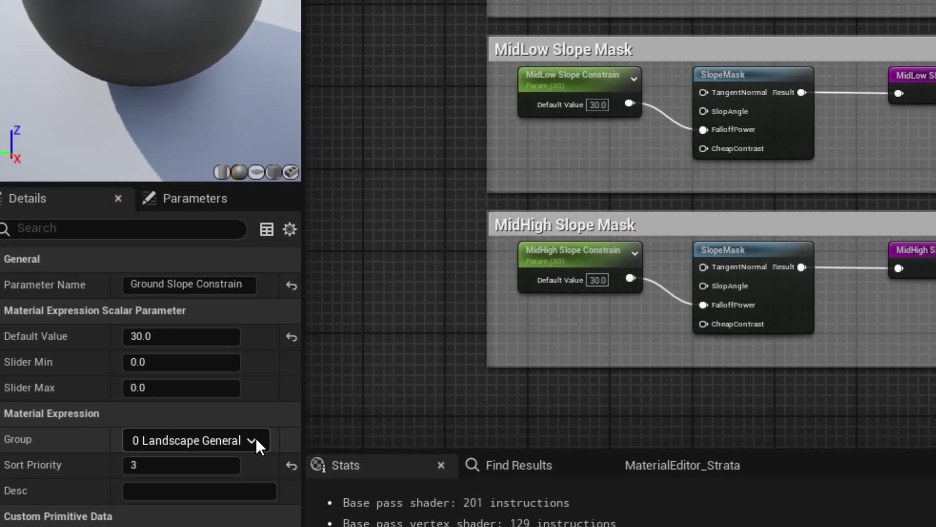
click(142, 409)
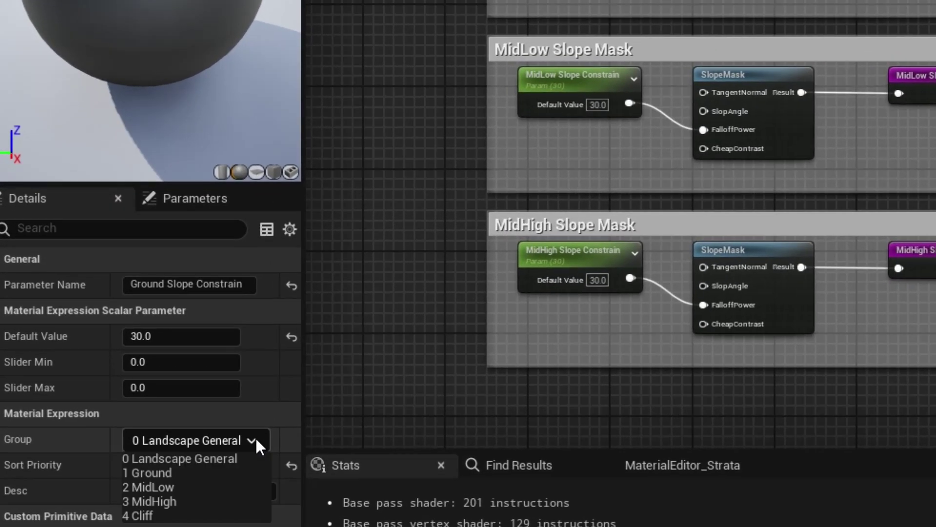
click(162, 473)
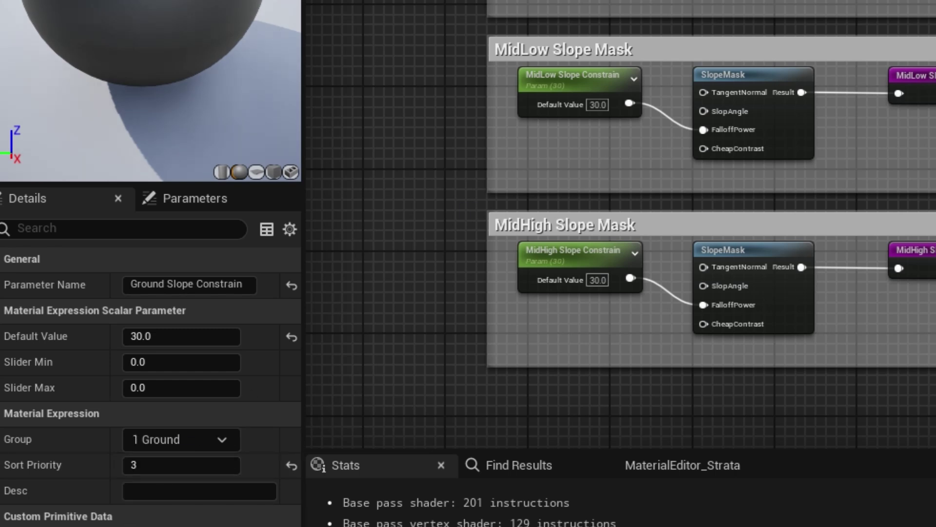
click(137, 468)
text(5)
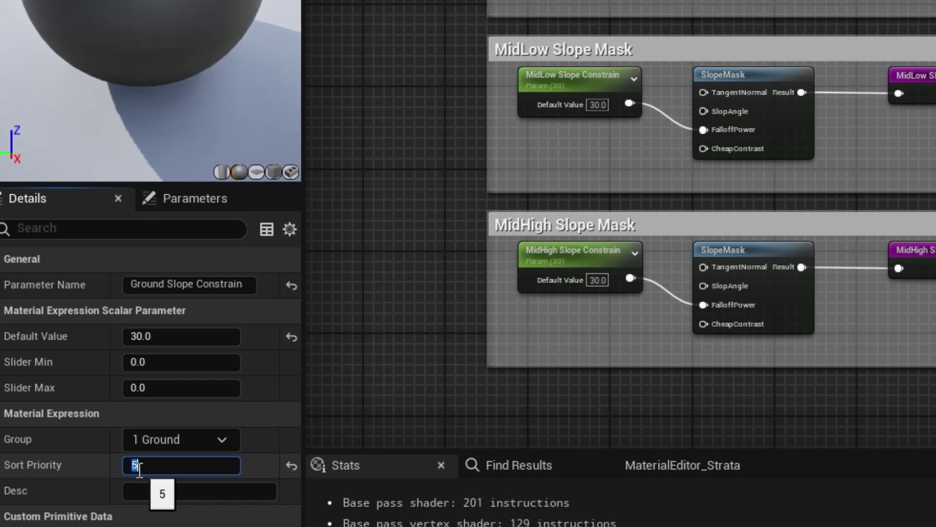
Step: Assign the MidLow Slope Constrain parameter to the group 2 MidLow with sort priority 5
click(564, 76)
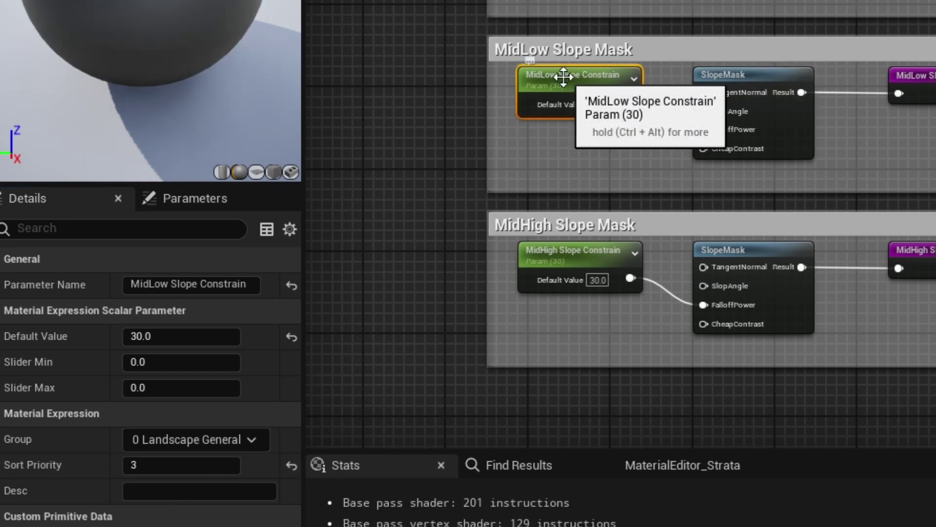
click(248, 437)
click(165, 484)
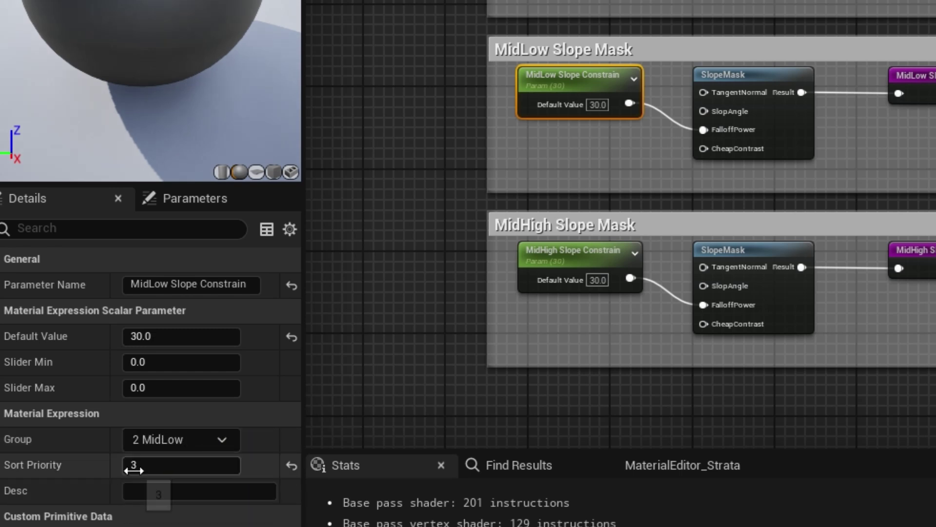
click(135, 467)
text(5)
key(Return)
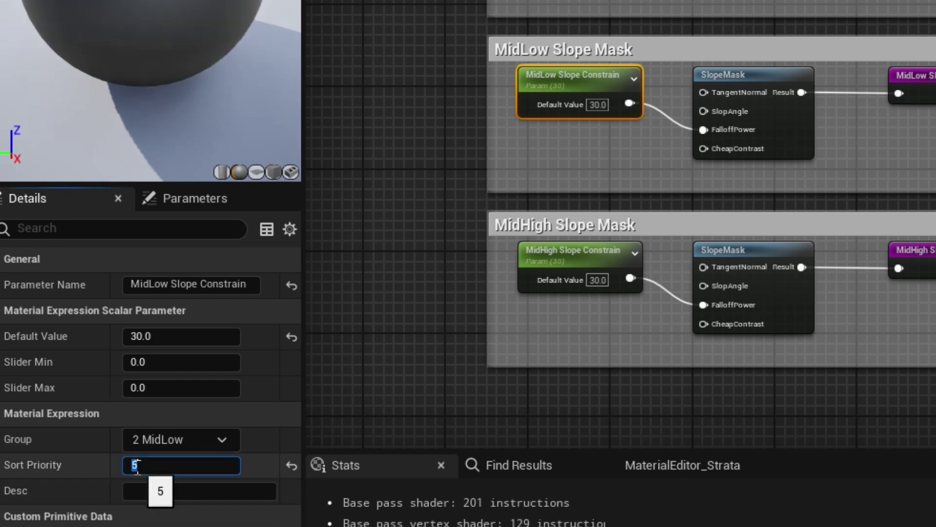
Step: Assign the MidHigh Slope Constrain parameter to the group 3 MidHigh with sort priority 5
click(560, 256)
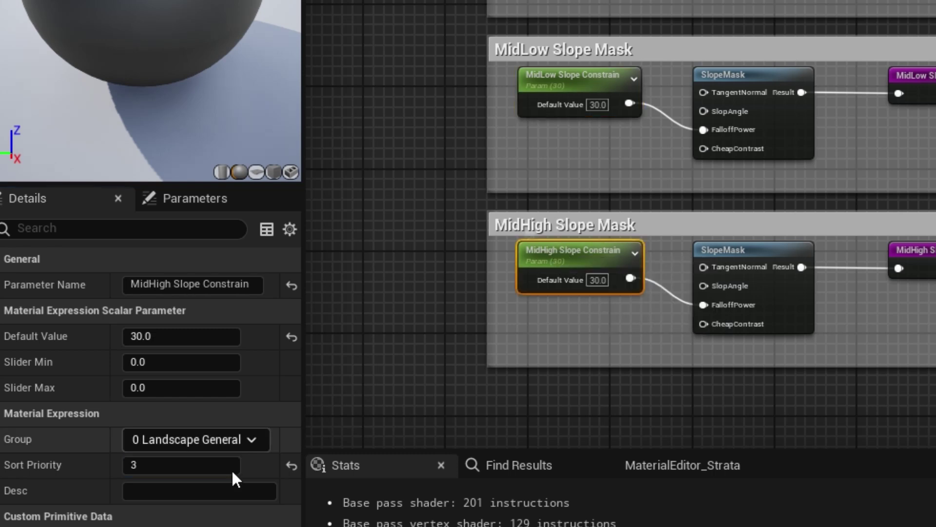
click(252, 441)
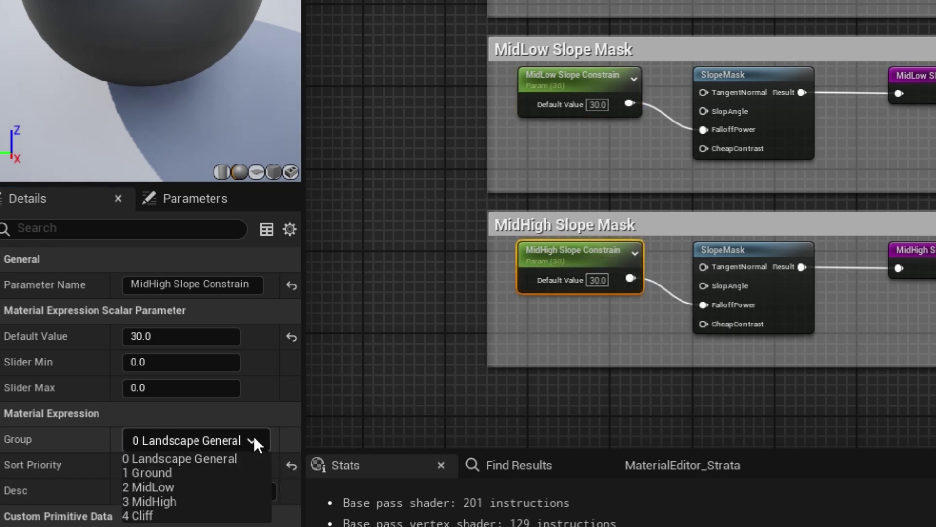
click(161, 501)
click(144, 463)
text(5)
key(Return)
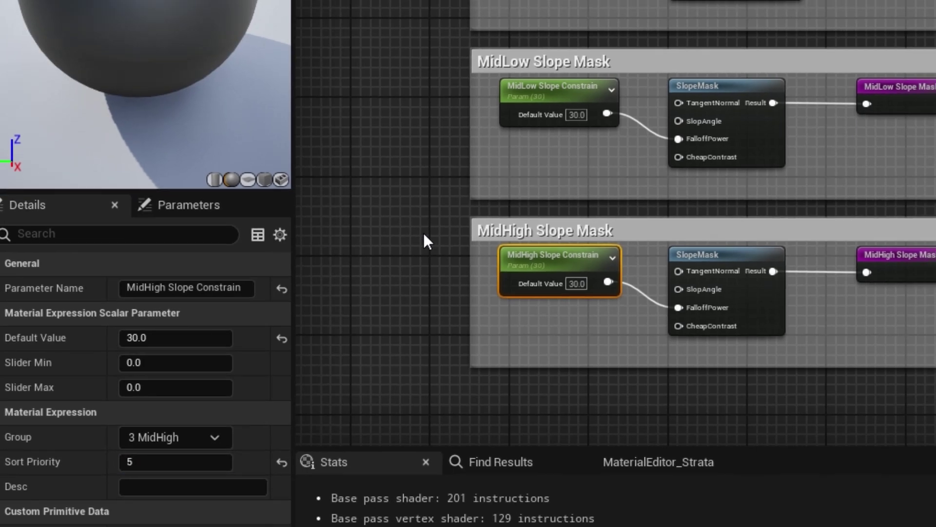
click(521, 337)
Step: Move the Final Output comment with its node farther right in the graph, away from the layer comments
right_drag(485, 341, 444, 299)
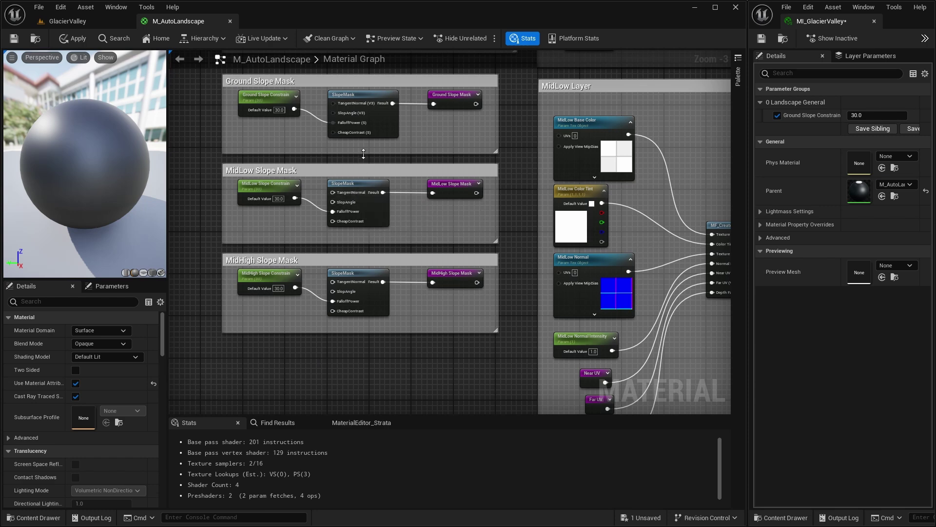
right_drag(480, 215, 368, 259)
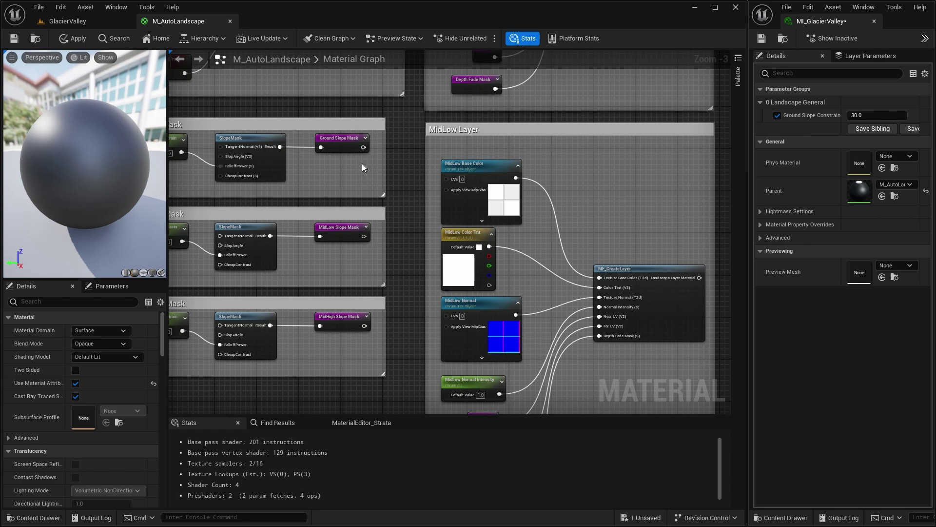
right_drag(337, 285, 441, 249)
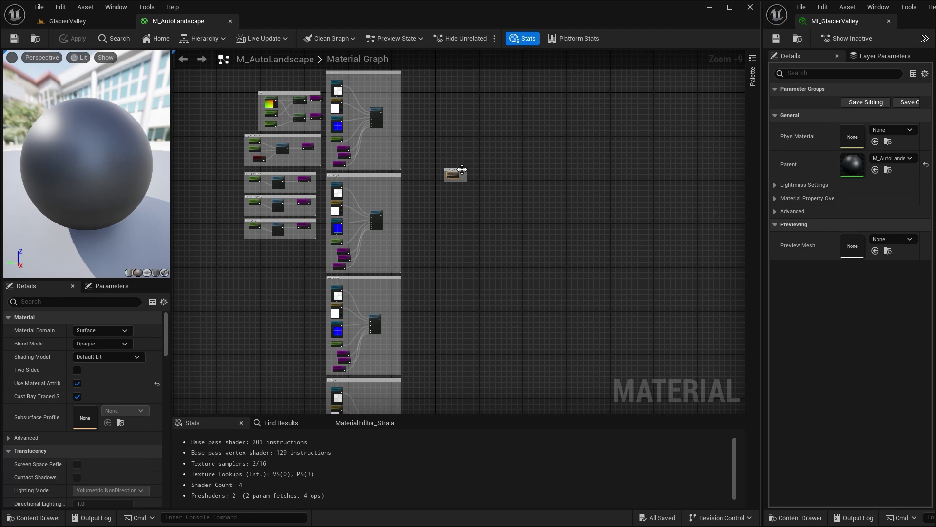
drag(462, 173, 683, 196)
scroll(458, 165, up, 5)
scroll(416, 227, down, 3)
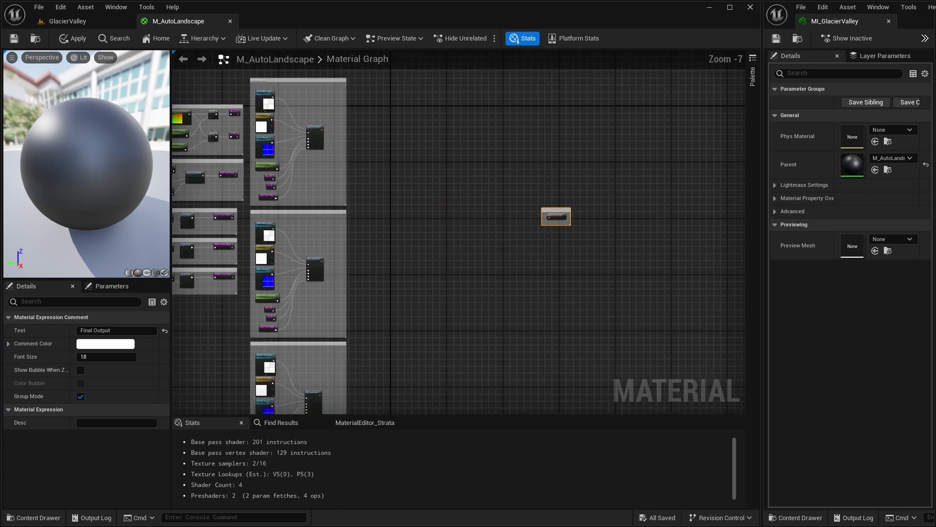
right_drag(282, 141, 336, 144)
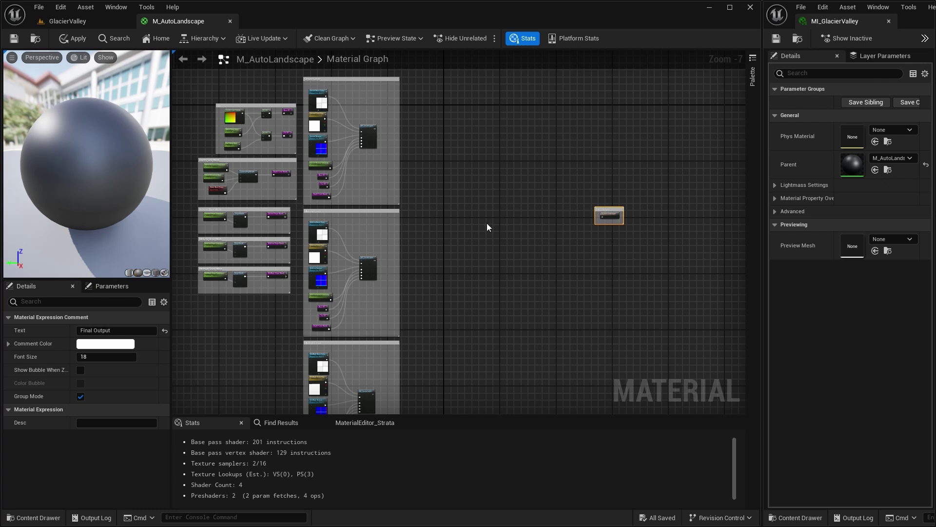
scroll(450, 241, up, 2)
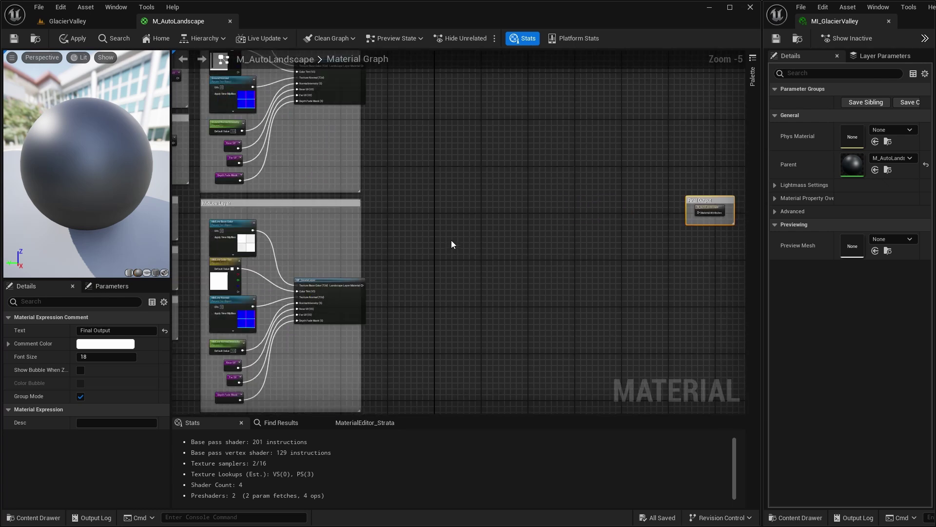
scroll(452, 240, down, 1)
right_drag(445, 238, 430, 253)
scroll(429, 252, up, 1)
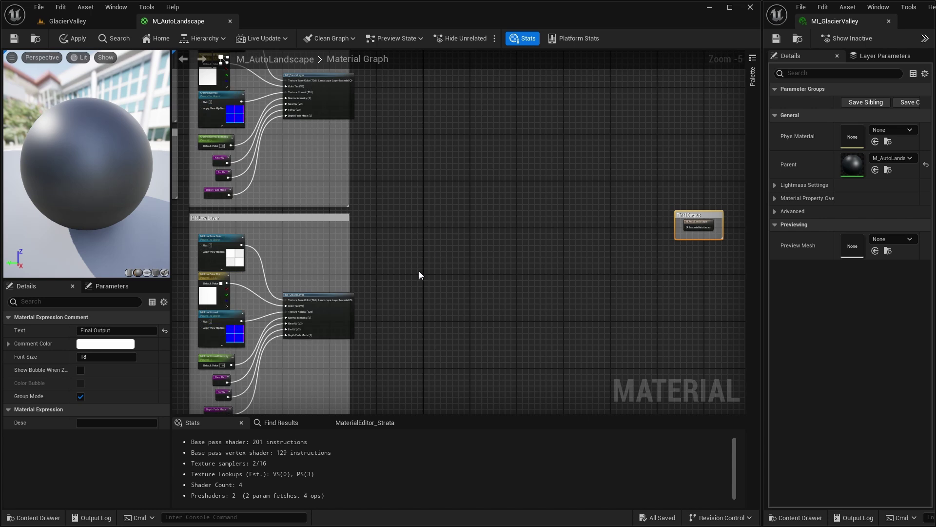
scroll(435, 289, up, 1)
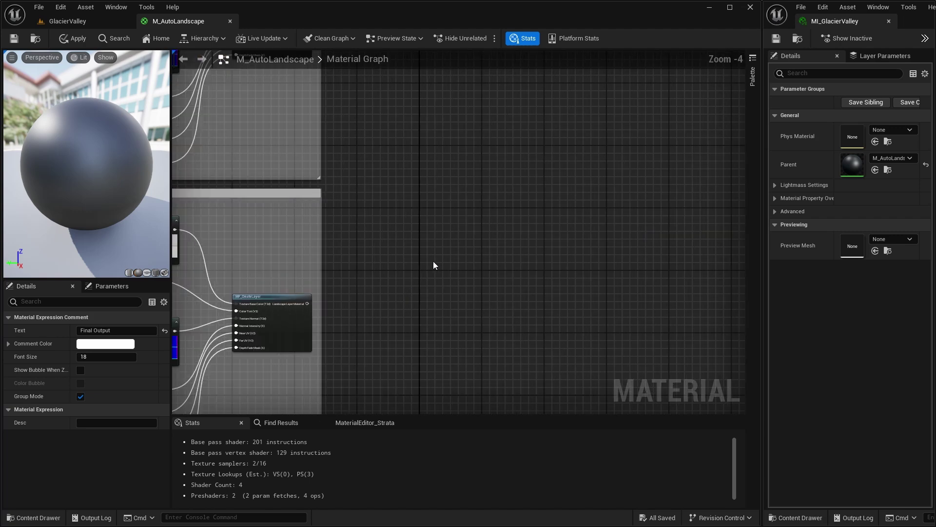
scroll(433, 262, down, 2)
right_drag(433, 261, 418, 257)
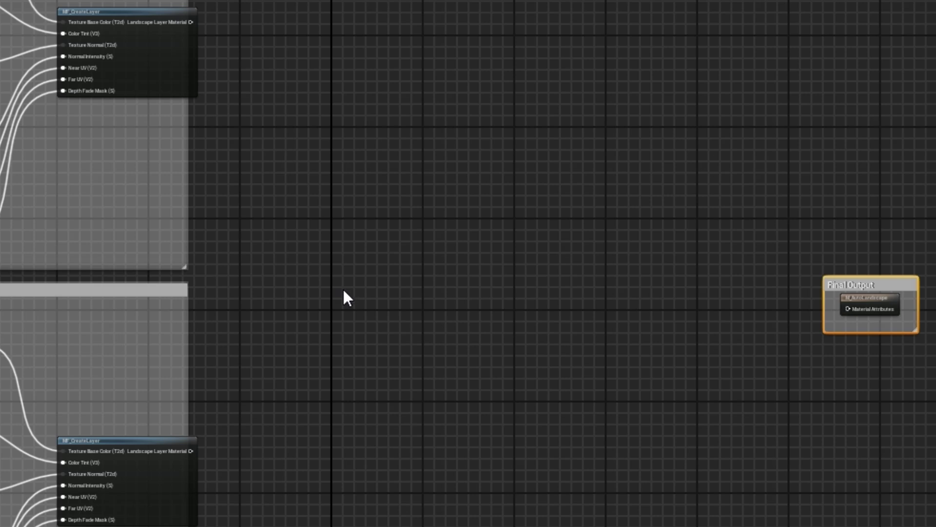
scroll(361, 279, down, 3)
right_drag(340, 292, 430, 318)
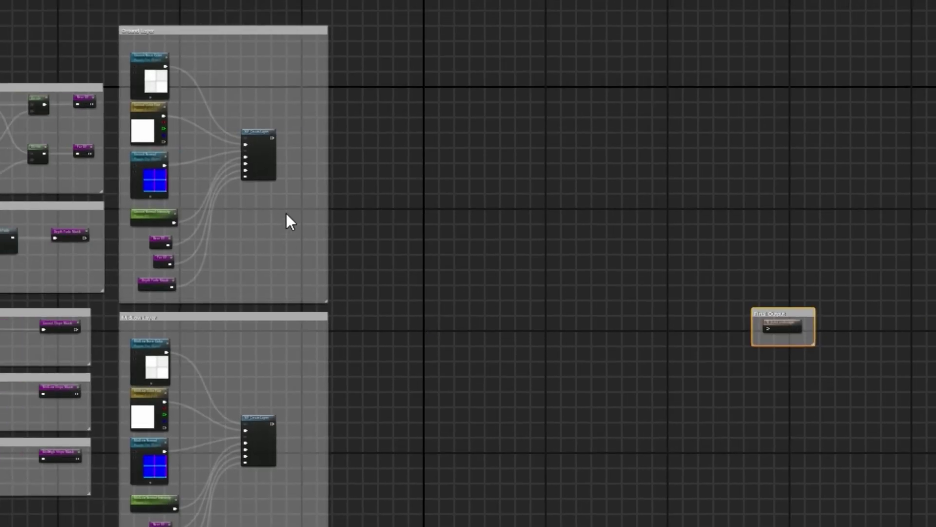
Step: Add a named reroute declaration called Ground Material to the Ground layer's MF_CreateLayer output and align it with that output
scroll(286, 213, up, 5)
scroll(286, 215, up, 1)
right_drag(286, 215, 312, 392)
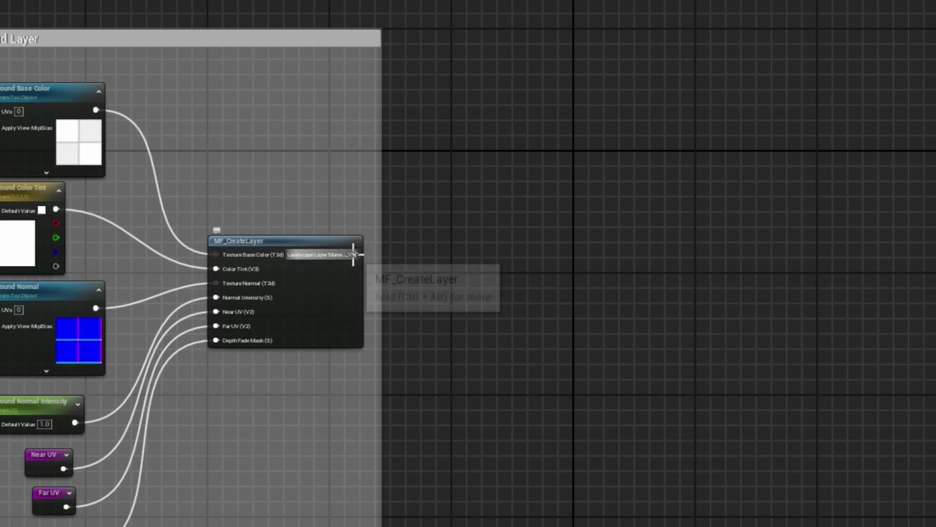
drag(354, 254, 409, 256)
text(add)
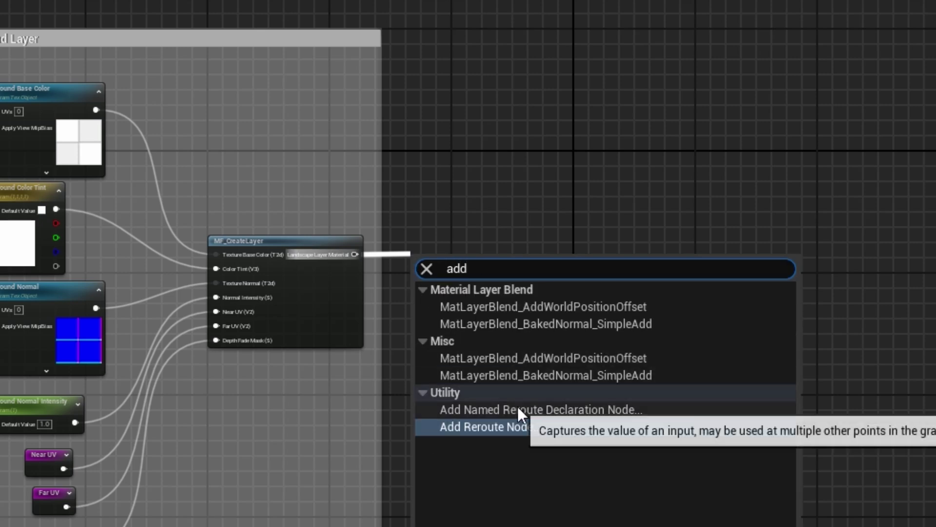
click(519, 410)
text(Ground Mater)
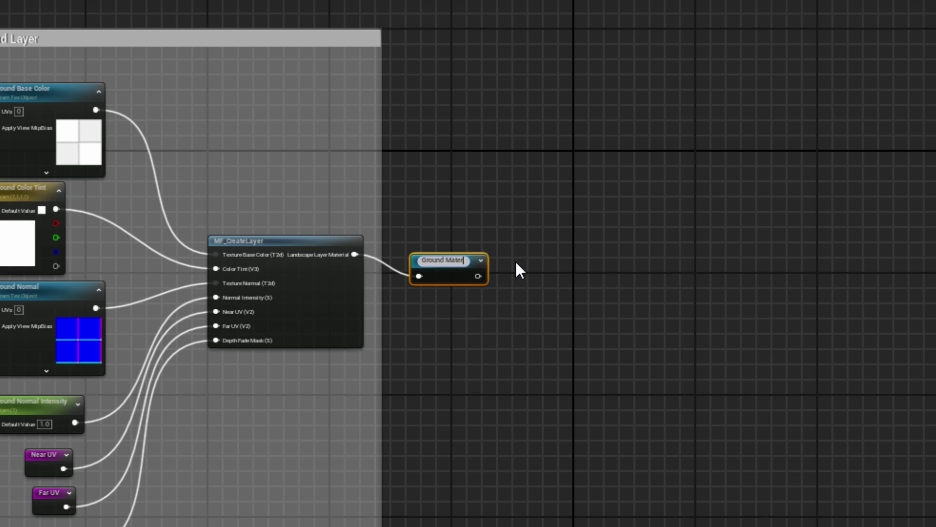
text(ial)
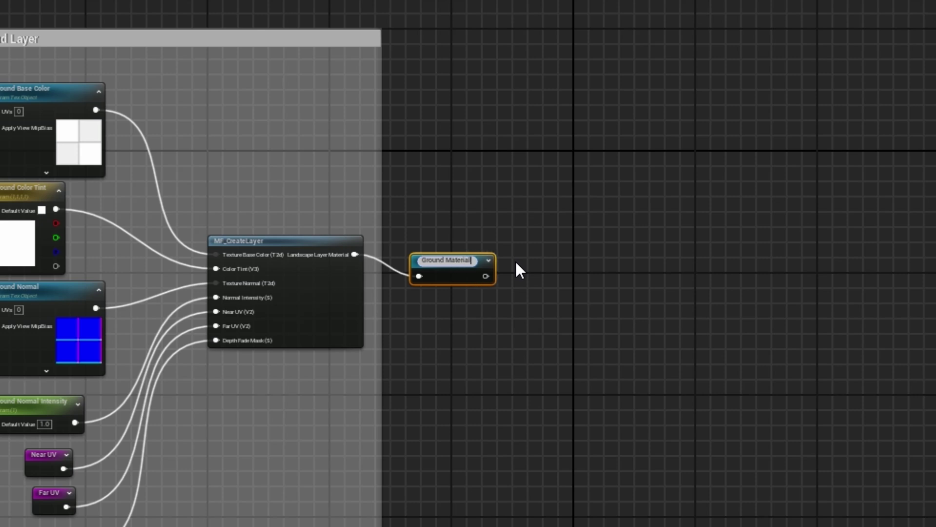
key(Return)
mouse_move(436, 257)
mouse_down()
mouse_move(442, 260)
mouse_move(435, 239)
mouse_up()
Step: Add a named reroute declaration called MidLow Material to the MidLow layer's MF_CreateLayer output and align it with that output
right_drag(486, 463, 373, 76)
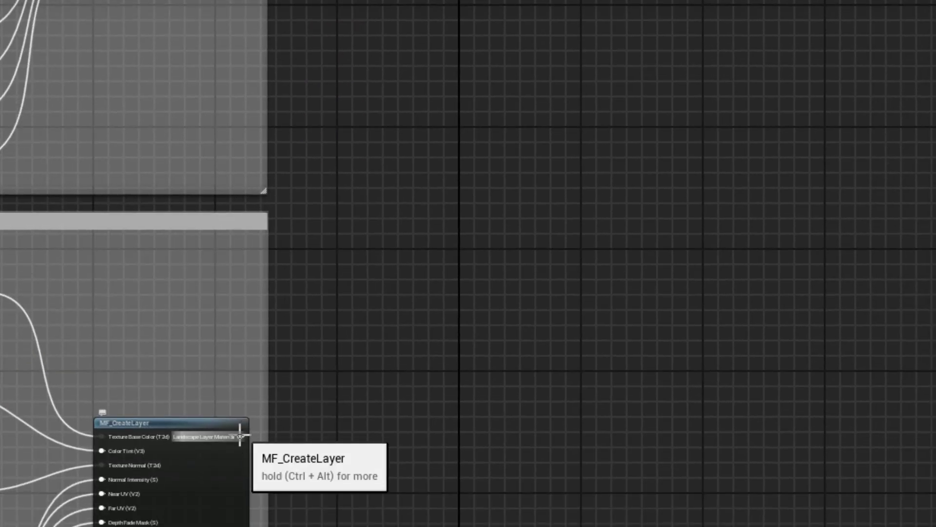
drag(240, 435, 334, 435)
text(ad)
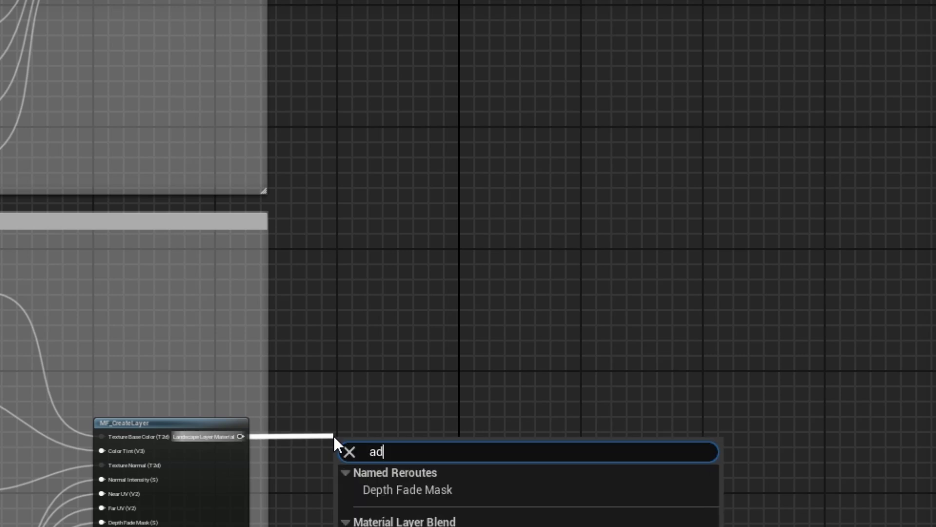
text(d)
click(393, 526)
text(MidLow Ma)
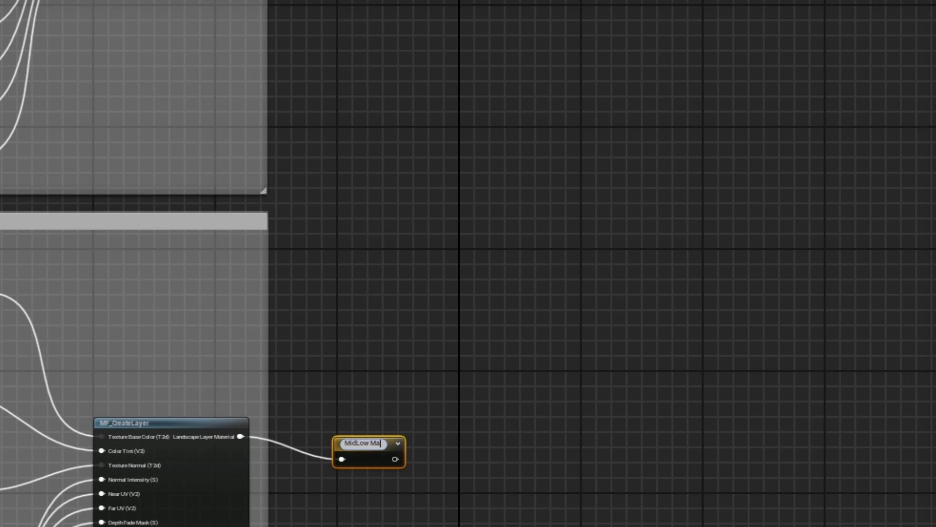
text(teria)
text(l)
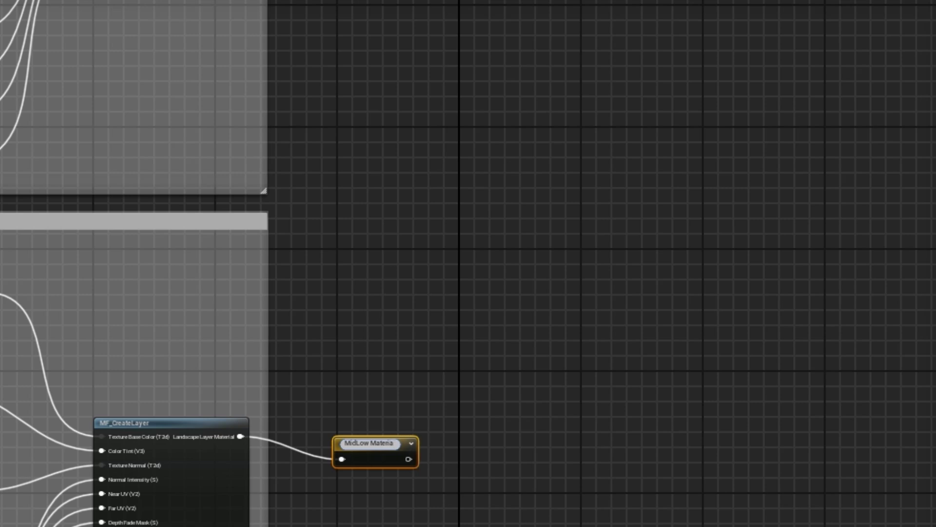
key(Return)
drag(365, 442, 339, 420)
Step: Add a named reroute declaration called MidHigh Material to the MidHigh layer's MF_CreateLayer output
right_drag(339, 421, 337, 393)
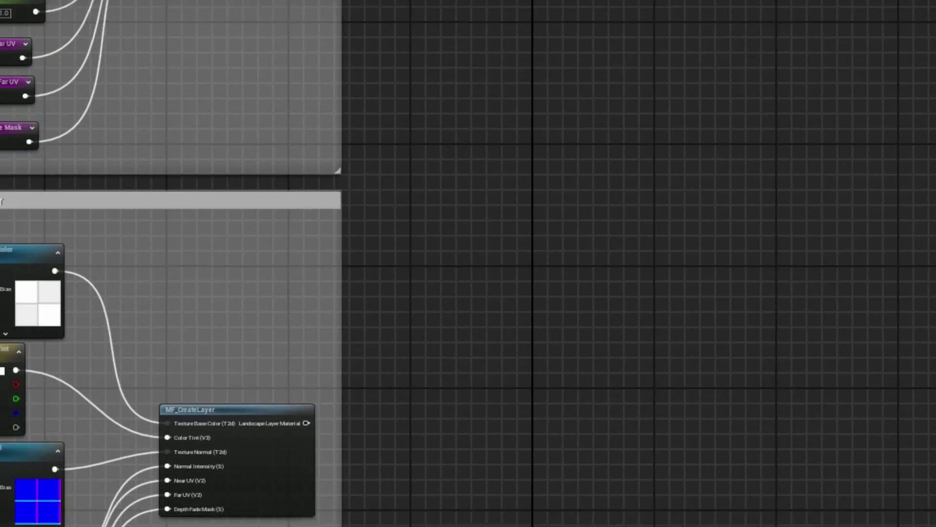
right_drag(449, 253, 456, 221)
drag(315, 390, 371, 391)
text(add)
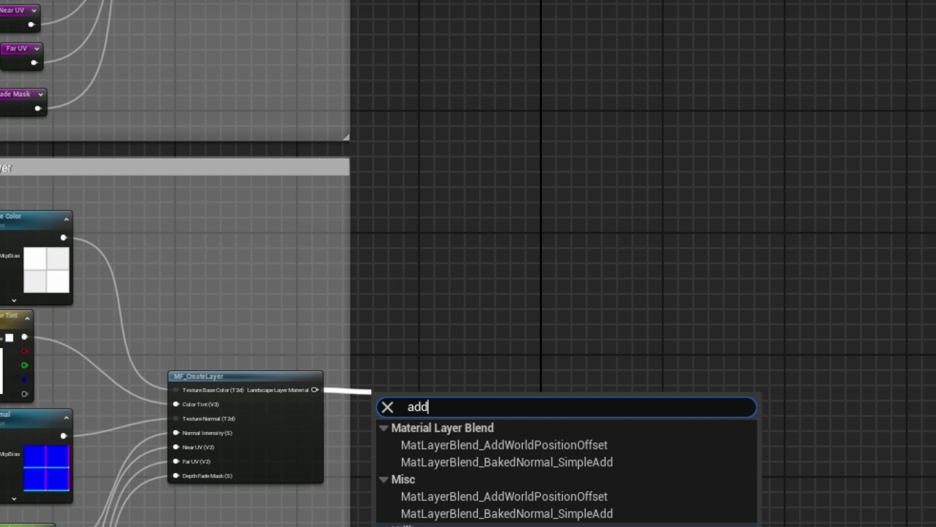
click(454, 525)
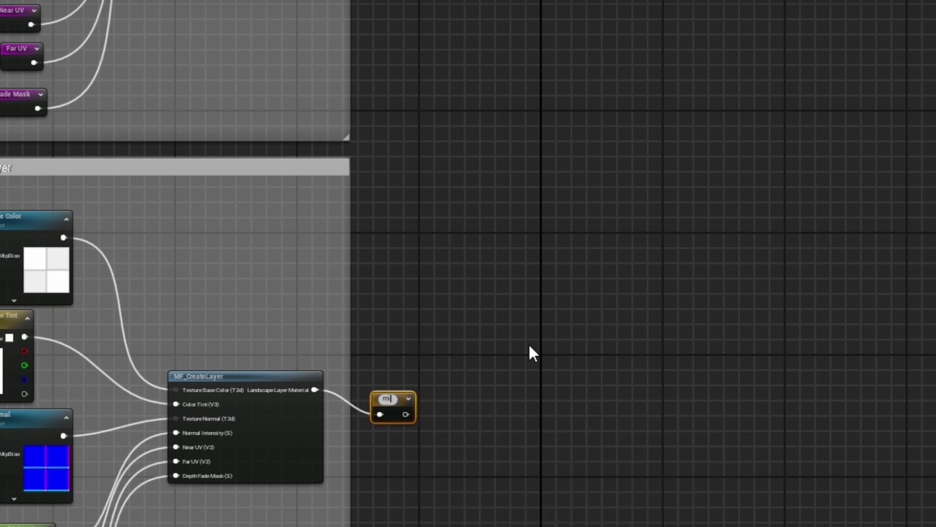
text(MidHigh Material)
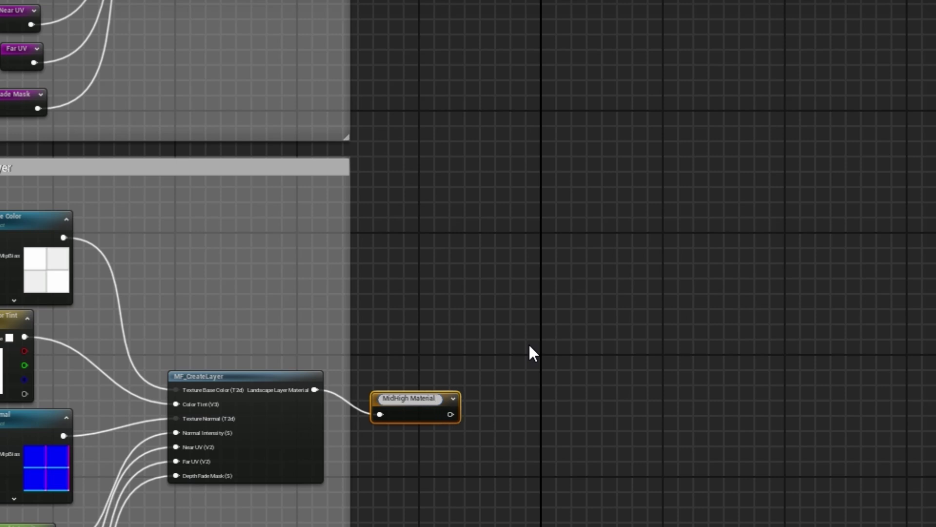
key(Return)
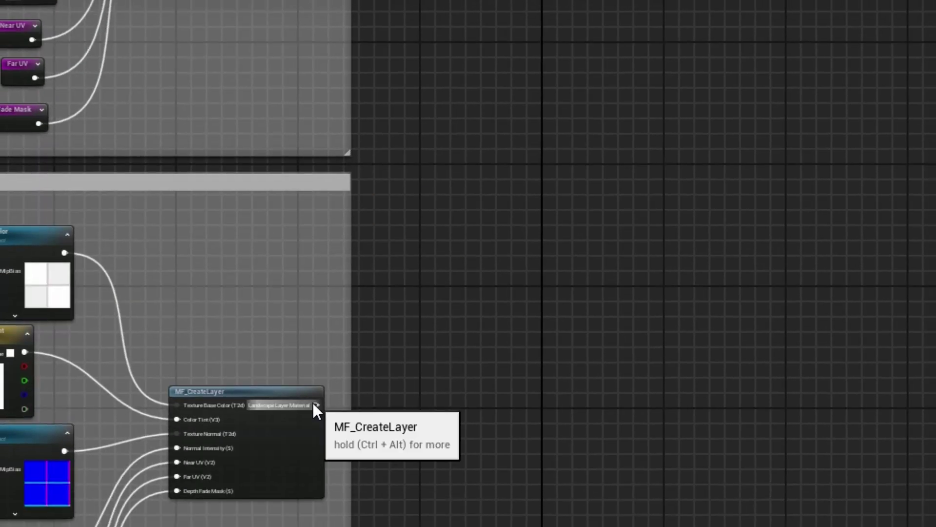
Step: Add a named reroute declaration called Cliff Material to the Cliff layer's MF_CreateLayer output
drag(316, 405, 385, 405)
text(add)
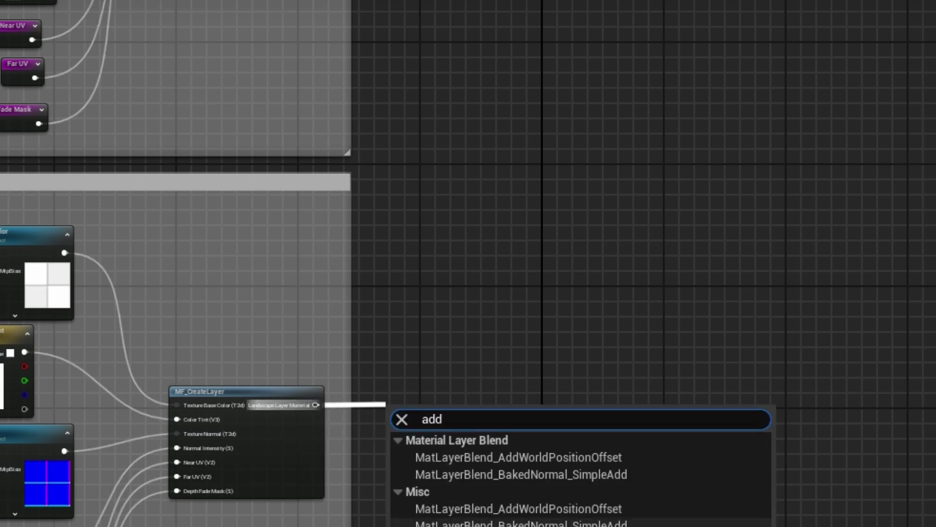
click(488, 524)
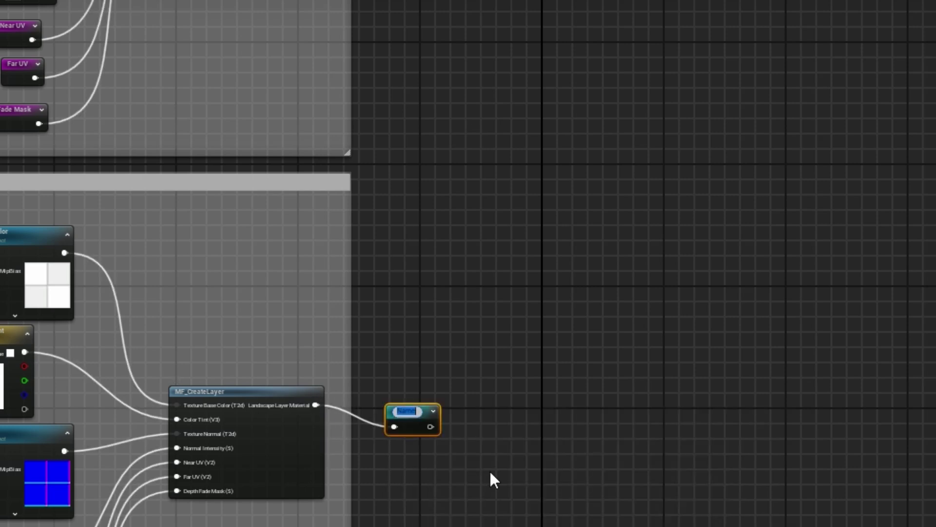
text(Cliff)
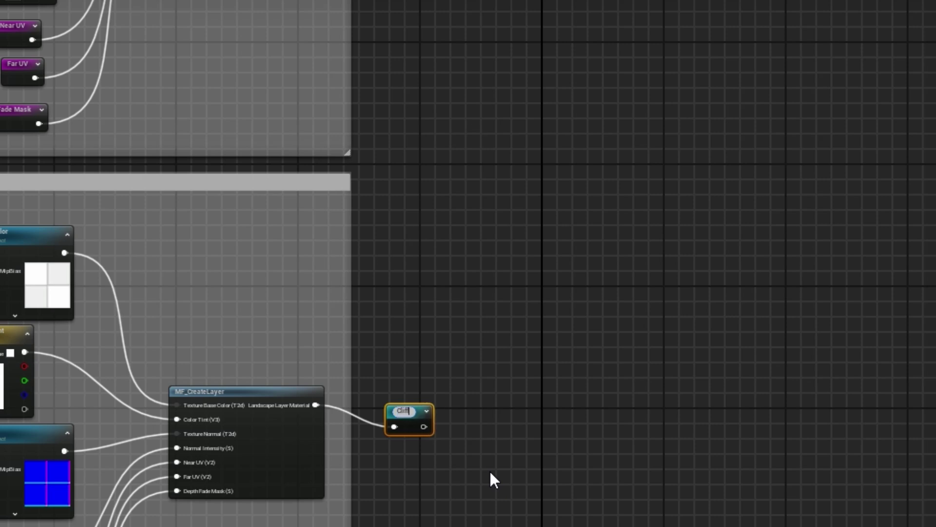
text( Material)
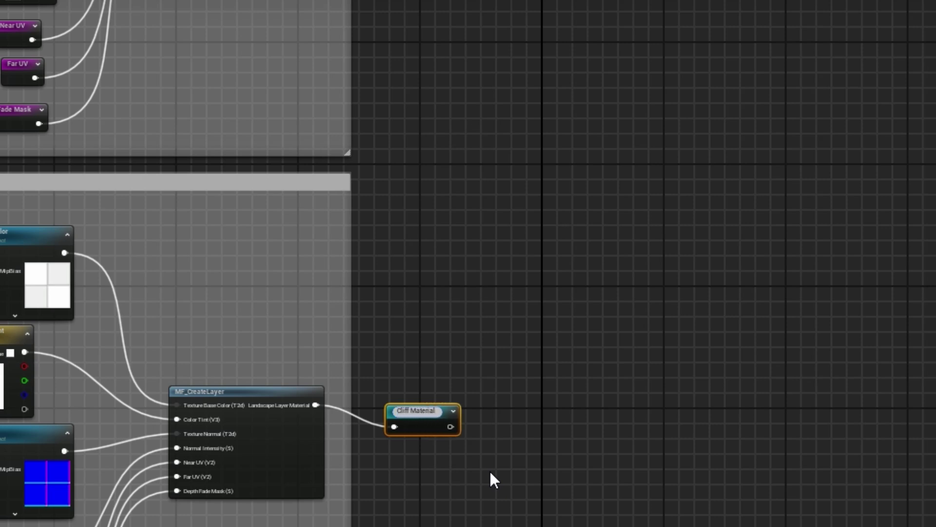
key(Return)
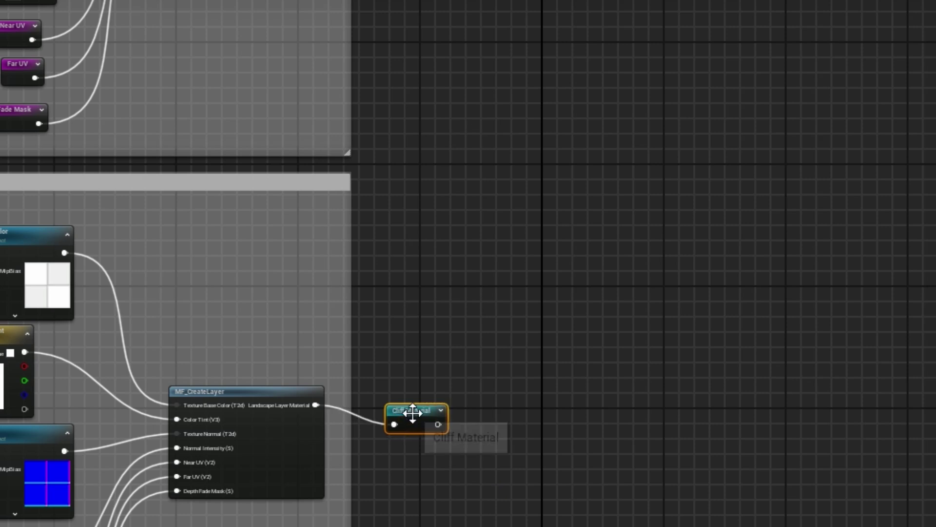
Step: Colour the Ground, MidLow, MidHigh and Cliff Material reroute declarations magenta together
scroll(417, 397, down, 3)
scroll(464, 382, down, 4)
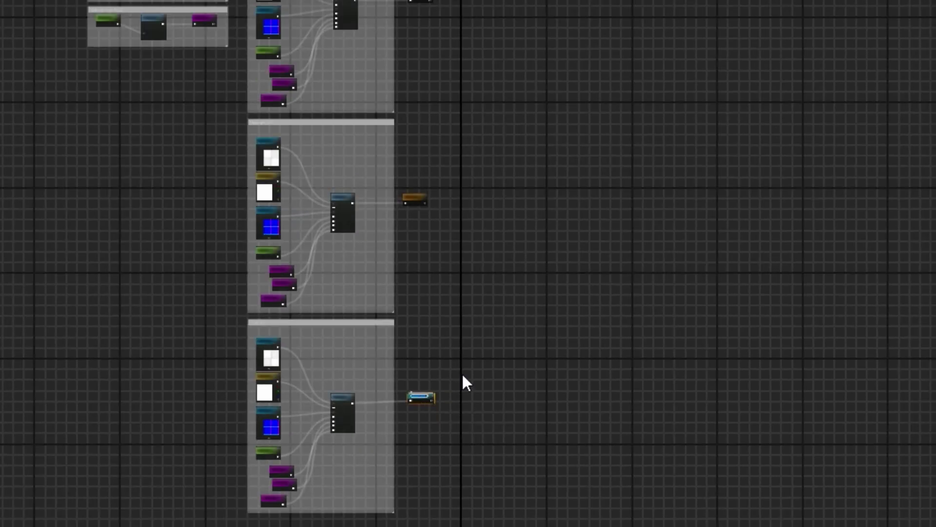
right_drag(519, 341, 437, 445)
drag(360, 53, 425, 476)
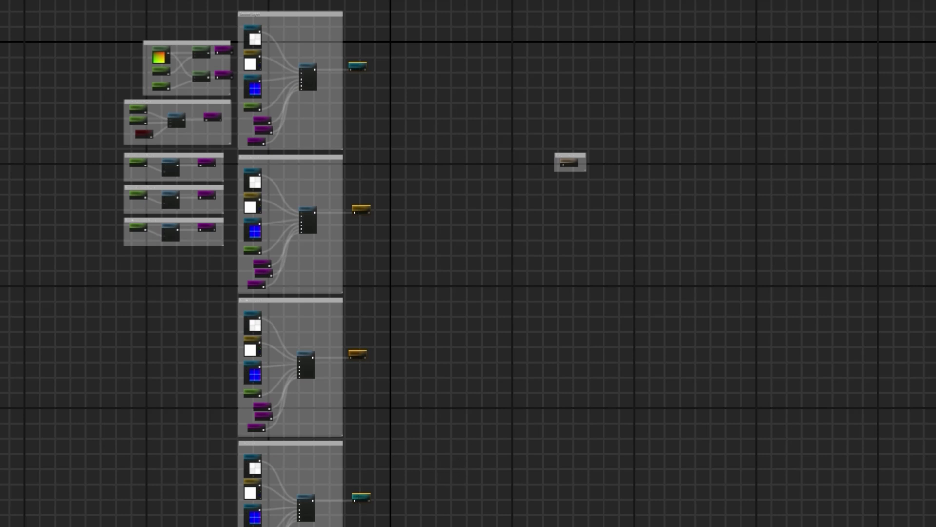
click(4, 423)
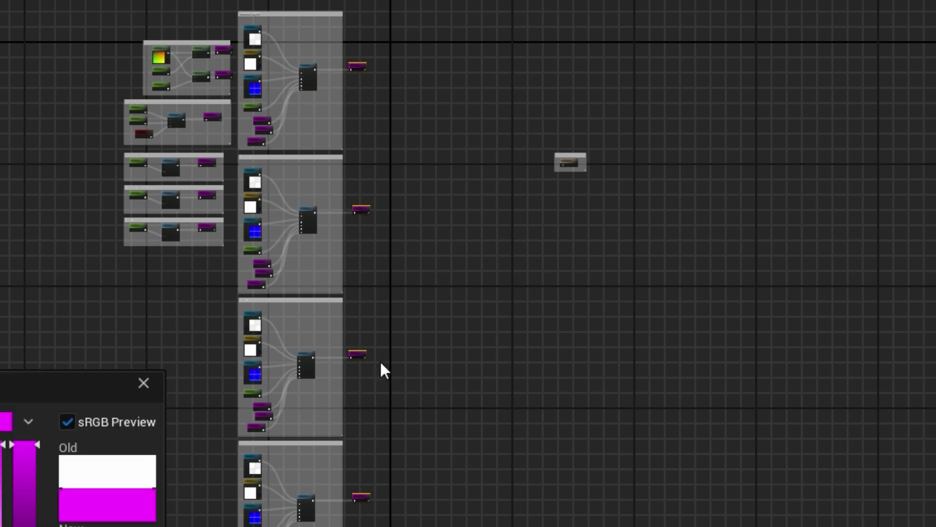
click(423, 277)
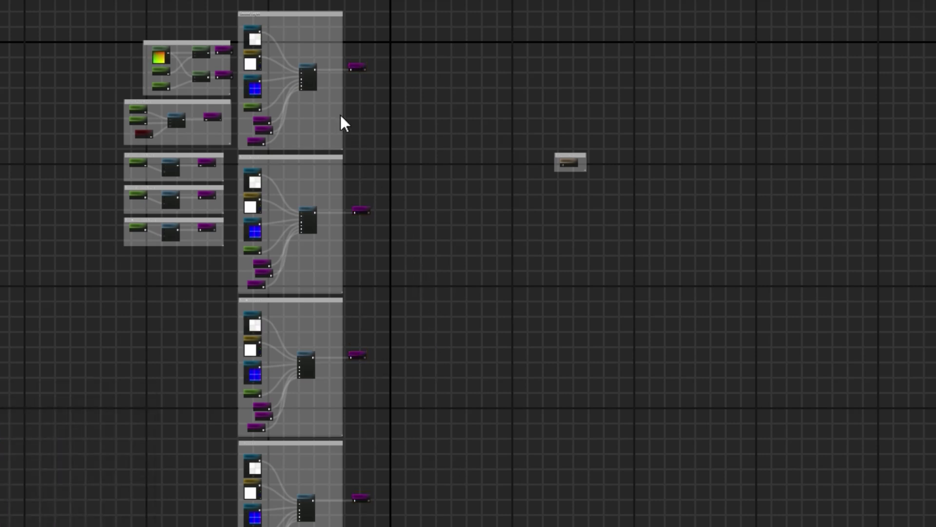
Step: Widen the four layer comments so each one encloses its material reroute declaration
drag(342, 116, 374, 123)
drag(344, 180, 378, 178)
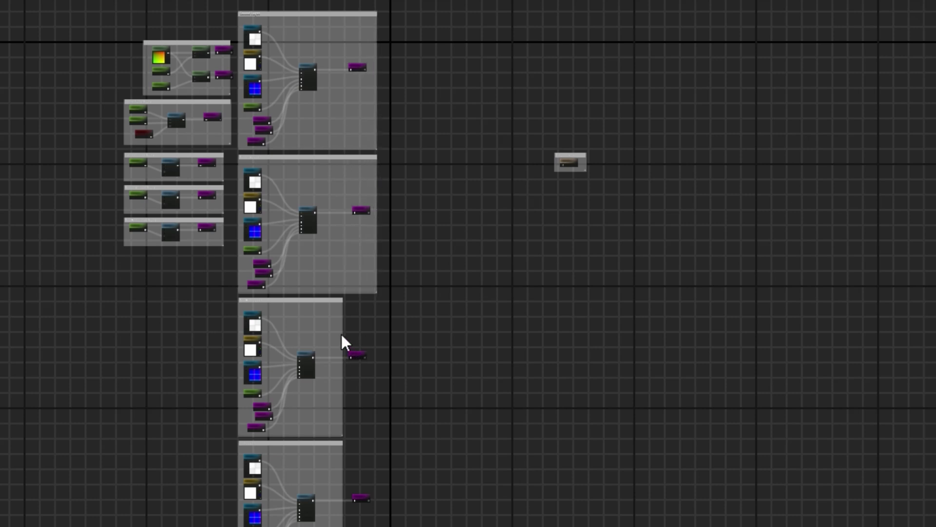
drag(344, 332, 378, 337)
drag(343, 476, 377, 475)
Step: Place a Cliff Material named reroute in the empty graph area between the layer comments and the Final Output comment
right_drag(460, 365, 456, 496)
scroll(450, 428, up, 2)
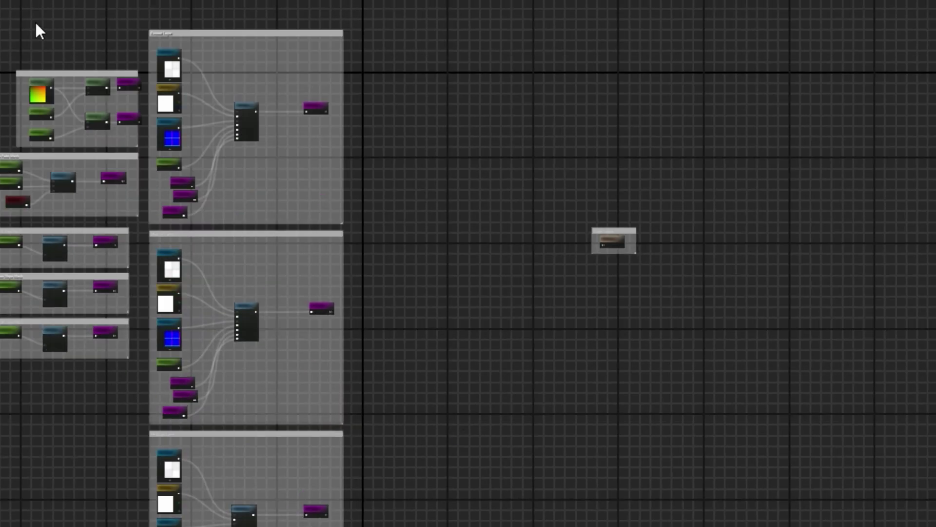
right_drag(388, 348, 359, 526)
scroll(341, 324, up, 2)
scroll(361, 320, up, 3)
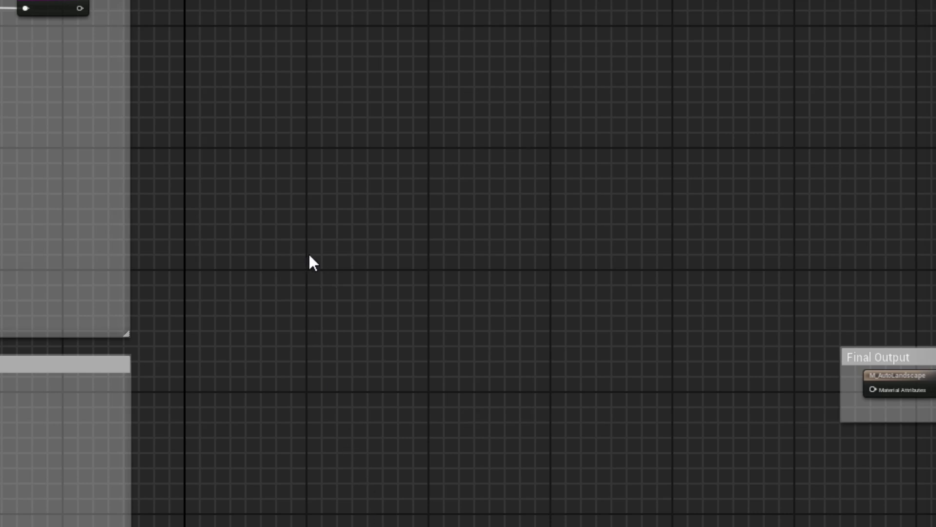
right_click(276, 243)
text(cliff)
click(367, 297)
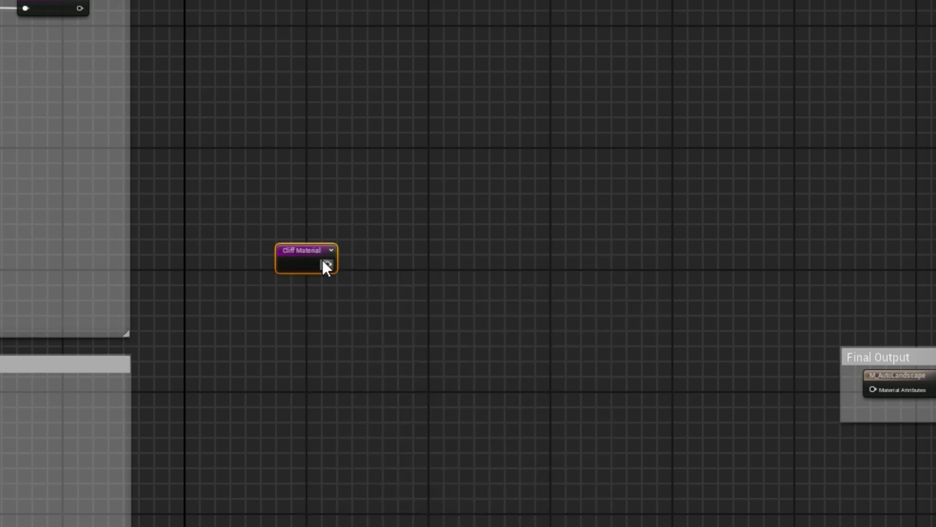
drag(313, 259, 305, 247)
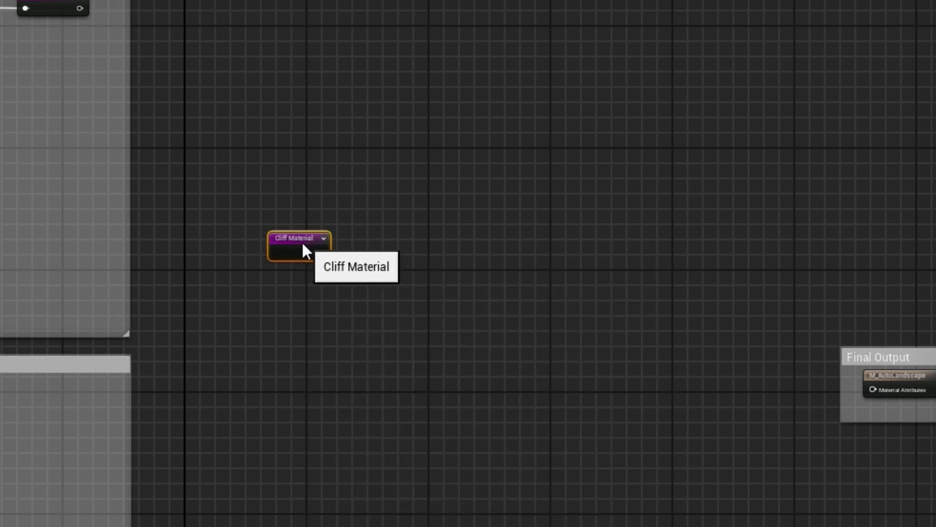
Step: Place a MidHigh Material named reroute directly below the Cliff Material reroute and line the two up
right_click(288, 317)
text(m)
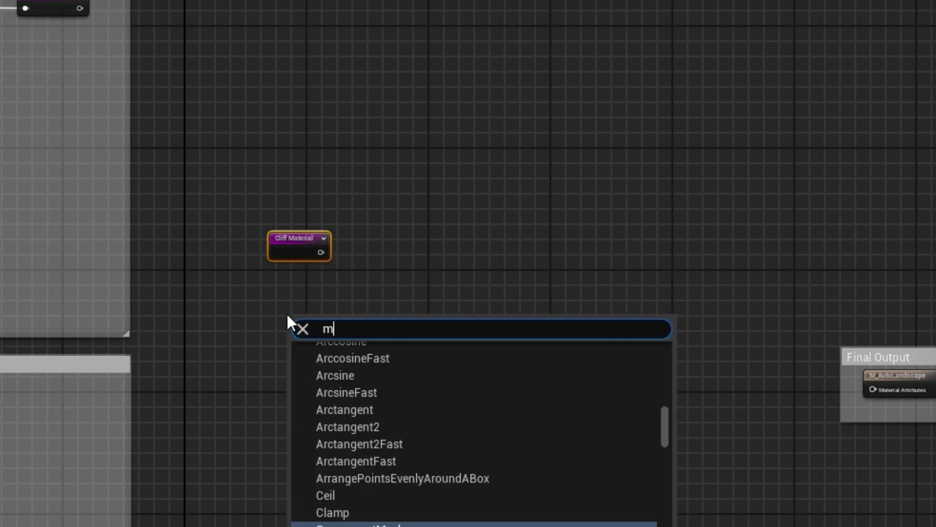
text(id)
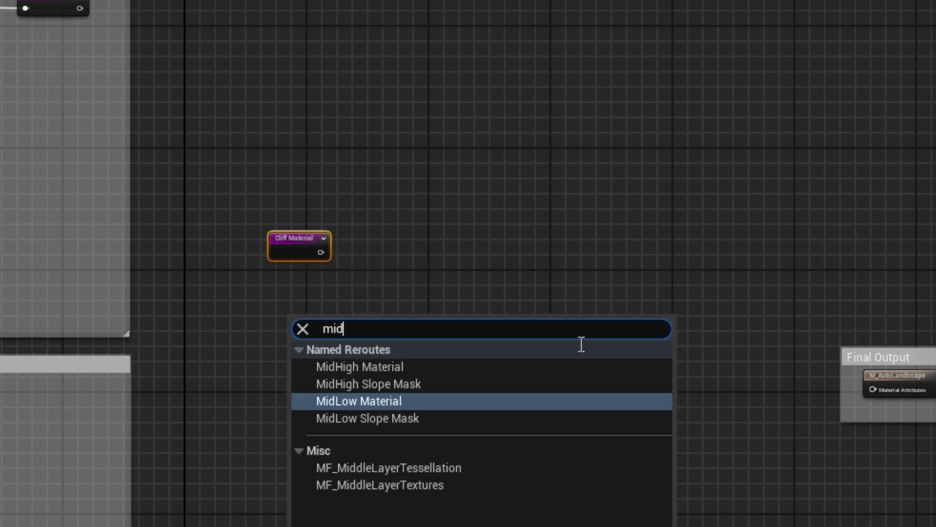
click(367, 367)
drag(321, 320, 301, 299)
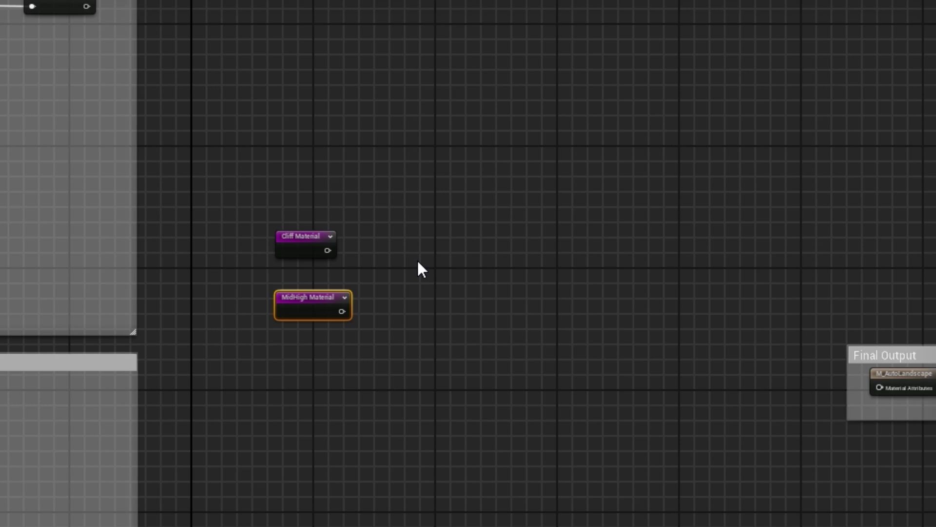
Step: Add a BlendMaterialAttributes node beside the reroutes and connect Cliff Material to A and MidHigh Material to B
right_click(423, 257)
text(b)
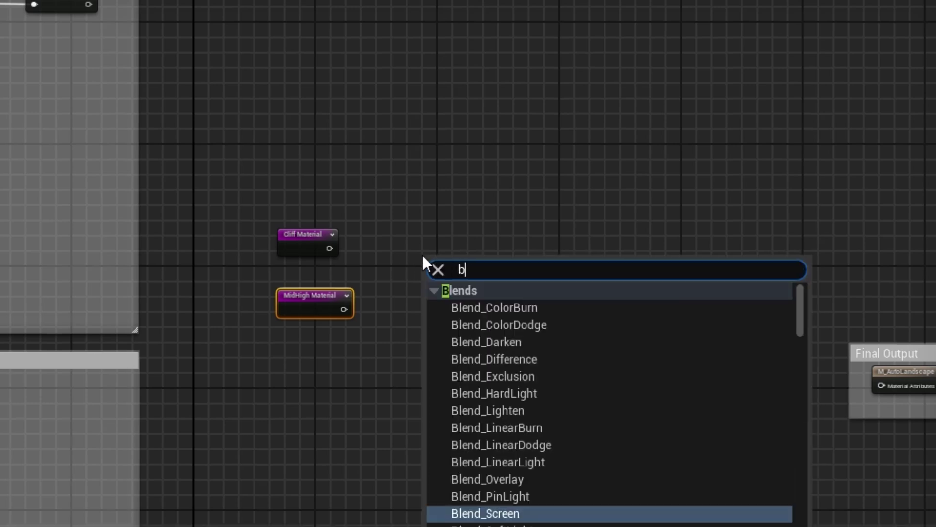
text(lend materia)
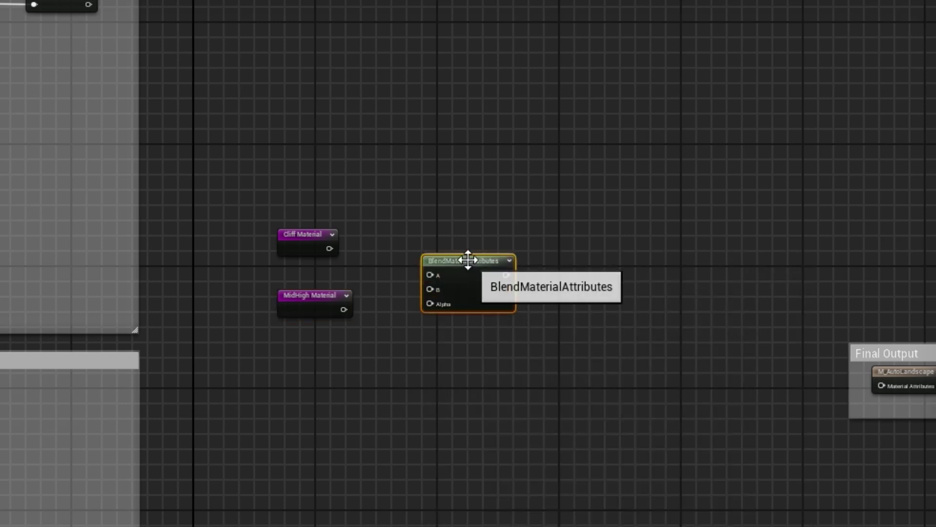
drag(464, 260, 463, 243)
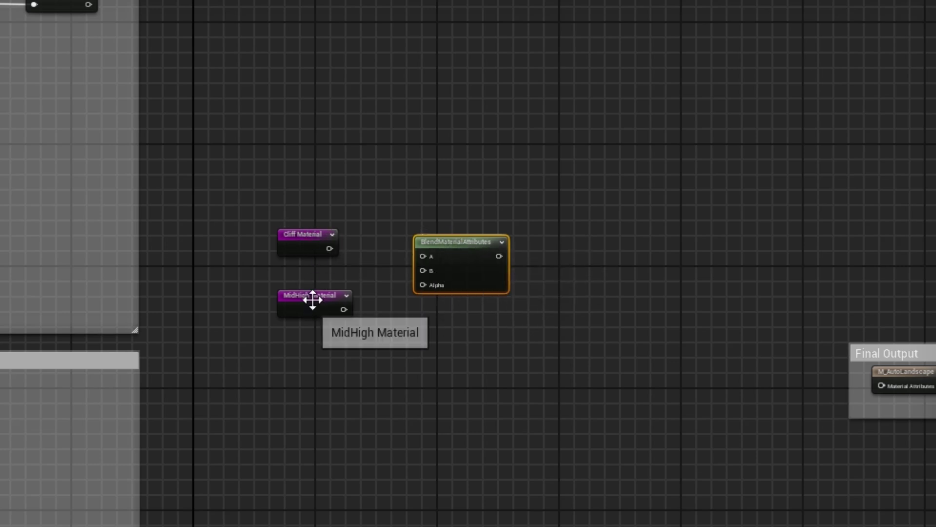
drag(331, 249, 422, 256)
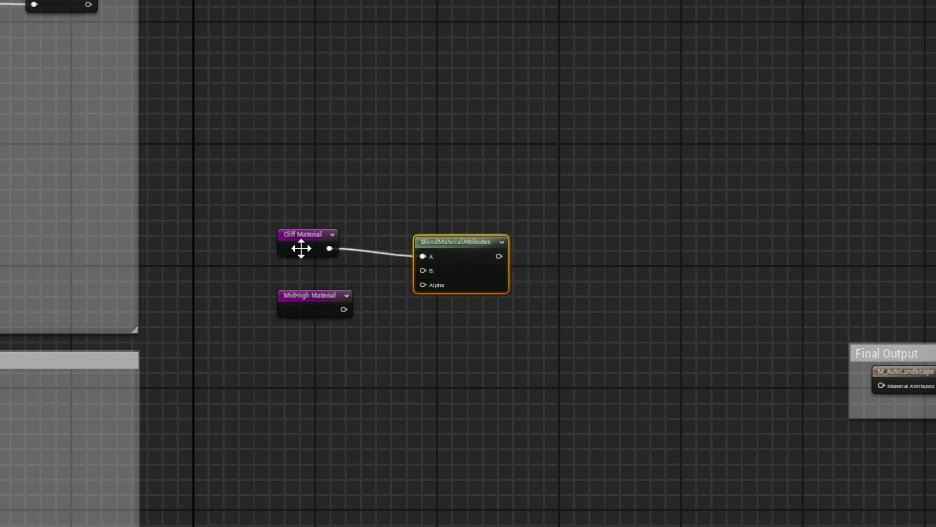
drag(344, 310, 424, 269)
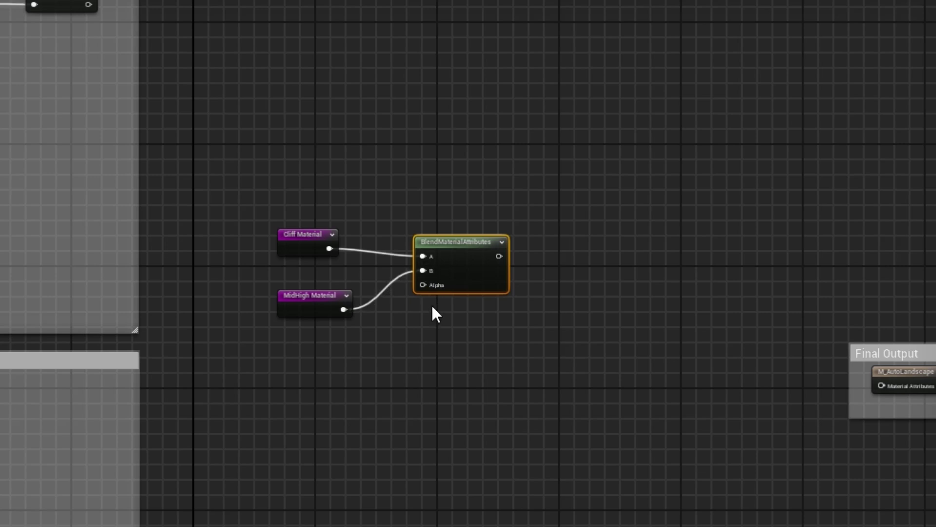
Step: Place a MidHigh Slope Mask named reroute below MidHigh Material and connect it to the blend node's Alpha
right_click(306, 363)
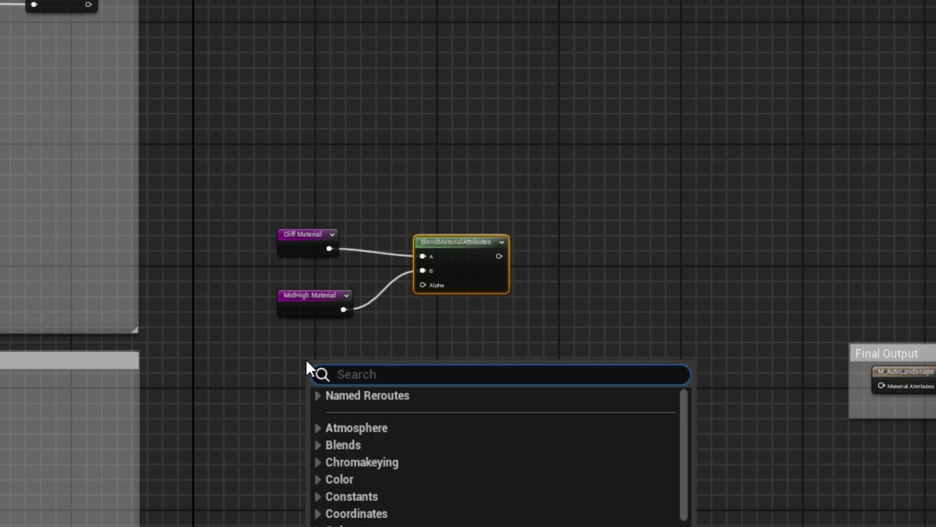
text(mid)
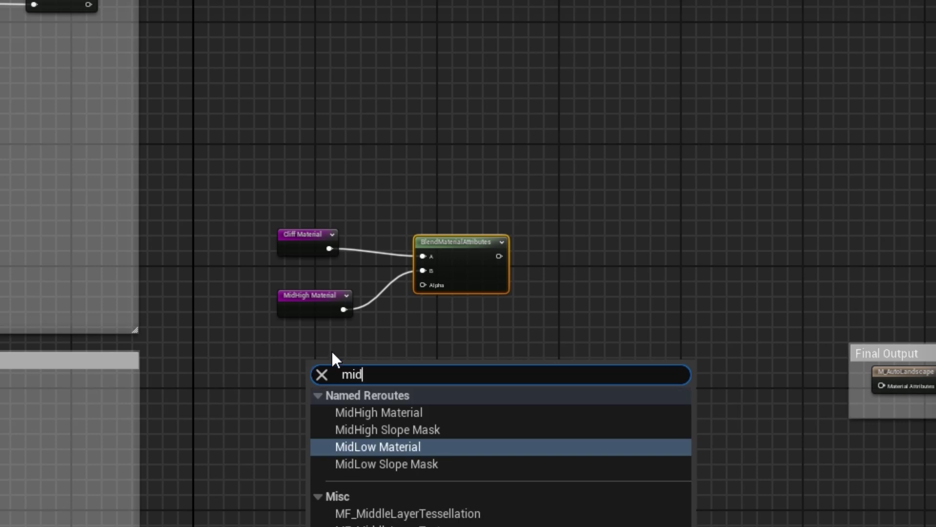
click(409, 429)
drag(335, 363, 306, 353)
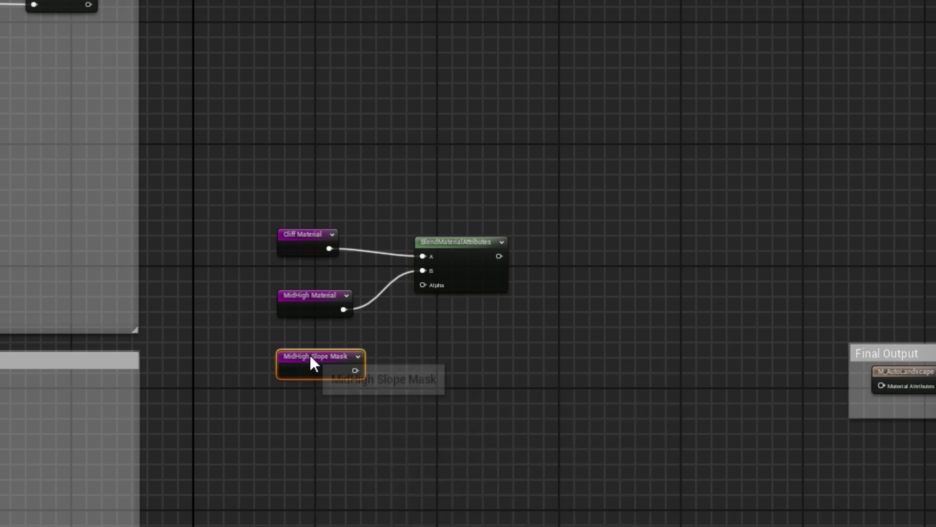
drag(355, 370, 423, 285)
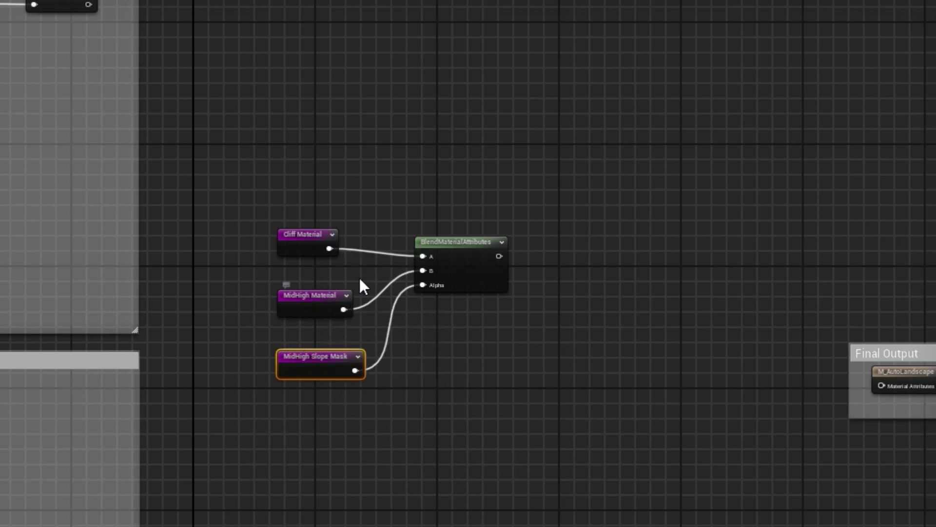
Step: Connect the BlendMaterialAttributes output to M_AutoLandscape's Material Attributes input and save the material
drag(498, 256, 880, 384)
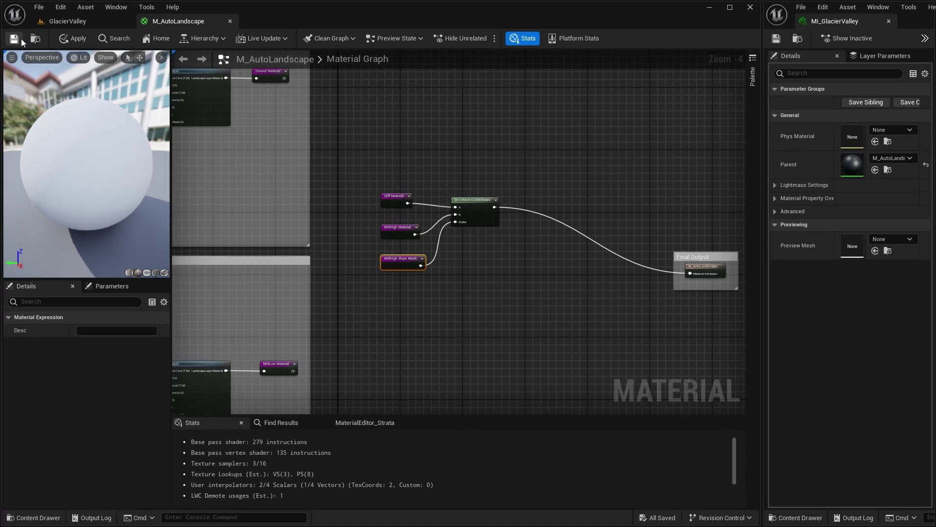
click(21, 39)
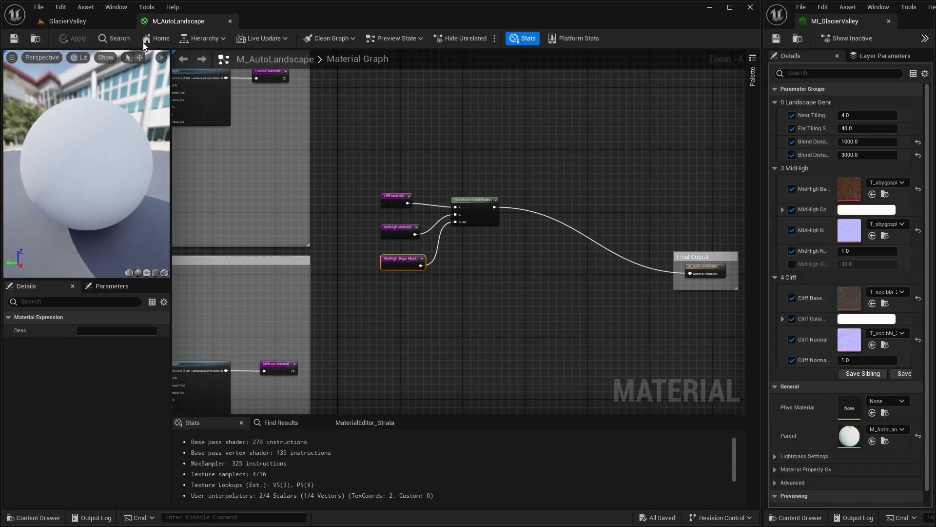
Step: Switch to the GlacierValley level and enable the MidHigh slope override in MI_GlacierValley, widening its parameter name column
click(78, 19)
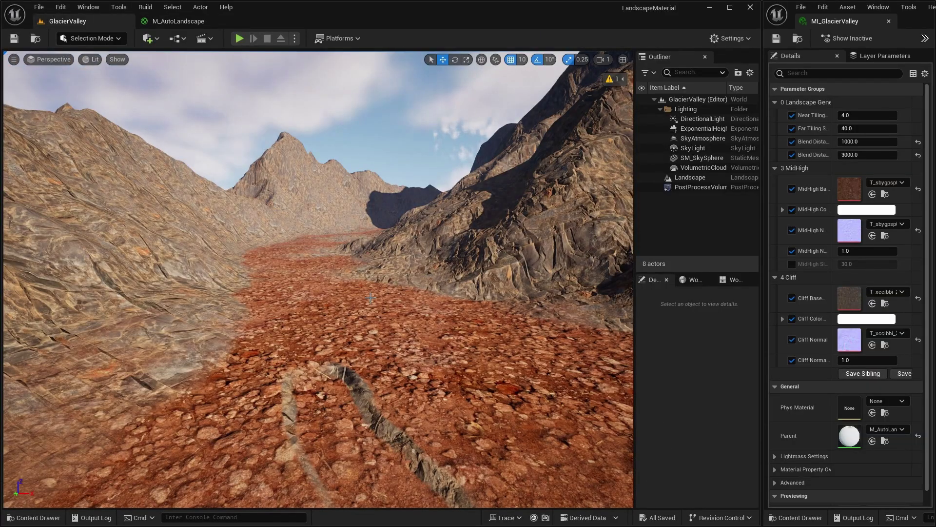
right_drag(375, 299, 278, 345)
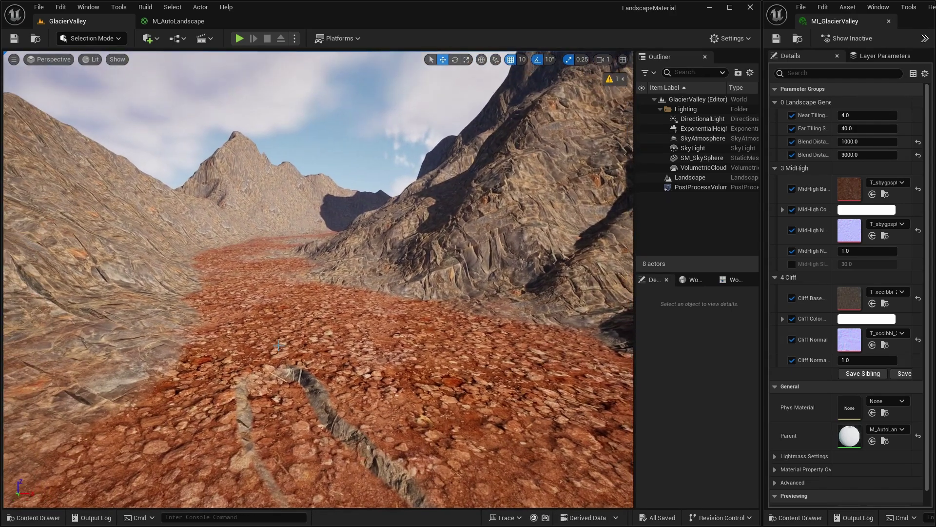
right_drag(355, 370, 374, 345)
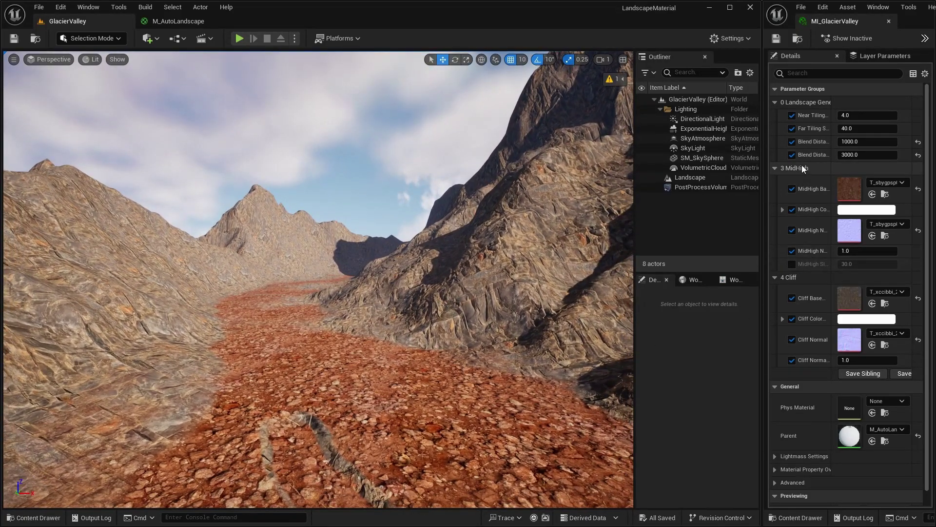
click(791, 264)
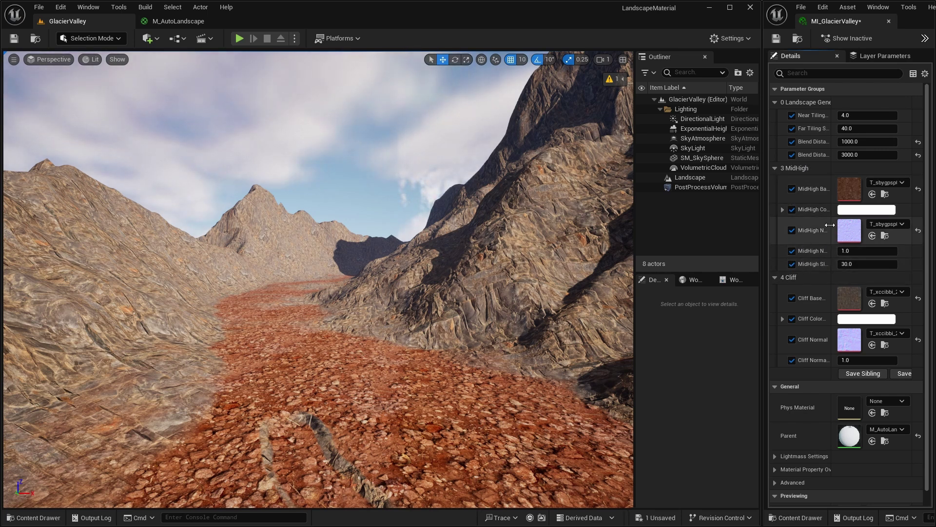
drag(833, 225, 837, 225)
Step: Test the MidHigh slope parameter in MI_GlacierValley at 0, and set it back to 30
click(861, 264)
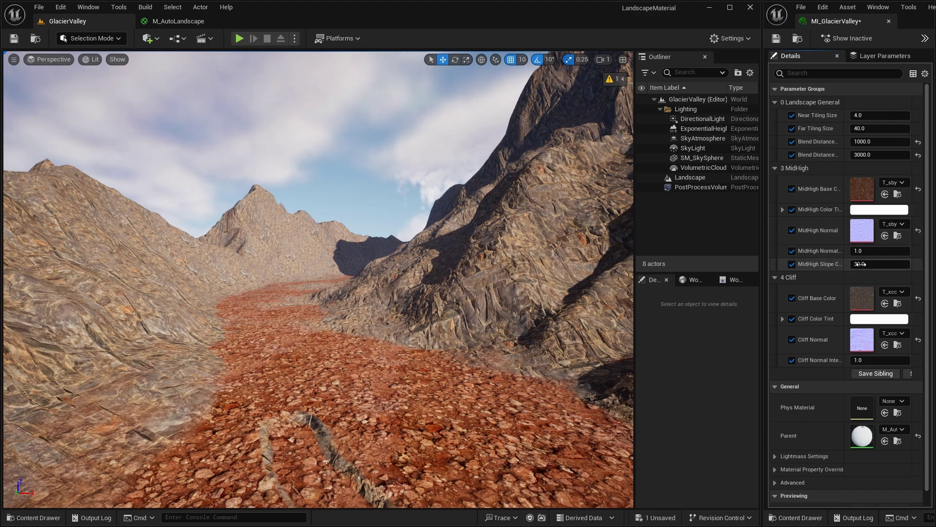
text(0)
key(Return)
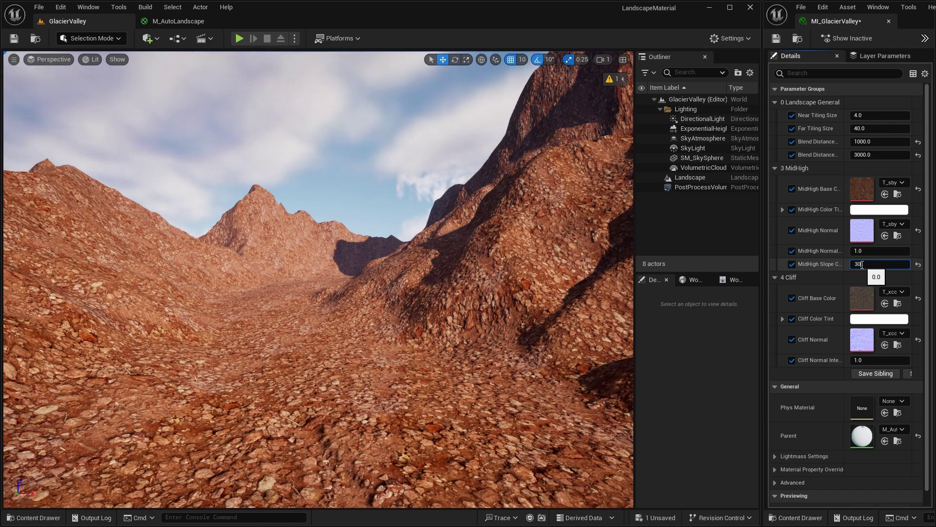
text(30)
key(Return)
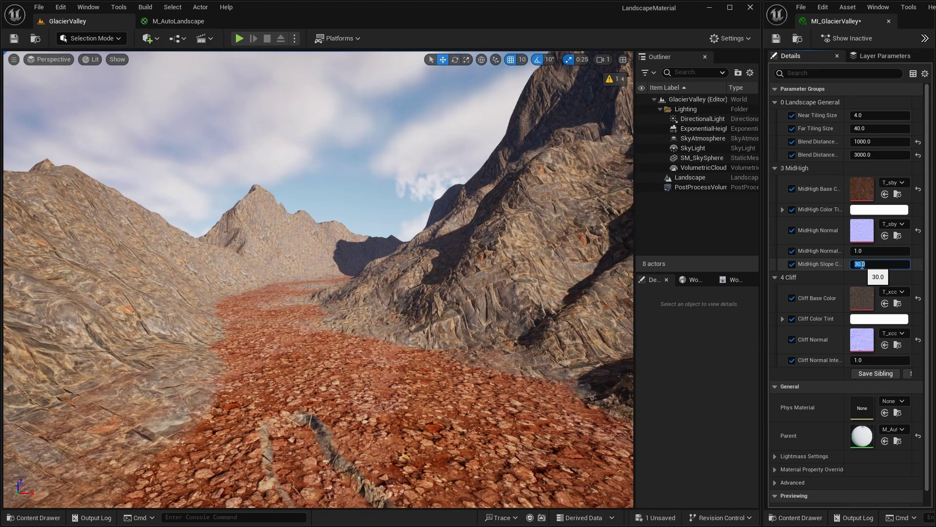
Step: Lower the MidHigh slope parameter in MI_GlacierValley to 5, to 3, and finally to 2
key(Return)
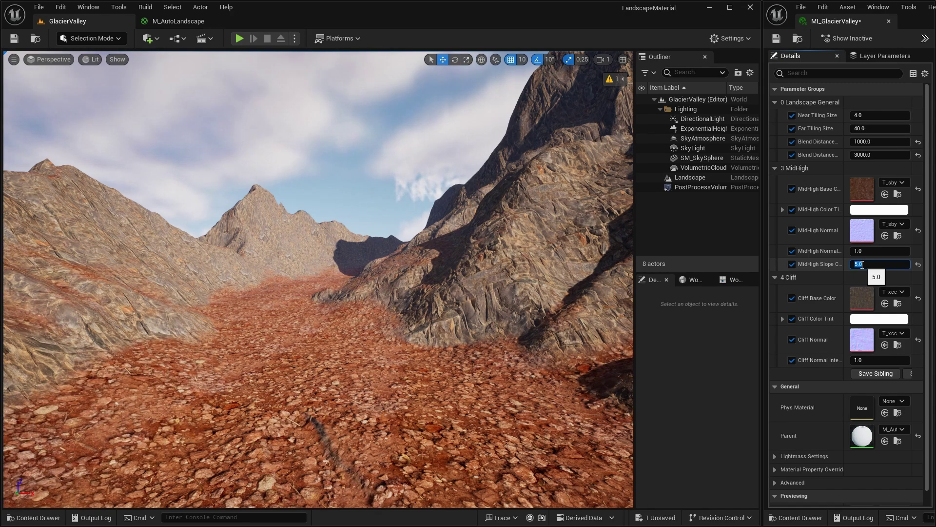
text(3)
key(Return)
text(2)
key(Return)
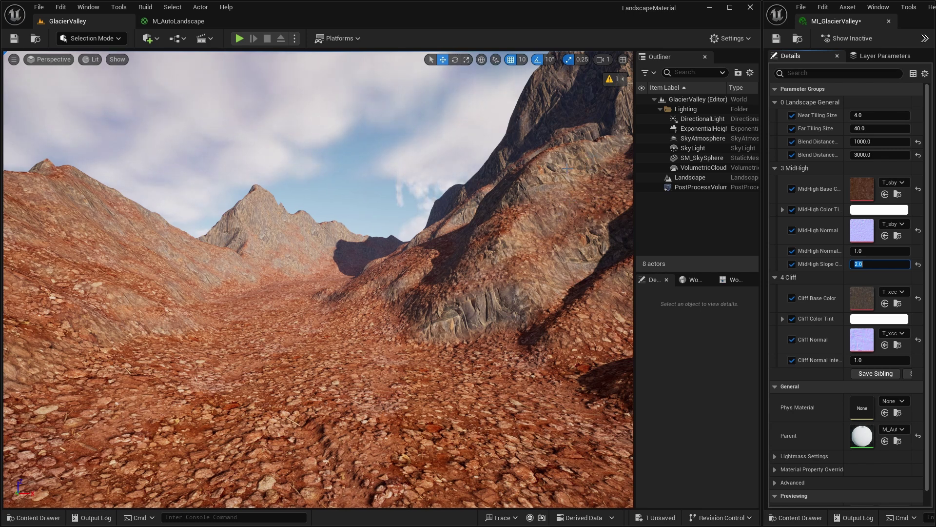
Step: Switch to the M_AutoLandscape graph and place a MidLow Material named reroute just below the BlendMaterialAttributes node
click(194, 21)
right_drag(513, 293, 482, 253)
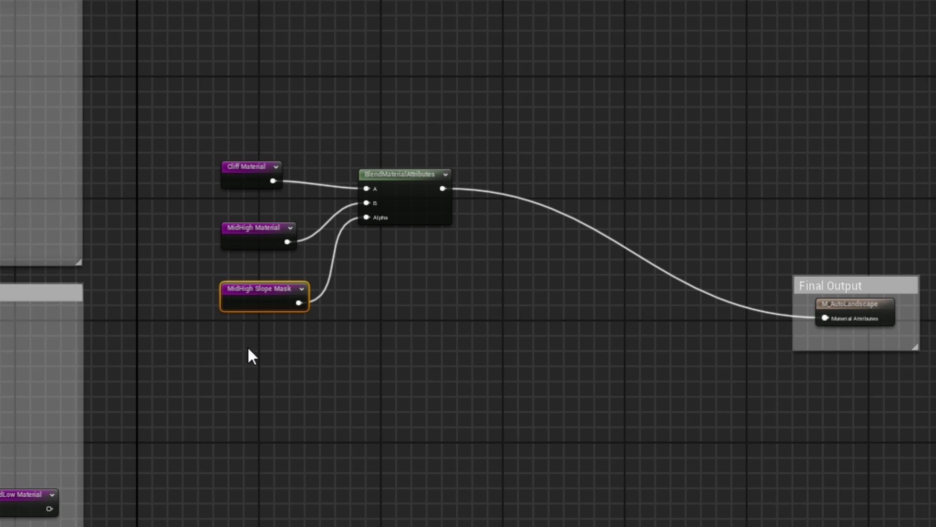
right_click(248, 347)
text(midlow)
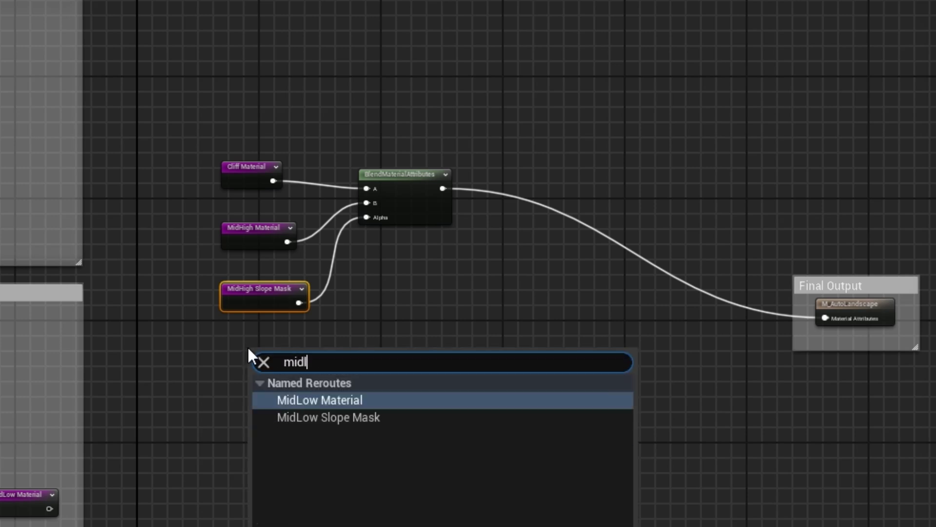
click(323, 400)
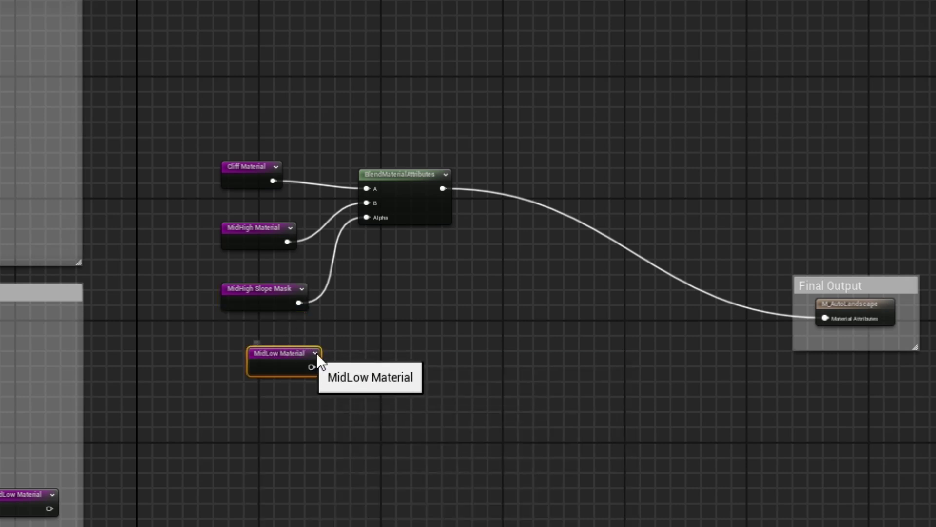
drag(304, 359, 429, 262)
Step: Add a MidLow Slope Mask named reroute and place it directly below the MidLow Material reroute
right_drag(470, 357, 484, 414)
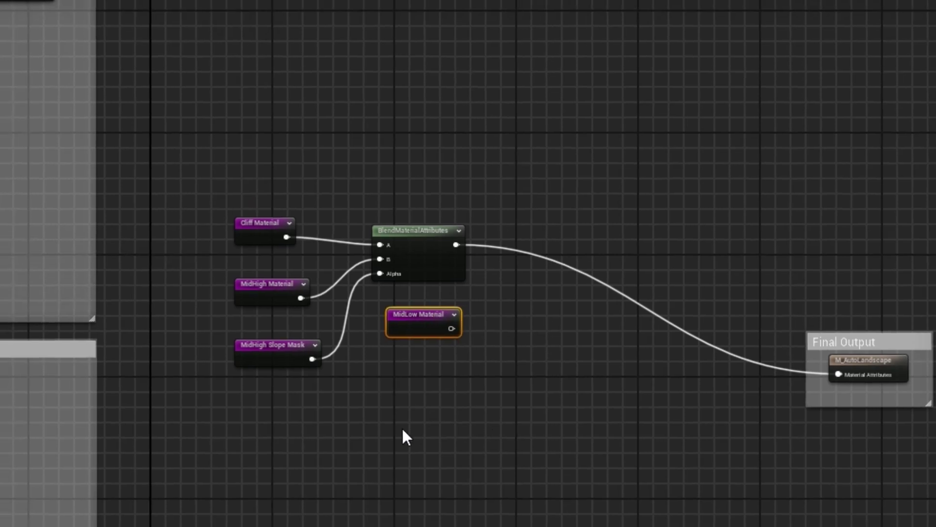
right_click(420, 373)
text(midlo)
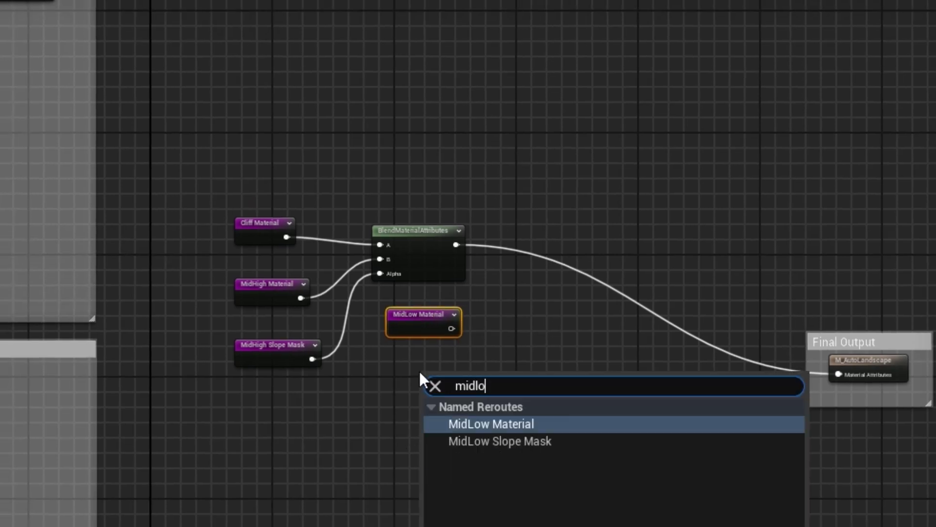
click(533, 442)
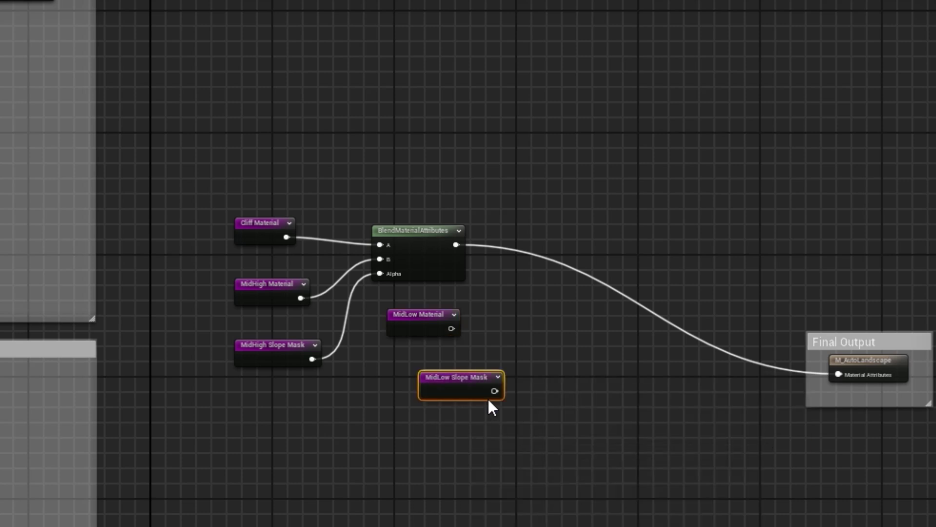
drag(475, 373, 429, 358)
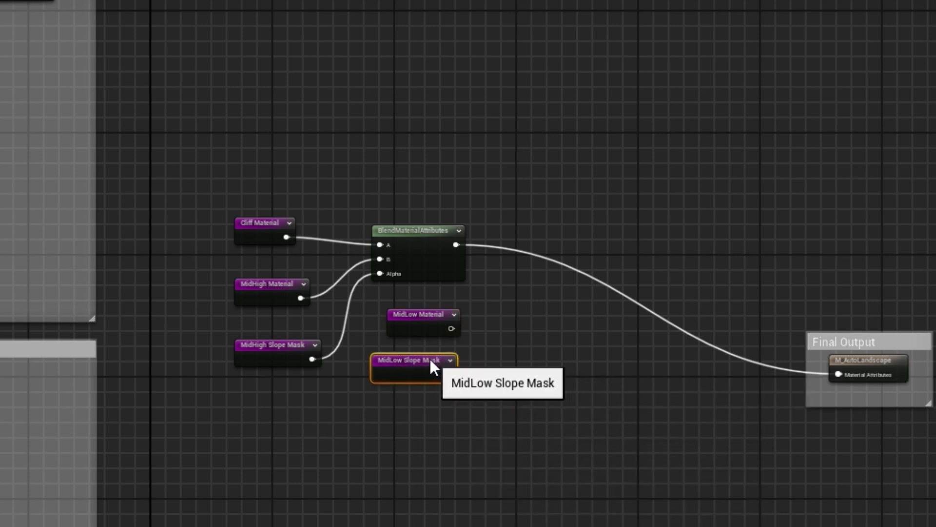
Step: Create a second BlendMaterialAttributes node fed into A by the first blend node's output
right_drag(503, 292, 441, 304)
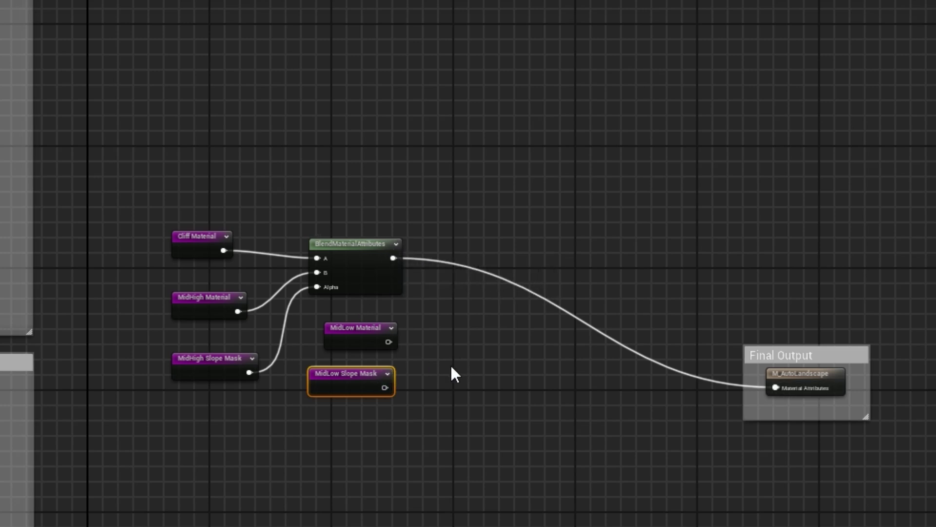
right_drag(452, 372, 432, 391)
drag(374, 277, 433, 328)
text(blend)
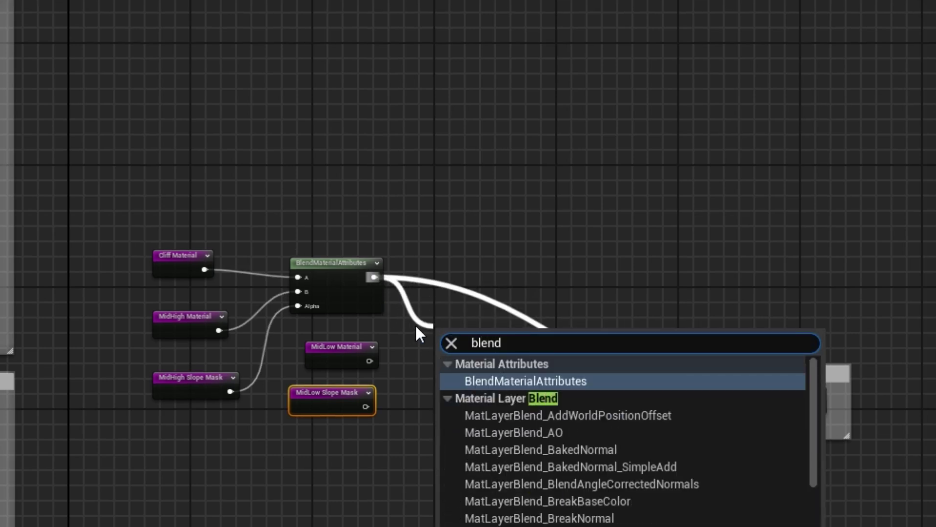
click(525, 380)
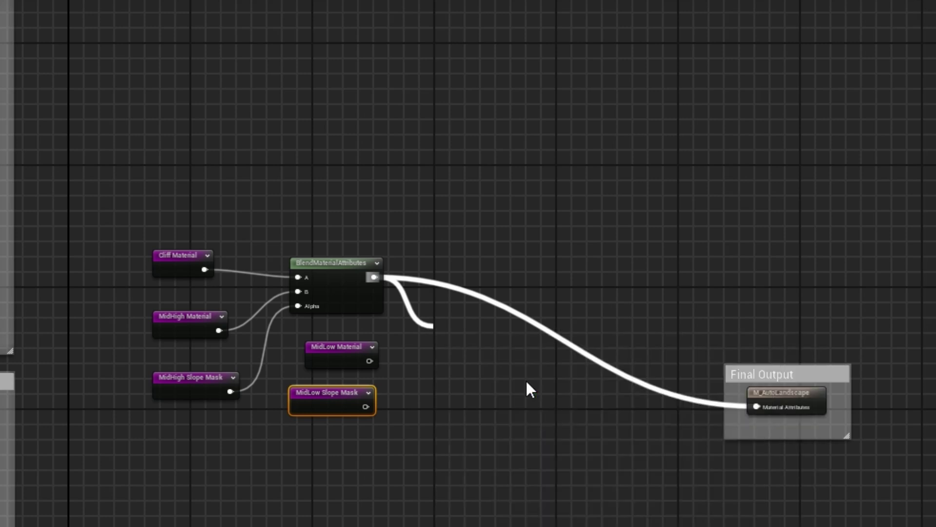
Step: Connect MidLow Material to the second blend's B, MidLow Slope Mask to its Alpha and its output to Material Attributes, then align the node
drag(369, 361, 443, 363)
drag(366, 406, 444, 377)
drag(520, 348, 757, 407)
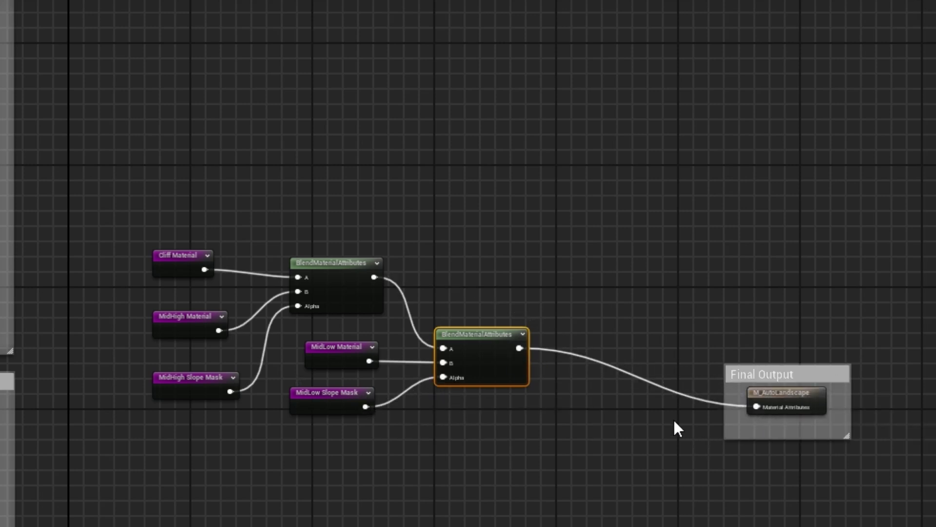
drag(482, 341, 474, 320)
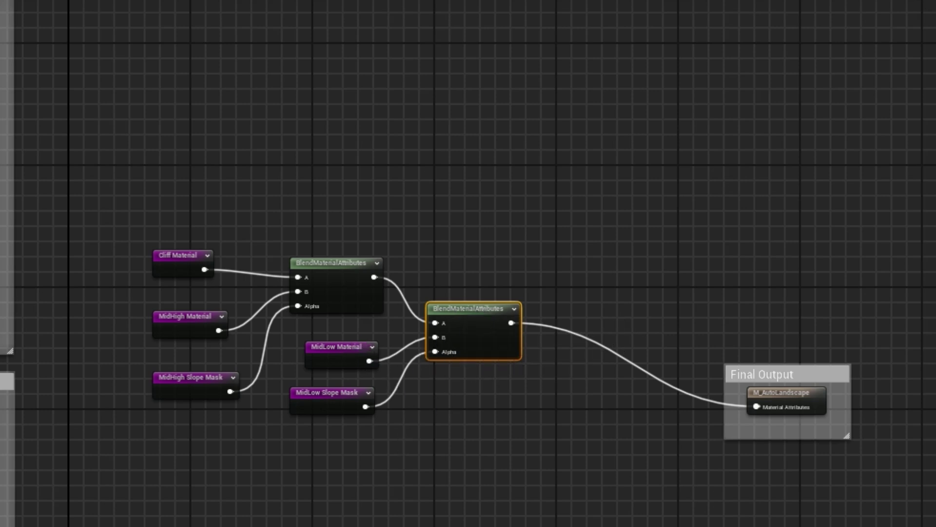
Step: Save M_AutoLandscape, switch to the GlacierValley level and enable the MidLow slope override in MI_GlacierValley
click(14, 39)
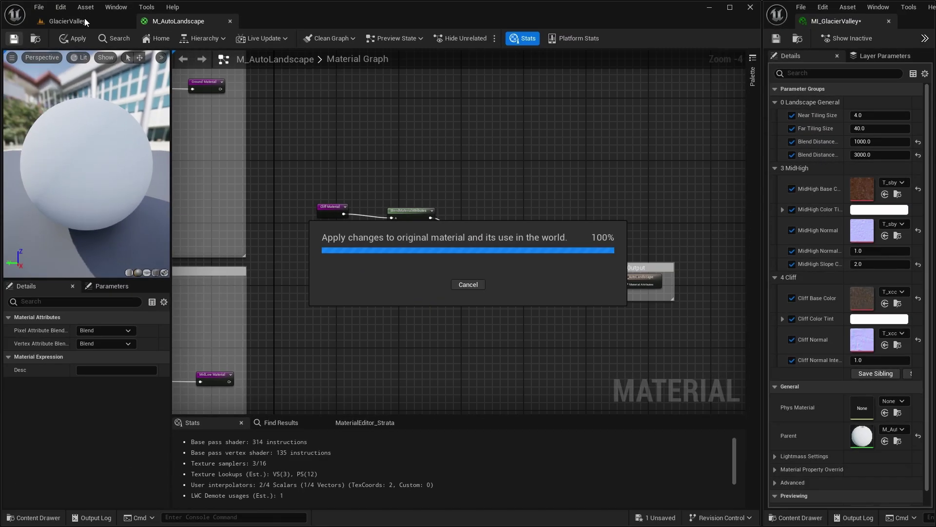
click(83, 22)
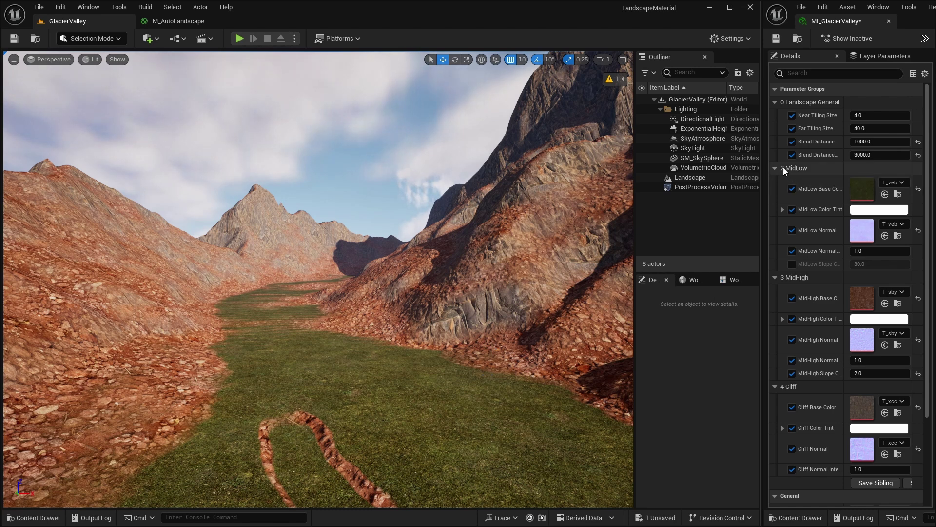
click(792, 264)
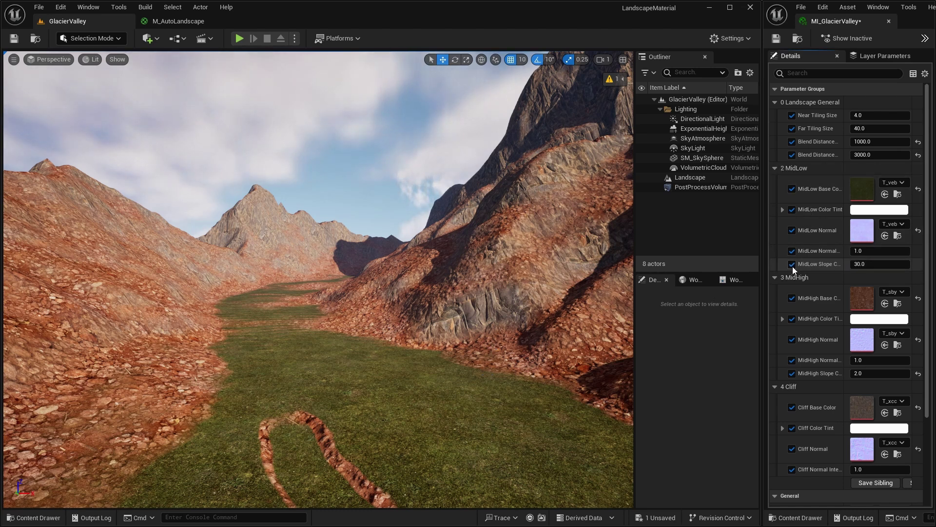
Step: Test the MidLow slope parameter in MI_GlacierValley at 0, and set it back to 30
click(866, 264)
text(0)
key(Return)
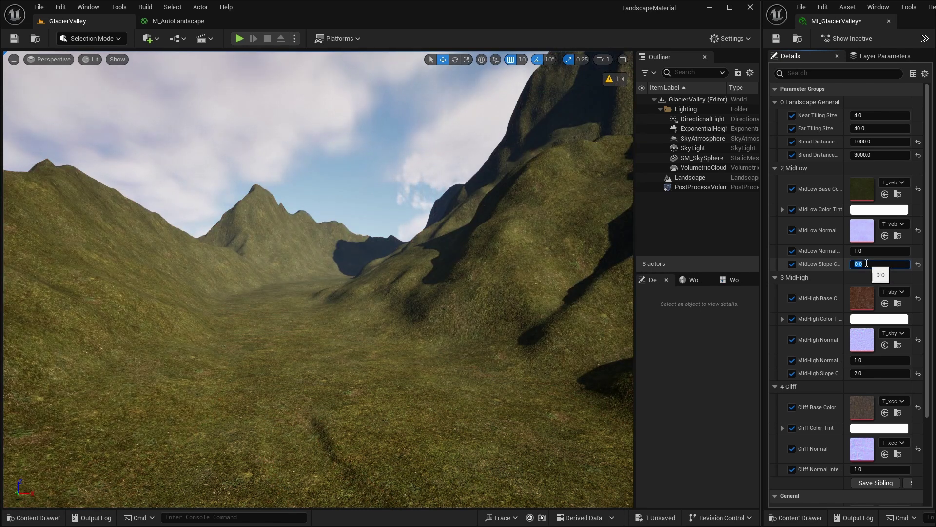
text(30)
key(Return)
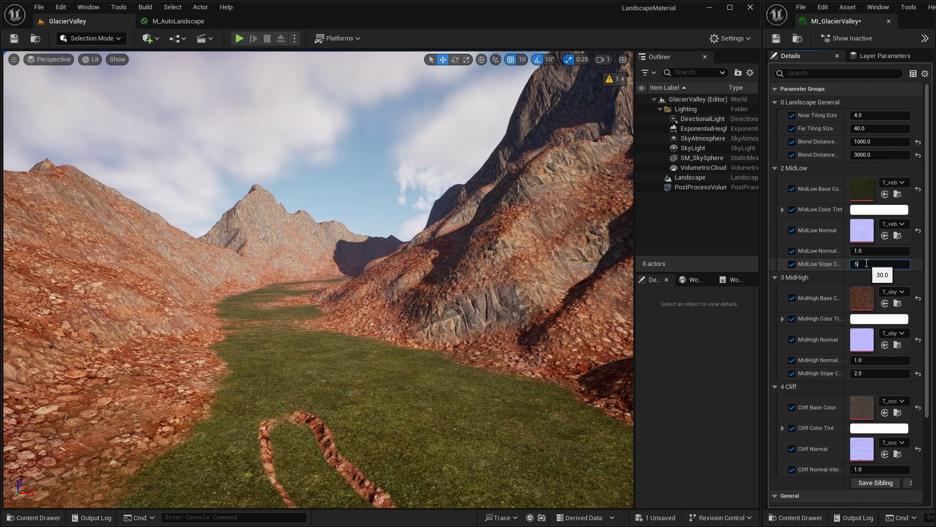
Step: Tune the MidLow slope parameter in MI_GlacierValley by trying 5, 4, 3 and 2, and settle on 2.5
key(Return)
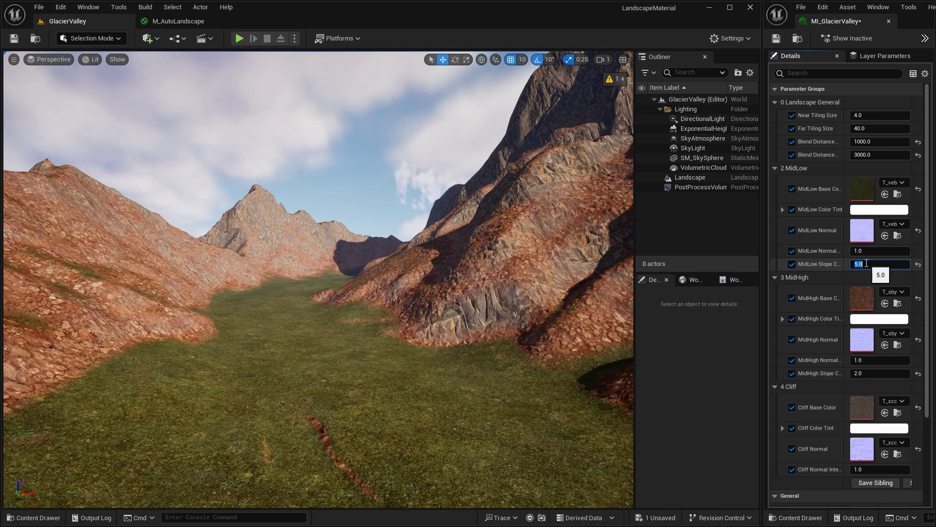
text(4)
key(Return)
text(3)
key(Return)
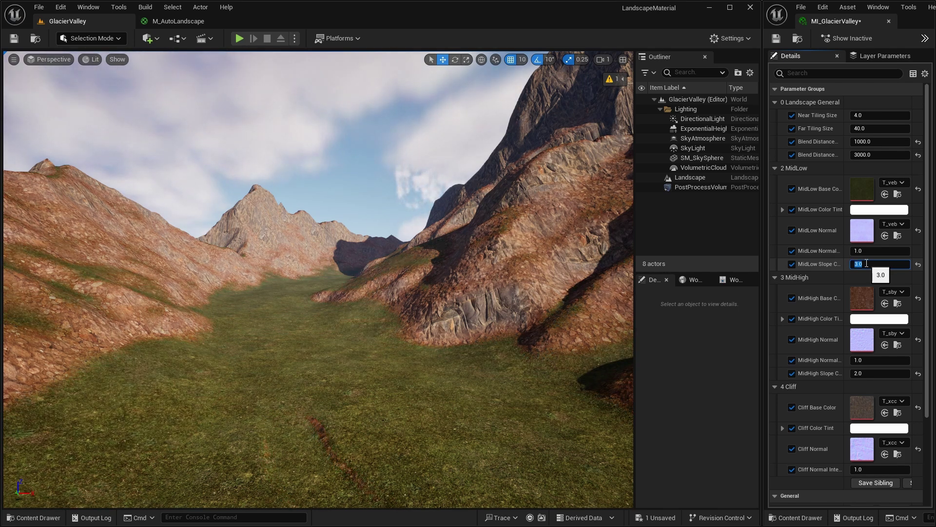
text(2)
key(Return)
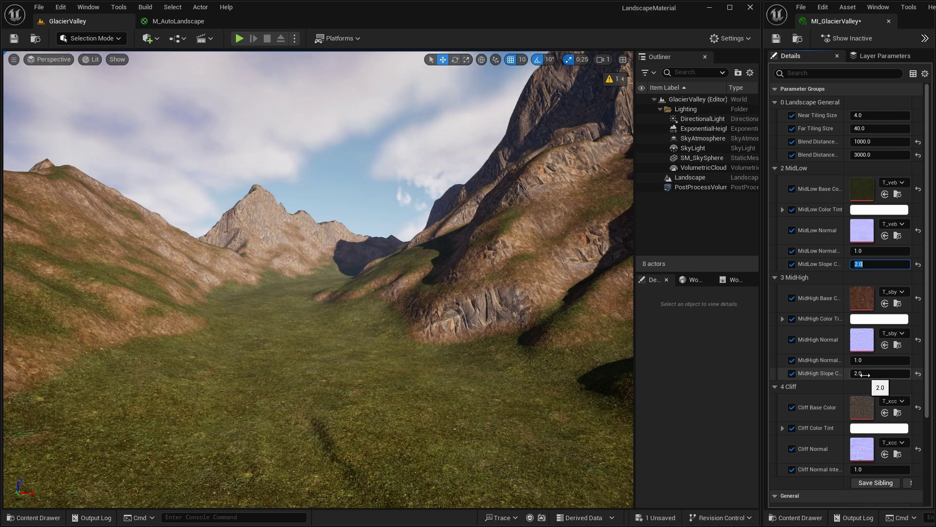
click(862, 265)
drag(865, 263, 844, 266)
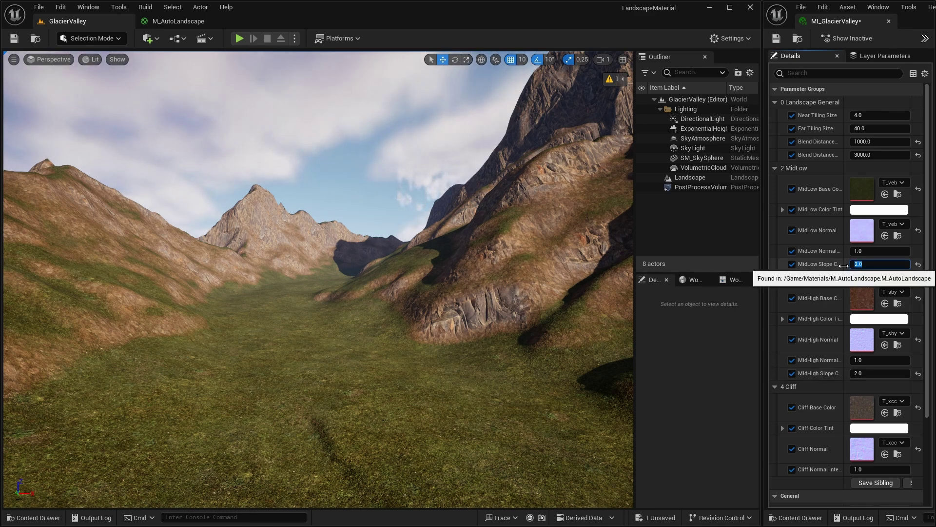
key(Return)
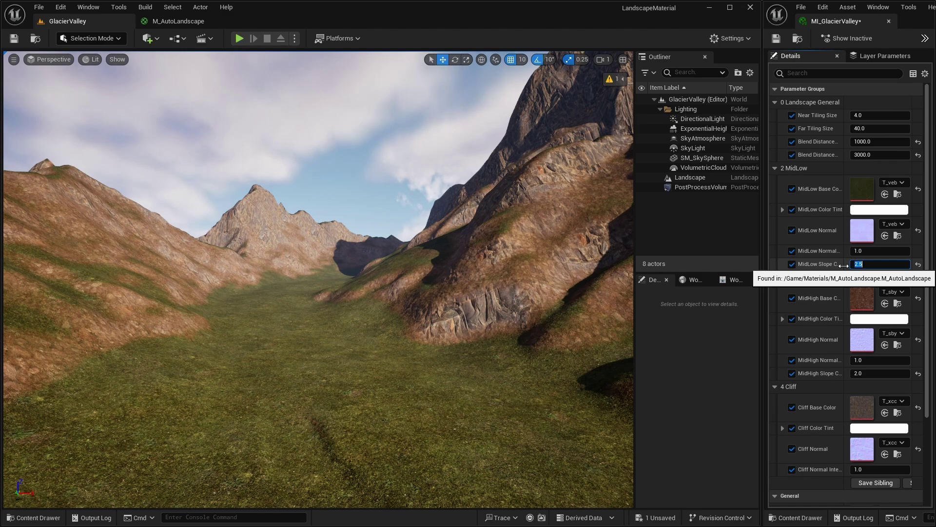
right_drag(412, 395, 334, 411)
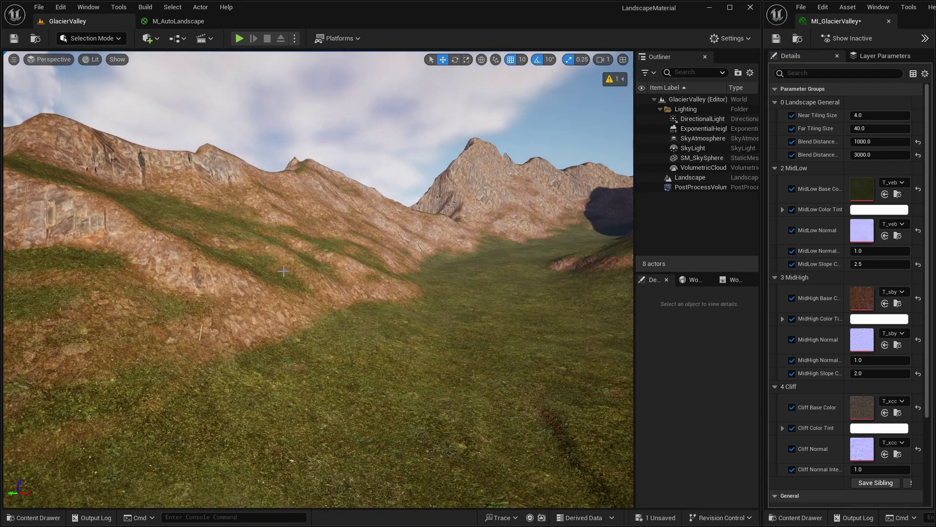
right_drag(334, 410, 410, 407)
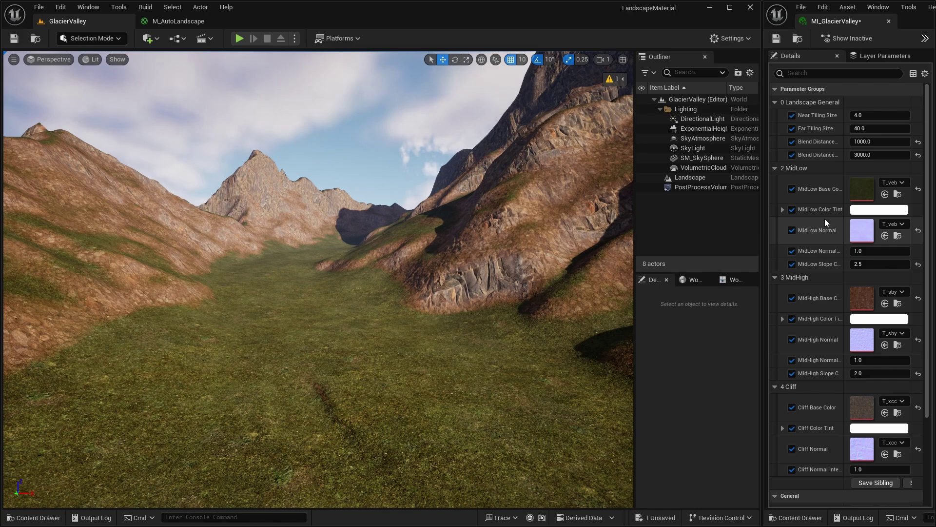
right_drag(493, 277, 369, 285)
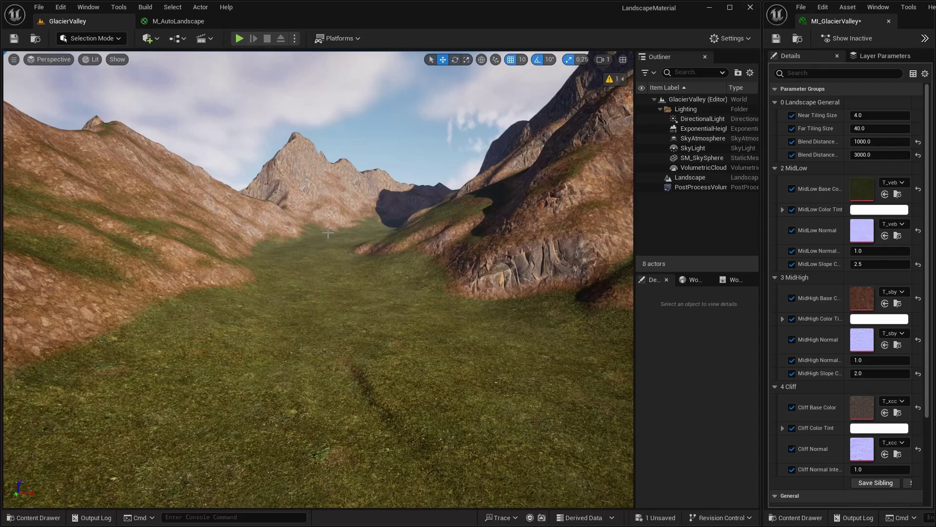
Step: Switch to the M_AutoLandscape graph and place a Ground Material named reroute below the second BlendMaterialAttributes node
click(174, 25)
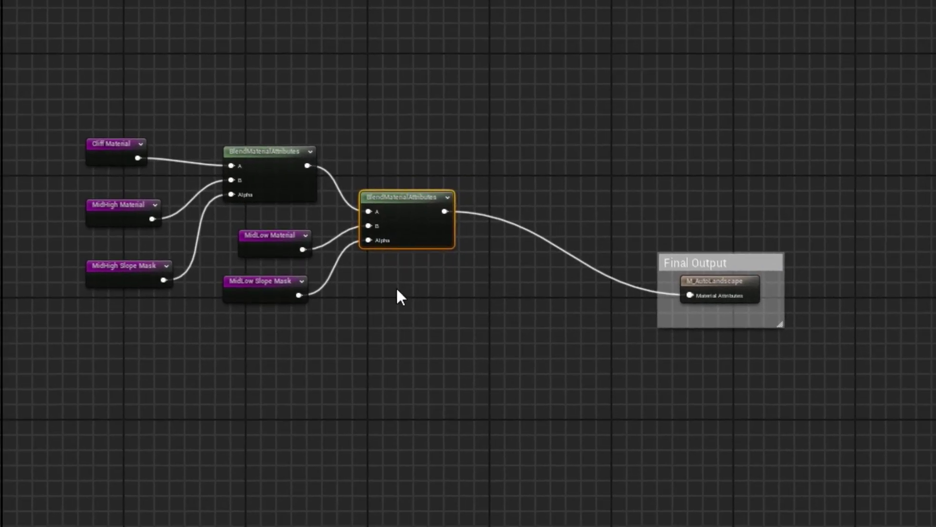
right_click(396, 287)
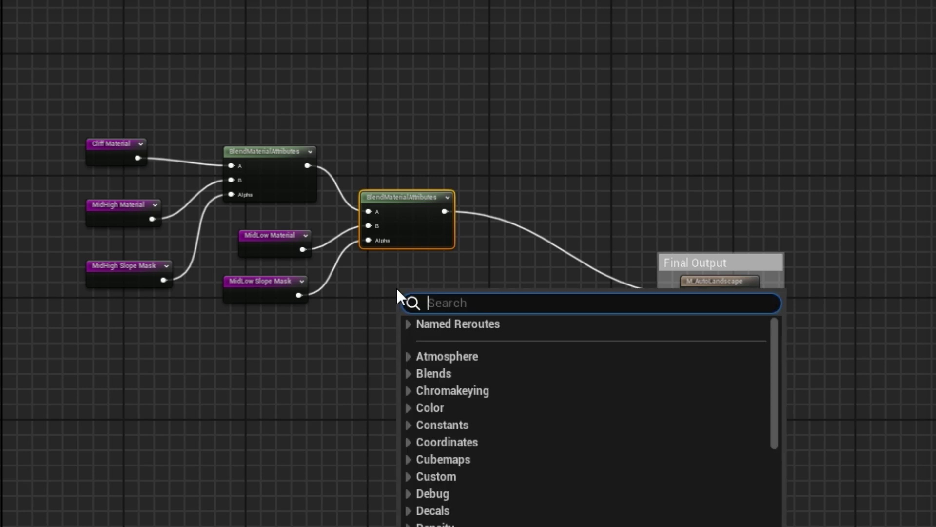
text(ground)
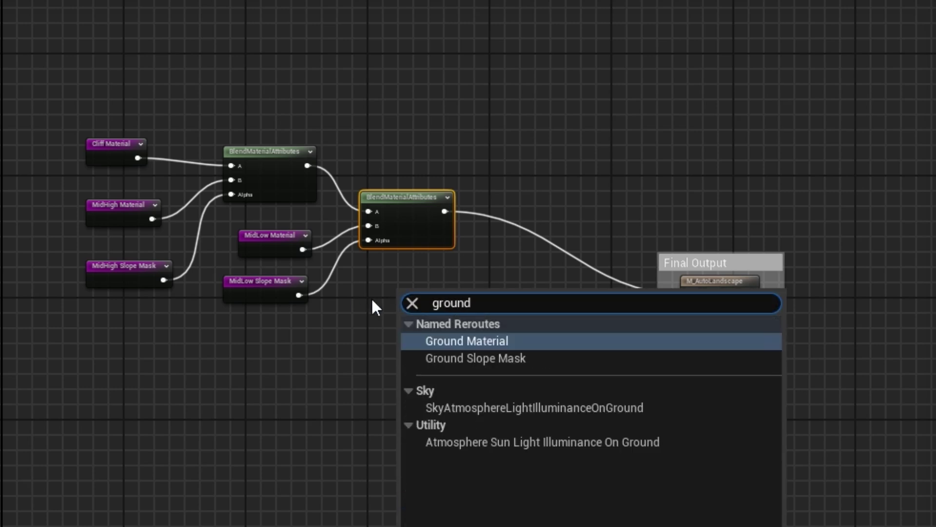
click(449, 341)
drag(421, 291, 409, 276)
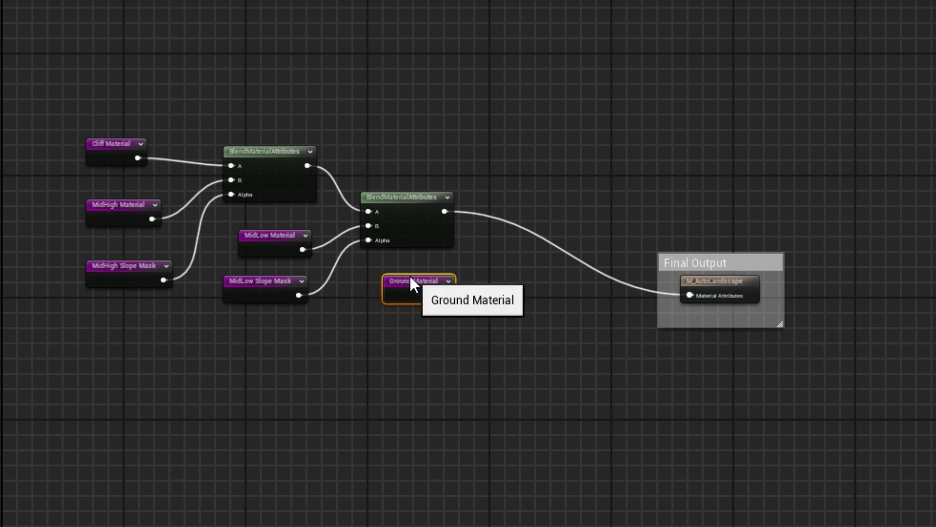
Step: Add a Ground Slope Mask named reroute and place it directly below the Ground Material reroute
right_click(421, 358)
text(ground)
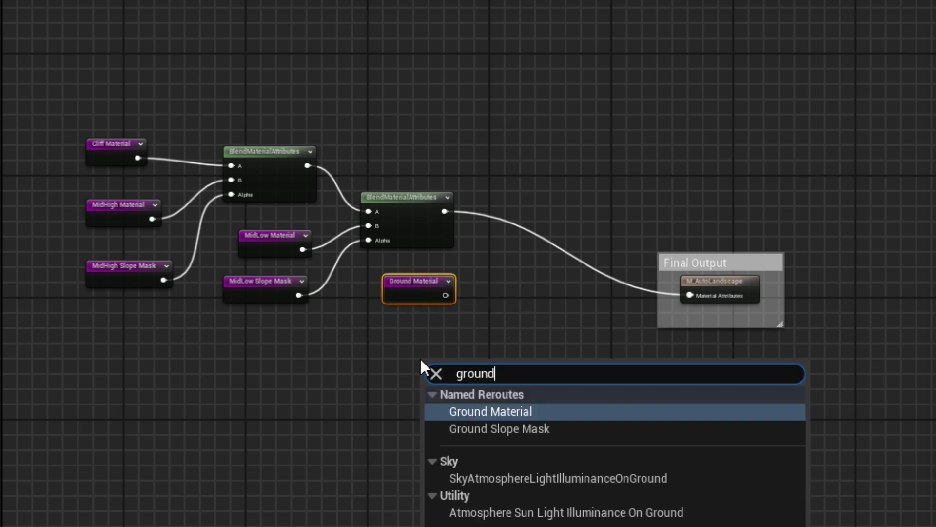
click(493, 427)
drag(478, 374, 426, 328)
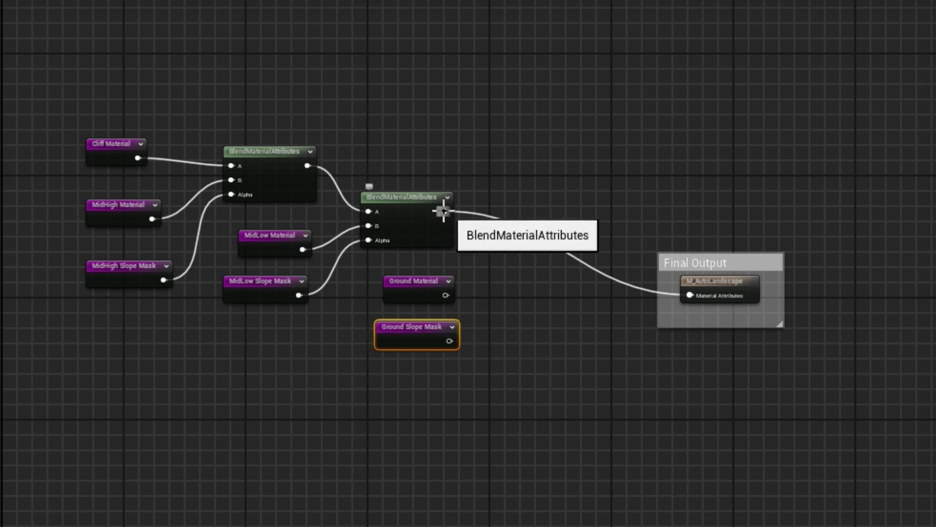
Step: Create a third BlendMaterialAttributes node with the second blend node's output connected to A
drag(443, 212, 503, 258)
text(blend)
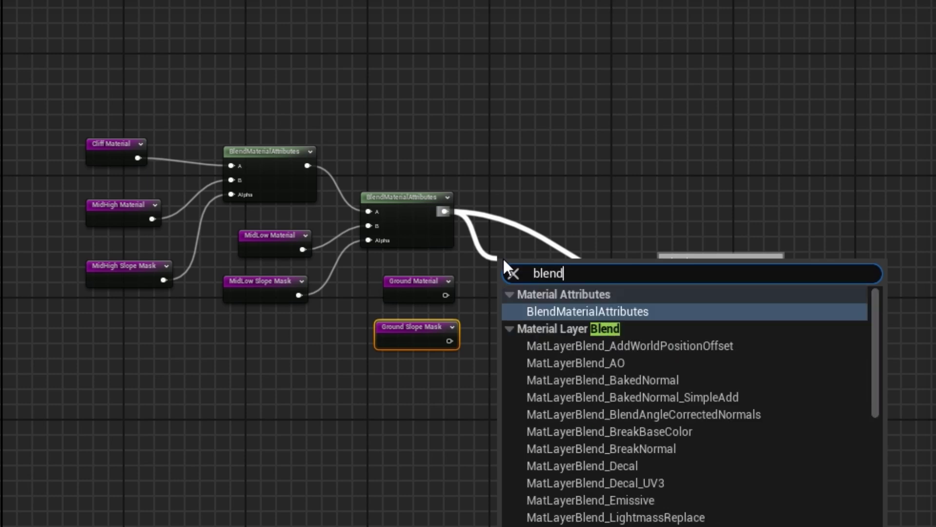
click(605, 309)
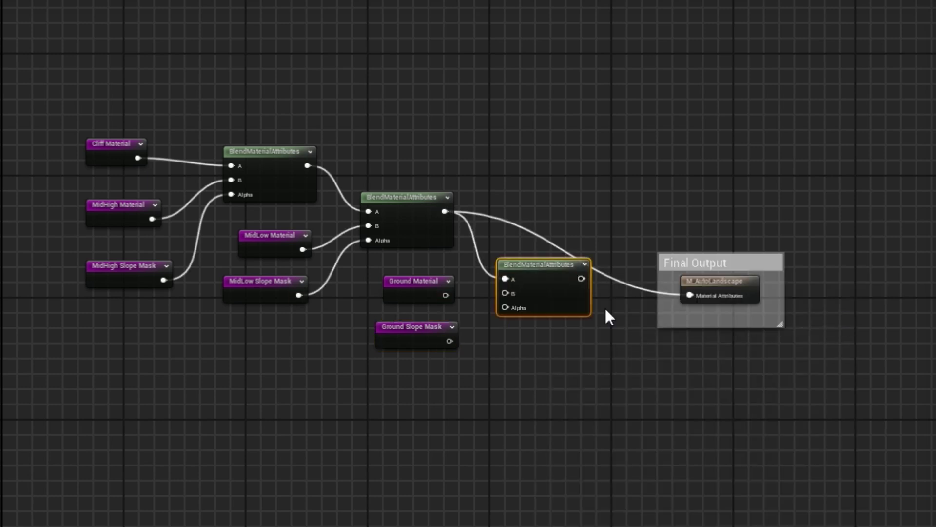
Step: Connect Ground Material to B and Ground Slope Mask to Alpha on the third BlendMaterialAttributes node, and its output to the final Material Attributes
drag(446, 295, 505, 293)
drag(449, 341, 506, 307)
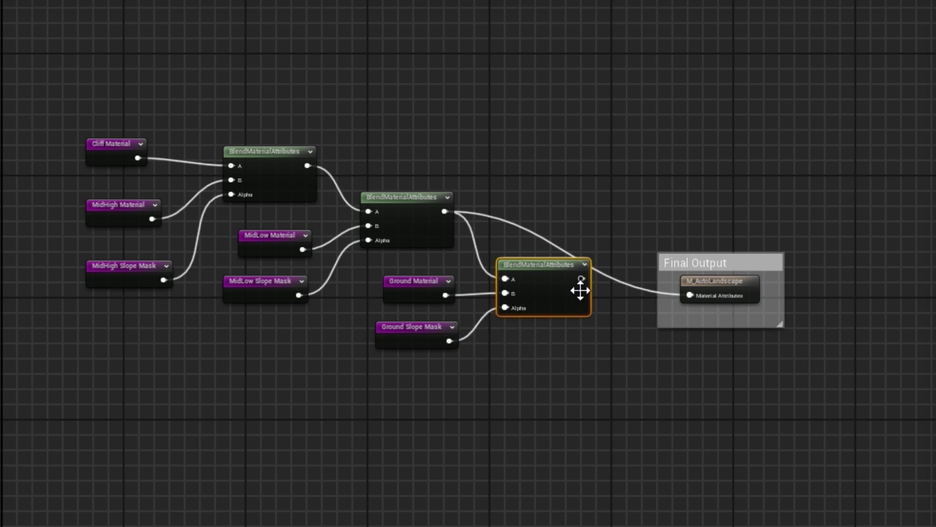
drag(581, 278, 689, 295)
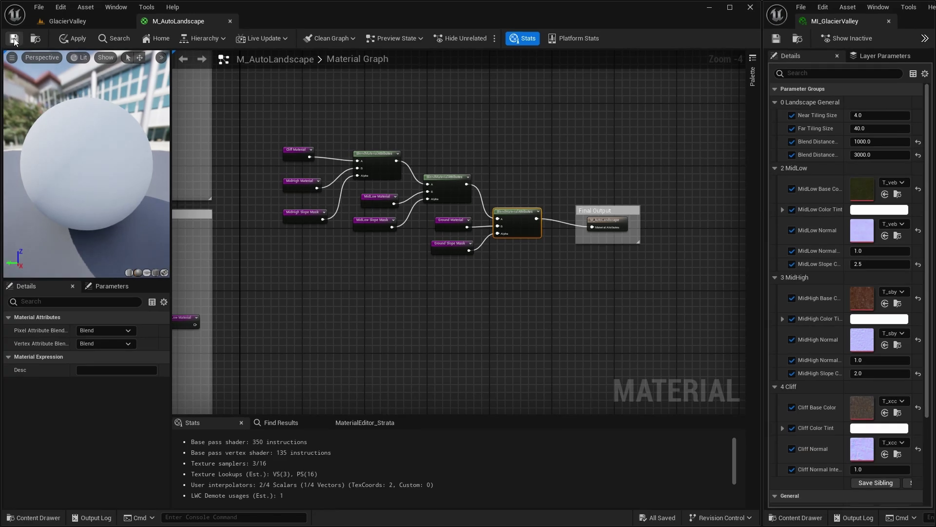
Step: Save M_AutoLandscape and switch to the GlacierValley level to inspect the ground layer along the valley floor and slopes
click(15, 39)
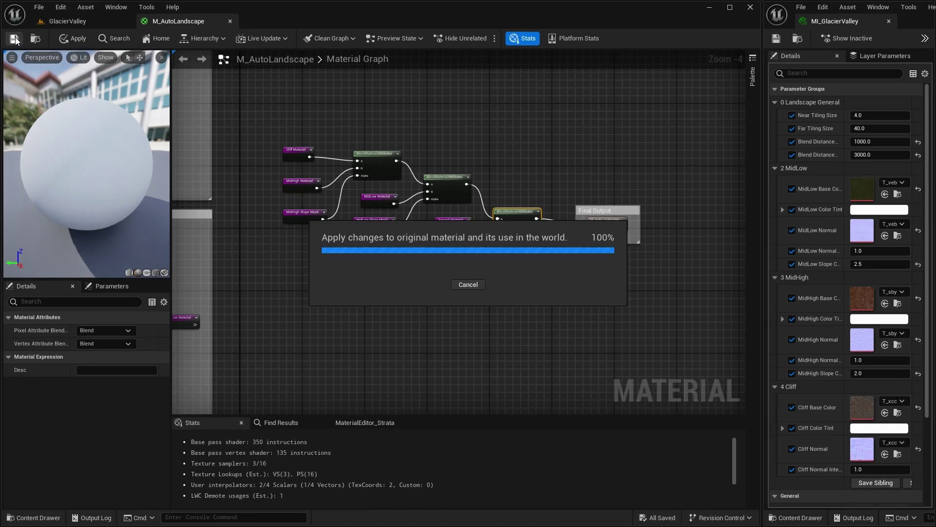
click(70, 21)
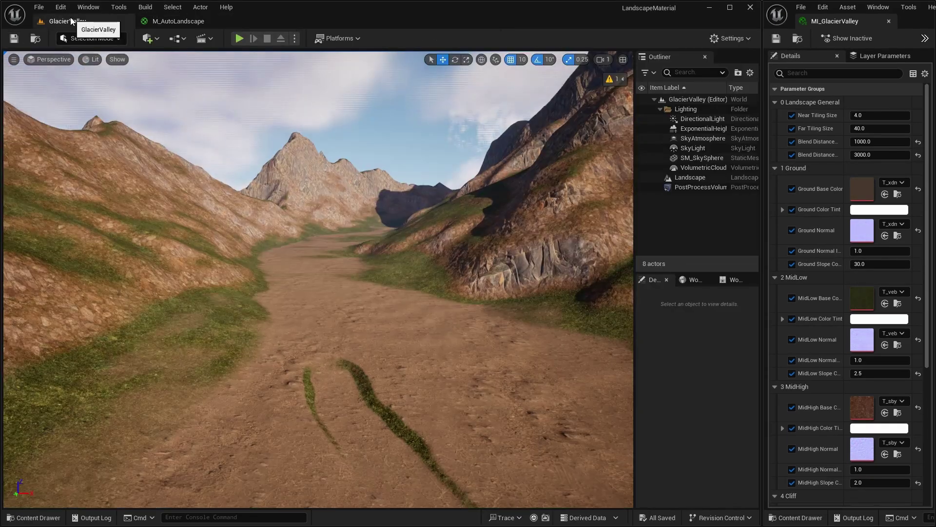
mouse_move(441, 317)
right_down()
mouse_move(409, 337)
mouse_move(402, 363)
mouse_move(443, 360)
mouse_move(420, 337)
mouse_move(429, 338)
right_up()
key(d)
key(s)
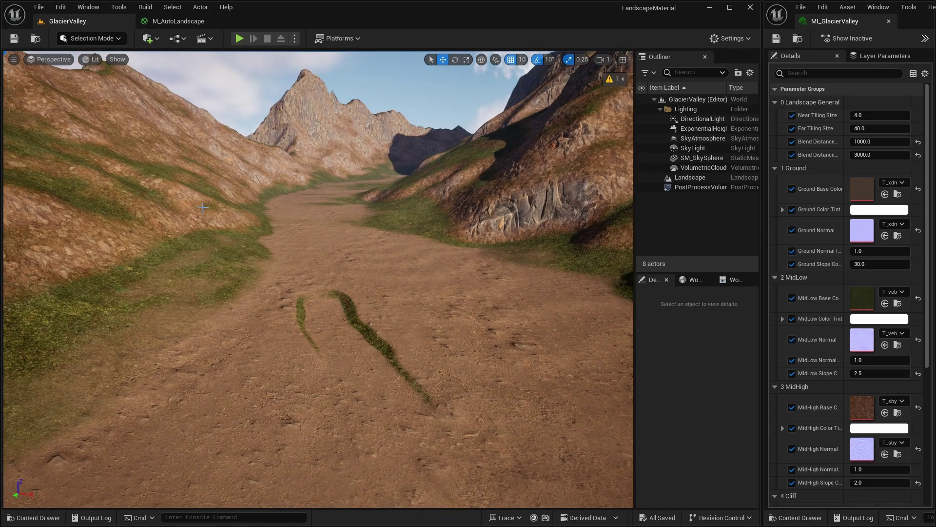
right_drag(506, 167, 531, 134)
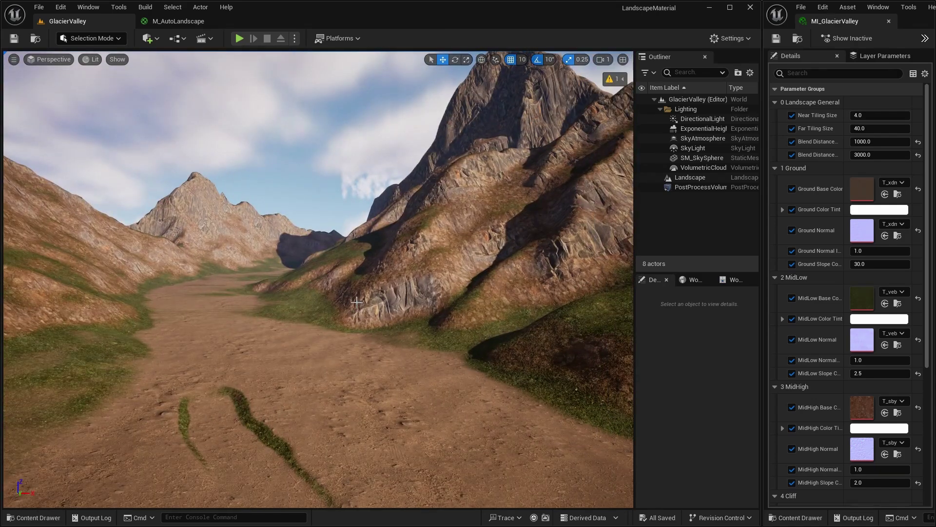
right_drag(357, 301, 337, 299)
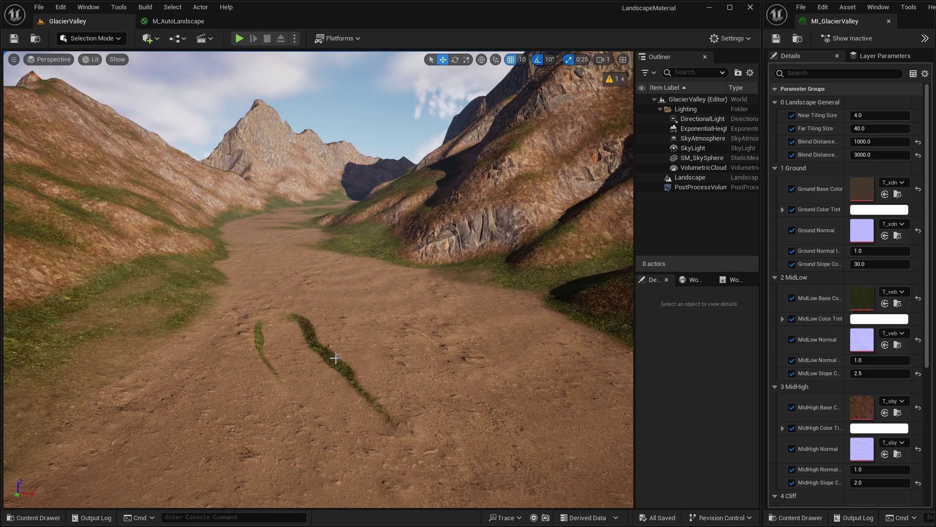
right_drag(361, 371, 336, 377)
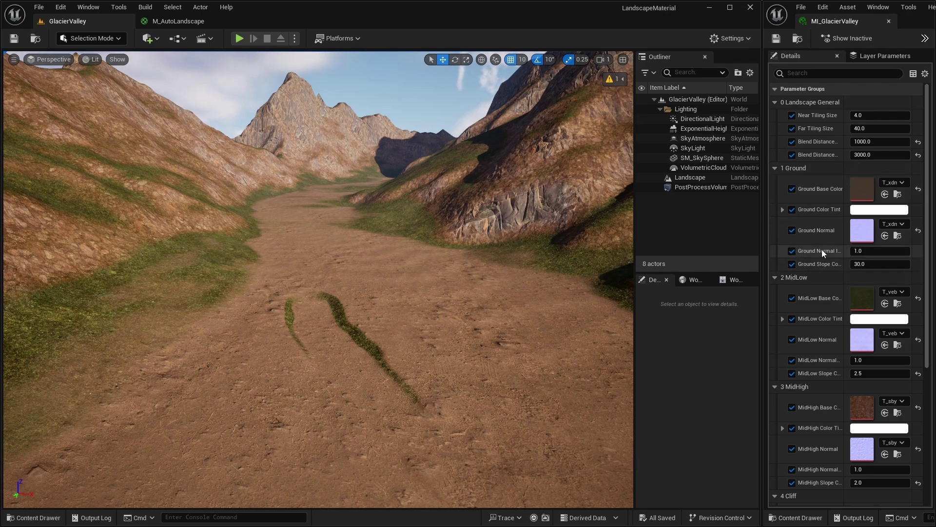
Step: Try a Ground slope parameter of 0 in MI_GlacierValley and restore it to 30
click(861, 264)
text(0)
key(Return)
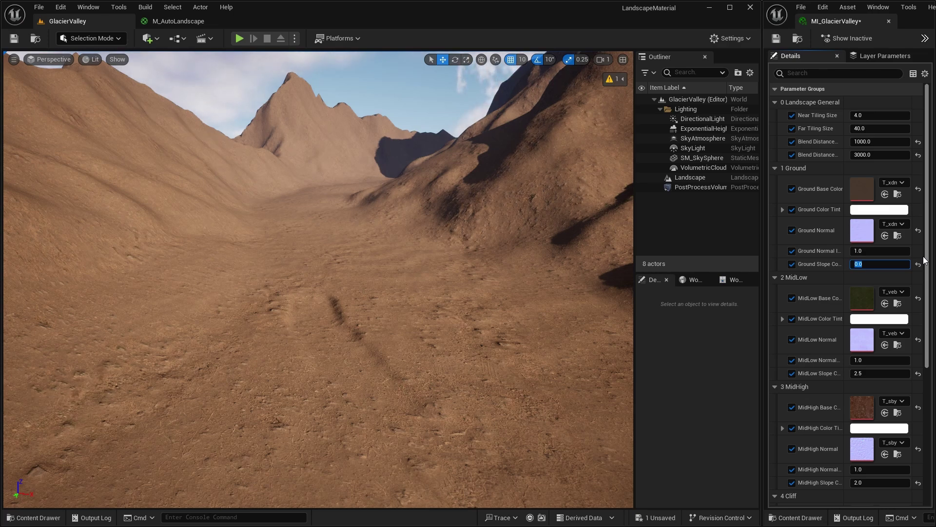
text(3)
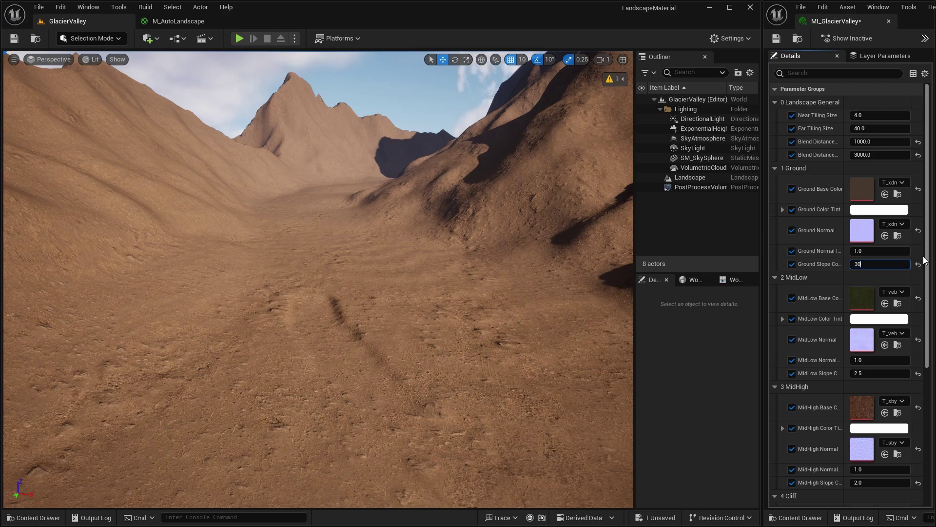
text(0)
key(Return)
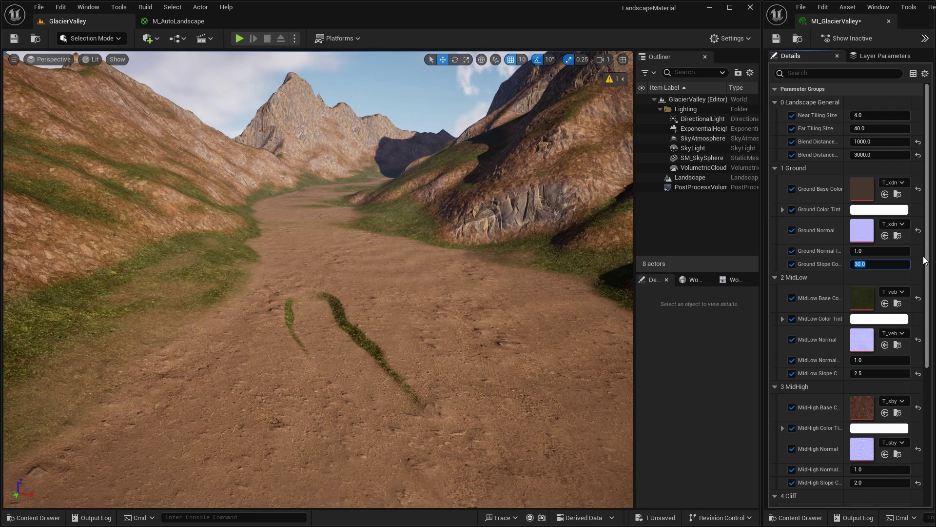
Step: Test Ground slope values of 2, 3 and 4 on the landscape, and return the parameter to 30
text(2)
key(Return)
key(Return)
text(3)
key(Return)
text(4)
key(Return)
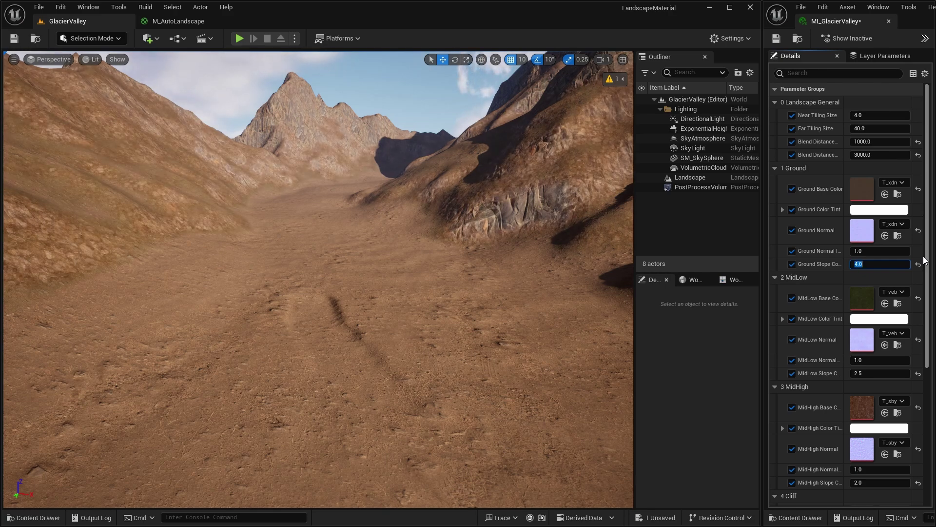
text(30)
key(Return)
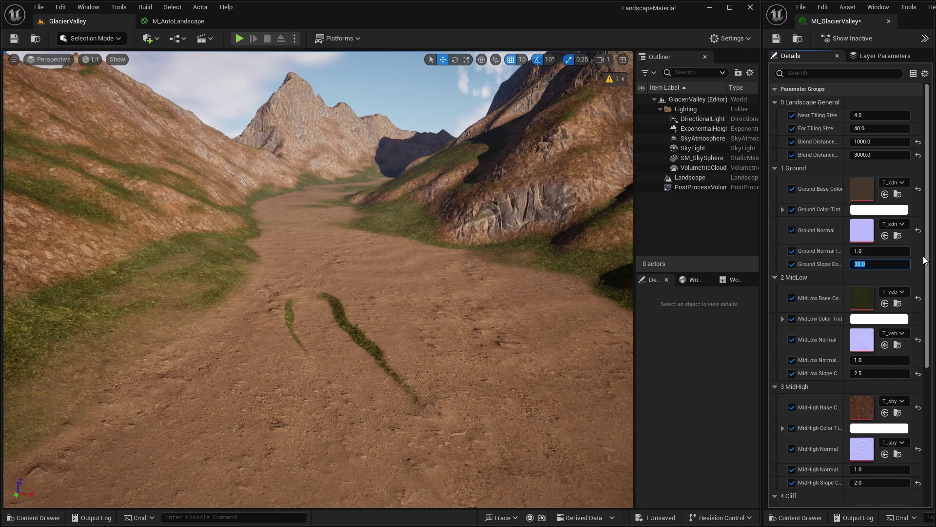
Step: Tune the MidLow slope parameter against the grassy hillside by trying 3, and settle on 2
right_drag(527, 301, 473, 263)
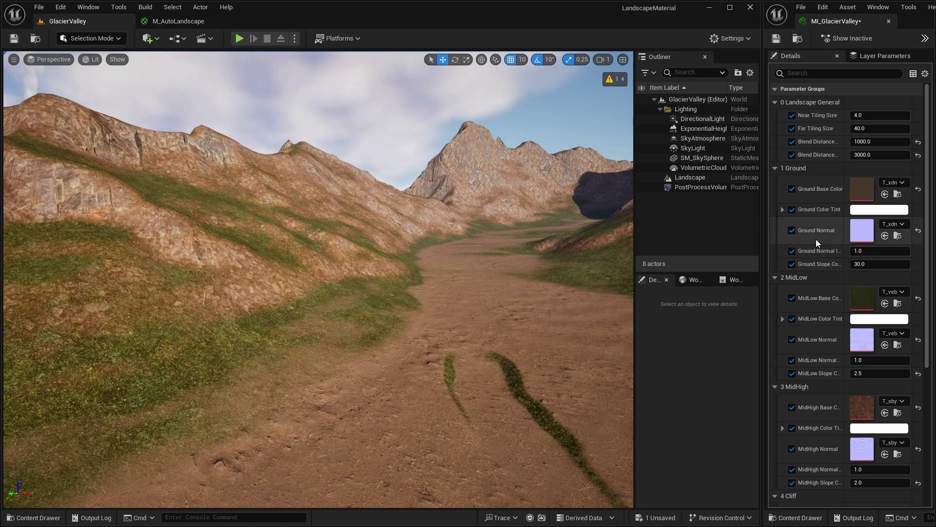
scroll(846, 350, down, 1)
scroll(798, 305, down, 1)
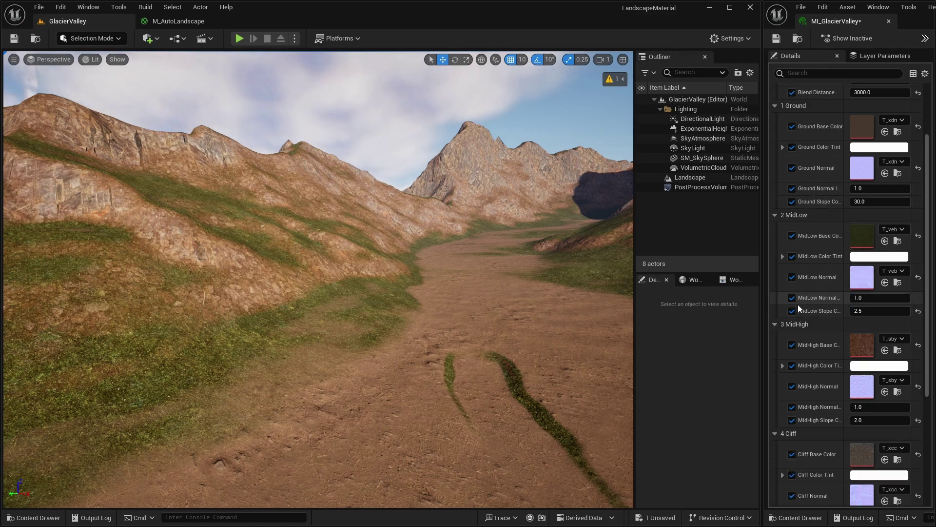
scroll(798, 304, down, 1)
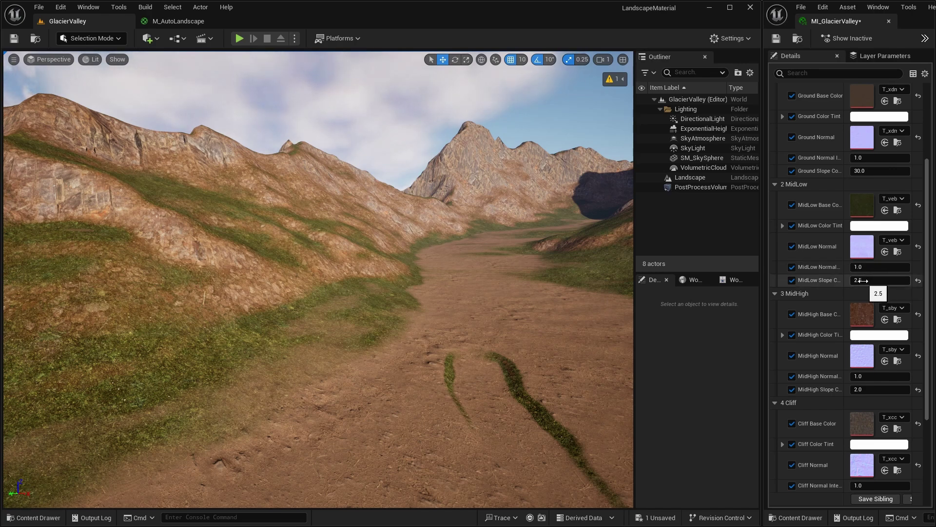
click(861, 280)
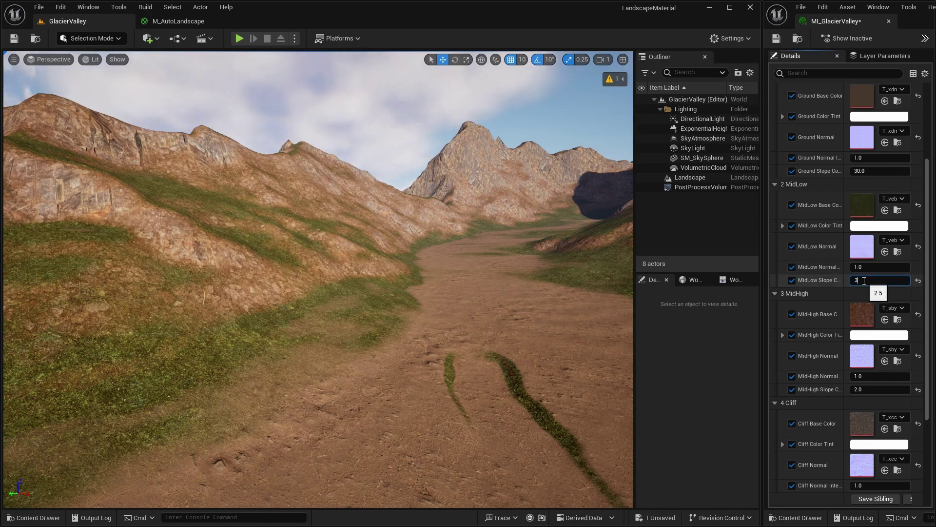
key(Return)
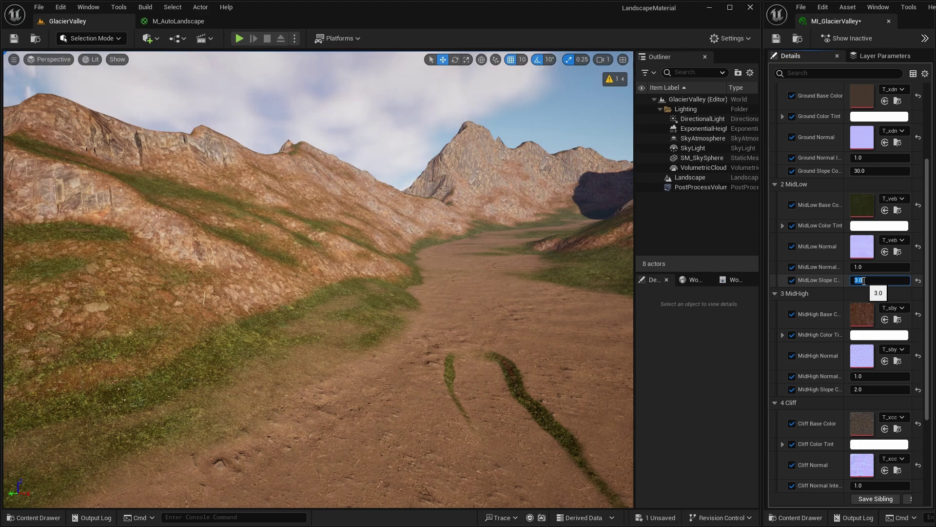
text(2)
key(Return)
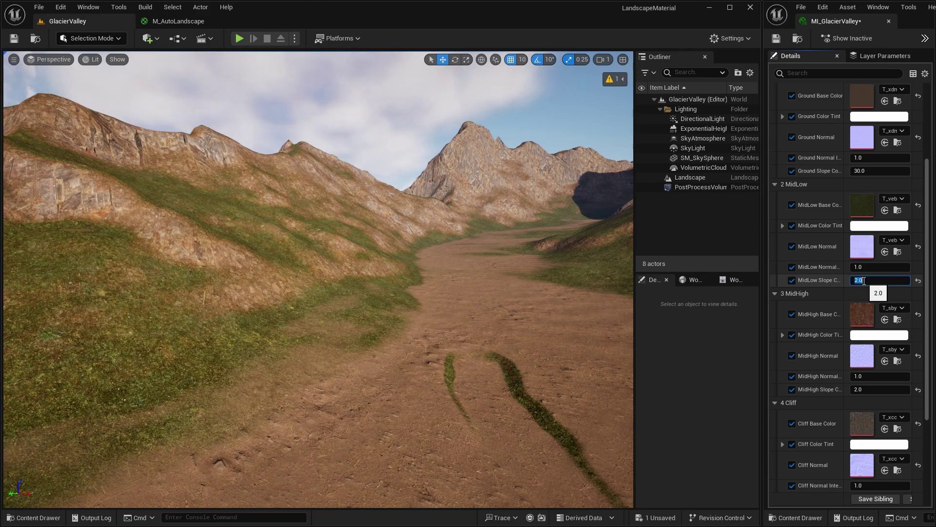
Step: Set the MidHigh slope parameter to 3 and check the blending across the valley and the large mountain
click(868, 389)
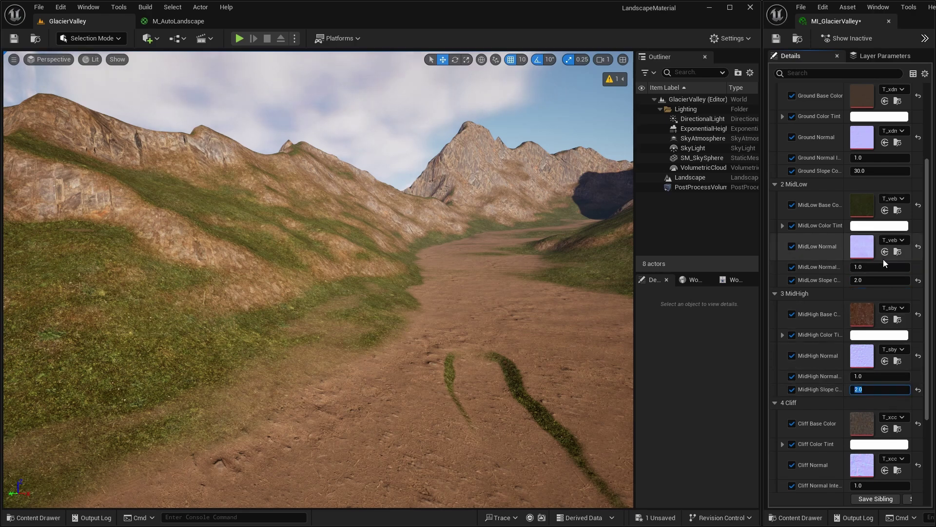
text(3)
key(Return)
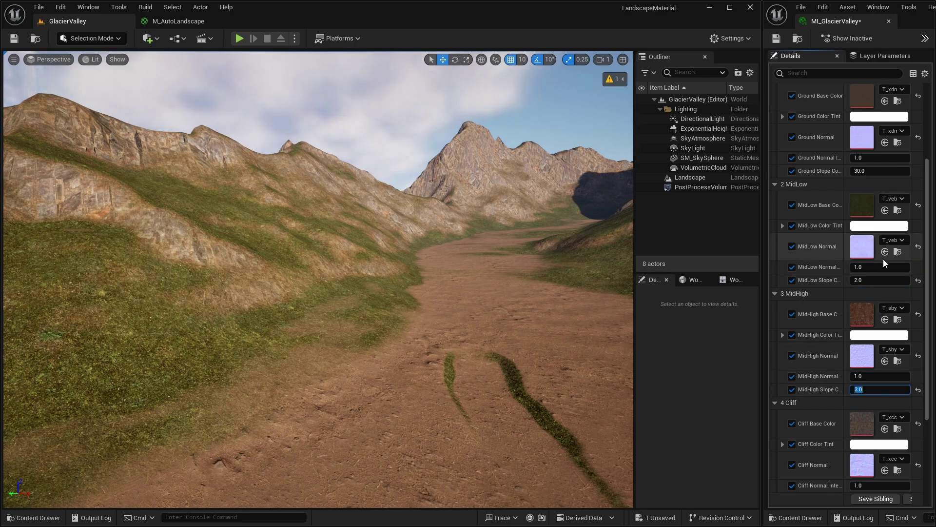
click(880, 280)
right_drag(473, 375, 631, 393)
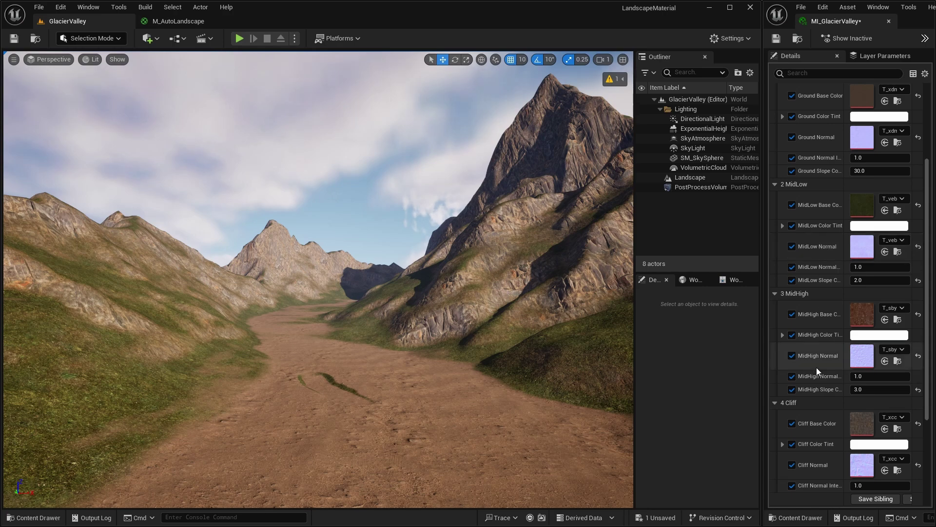
scroll(823, 253, up, 5)
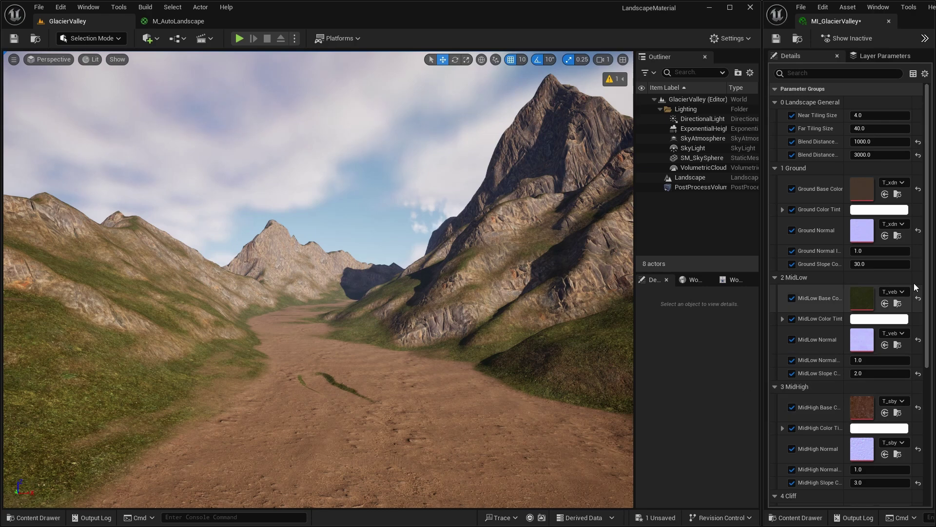
right_drag(553, 222, 579, 223)
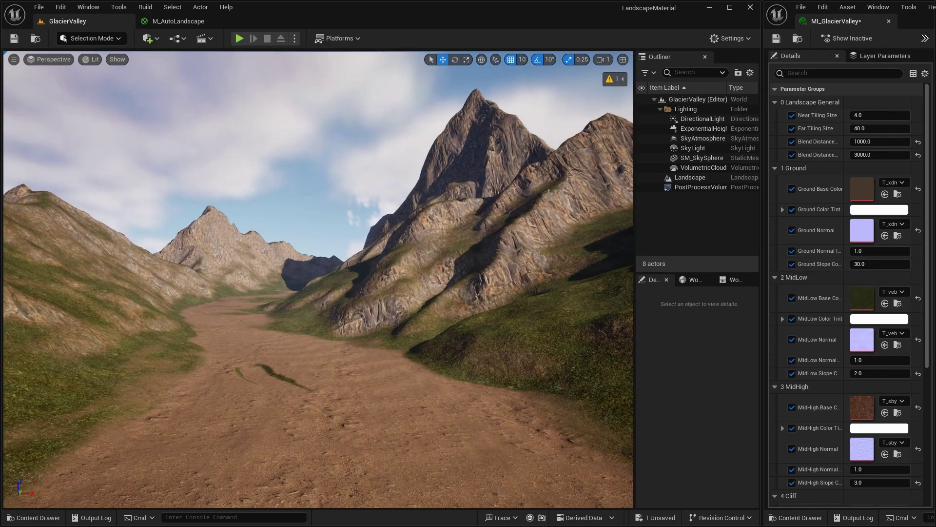
Step: Tune the Cliff normal intensity by trying 10, 1, 2 and 3, and settle on 2
scroll(805, 347, down, 4)
scroll(805, 347, down, 4)
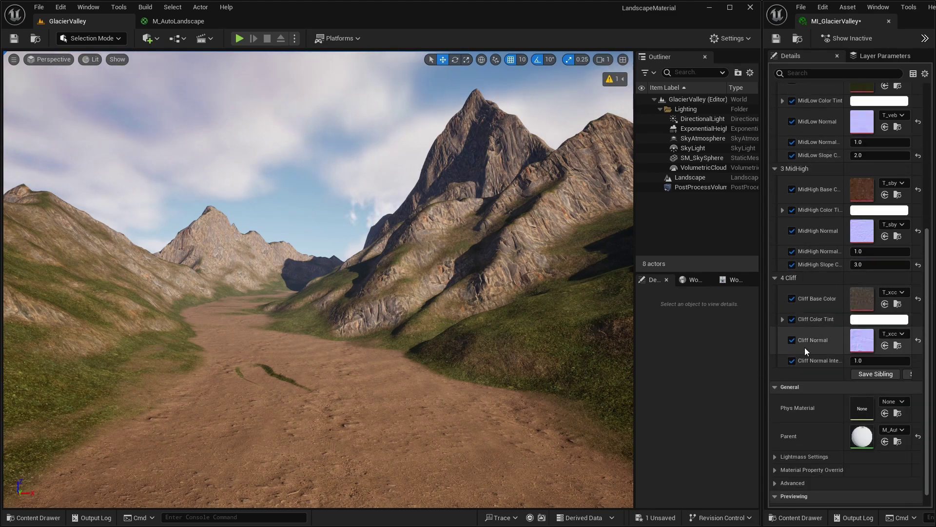
click(863, 360)
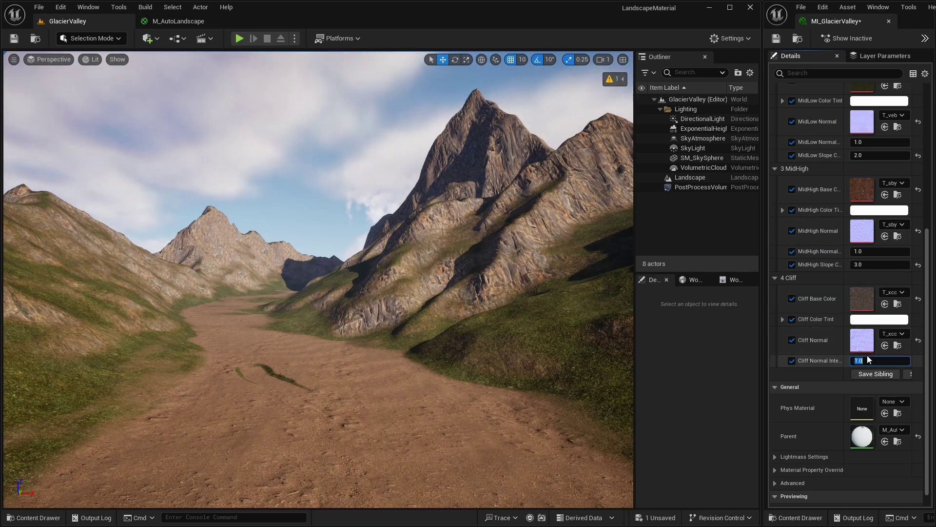
text(10)
key(Return)
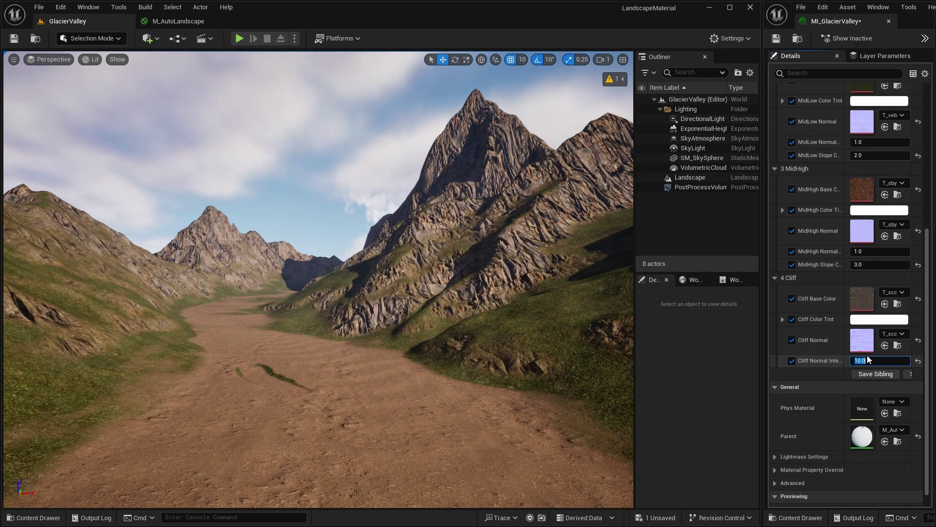
text(1)
key(Return)
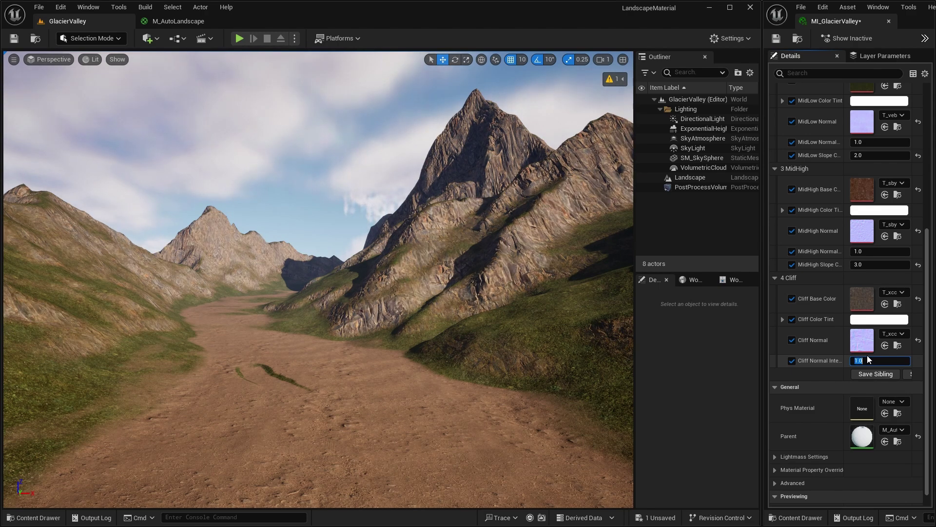
text(2)
key(Return)
text(3)
key(Return)
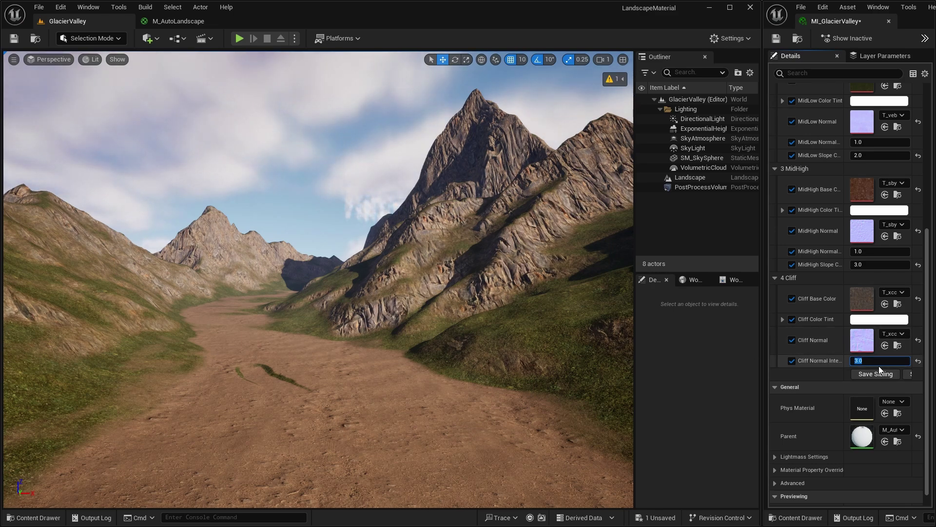
text(2)
key(Return)
mouse_move(522, 349)
right_down()
mouse_move(463, 341)
mouse_move(534, 348)
mouse_move(523, 346)
right_up()
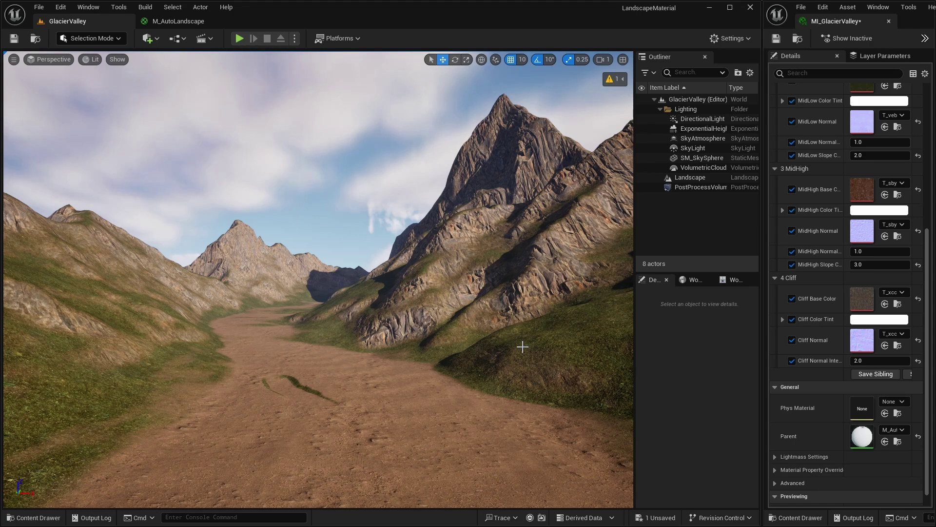